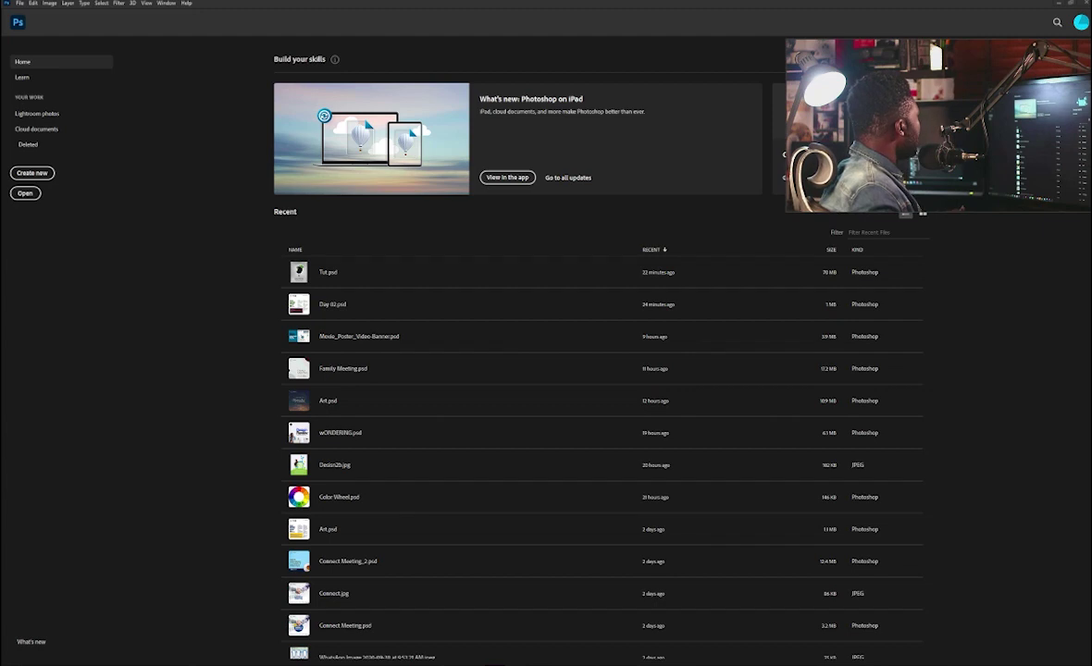
Create a new document named Genesis 02, 900 by 1125 pixels at 120 pixels/inch, with a white background
{"action": "left_click", "coordinate": [20, 4]}
{"action": "left_click", "coordinate": [28, 14]}
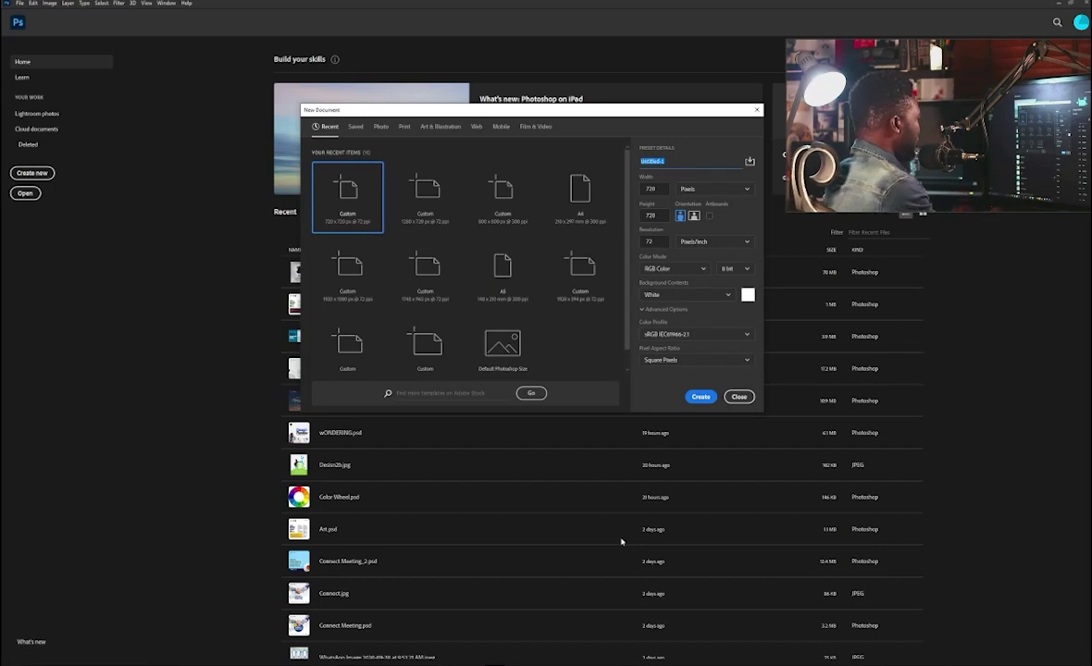
{"action": "type", "text": "Genesis"}
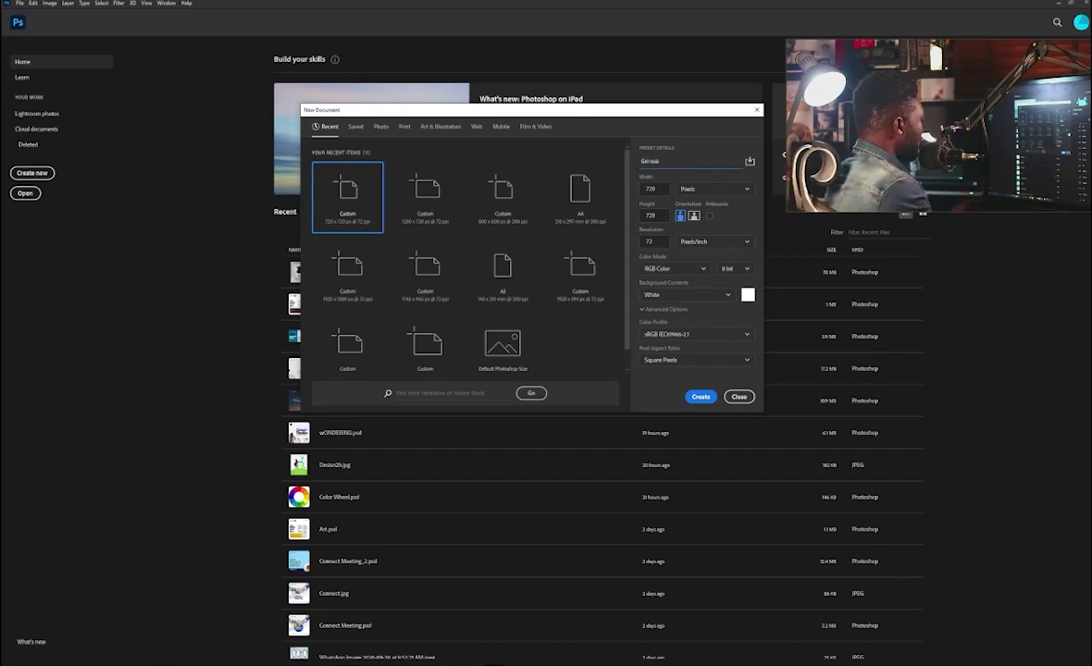
{"action": "type", "text": " 02"}
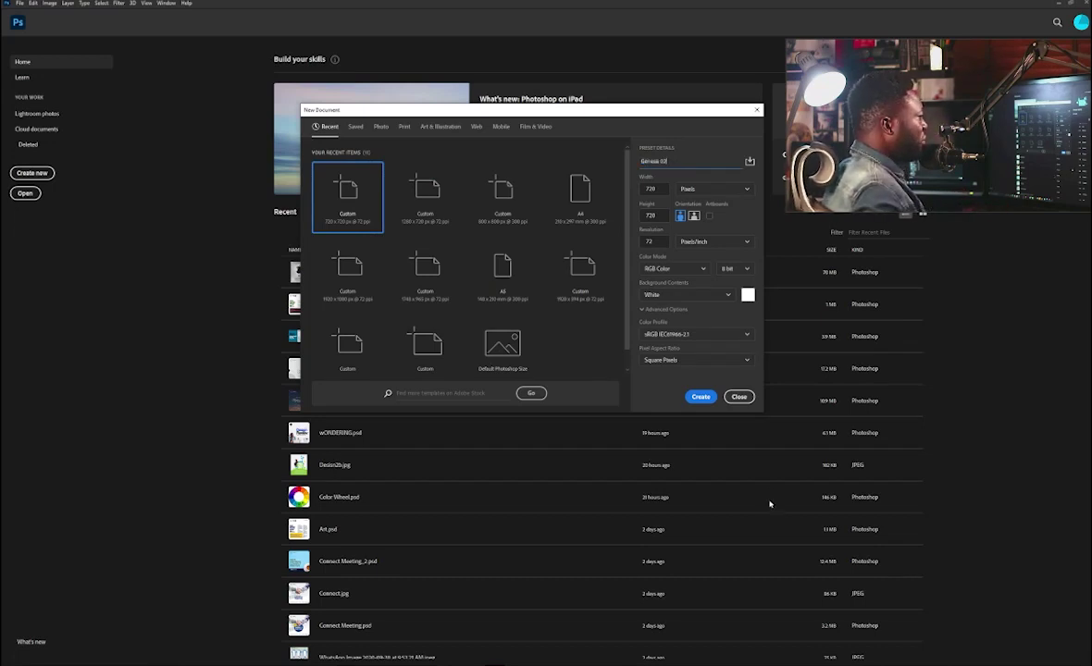
{"action": "key", "text": "Tab"}
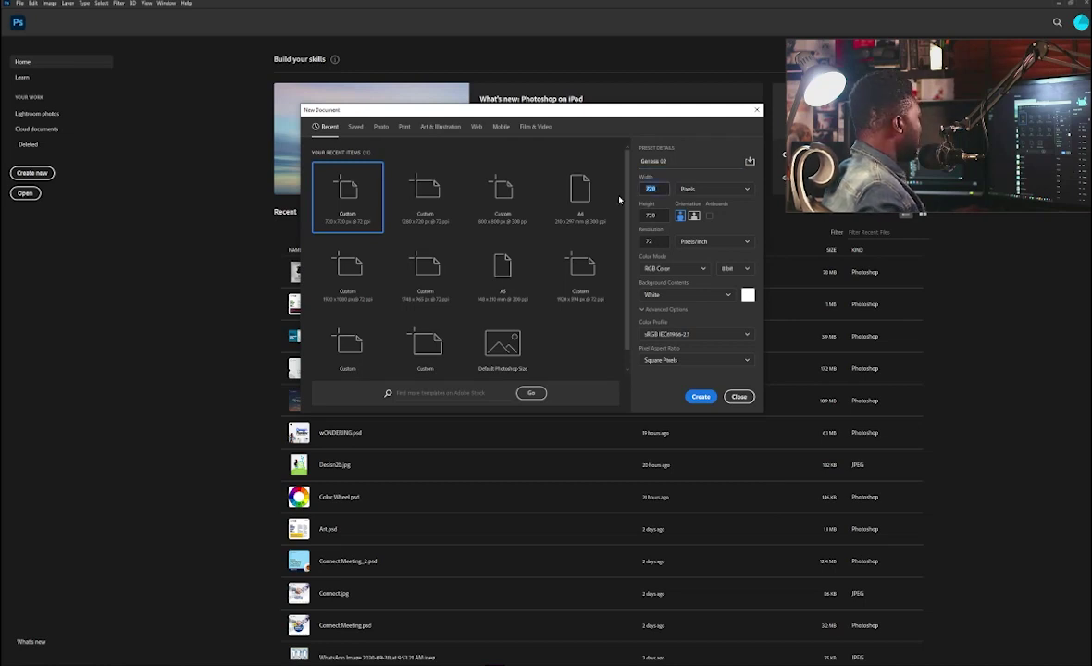
{"action": "type", "text": "900"}
{"action": "key", "text": "Tab"}
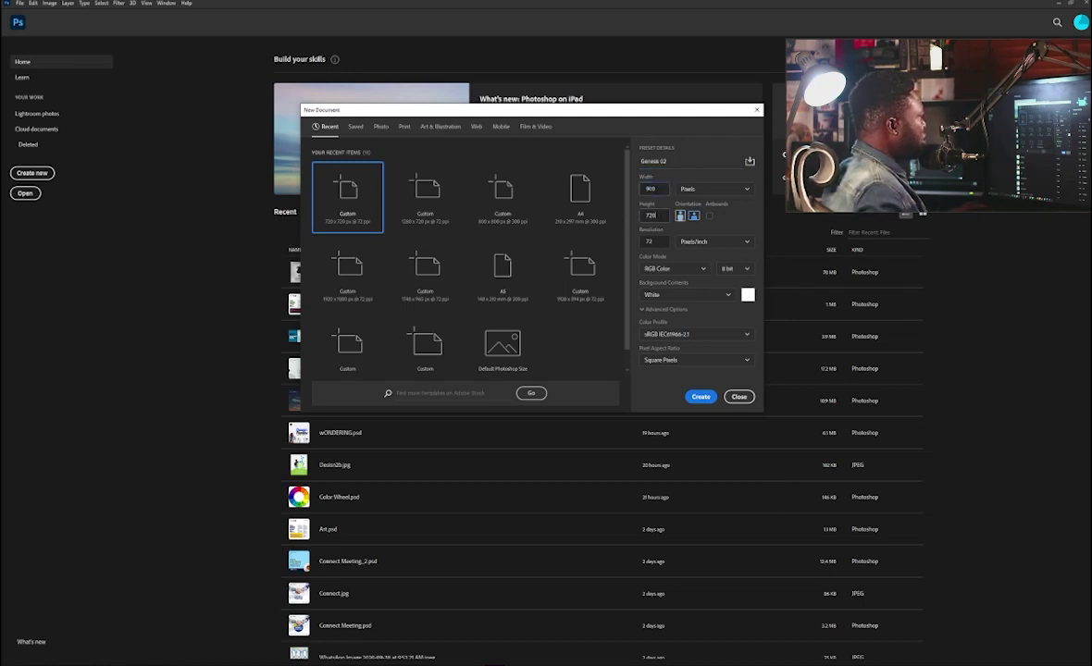
{"action": "type", "text": "112"}
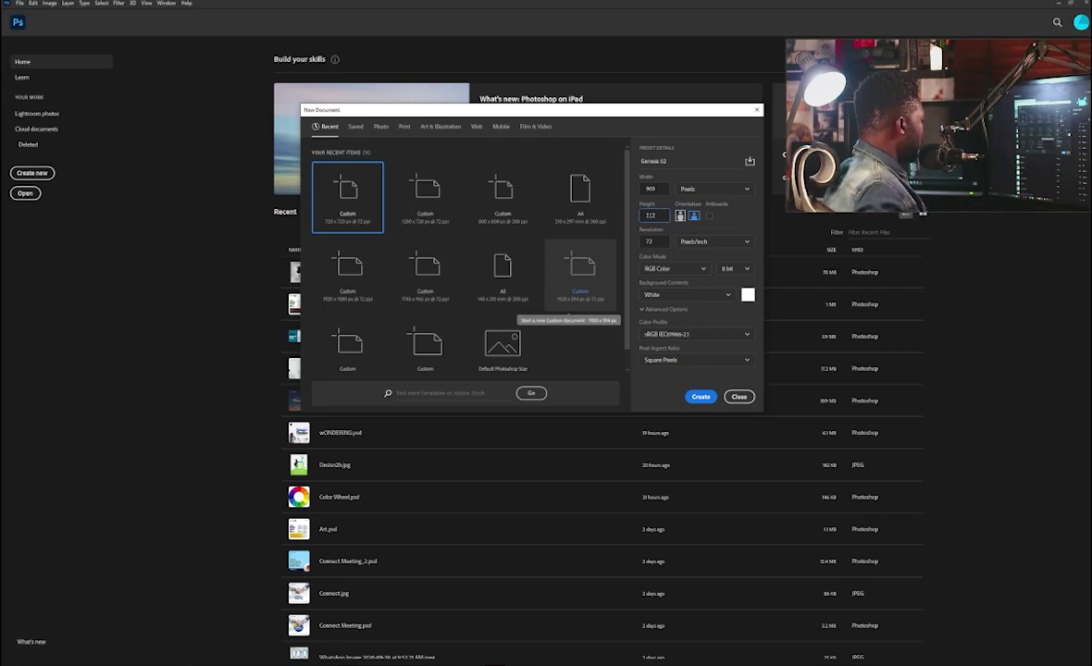
{"action": "type", "text": "5"}
{"action": "key", "text": "Tab"}
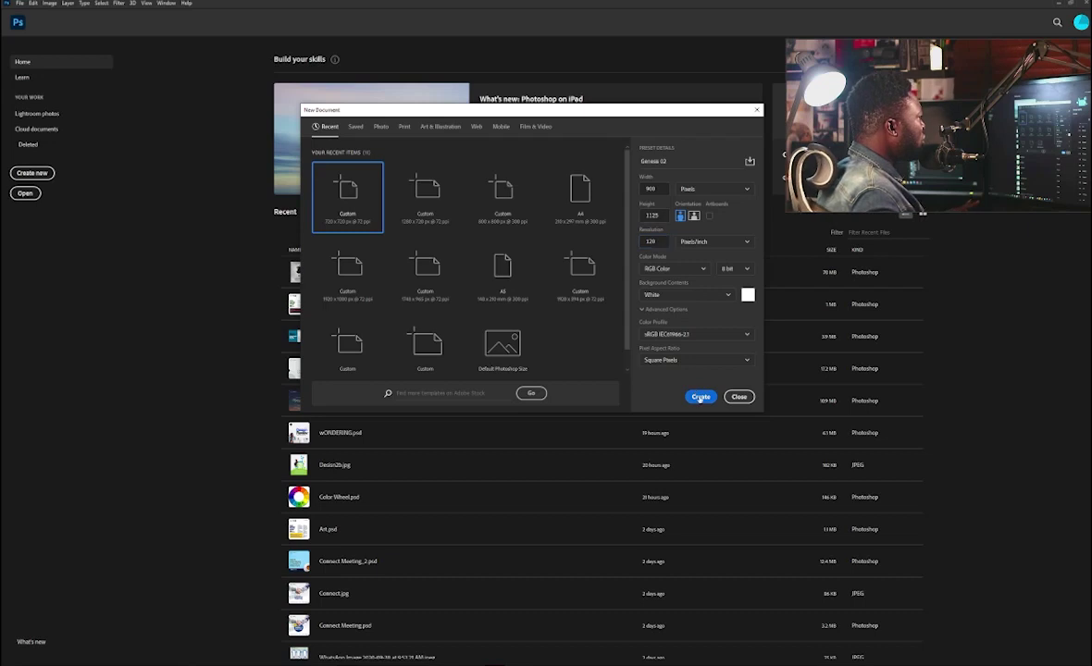
{"action": "left_click", "coordinate": [700, 395]}
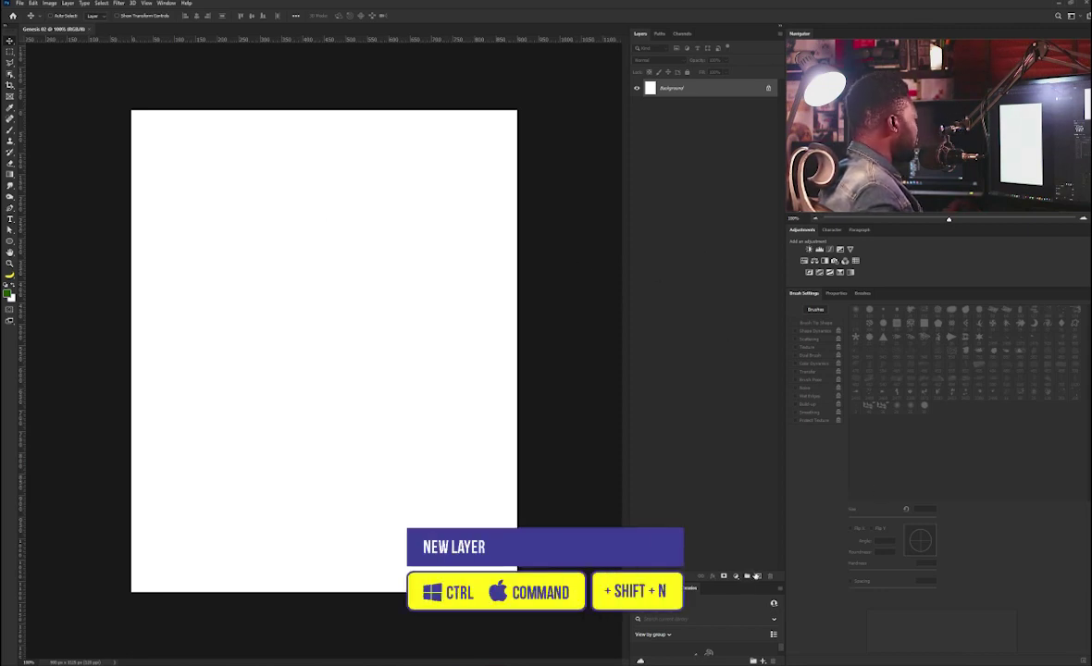
Add a new empty layer named Cloud_BG above the background
{"action": "key", "text": "ctrl+shift+n"}
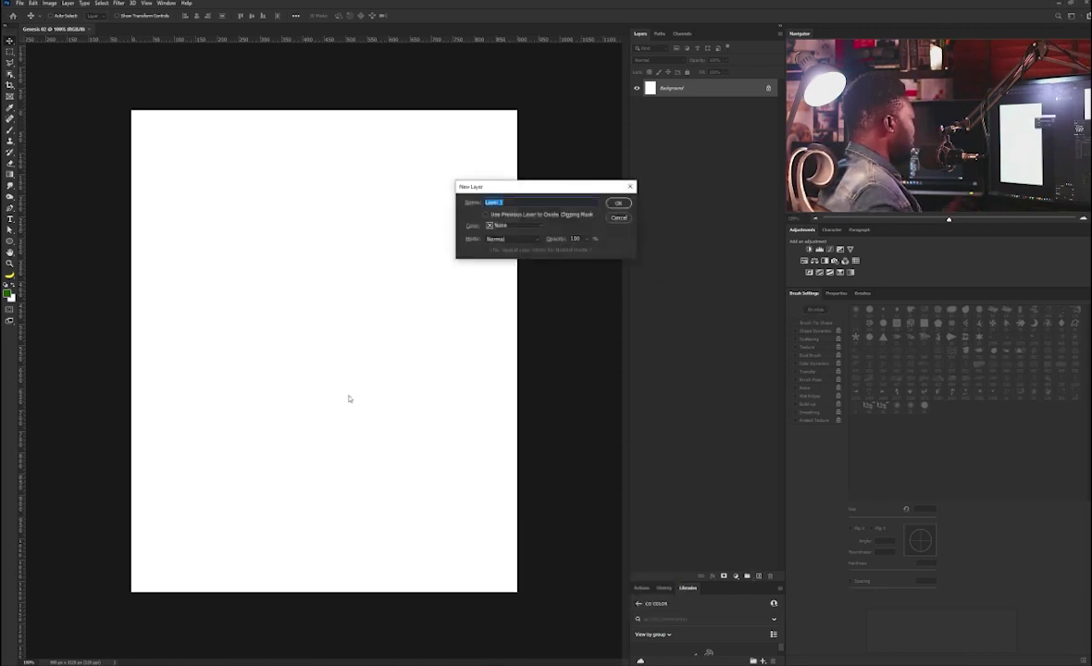
{"action": "type", "text": "C"}
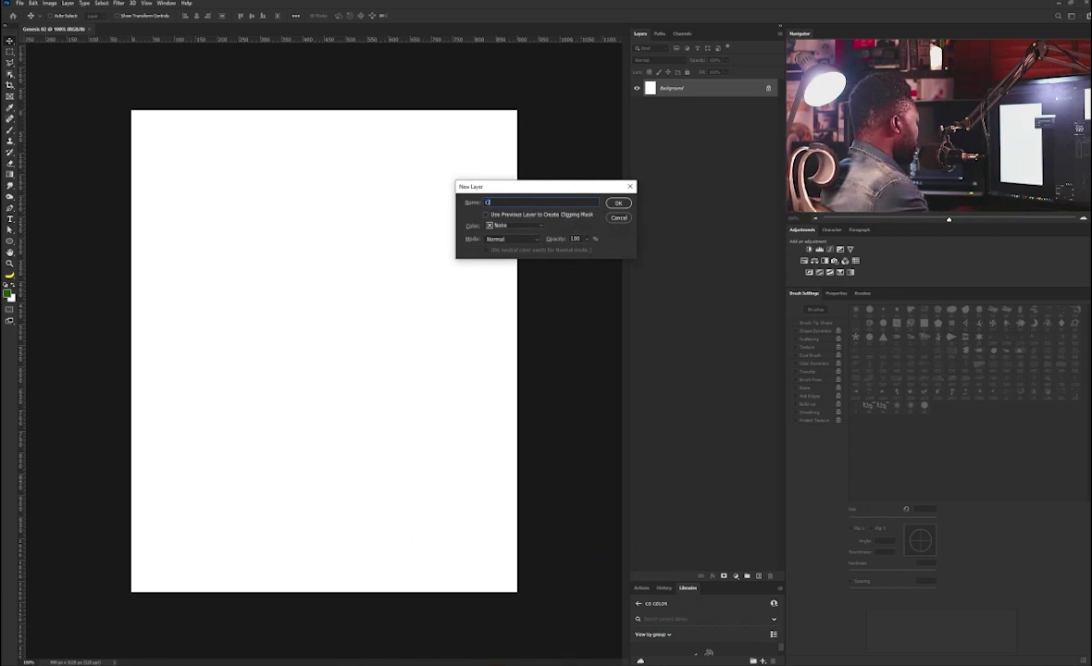
{"action": "type", "text": "loud_BG"}
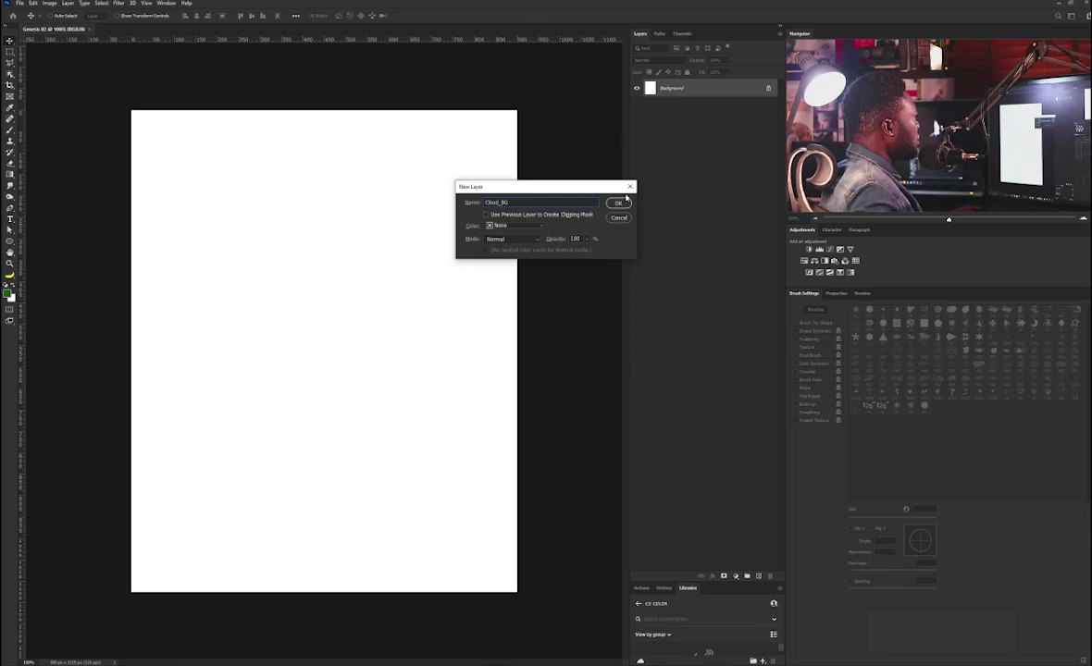
{"action": "left_click", "coordinate": [622, 204]}
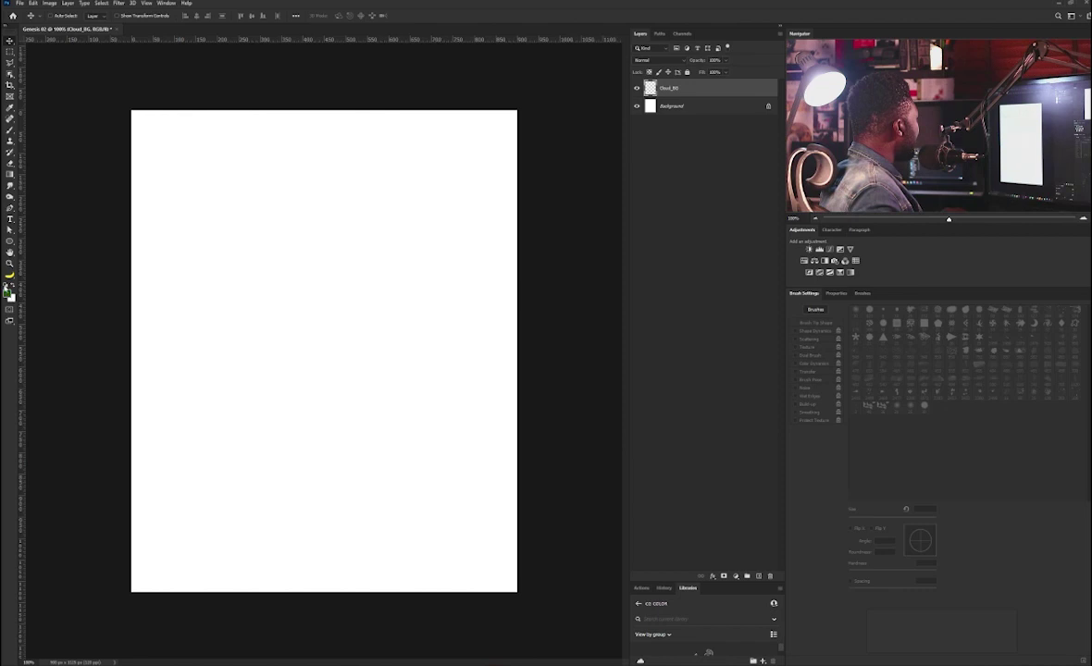
Render black-and-white clouds on the Cloud_BG layer with the Clouds filter
{"action": "left_click", "coordinate": [118, 4]}
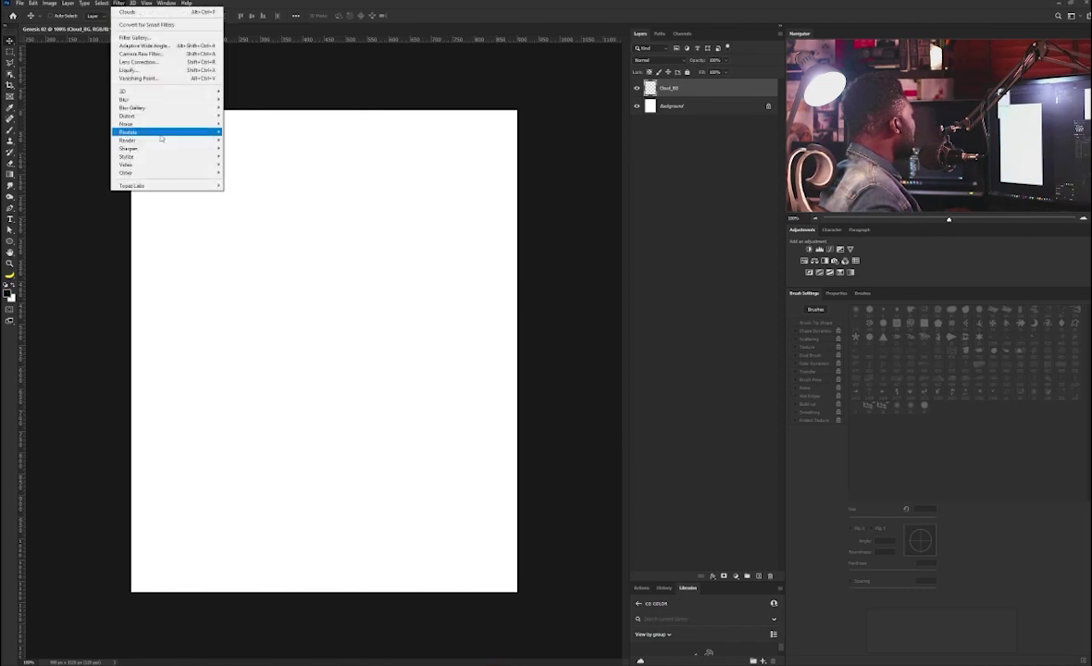
{"action": "mouse_move", "coordinate": [149, 140]}
{"action": "left_click", "coordinate": [254, 172]}
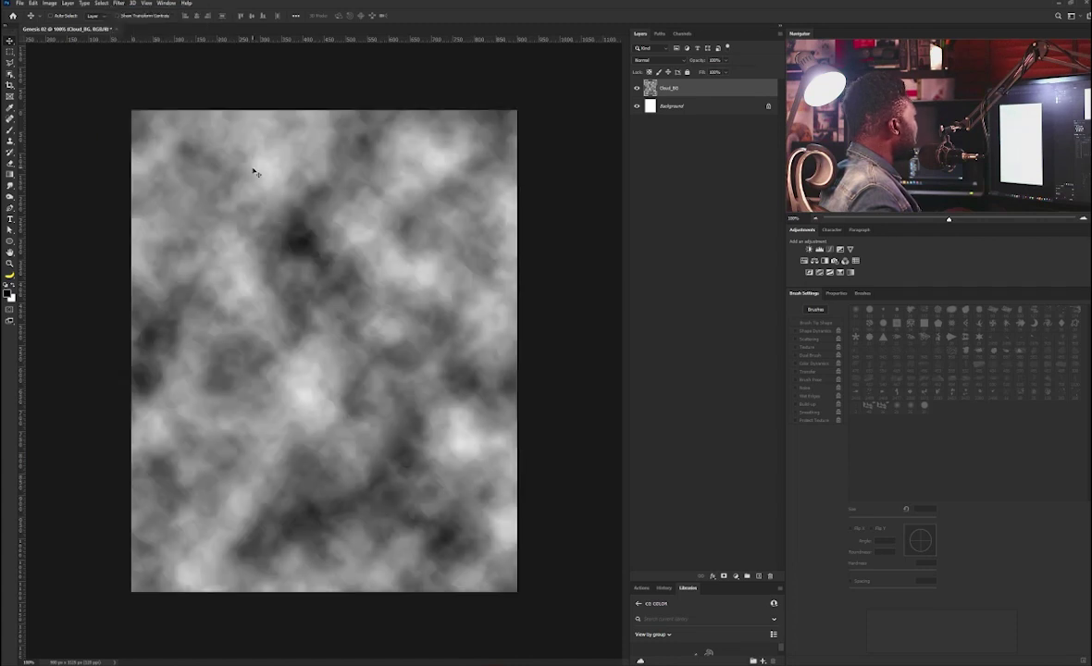
Enlarge the cloud layer to about 765% with Free Transform so only soft, large cloud shapes fill the canvas
{"action": "key", "text": "ctrl+minus"}
{"action": "key", "text": "ctrl+minus"}
{"action": "key", "text": "ctrl+minus"}
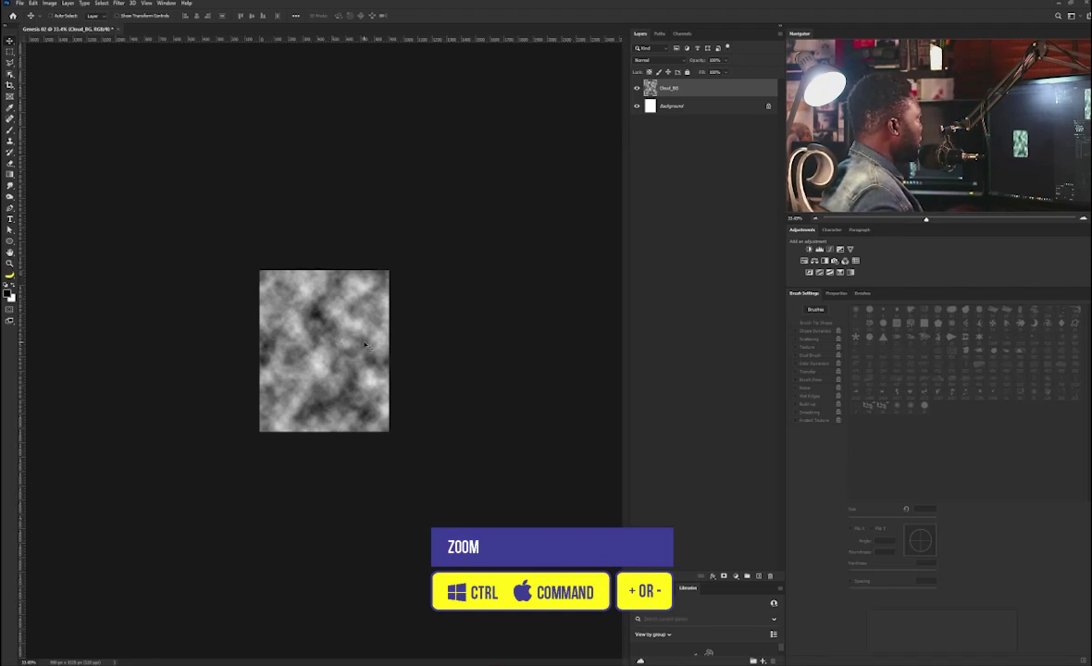
{"action": "key", "text": "ctrl"}
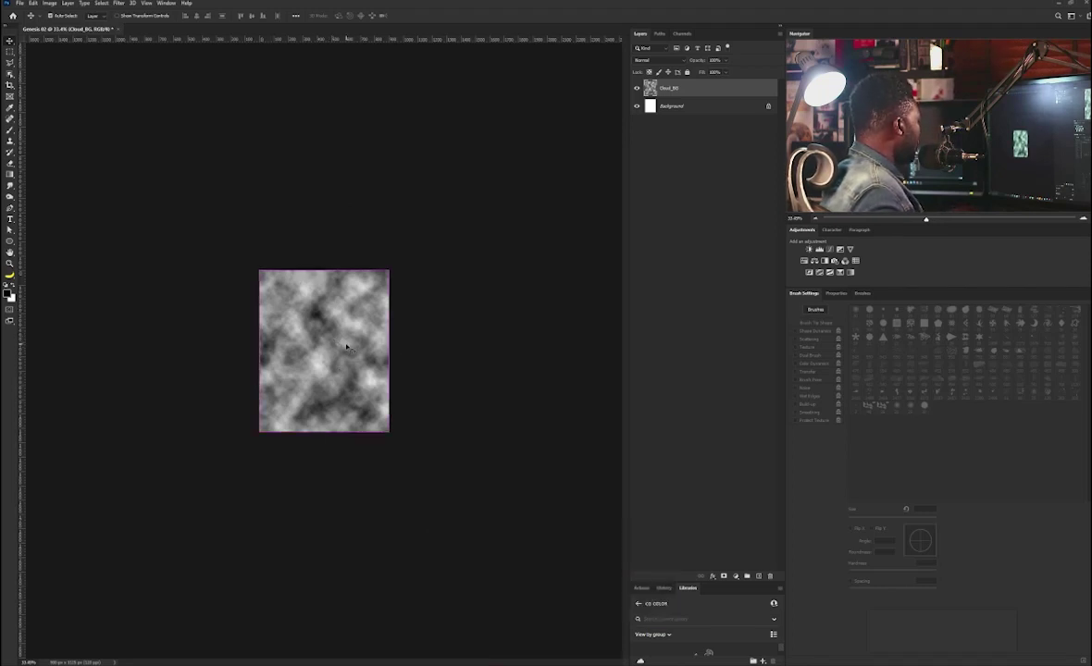
{"action": "key", "text": "ctrl+t"}
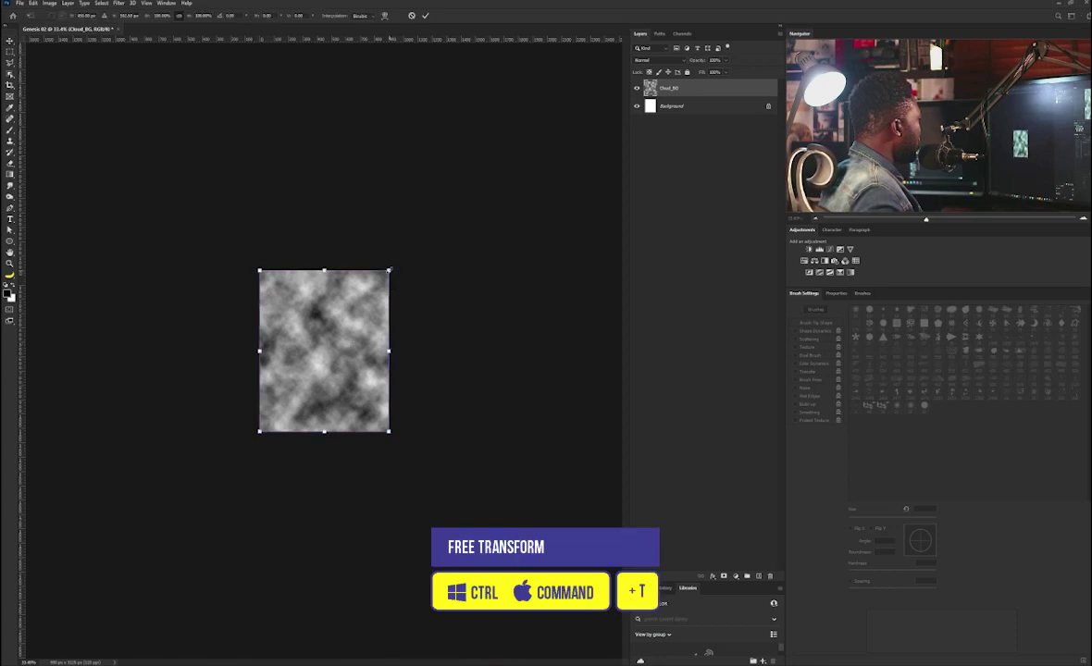
{"action": "left_click_drag", "start_coordinate": [388, 272], "coordinate": [609, 97]}
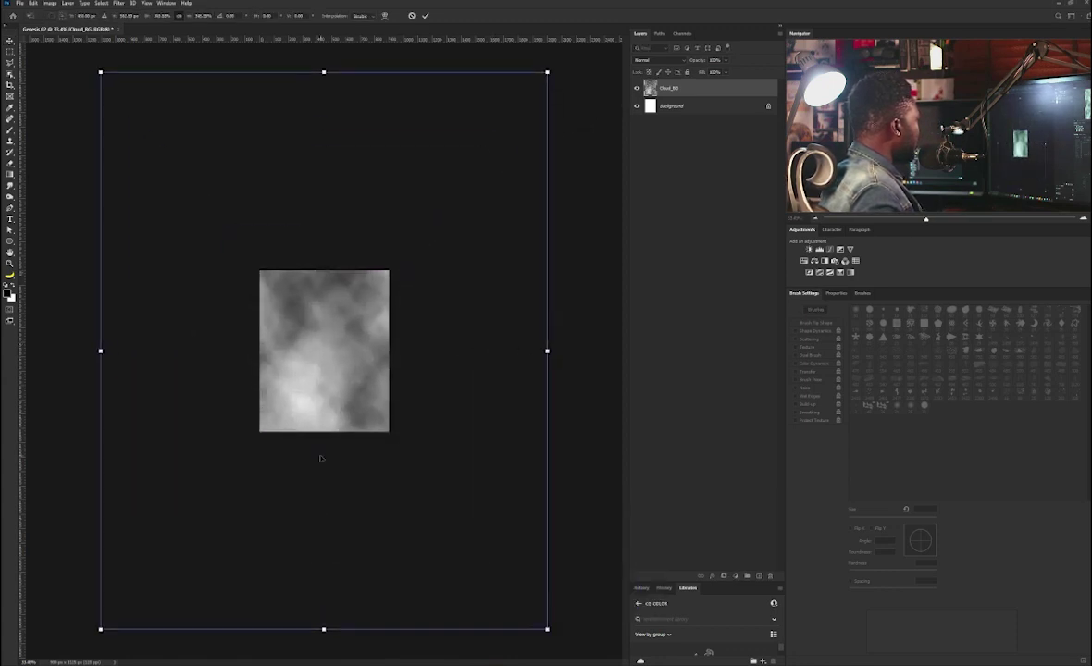
{"action": "left_click_drag", "start_coordinate": [321, 458], "coordinate": [321, 407]}
{"action": "left_click_drag", "start_coordinate": [548, 578], "coordinate": [609, 654]}
{"action": "scroll", "coordinate": [465, 512], "scroll_direction": "down", "scroll_amount": 3}
{"action": "left_click_drag", "start_coordinate": [454, 488], "coordinate": [562, 597]}
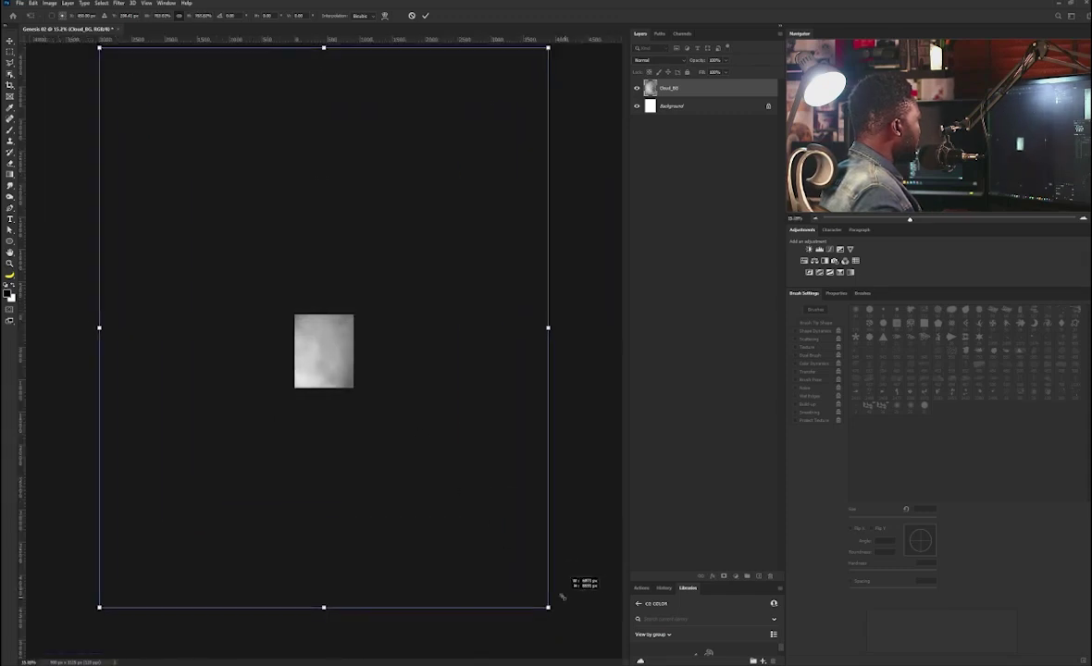
{"action": "key", "text": "Return"}
{"action": "key", "text": "ctrl+0"}
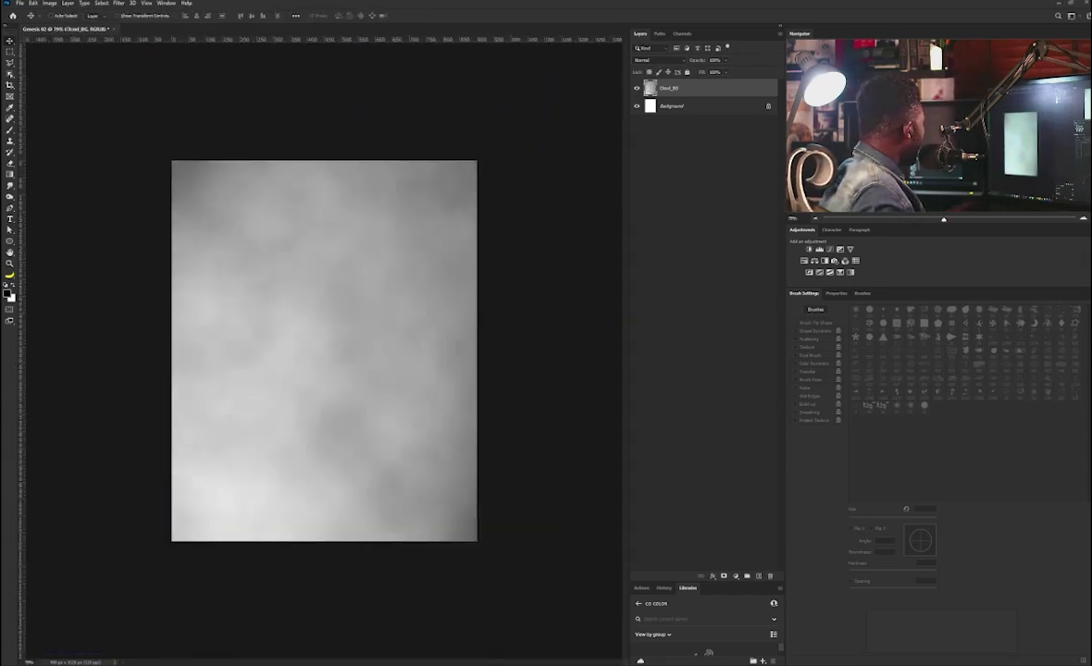
Open the red apple photo and cut the apple out with Select and Mask, using 0.2 px feather and Decontaminate Colors, output to New Layer with Layer Mask
{"action": "mouse_move", "coordinate": [239, 12]}
{"action": "left_mouse_down"}
{"action": "mouse_move", "coordinate": [239, 49]}
{"action": "mouse_move", "coordinate": [252, 29]}
{"action": "left_mouse_up"}
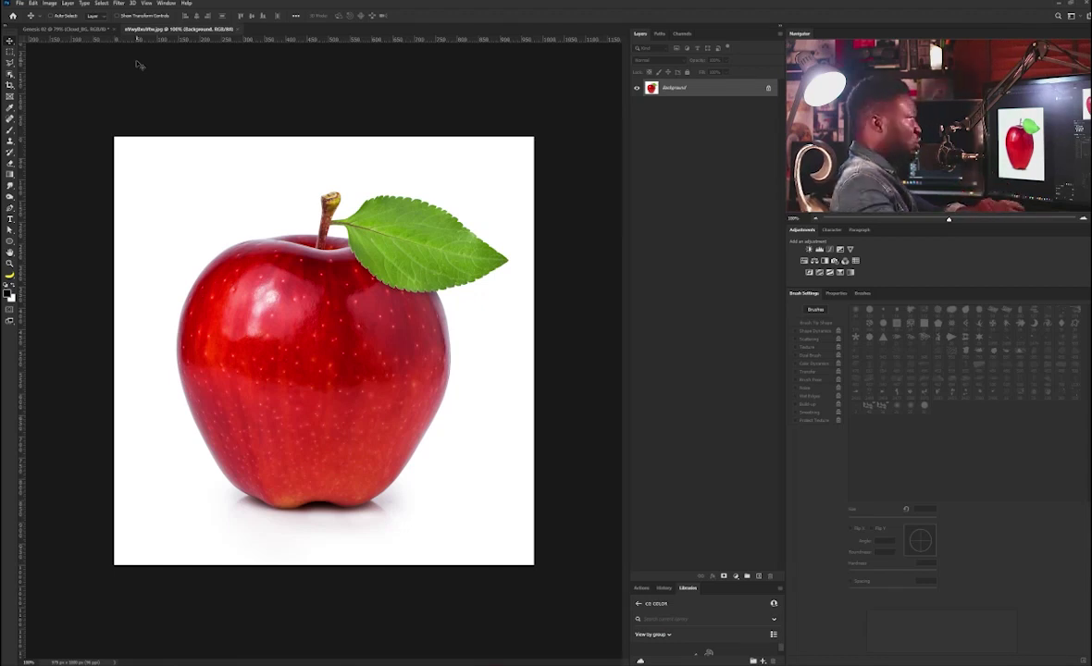
{"action": "left_click", "coordinate": [100, 3]}
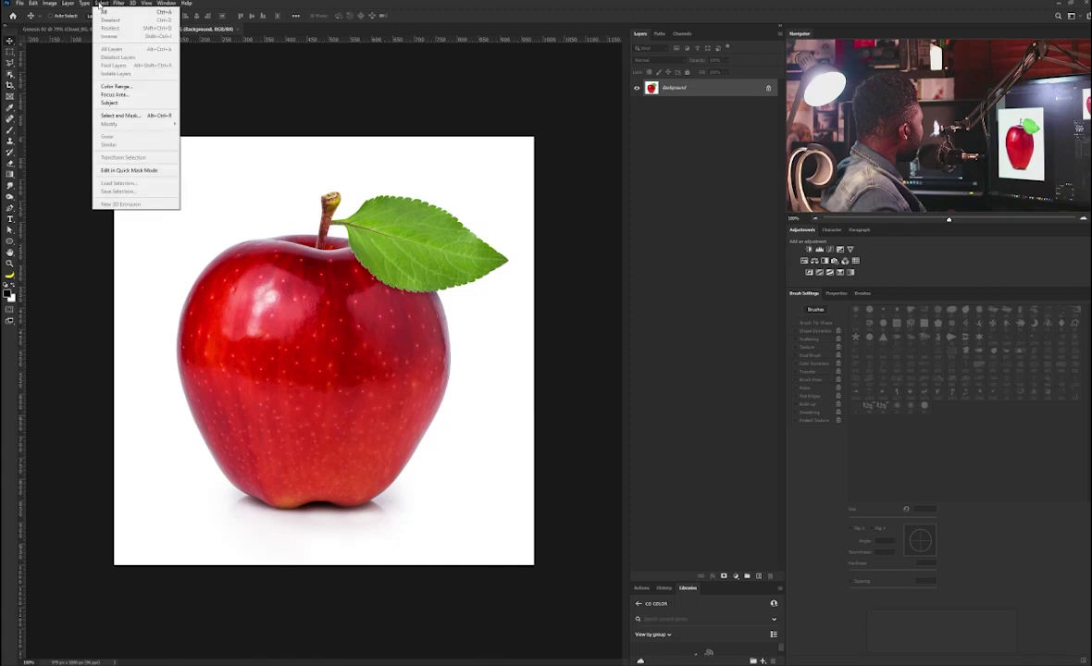
{"action": "left_click", "coordinate": [131, 116]}
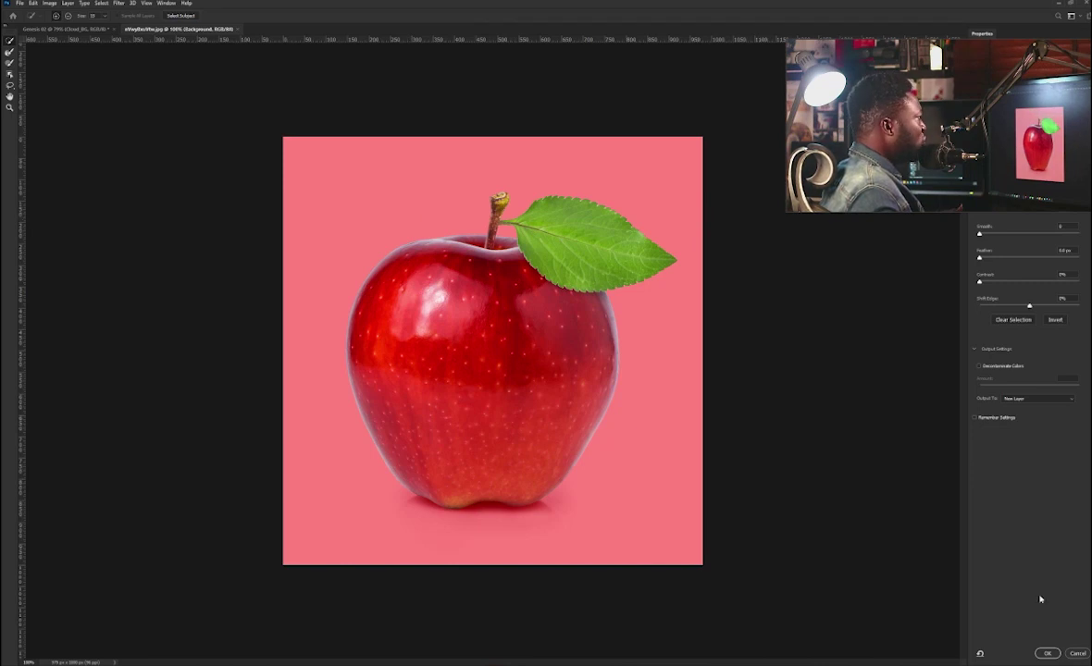
{"action": "left_click", "coordinate": [980, 366]}
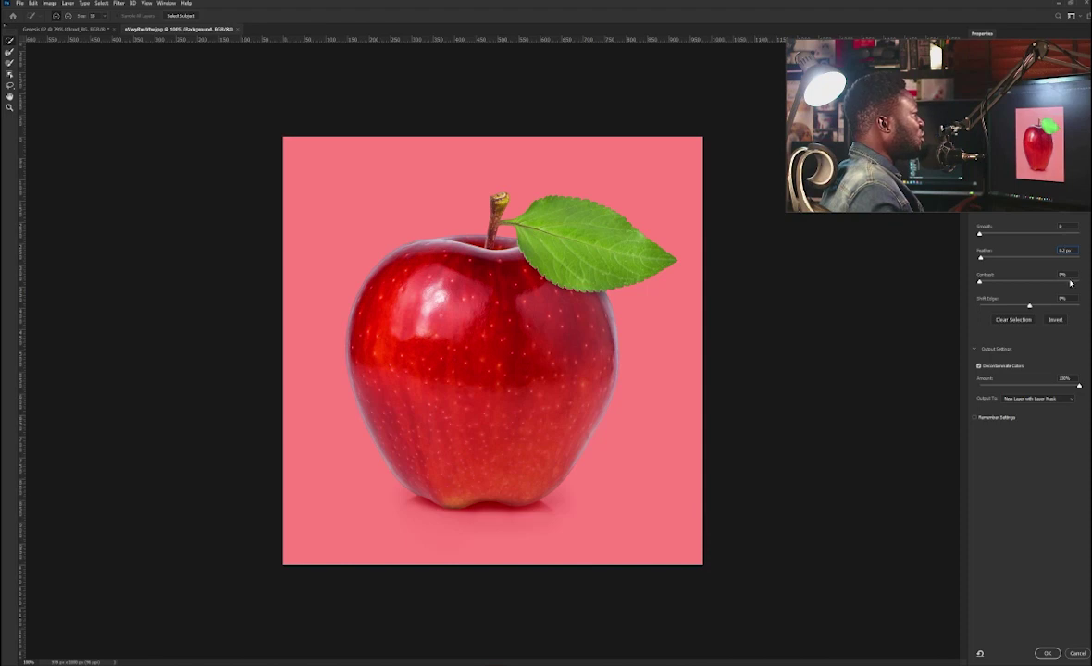
{"action": "left_click", "coordinate": [1048, 654]}
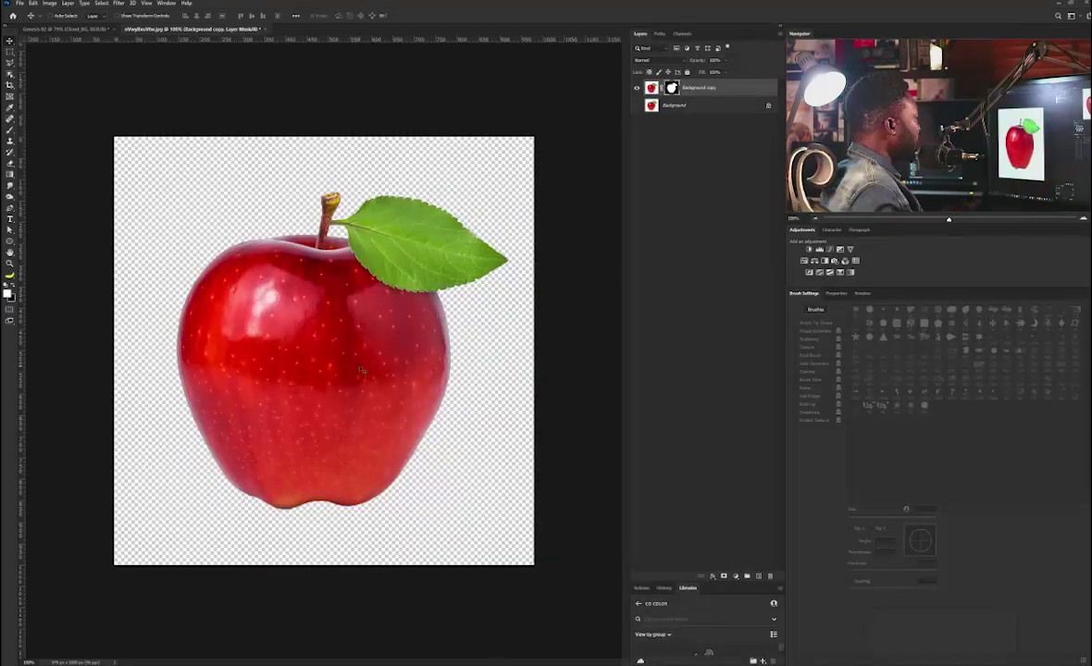
Bring the cut-out apple into the Genesis 02 document above the clouds and convert its layer to a smart object
{"action": "left_click_drag", "start_coordinate": [414, 386], "coordinate": [328, 324]}
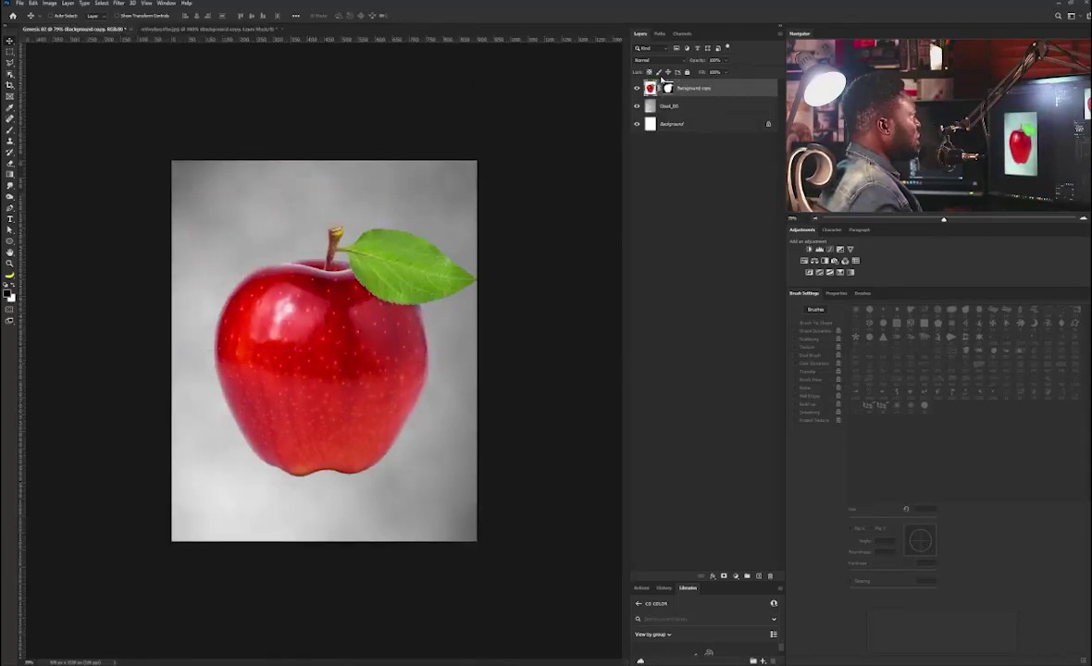
{"action": "right_click", "coordinate": [696, 93]}
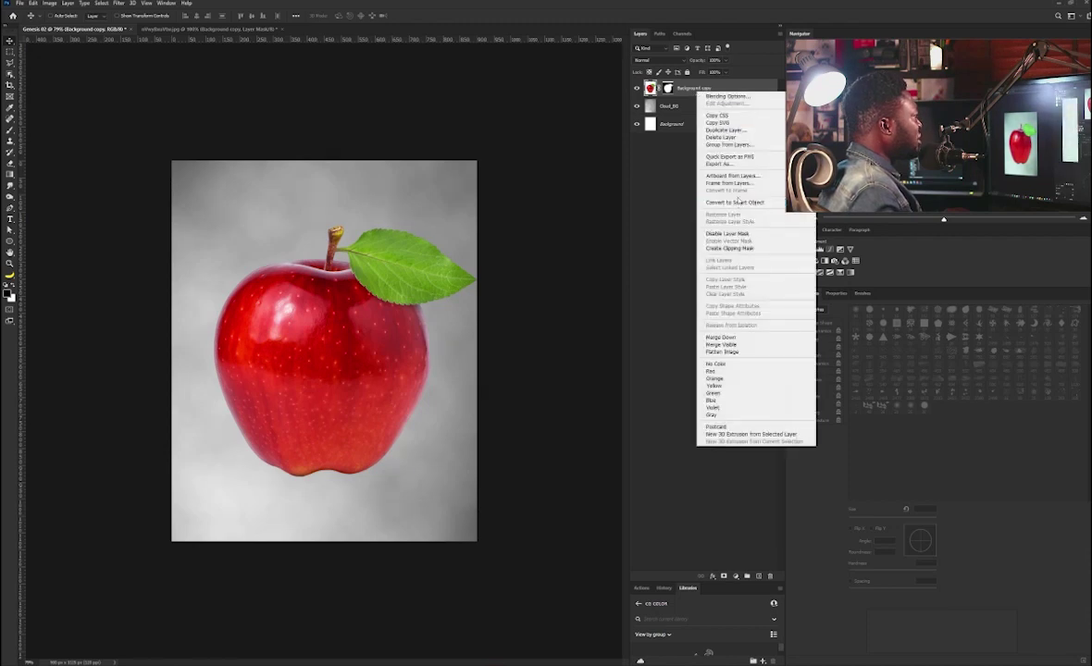
{"action": "left_click", "coordinate": [737, 202]}
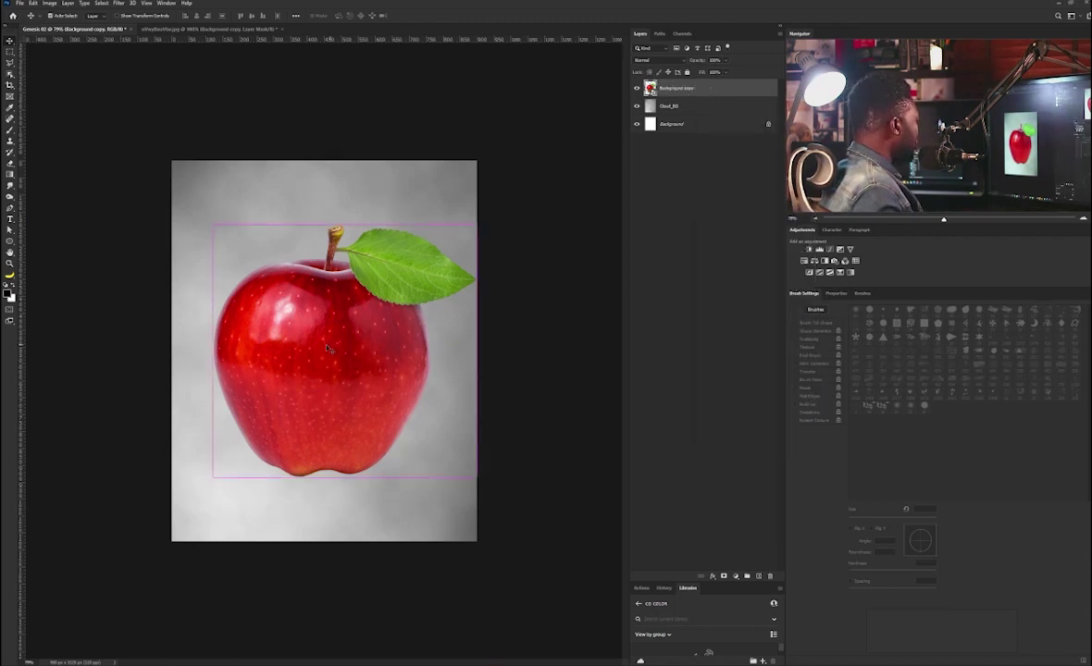
Scale the apple down to about 59% and position it in the upper middle of the canvas
{"action": "key", "text": "ctrl+t"}
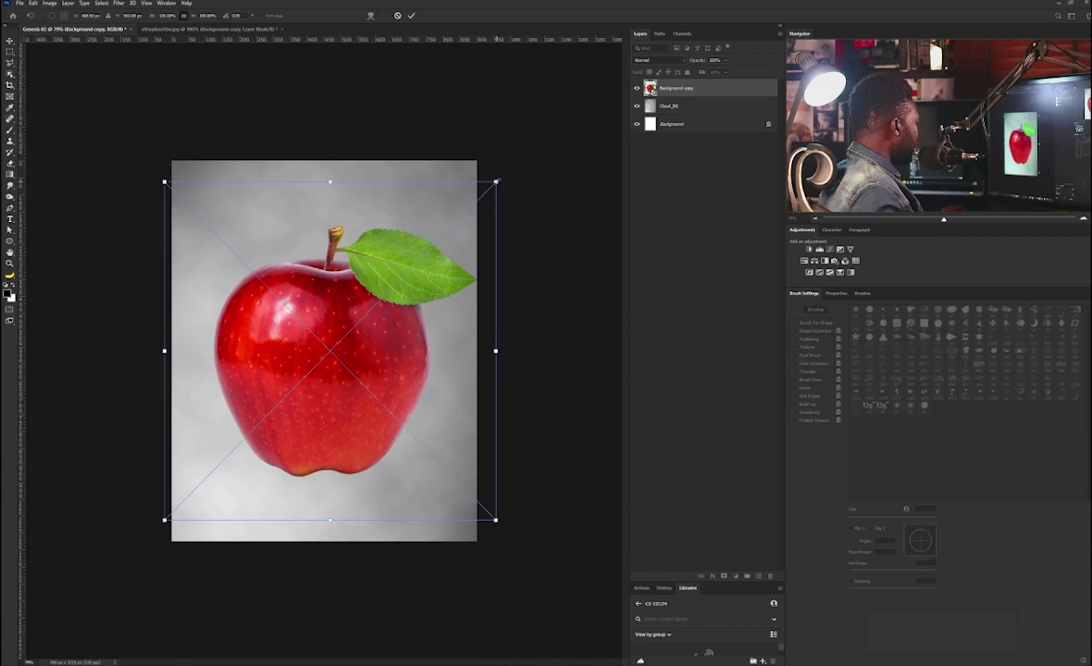
{"action": "left_click_drag", "start_coordinate": [497, 181], "coordinate": [440, 239]}
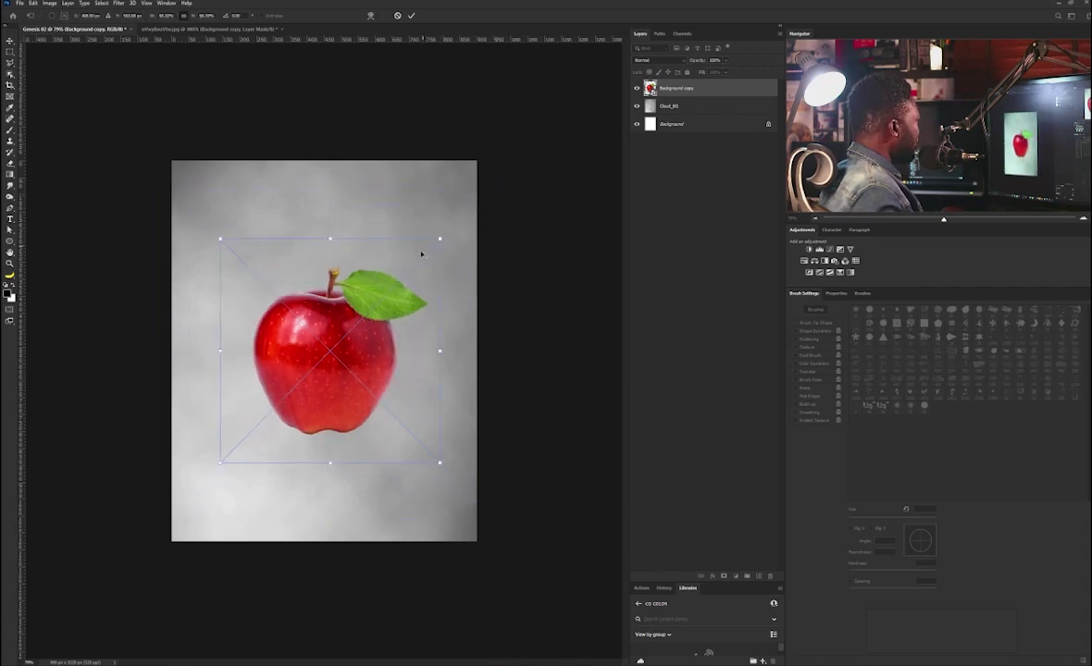
{"action": "left_click_drag", "start_coordinate": [345, 341], "coordinate": [349, 311]}
{"action": "left_click_drag", "start_coordinate": [443, 210], "coordinate": [439, 215]}
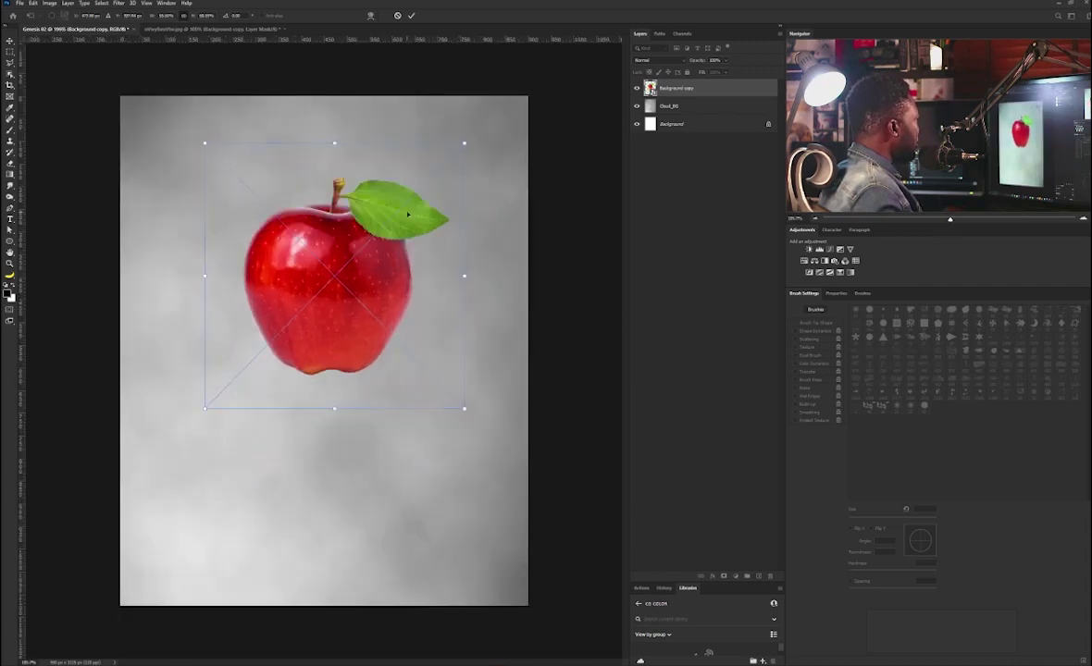
{"action": "key", "text": "Return"}
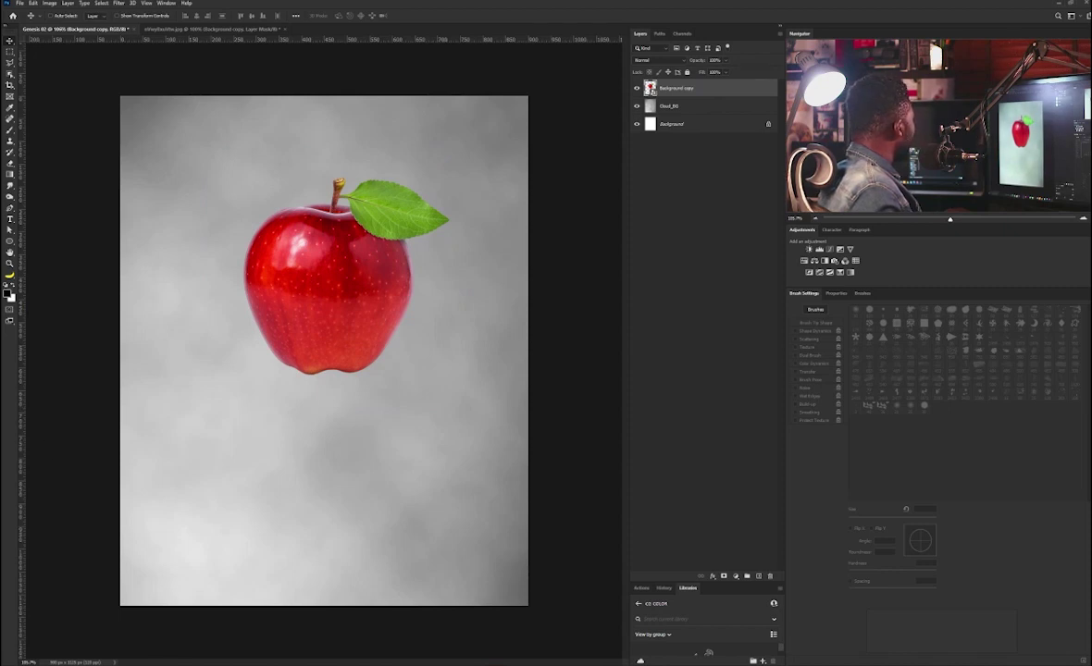
Place the black snake-skin texture above the apple, name its layer Snake_Skin and move it up to cover the apple
{"action": "left_click_drag", "start_coordinate": [249, 225], "coordinate": [330, 253]}
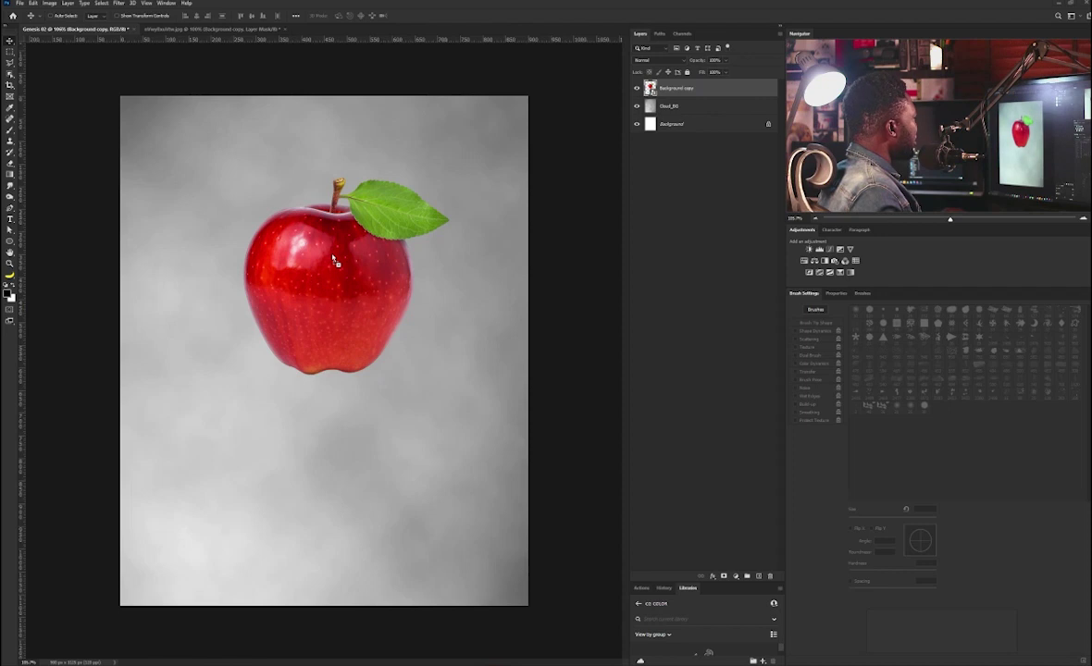
{"action": "key", "text": "Return"}
{"action": "double_click", "coordinate": [672, 87]}
{"action": "type", "text": "Snake_Skin"}
{"action": "key", "text": "Return"}
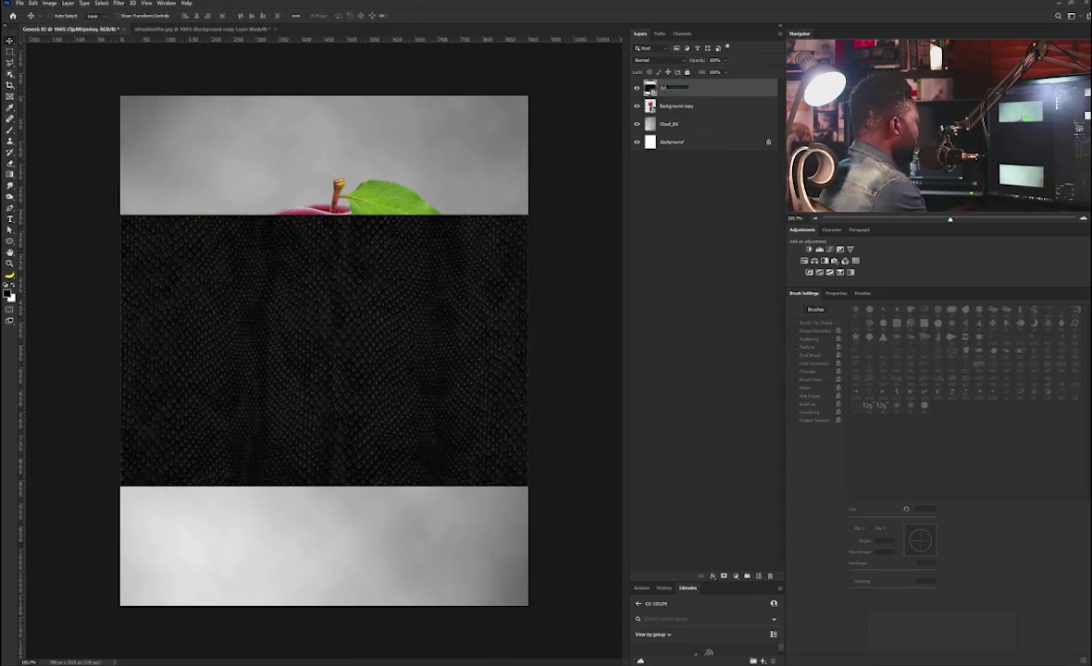
{"action": "left_click_drag", "start_coordinate": [430, 344], "coordinate": [429, 283]}
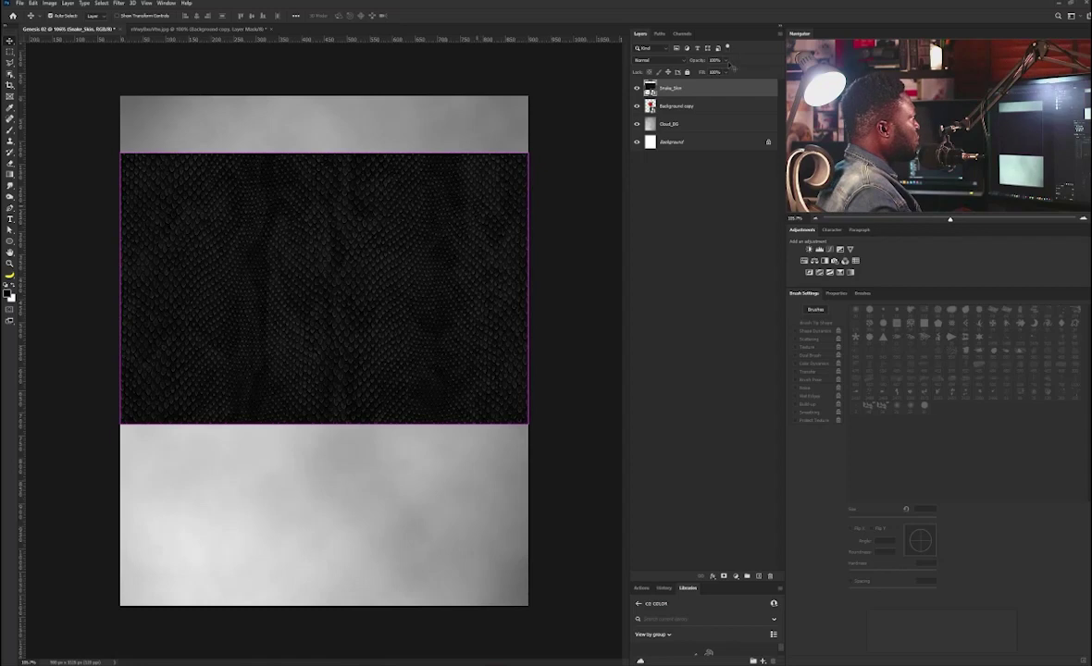
{"action": "left_click", "coordinate": [729, 61]}
{"action": "left_click_drag", "start_coordinate": [707, 72], "coordinate": [703, 73]}
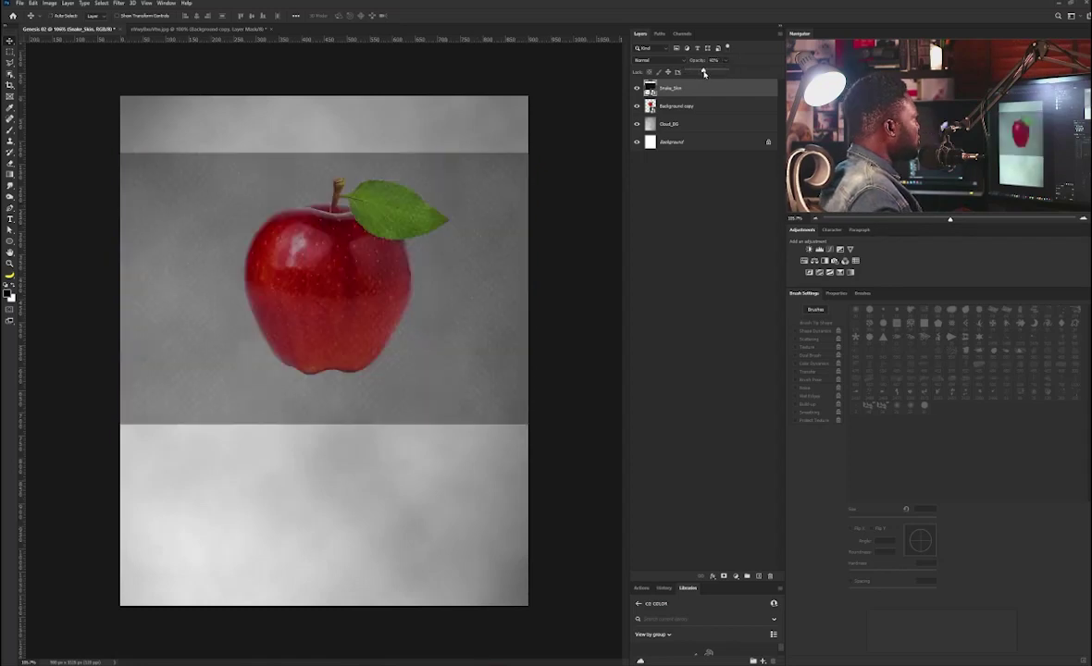
{"action": "key", "text": "Escape"}
Lower the snake skin's opacity to fit it over the apple by scaling to about 64% and warping, and mask it with the apple's selection
{"action": "key", "text": "ctrl+t"}
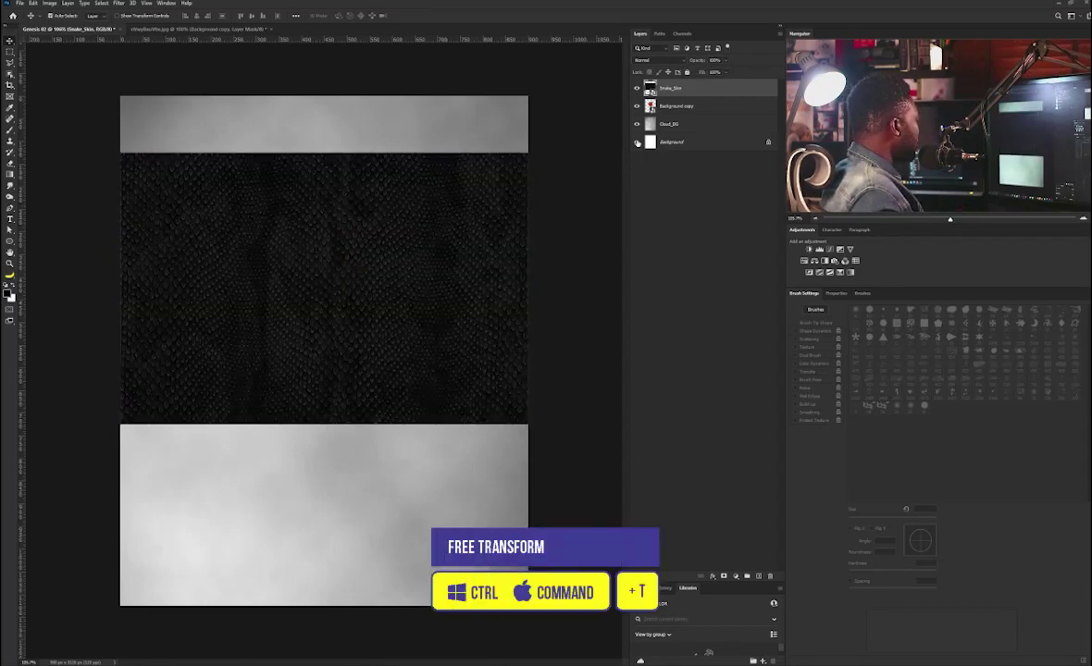
{"action": "left_click", "coordinate": [727, 62]}
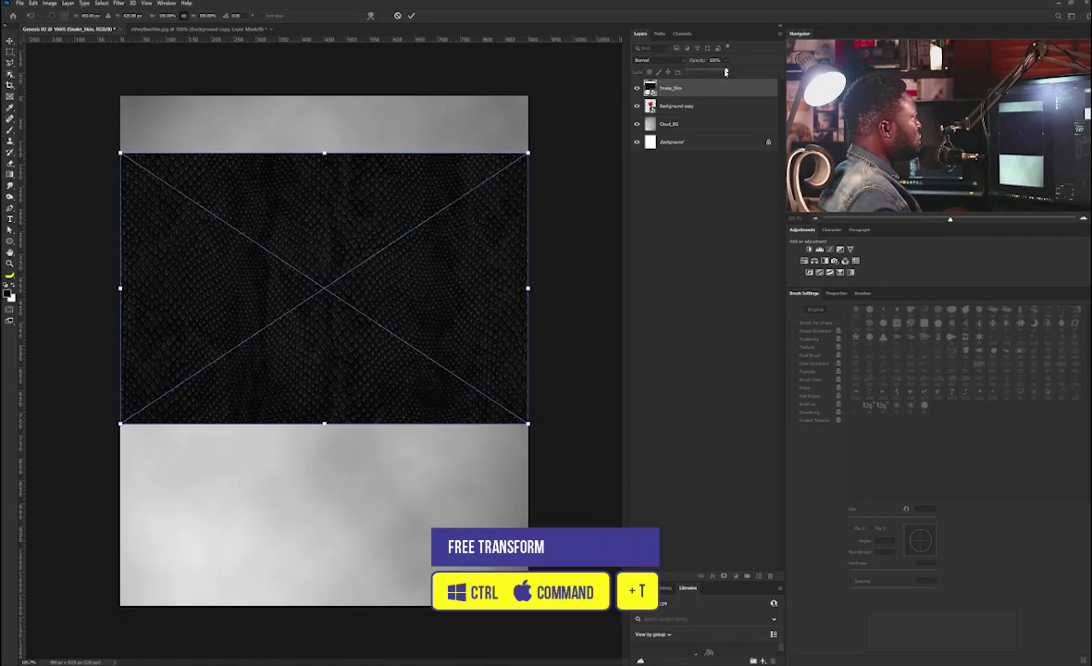
{"action": "left_click_drag", "start_coordinate": [532, 149], "coordinate": [443, 178]}
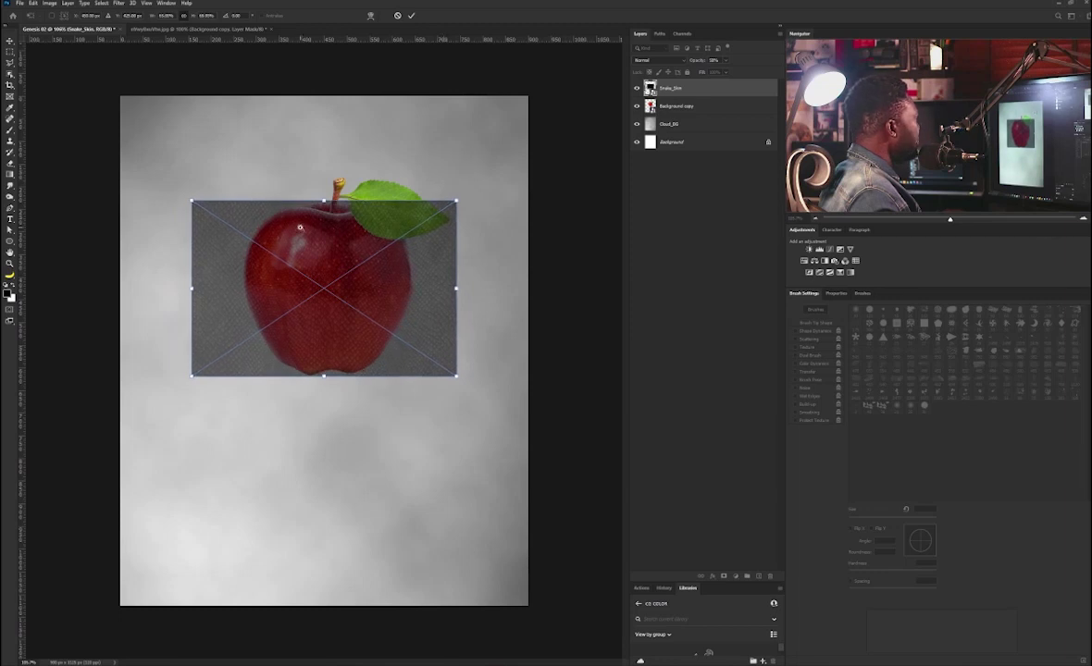
{"action": "scroll", "coordinate": [300, 227], "scroll_direction": "up", "scroll_amount": 3}
{"action": "left_click_drag", "start_coordinate": [550, 183], "coordinate": [545, 186]}
{"action": "right_click", "coordinate": [497, 215]}
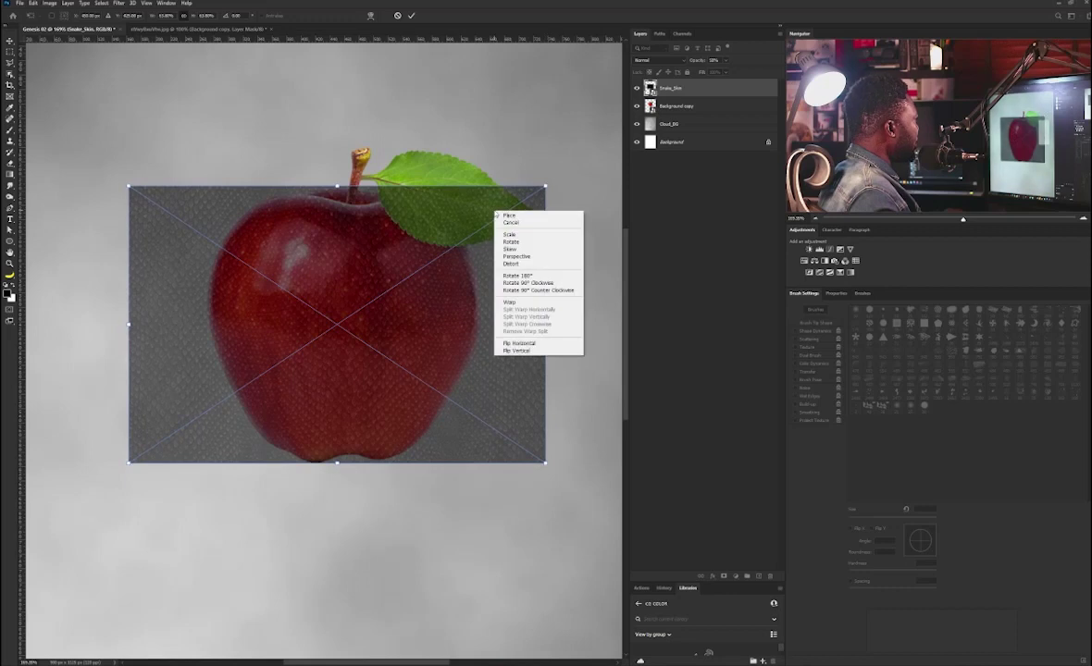
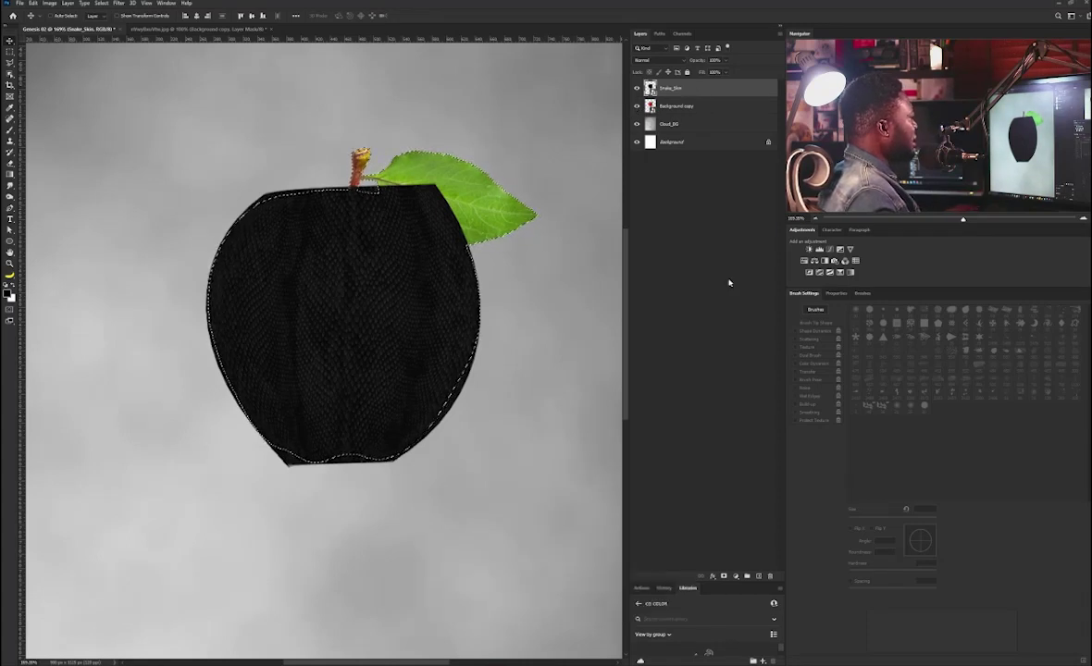
{"action": "left_click", "coordinate": [724, 576]}
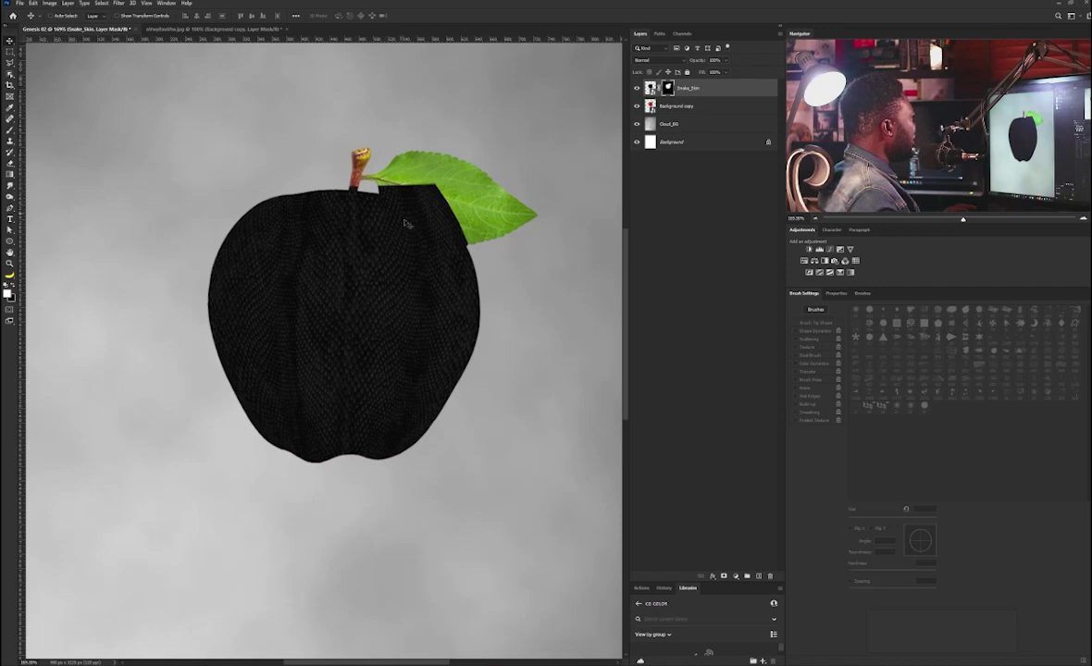
Hide the Snake_Skin layer and trace a Pen path around the base of the stem and along the leaf's serrated lower edge
{"action": "left_click", "coordinate": [636, 88]}
{"action": "key", "text": "ctrl+plus"}
{"action": "key", "text": "ctrl+plus"}
{"action": "key", "text": "ctrl+plus"}
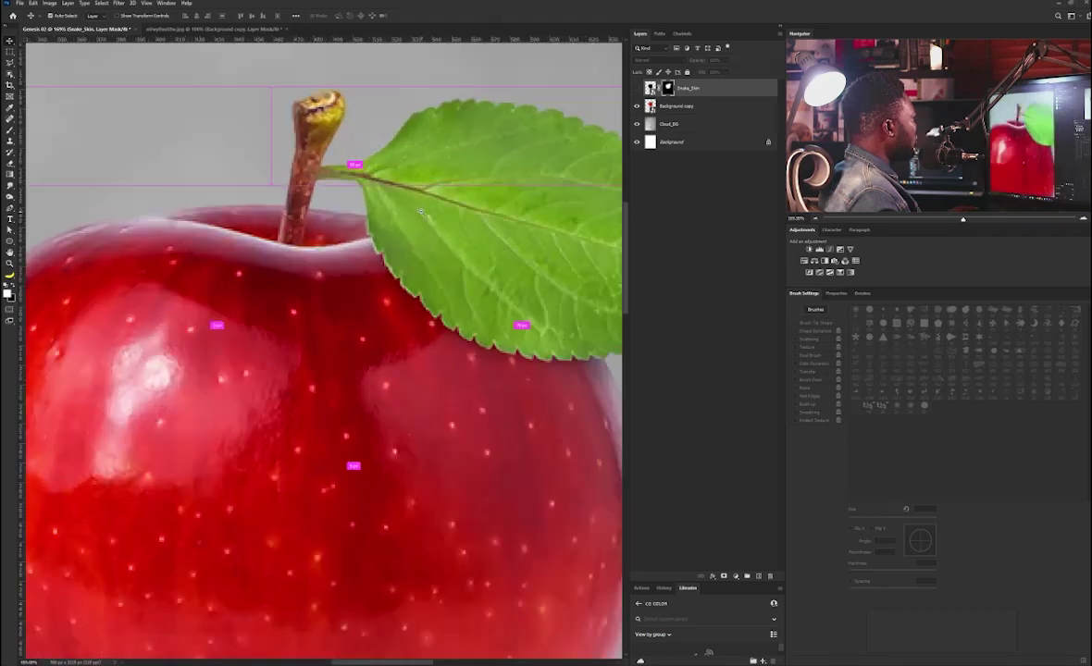
{"action": "key", "text": "ctrl+plus"}
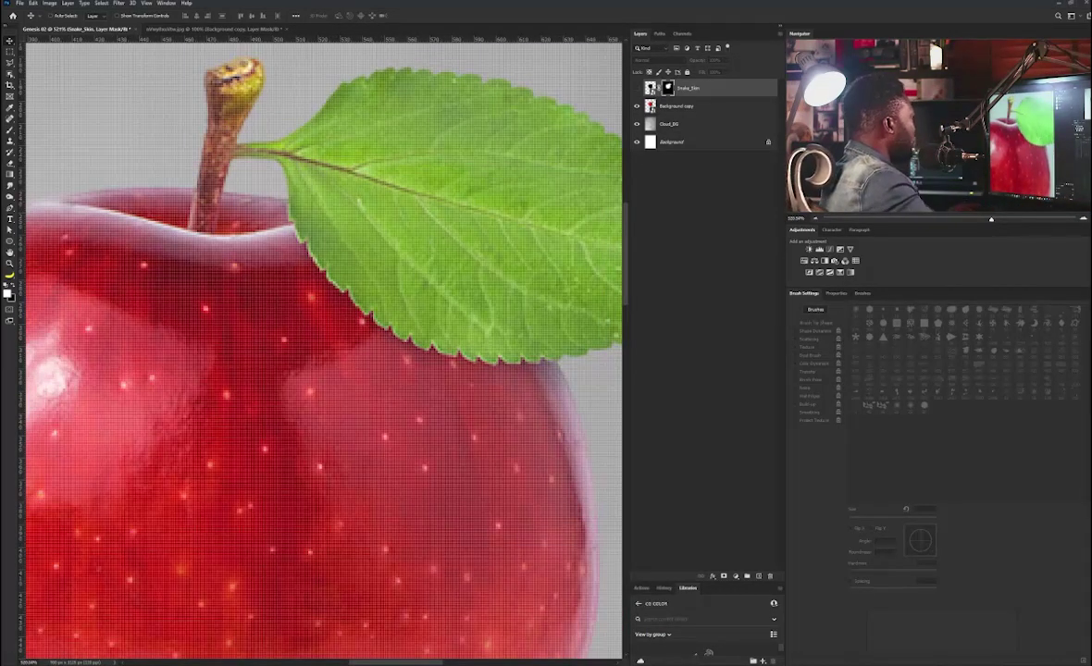
{"action": "key", "text": "p"}
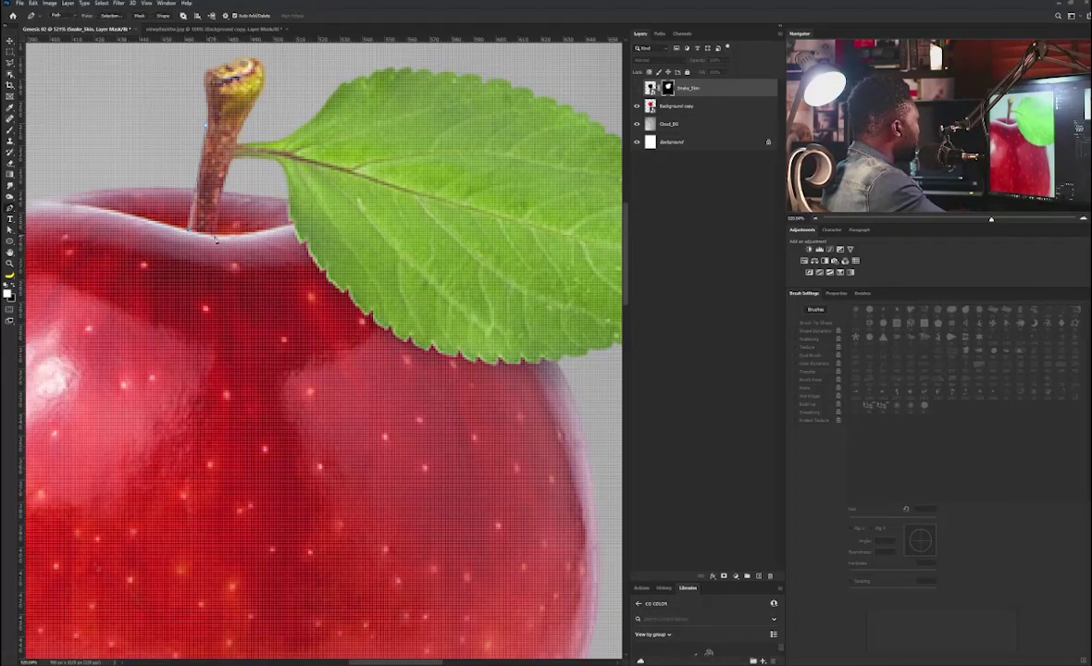
{"action": "left_click", "coordinate": [276, 160]}
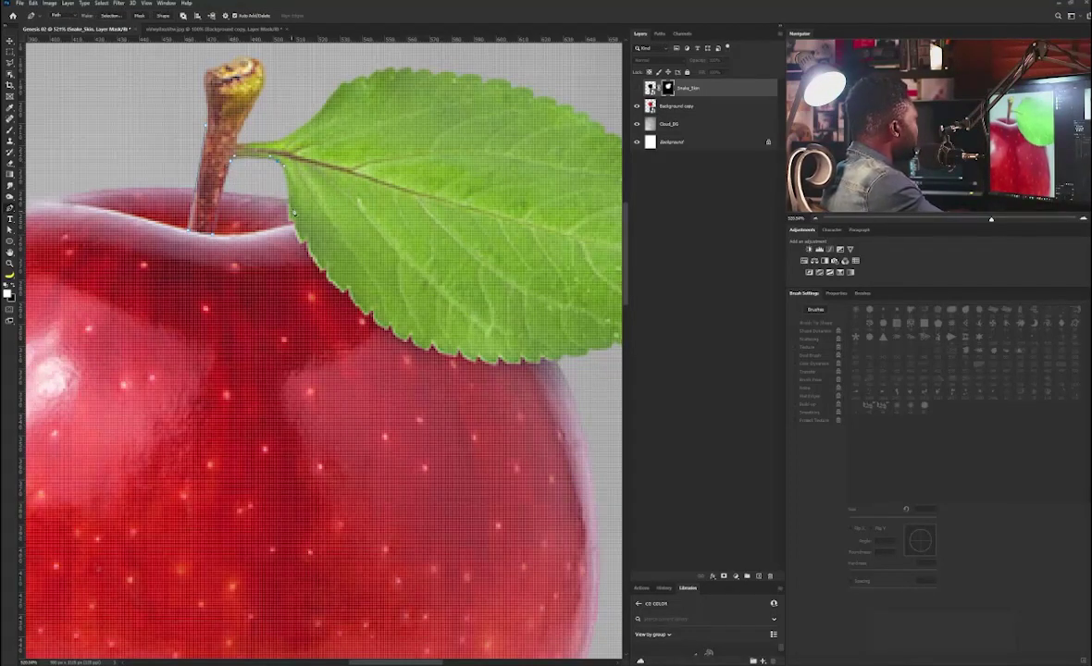
{"action": "left_click_drag", "start_coordinate": [291, 216], "coordinate": [317, 265]}
{"action": "left_click", "coordinate": [301, 242]}
{"action": "left_click", "coordinate": [326, 277]}
{"action": "left_click", "coordinate": [342, 291]}
Continue the Pen path along the rest of the leaf's underside and close it loosely around the leaf and stem
{"action": "left_click_drag", "start_coordinate": [335, 289], "coordinate": [224, 239]}
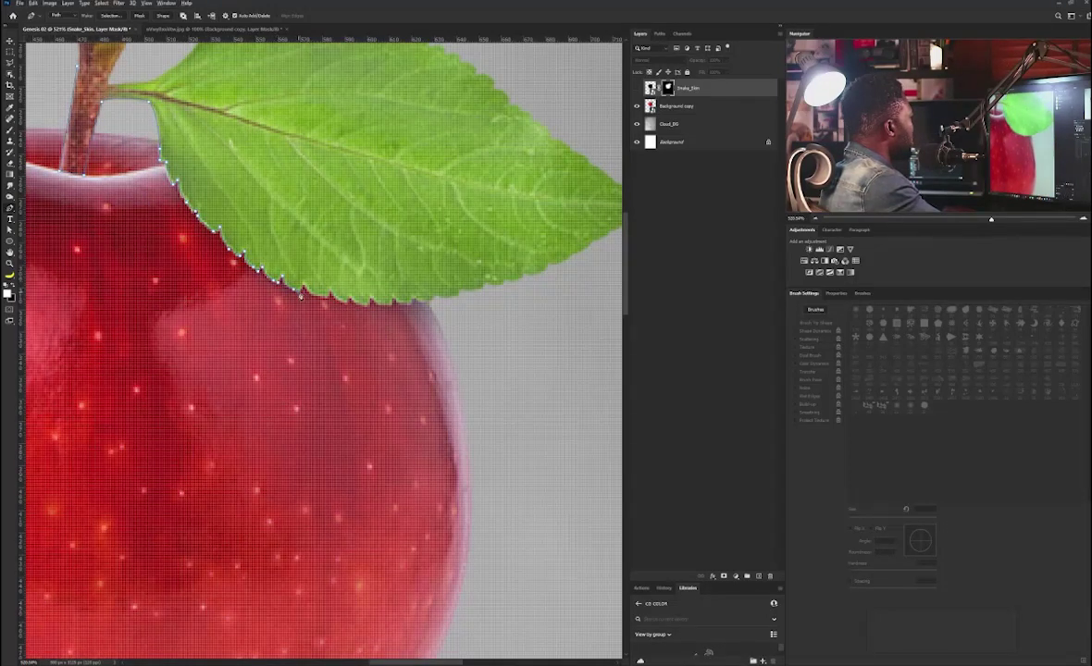
{"action": "left_click", "coordinate": [368, 304]}
{"action": "left_click", "coordinate": [390, 305]}
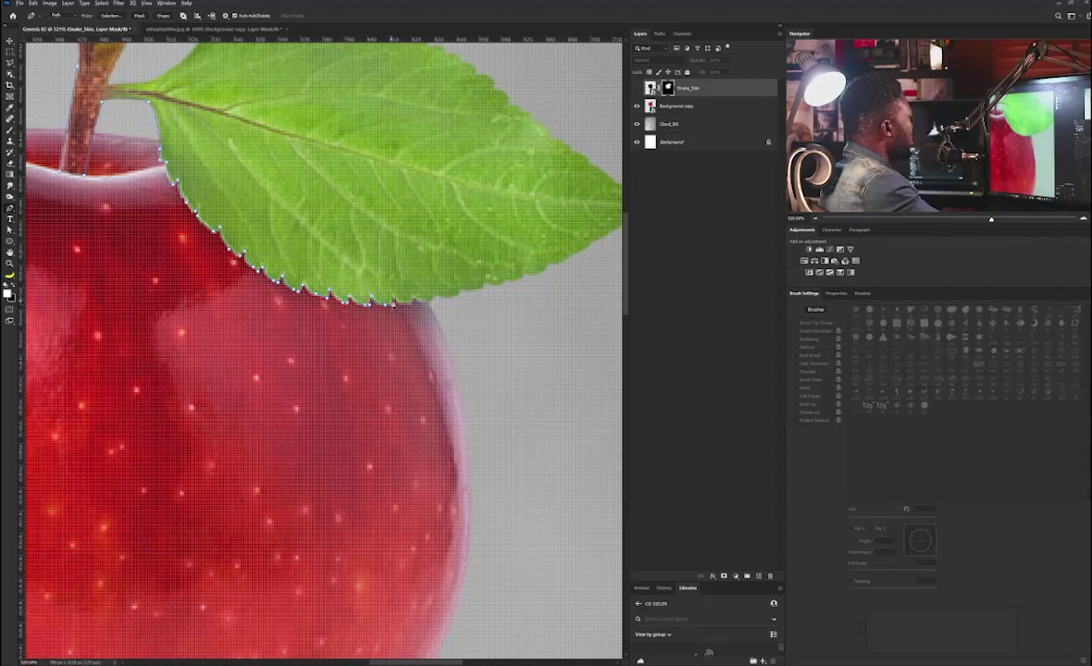
{"action": "left_click", "coordinate": [402, 304]}
{"action": "left_click", "coordinate": [416, 304]}
{"action": "scroll", "coordinate": [477, 276], "scroll_direction": "down", "scroll_amount": 4}
{"action": "left_click", "coordinate": [564, 247]}
{"action": "left_click", "coordinate": [597, 208]}
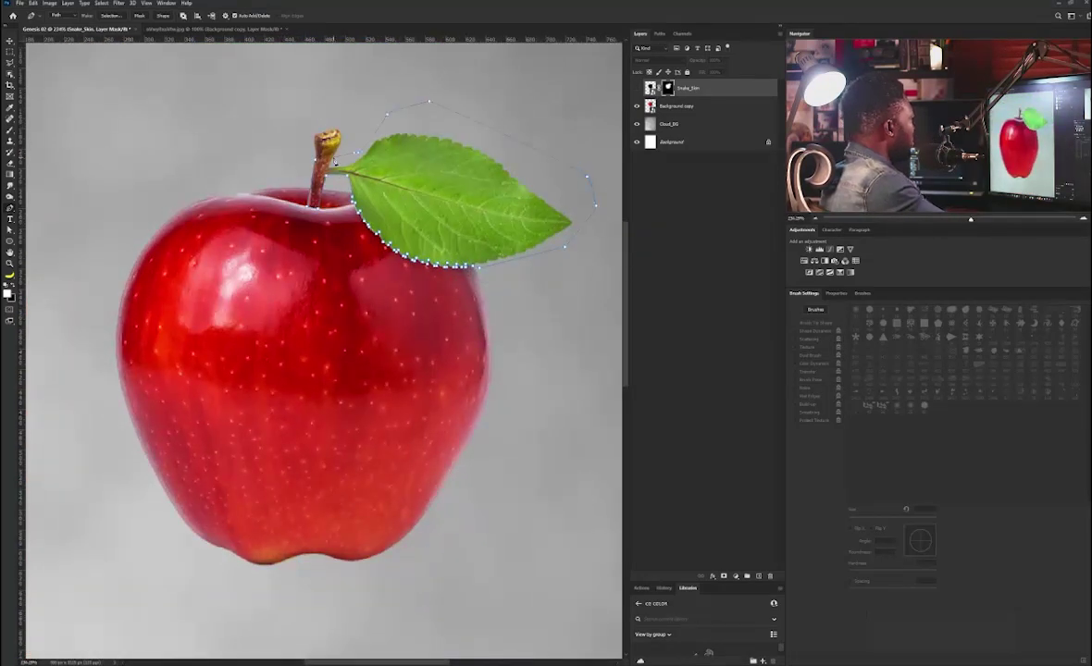
{"action": "left_click", "coordinate": [317, 206]}
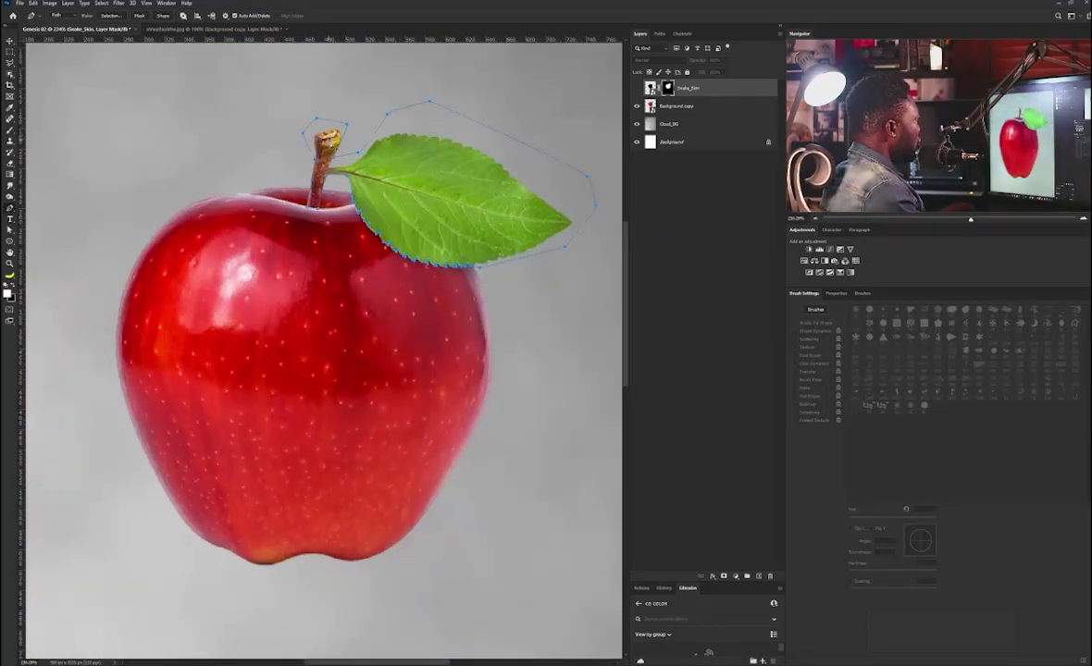
Turn the path into a selection, show Snake_Skin again and fill its mask with black there to reveal the stem and leaf
{"action": "key", "text": "ctrl+Return"}
{"action": "left_click", "coordinate": [668, 88], "text": "ctrl"}
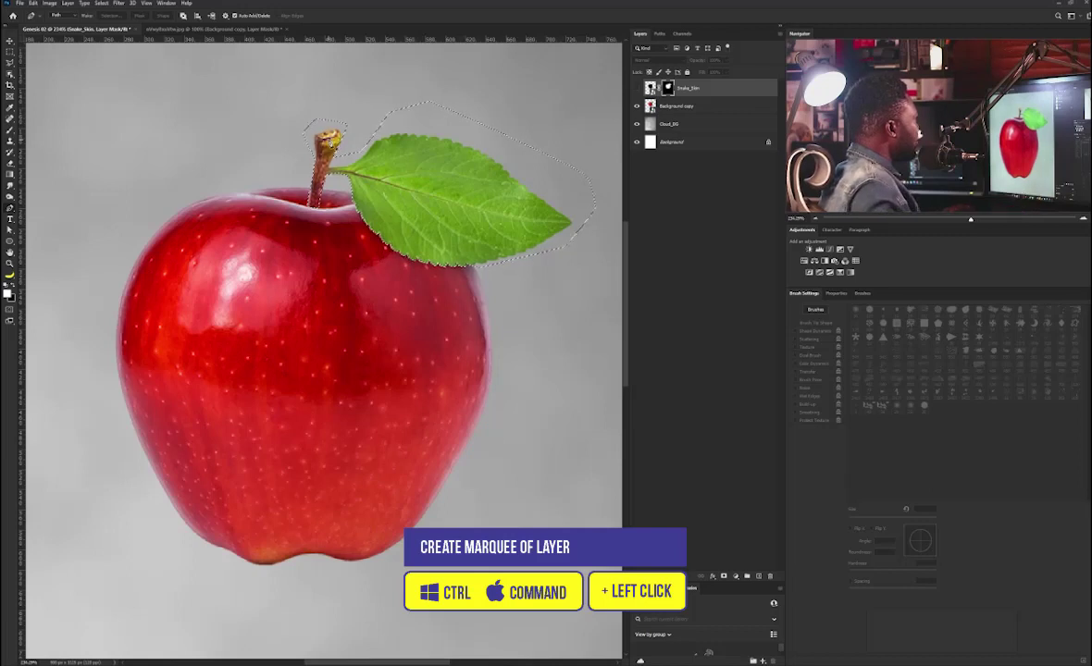
{"action": "left_click", "coordinate": [636, 88]}
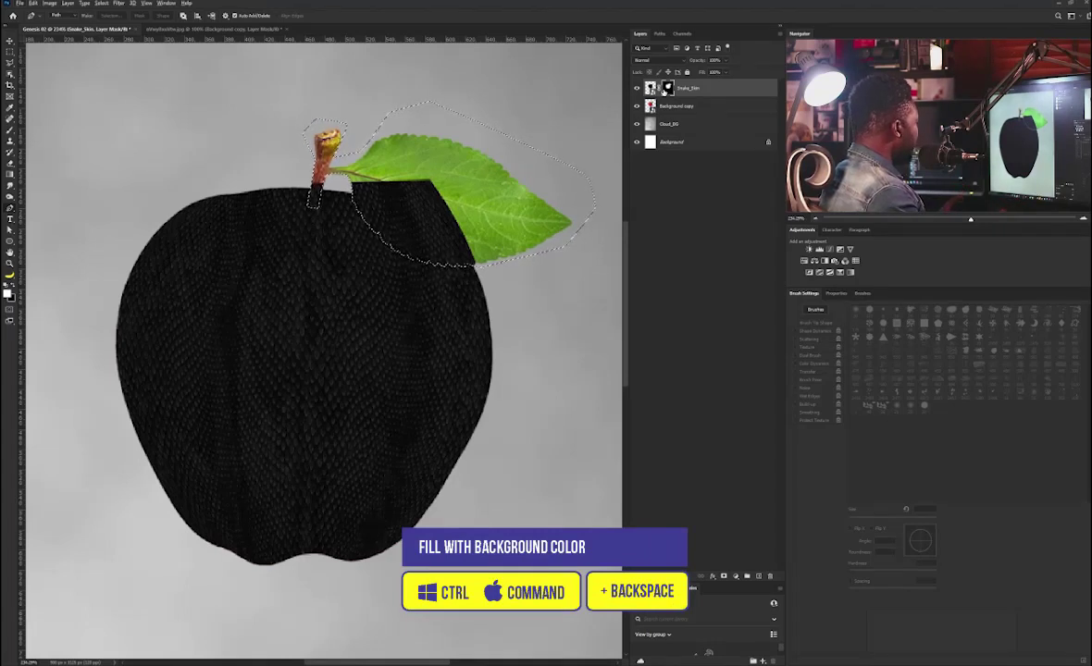
{"action": "key", "text": "ctrl+BackSpace"}
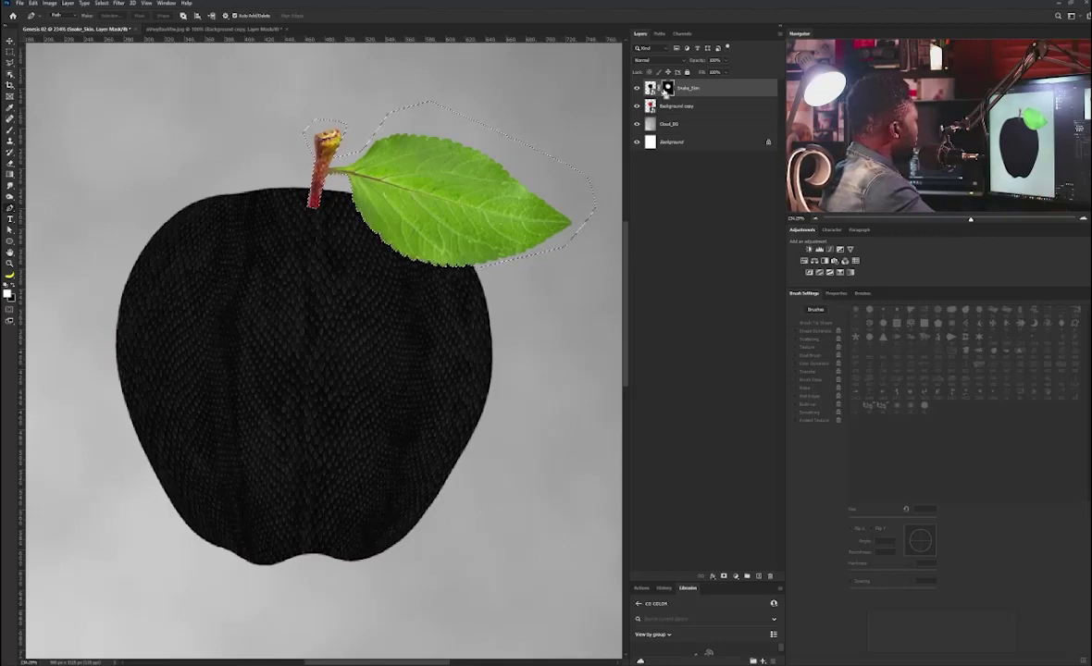
{"action": "key", "text": "ctrl+d"}
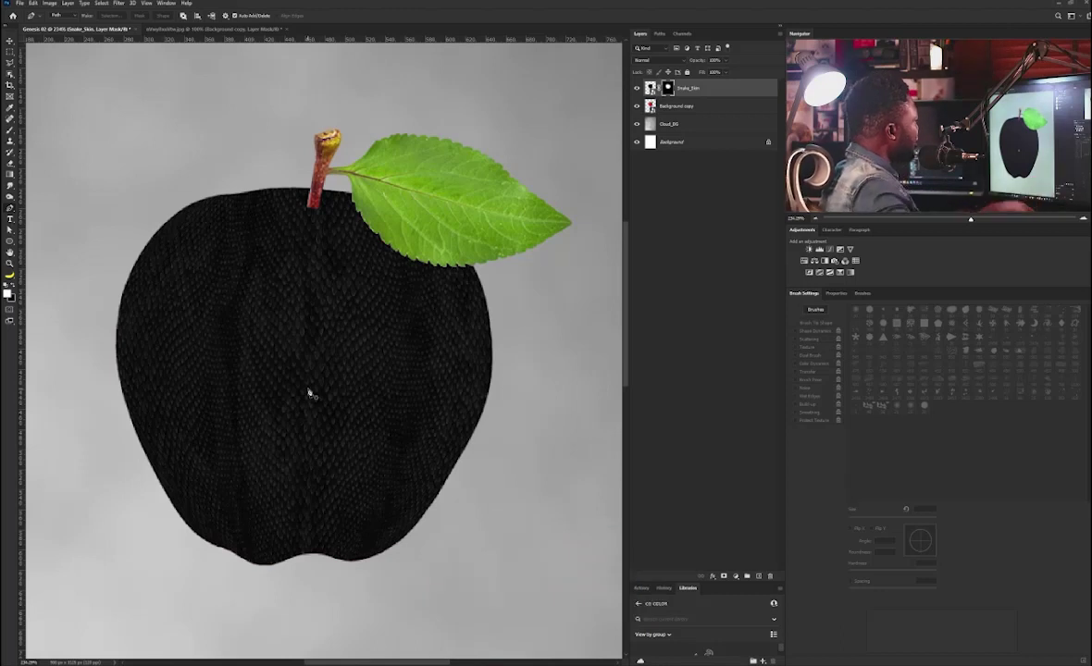
Duplicate the red apple layer, name the copy Apple and move it above Snake_Skin
{"action": "left_click_drag", "start_coordinate": [676, 105], "coordinate": [760, 576]}
{"action": "double_click", "coordinate": [679, 124]}
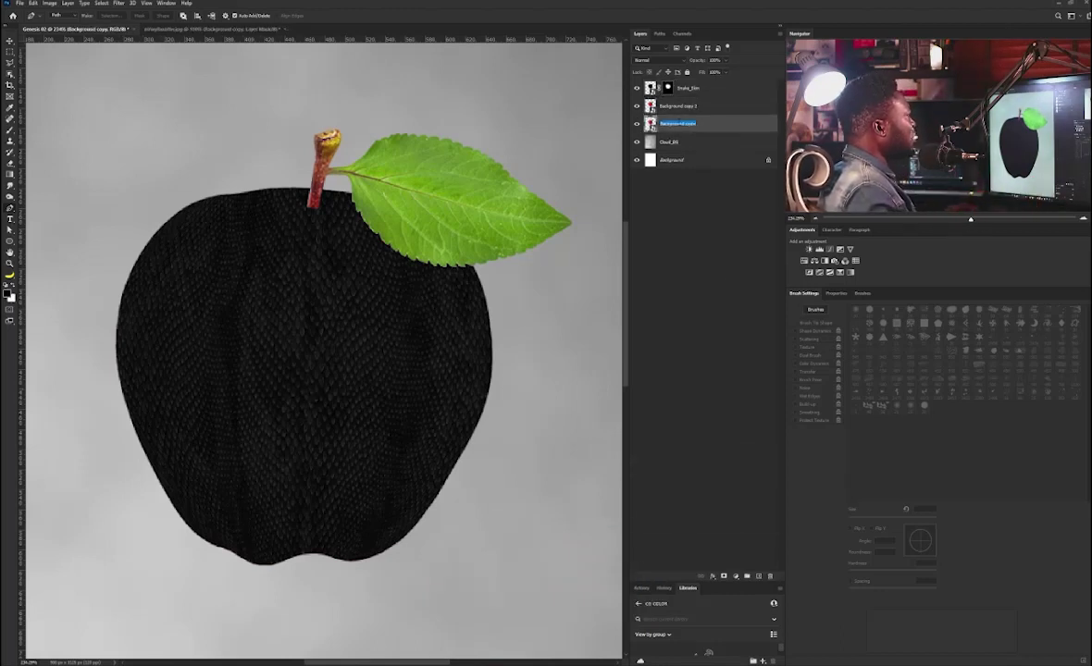
{"action": "double_click", "coordinate": [687, 107]}
{"action": "type", "text": "Apple"}
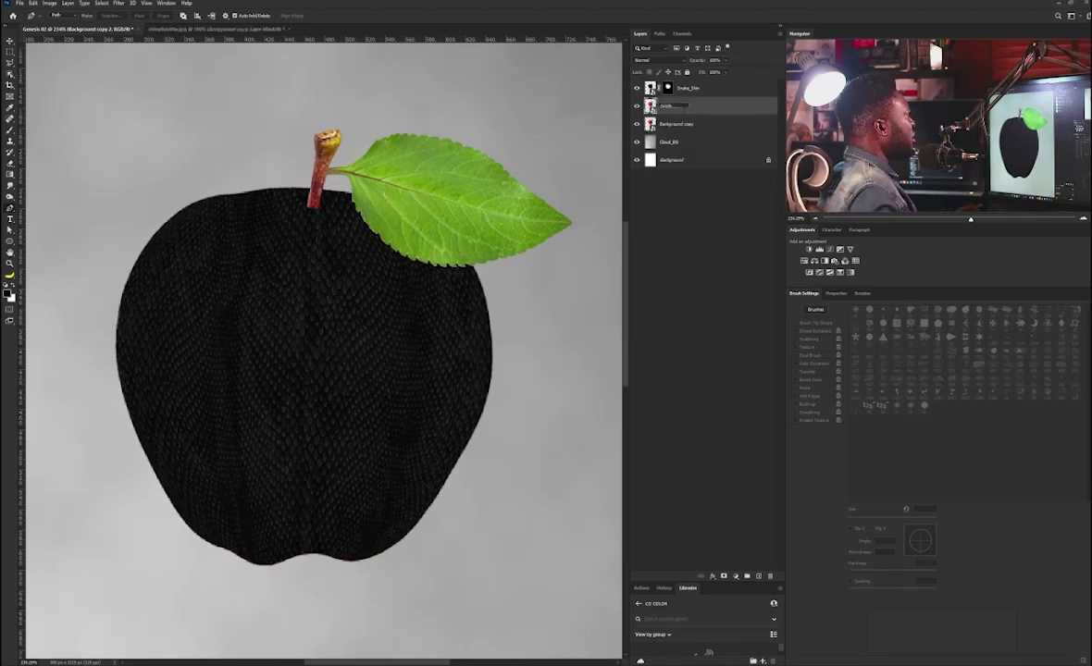
{"action": "key", "text": "Return"}
{"action": "left_click_drag", "start_coordinate": [716, 107], "coordinate": [707, 81]}
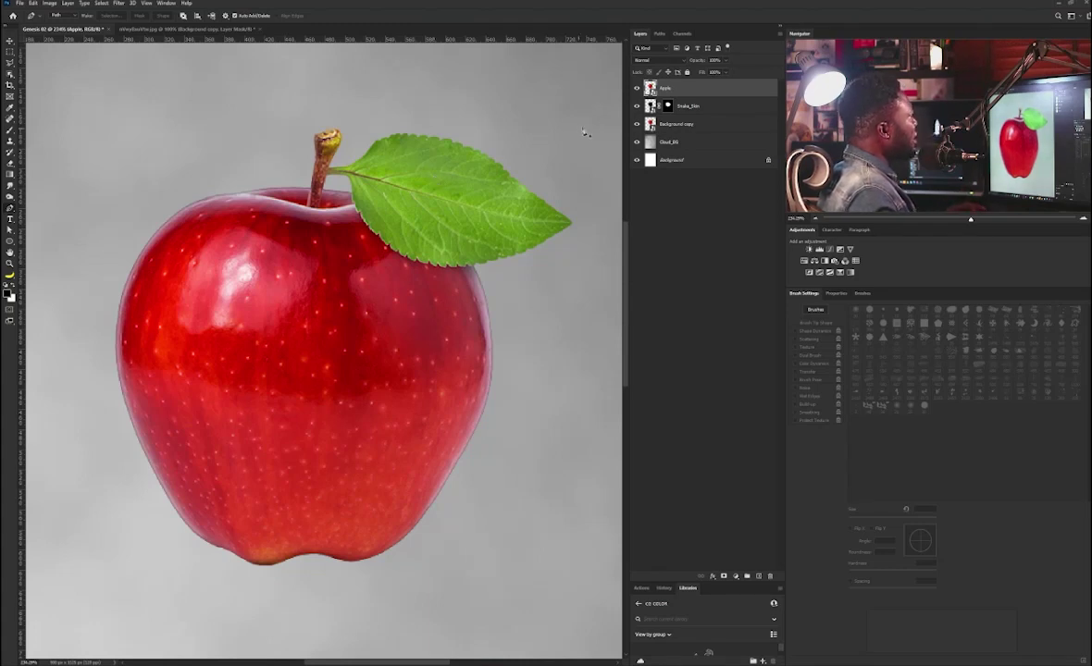
Rasterize the Apple layer and set its blend mode to Color Dodge
{"action": "right_click", "coordinate": [678, 91]}
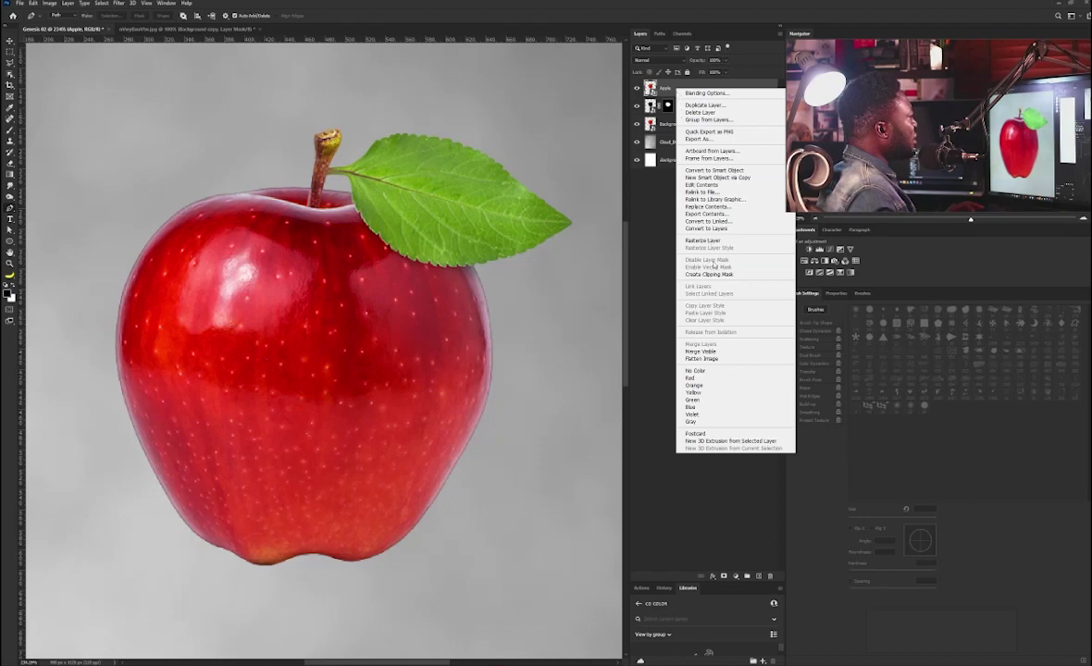
{"action": "left_click", "coordinate": [710, 243]}
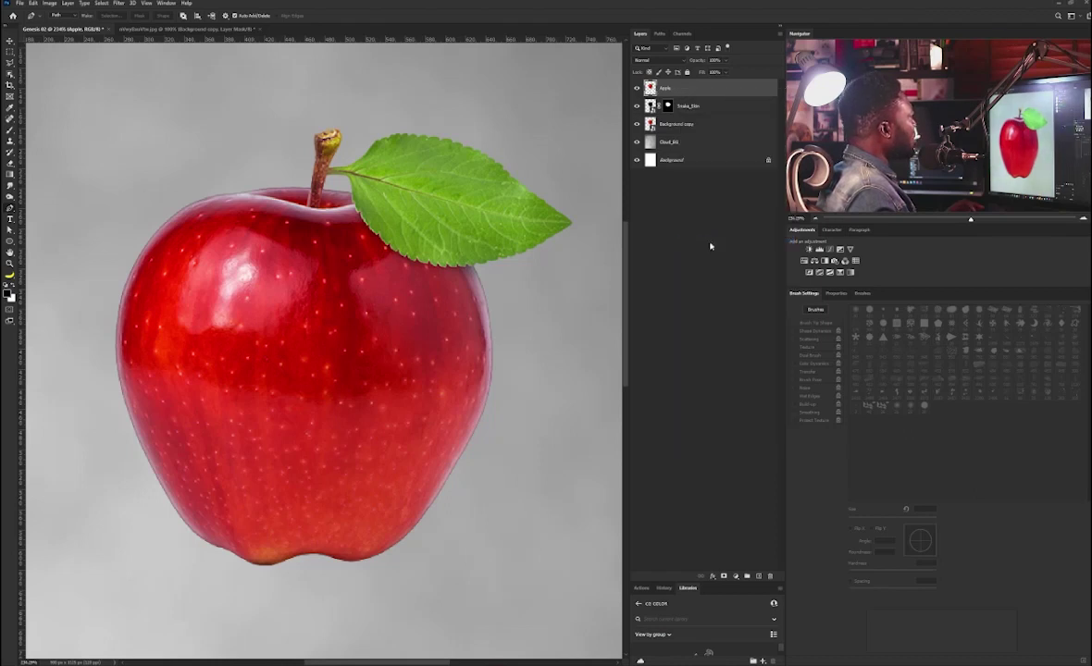
{"action": "key", "text": "v"}
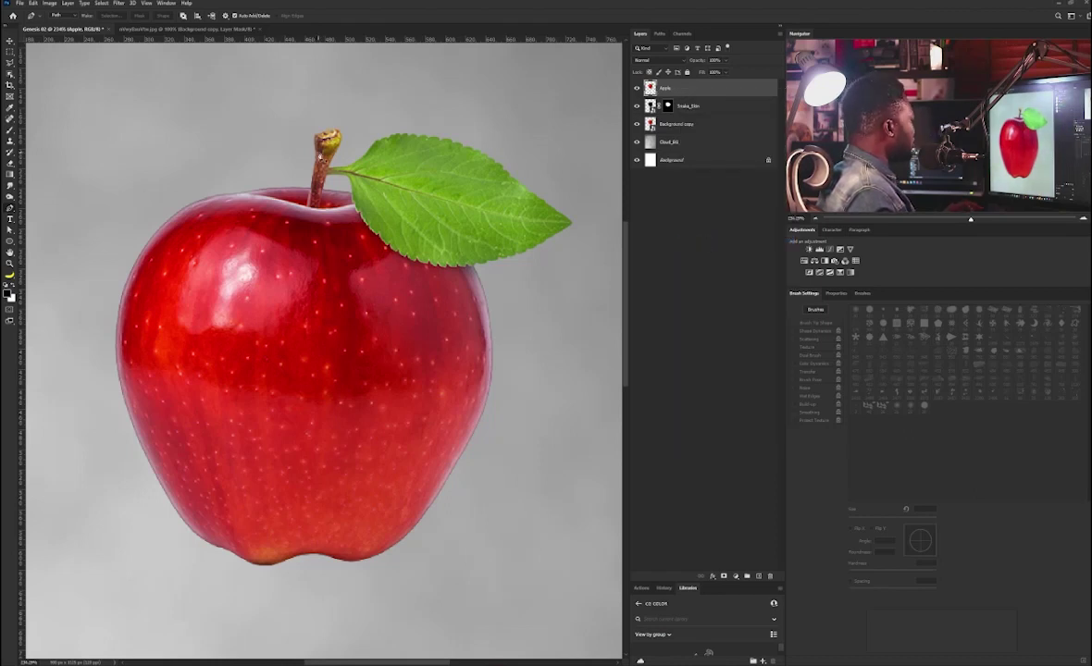
{"action": "left_click", "coordinate": [648, 60]}
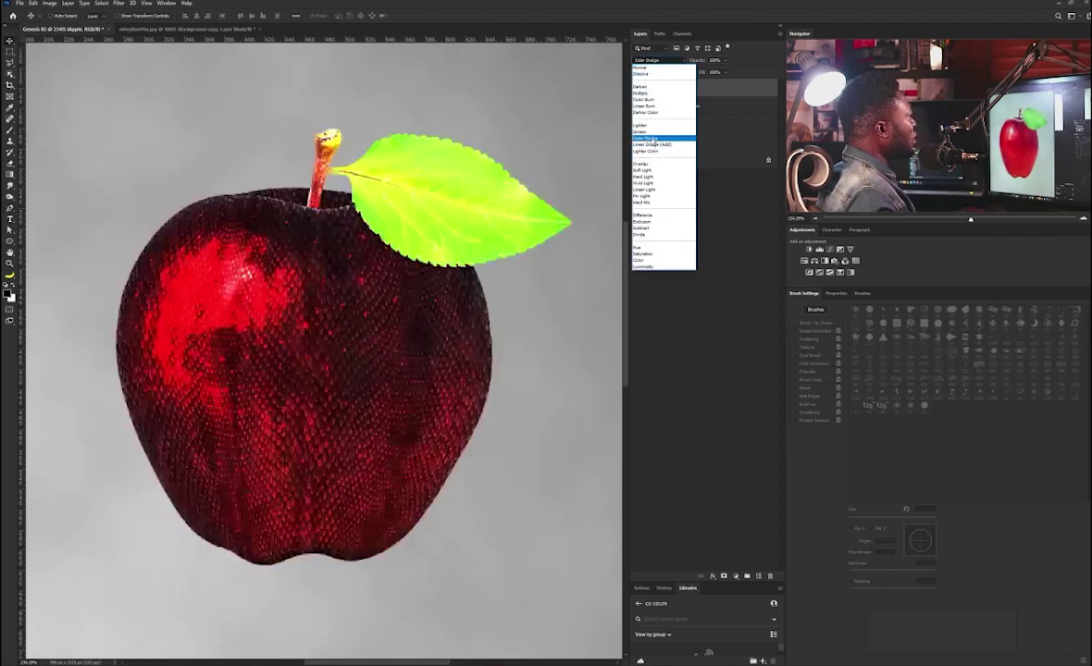
{"action": "left_click", "coordinate": [654, 138]}
Apply a Black & White adjustment to the Apple layer with Reds at 40% and Yellows at 11%
{"action": "left_click", "coordinate": [50, 3]}
{"action": "mouse_move", "coordinate": [63, 25]}
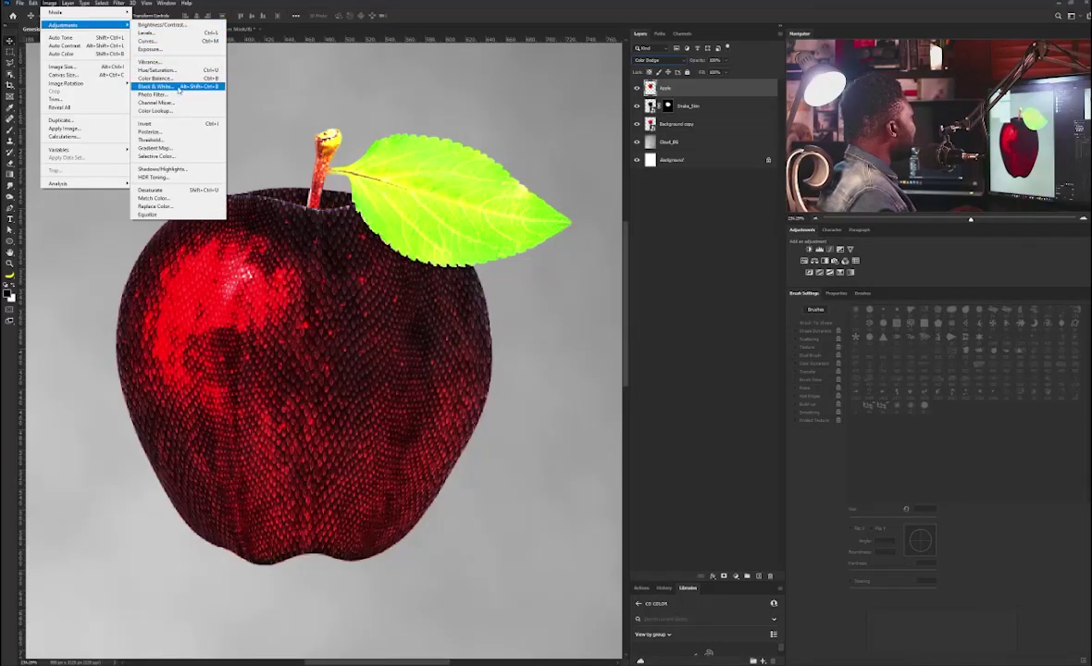
{"action": "left_click", "coordinate": [181, 87]}
{"action": "left_click_drag", "start_coordinate": [519, 137], "coordinate": [638, 176]}
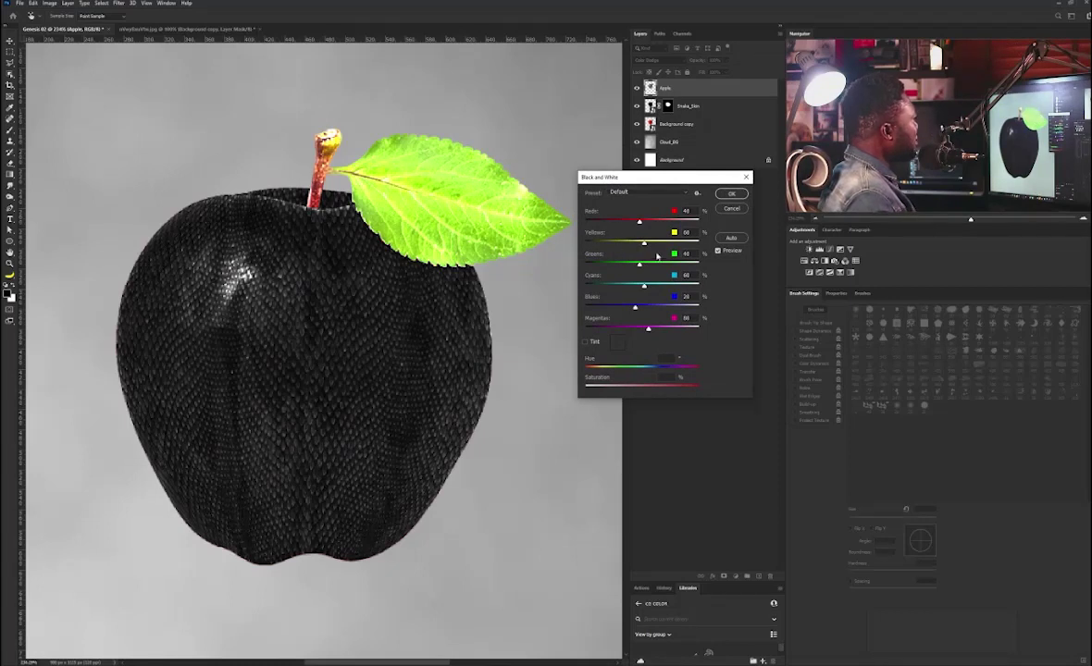
{"action": "mouse_move", "coordinate": [643, 228]}
{"action": "left_mouse_down"}
{"action": "mouse_move", "coordinate": [598, 207]}
{"action": "mouse_move", "coordinate": [638, 223]}
{"action": "left_mouse_up"}
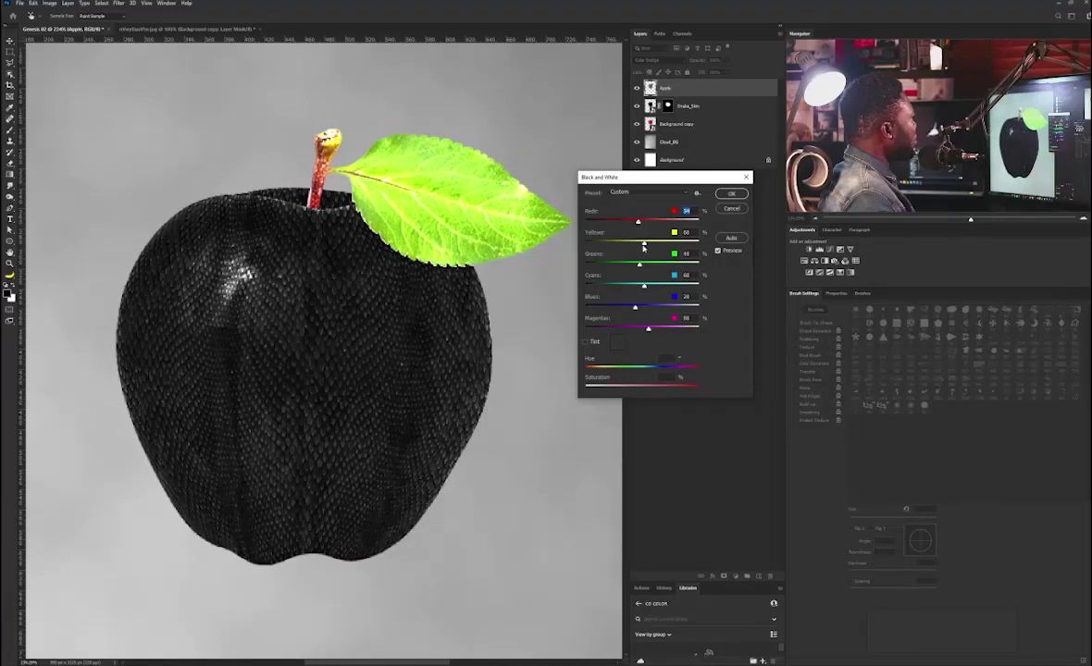
{"action": "mouse_move", "coordinate": [644, 242]}
{"action": "left_mouse_down"}
{"action": "mouse_move", "coordinate": [653, 244]}
{"action": "mouse_move", "coordinate": [633, 244]}
{"action": "left_mouse_up"}
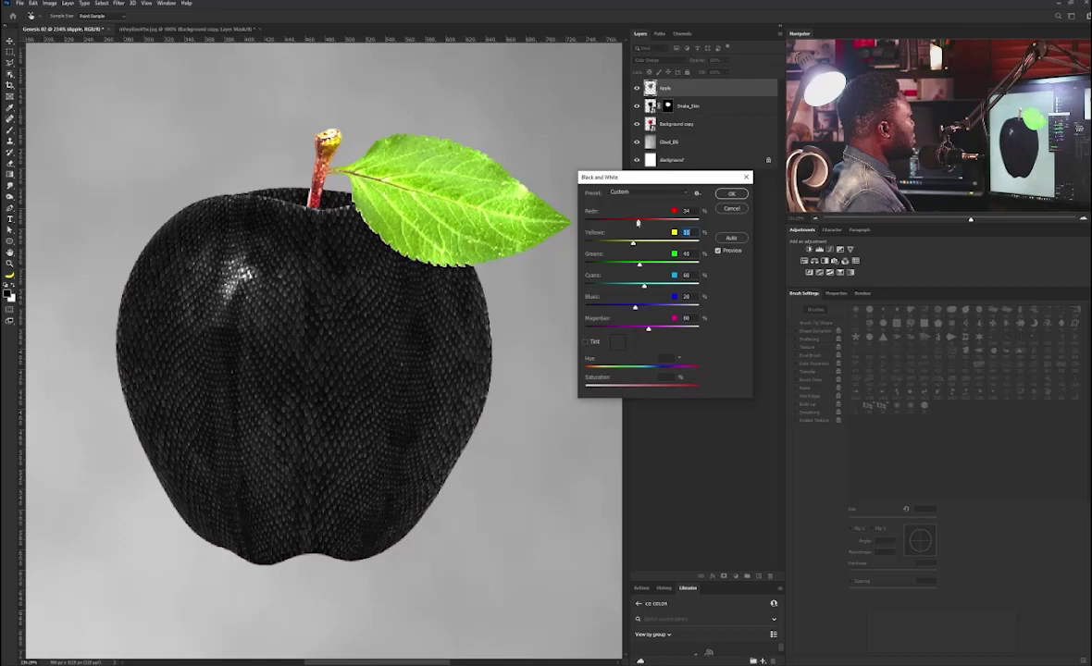
{"action": "left_click", "coordinate": [640, 223]}
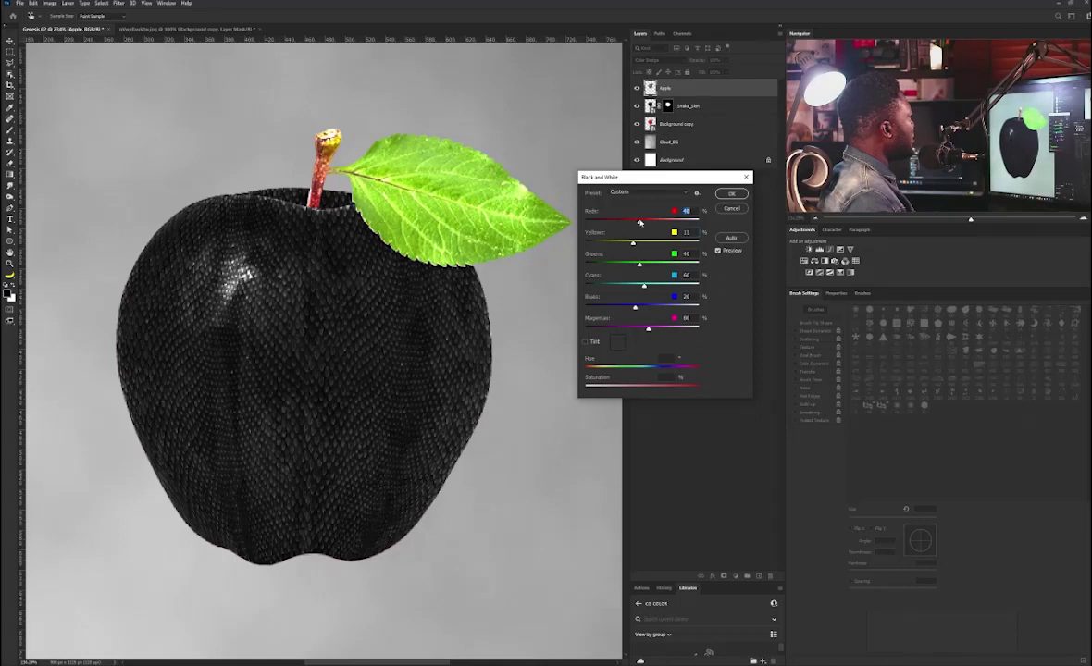
{"action": "left_click", "coordinate": [731, 193]}
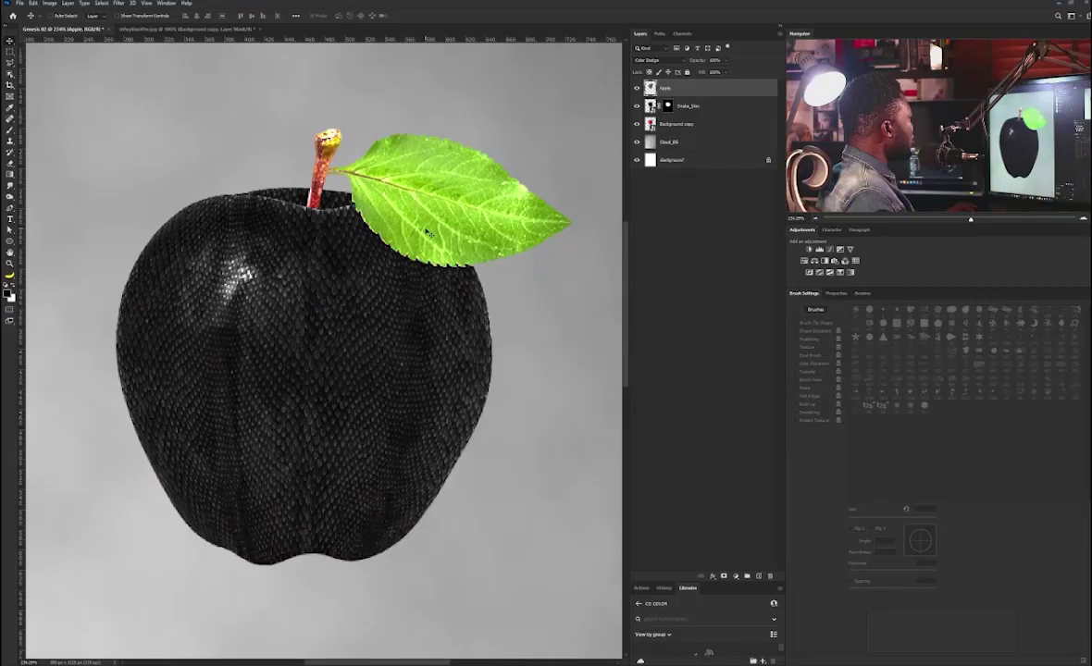
Limit the Apple layer's blending over bright areas by lowering and splitting the white Underlying Layer slider in Blend If
{"action": "key", "text": "ctrl+minus"}
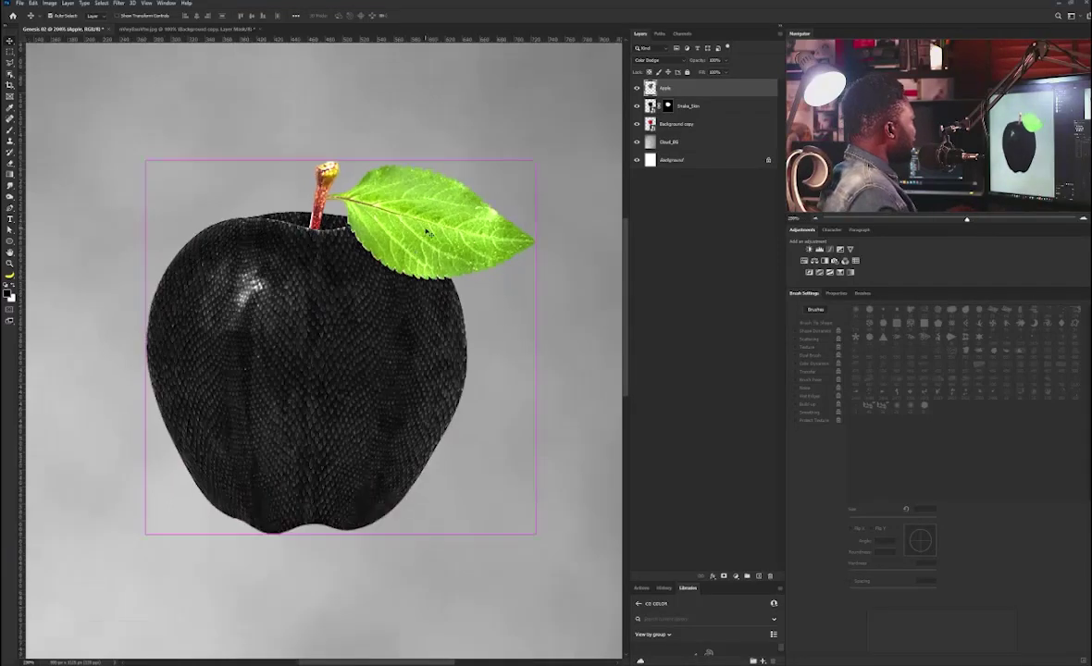
{"action": "double_click", "coordinate": [765, 90]}
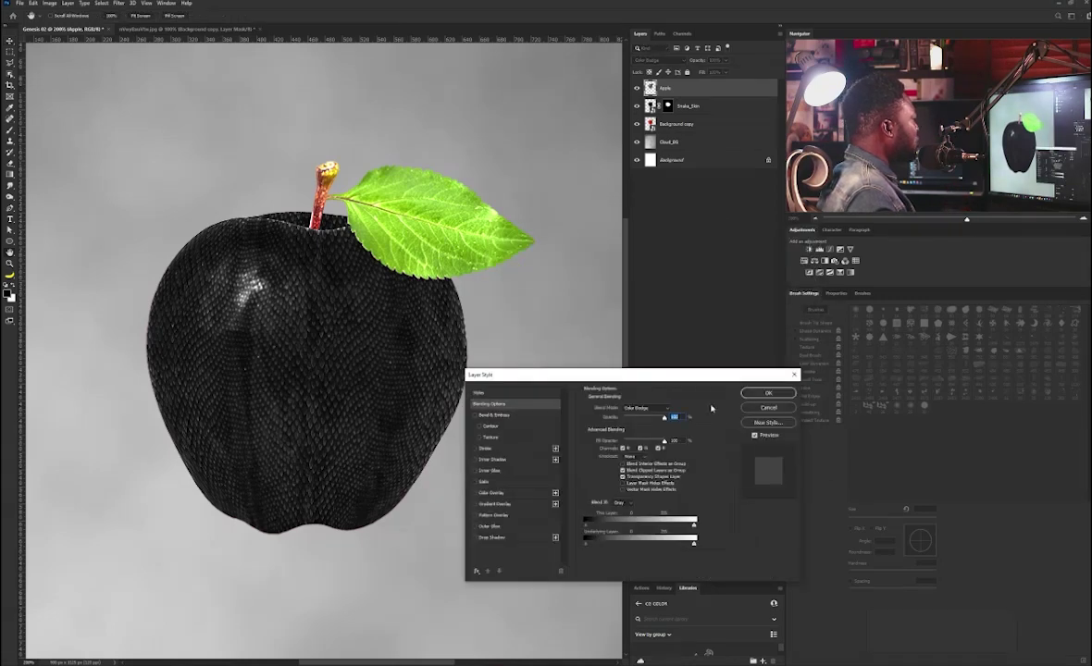
{"action": "left_click_drag", "start_coordinate": [695, 547], "coordinate": [602, 545]}
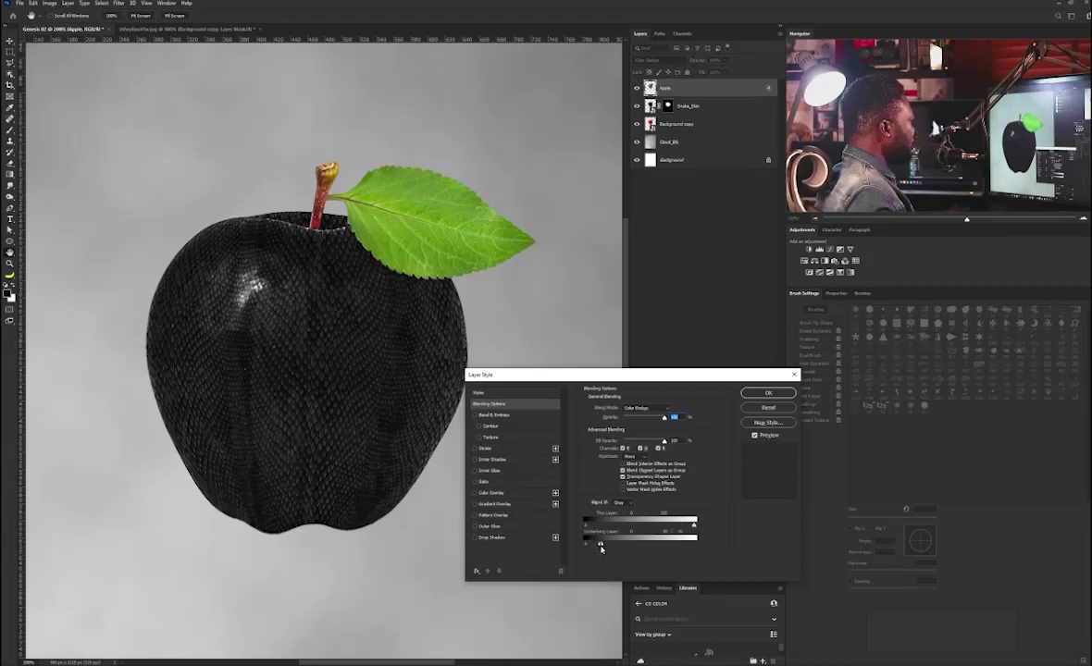
{"action": "left_click_drag", "start_coordinate": [597, 544], "coordinate": [630, 545]}
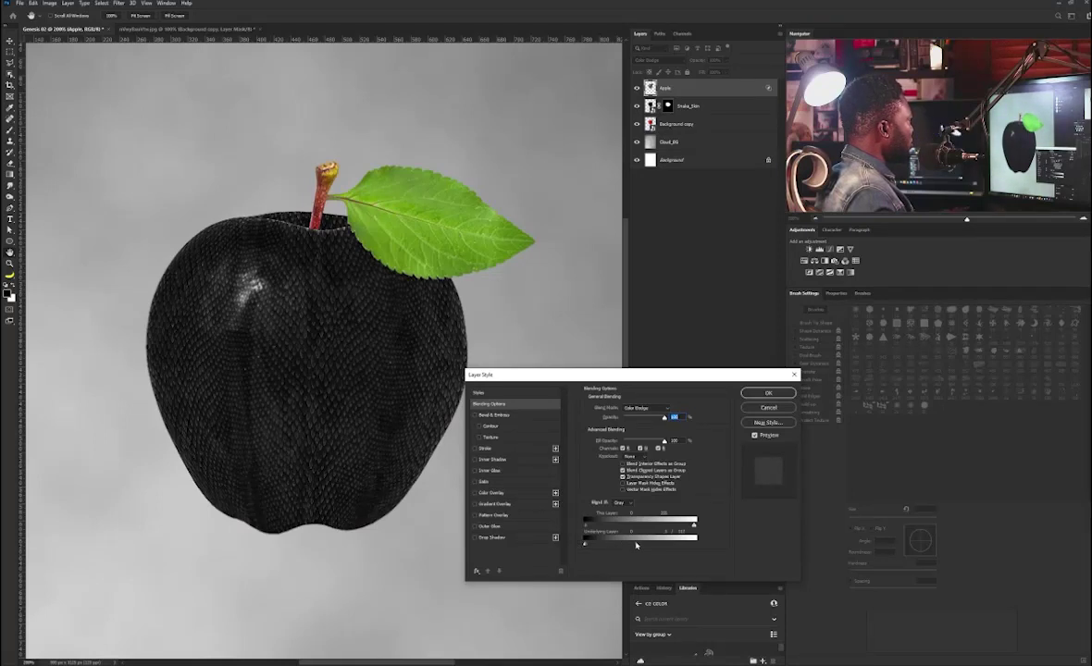
{"action": "left_click", "coordinate": [755, 393]}
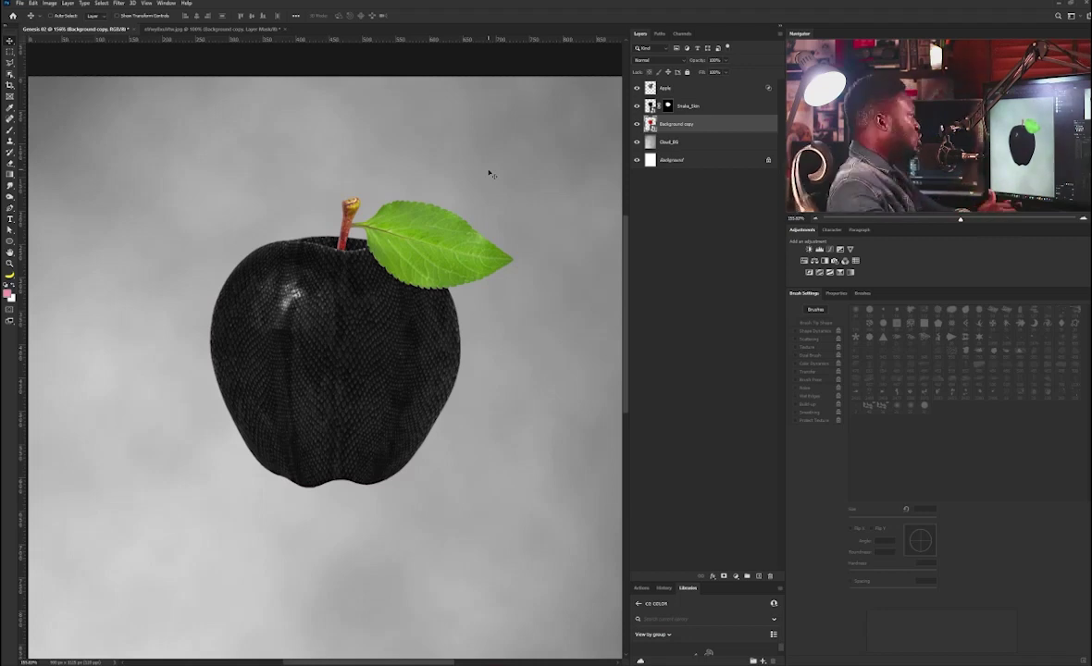
Hide the Apple, Snake_Skin, Cloud_BG and Background layers so only Background copy is shown
{"action": "left_click_drag", "start_coordinate": [636, 87], "coordinate": [635, 134]}
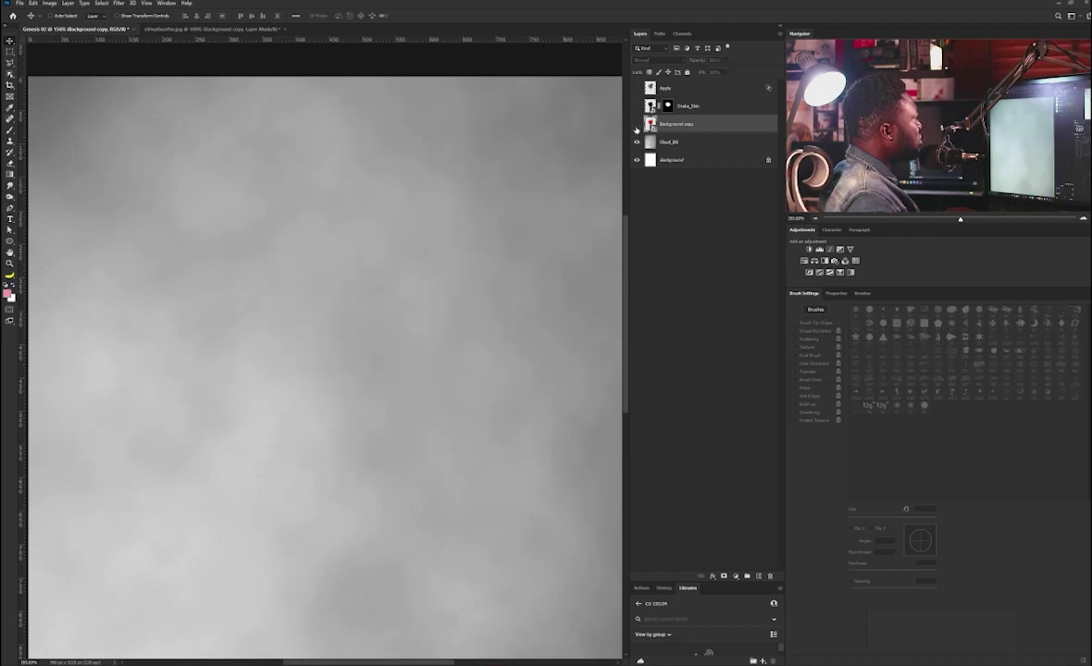
{"action": "left_click", "coordinate": [636, 123]}
{"action": "left_click", "coordinate": [637, 142]}
{"action": "left_click", "coordinate": [636, 159]}
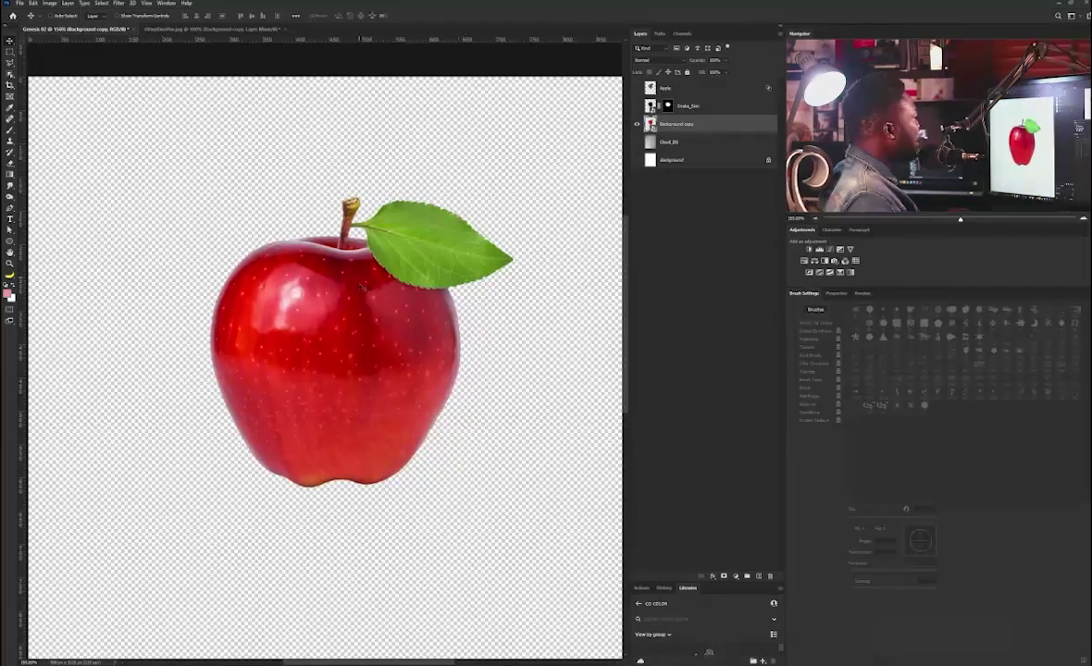
Select the red apple's highlights and light rim with Color Range, sampling its upper edge and raising Fuzziness to about 155
{"action": "left_click", "coordinate": [101, 3]}
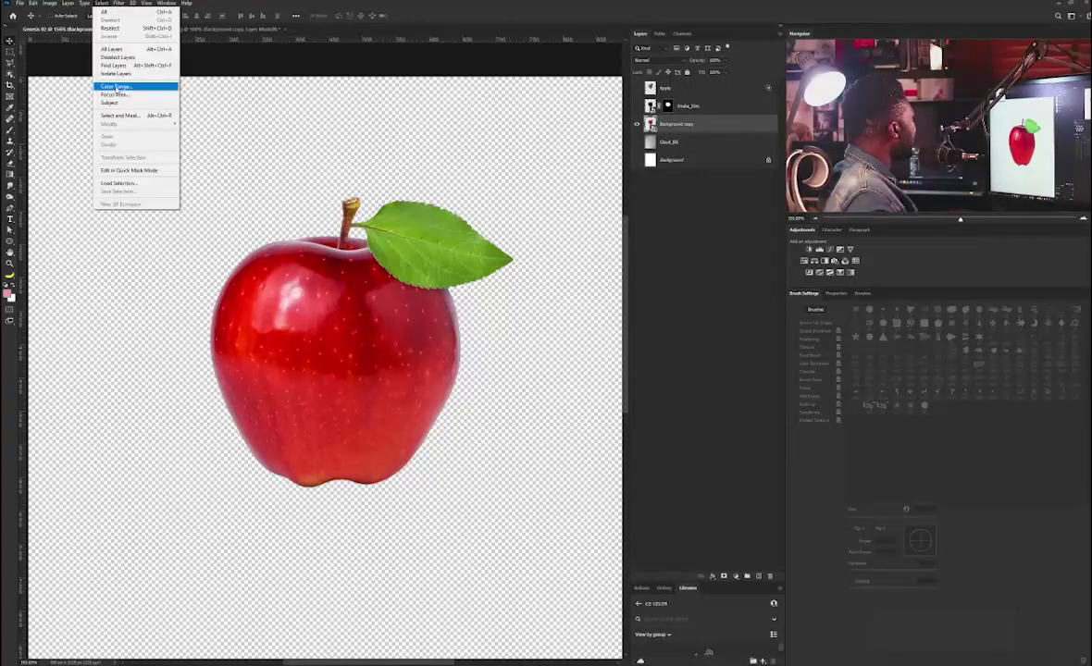
{"action": "left_click", "coordinate": [116, 87]}
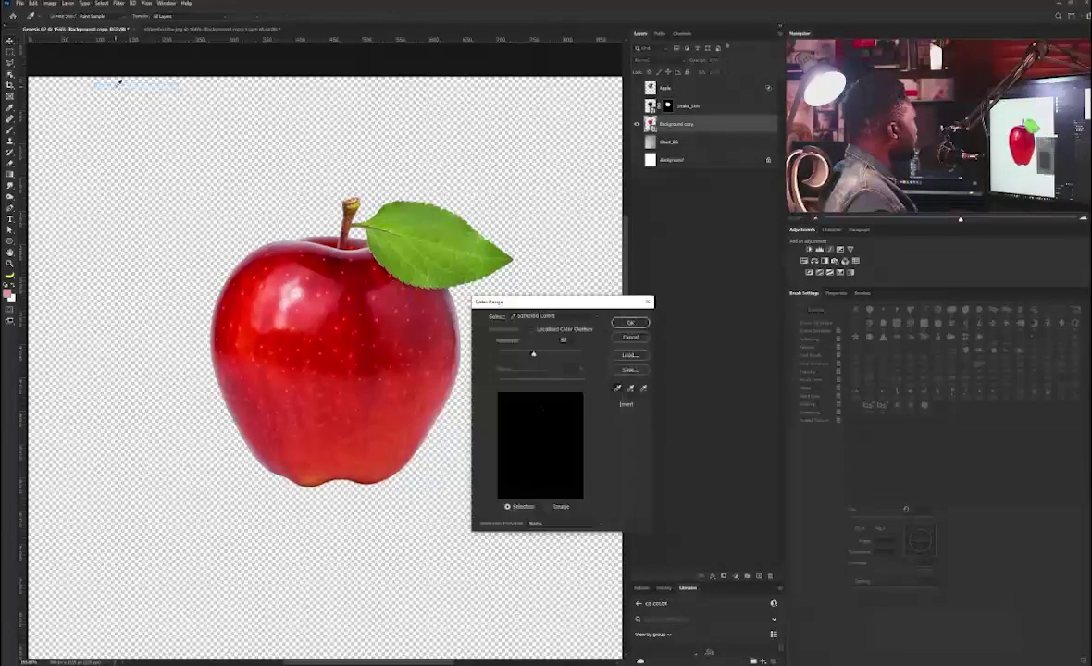
{"action": "left_click", "coordinate": [301, 289]}
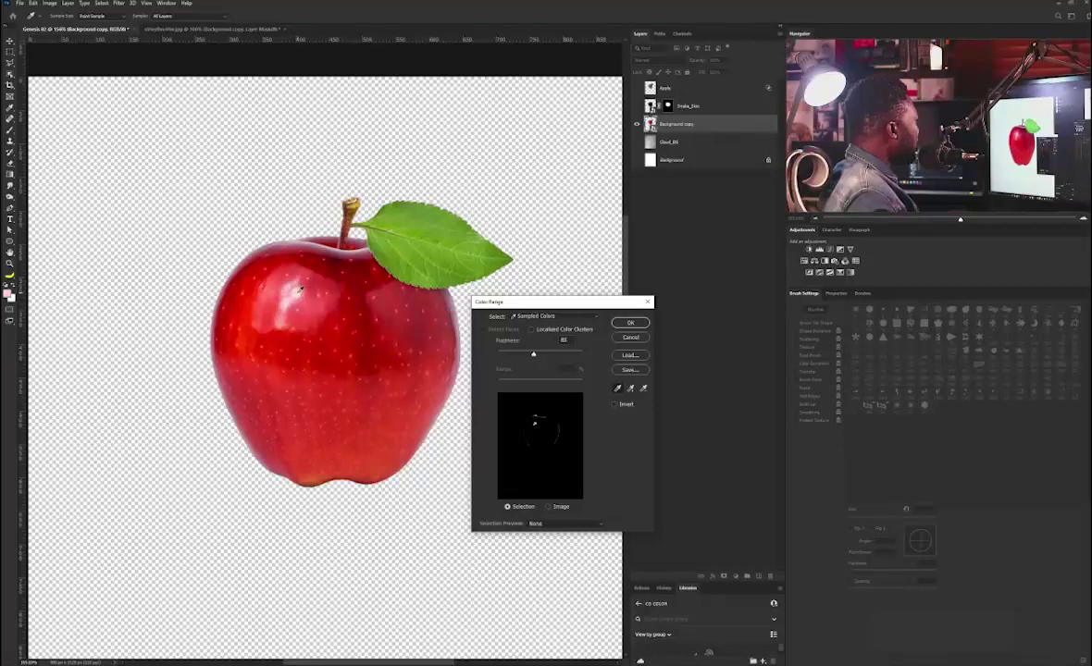
{"action": "left_click", "coordinate": [358, 249]}
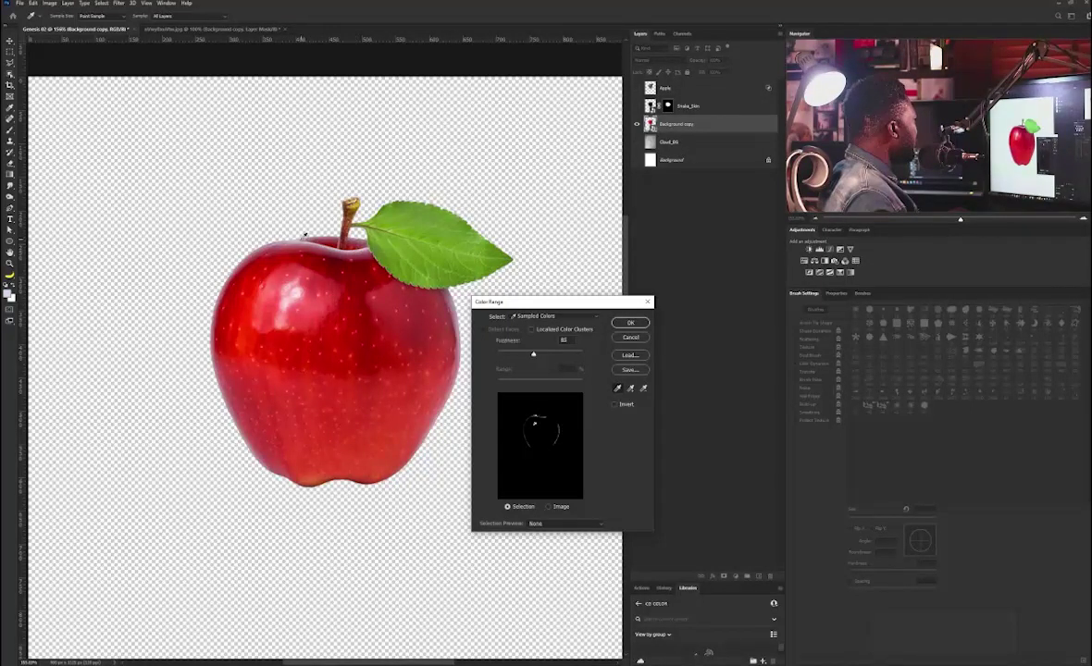
{"action": "left_click", "coordinate": [299, 237]}
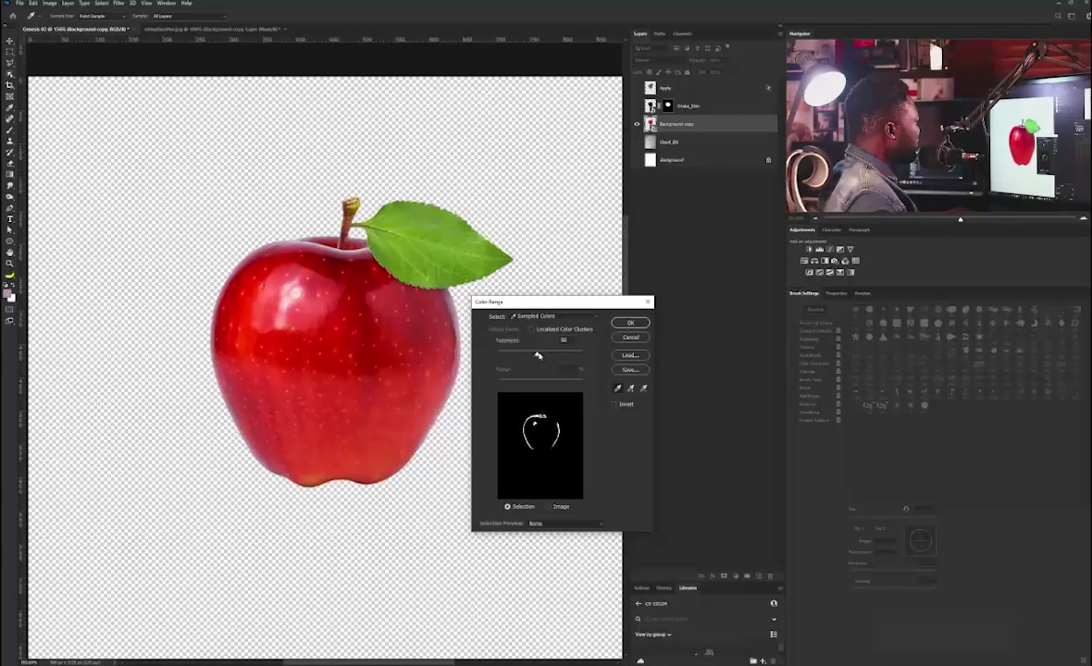
{"action": "left_click_drag", "start_coordinate": [542, 356], "coordinate": [563, 355]}
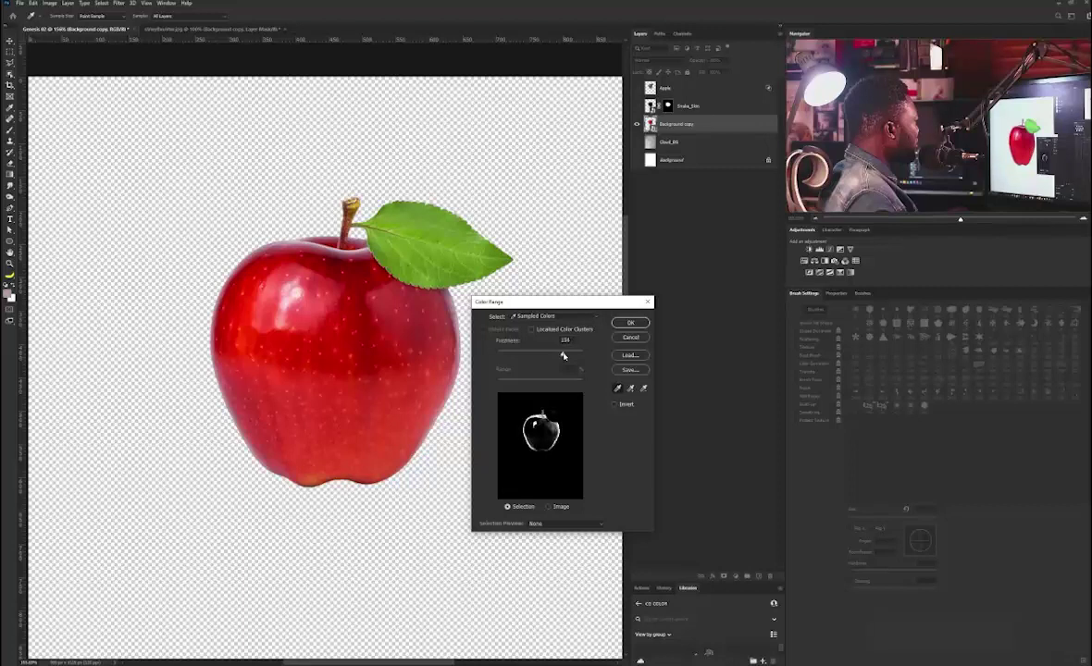
{"action": "left_click", "coordinate": [630, 323]}
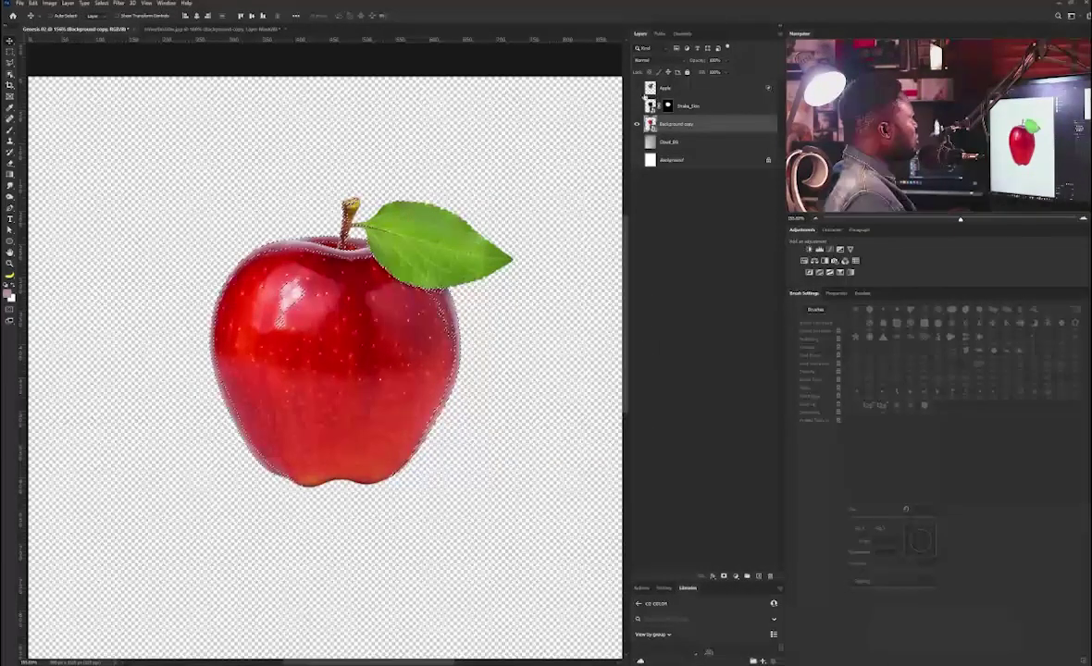
Show the Snake_Skin and Apple layers again and create a new layer named Light above Apple
{"action": "left_click", "coordinate": [673, 88]}
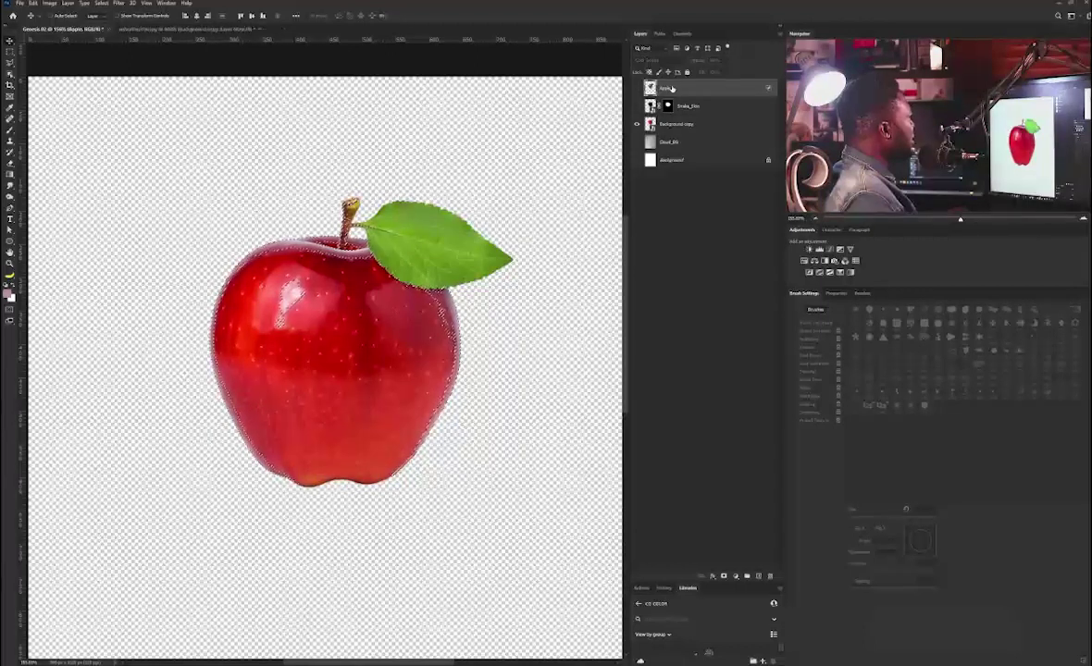
{"action": "left_click", "coordinate": [637, 105]}
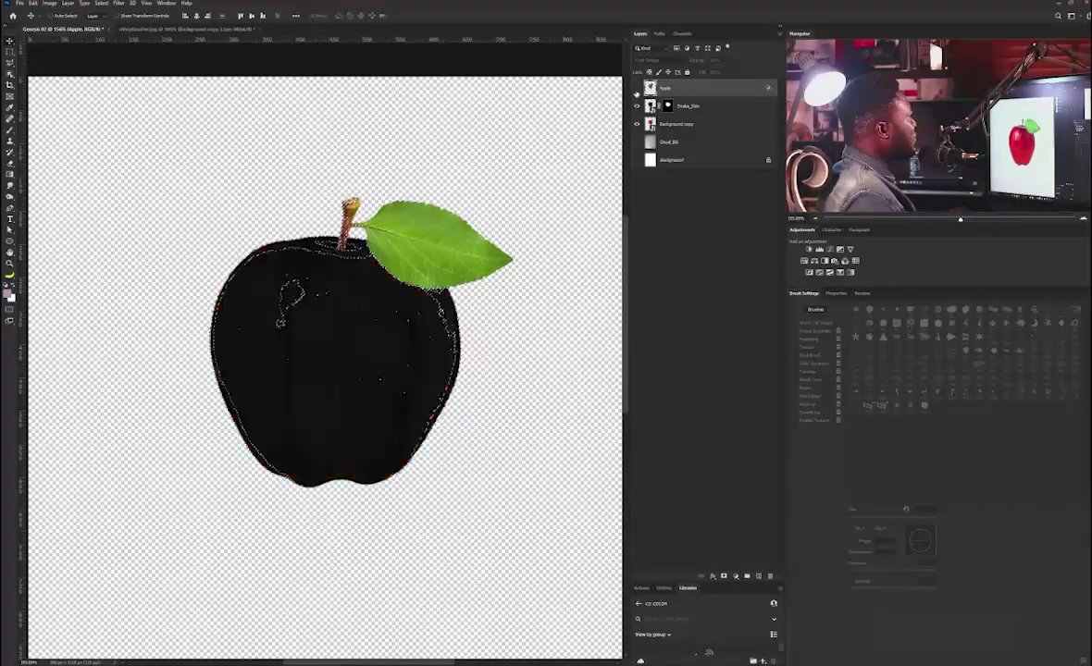
{"action": "left_click", "coordinate": [637, 88]}
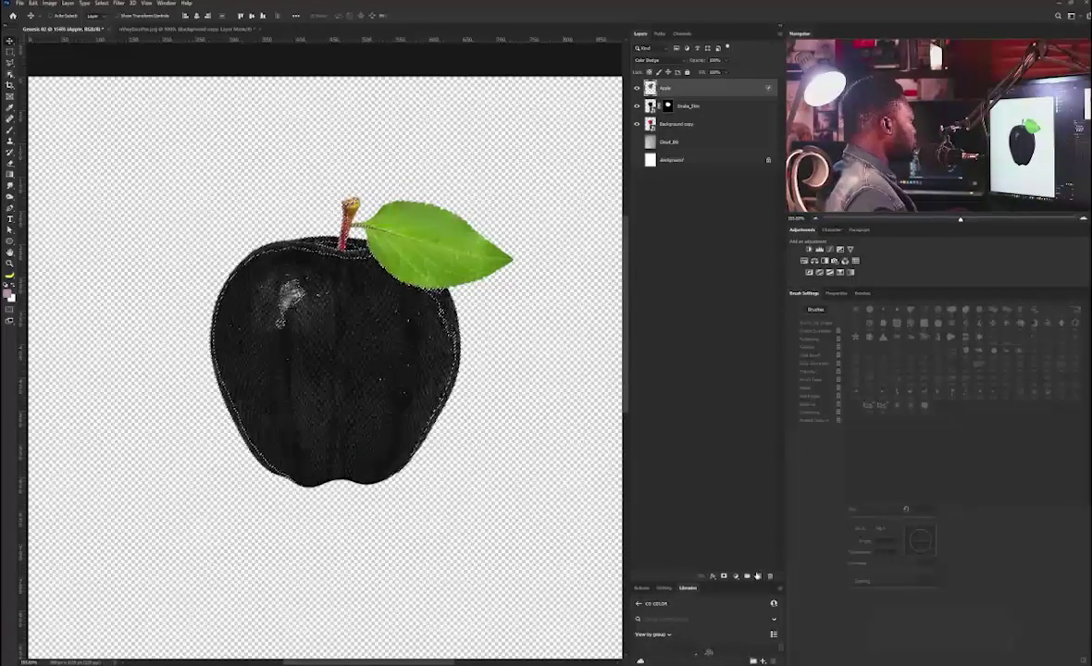
{"action": "left_click", "coordinate": [759, 576], "text": "alt"}
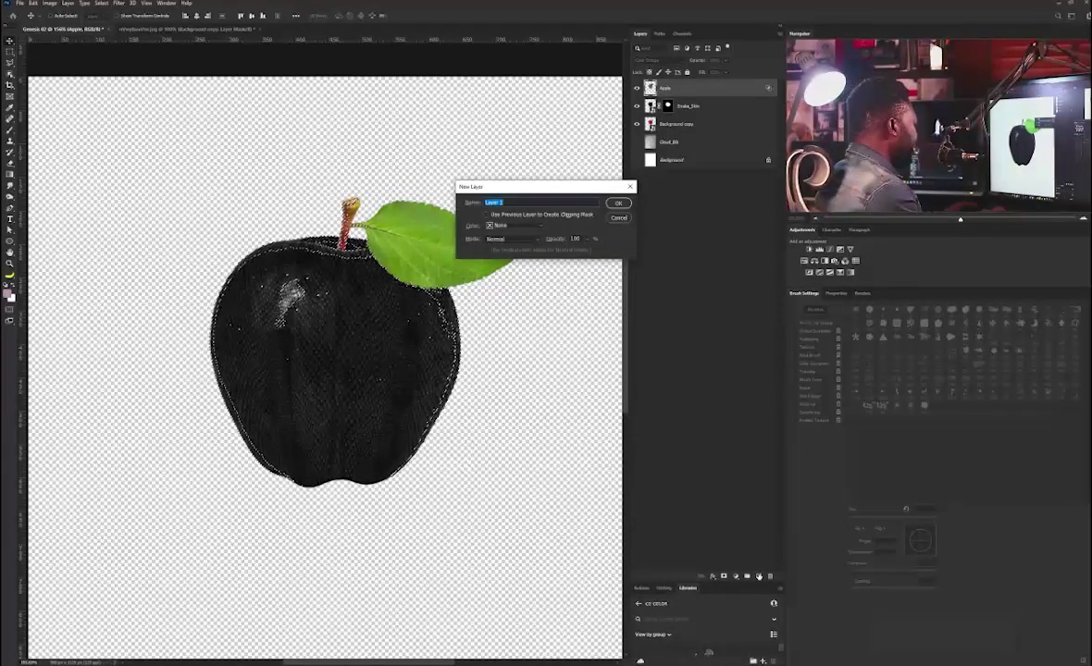
{"action": "type", "text": "Light"}
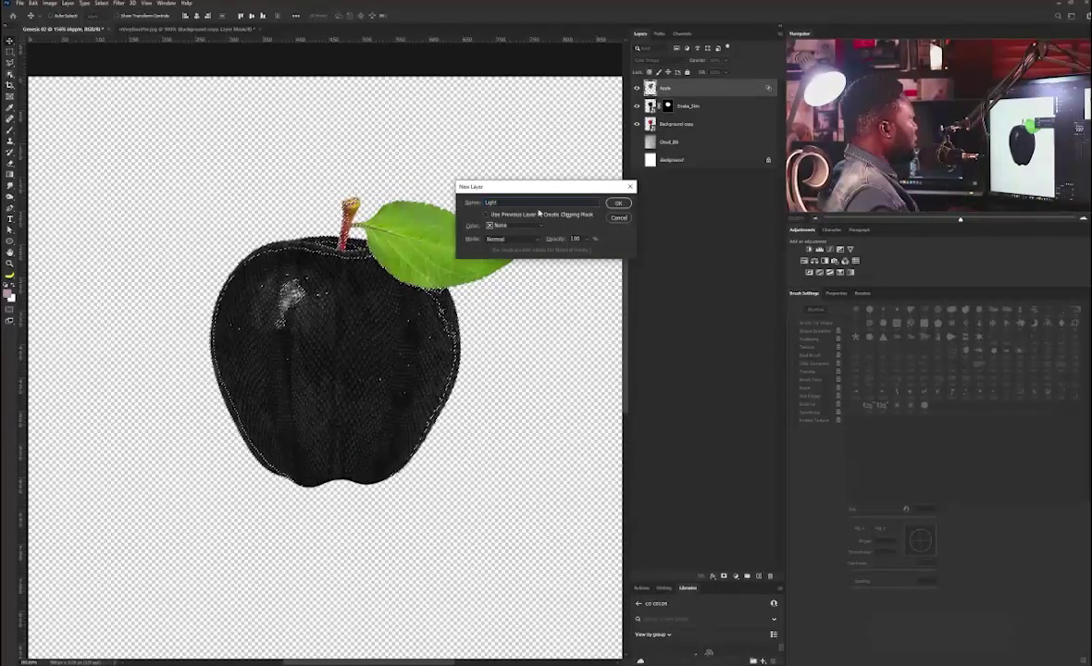
{"action": "left_click", "coordinate": [619, 204]}
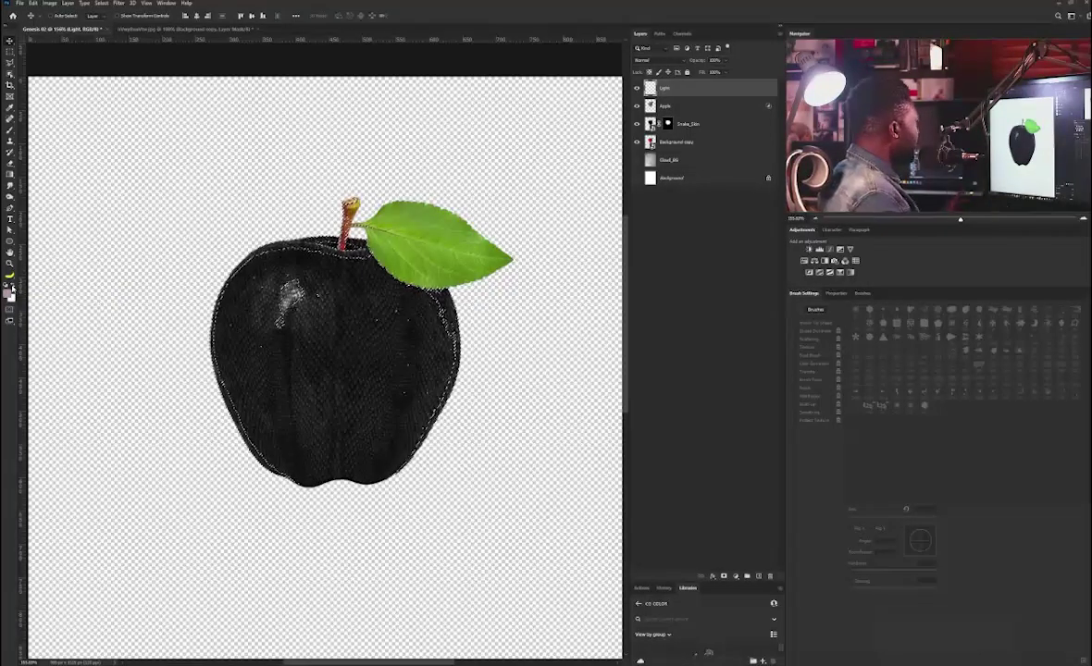
Fill the highlight selection with white on the Light layer, deselect, and show Cloud_BG and Background again
{"action": "key", "text": "ctrl+BackSpace"}
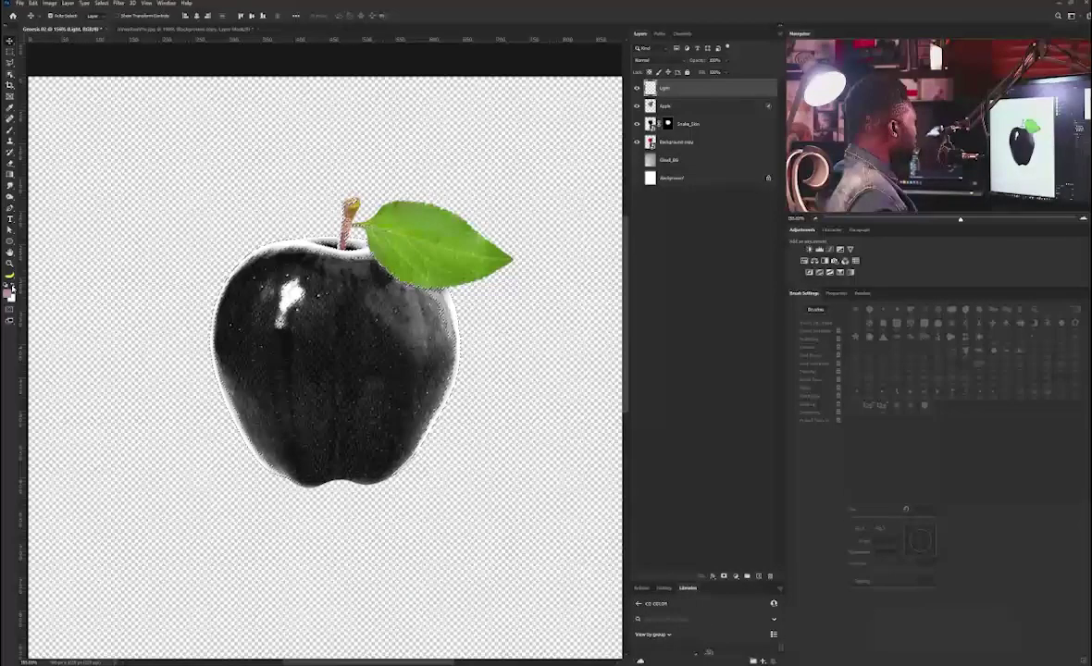
{"action": "key", "text": "ctrl+d"}
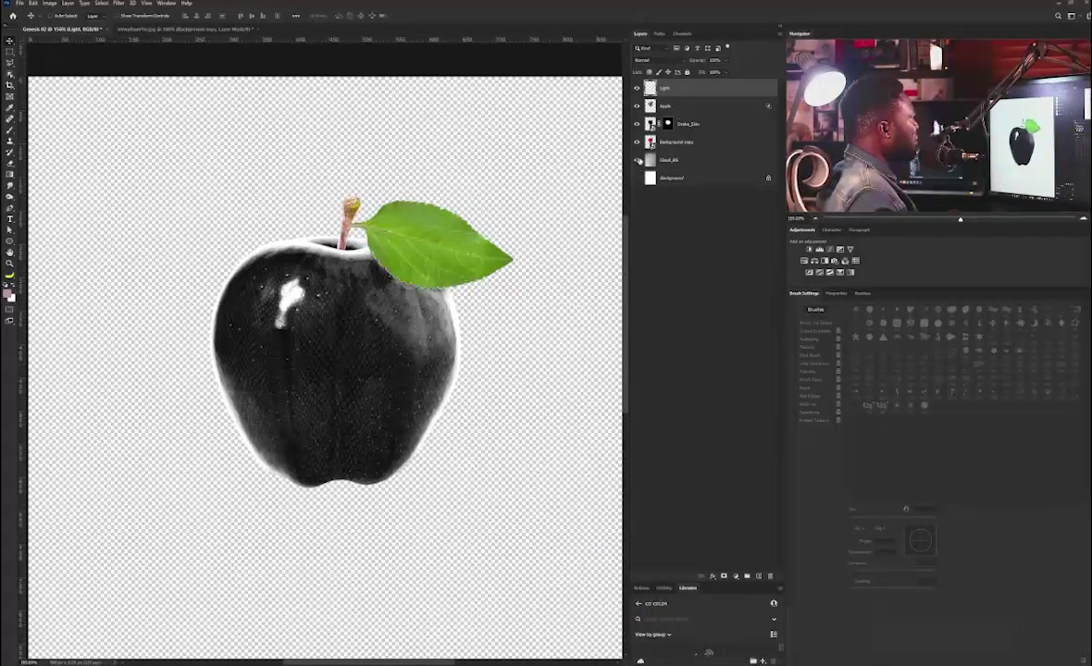
{"action": "left_click", "coordinate": [638, 161]}
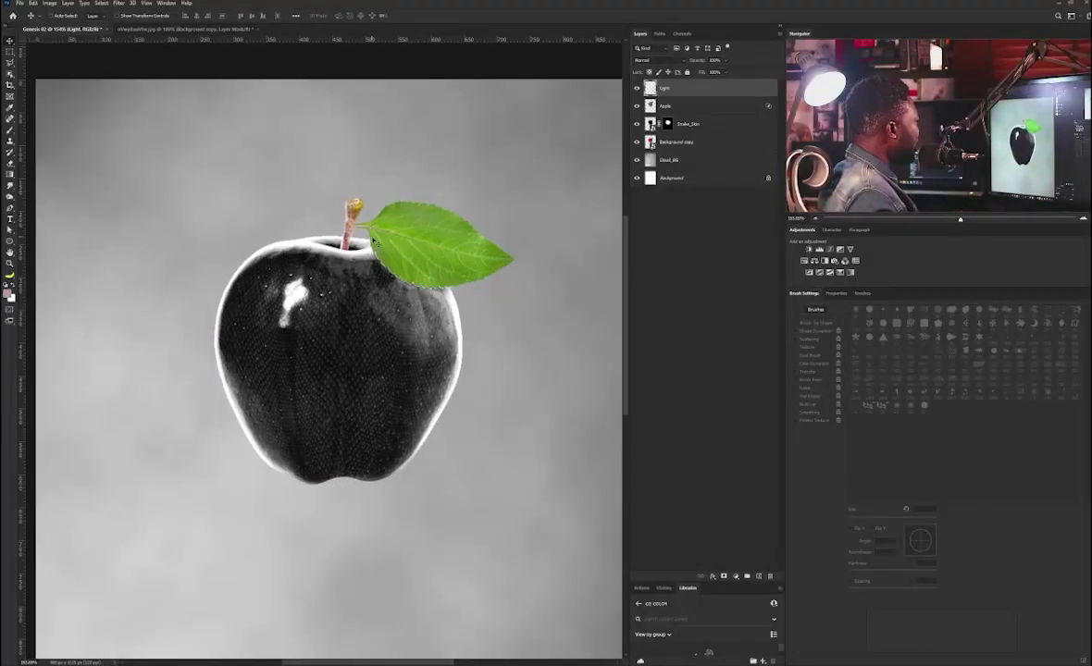
Reduce the Light layer's opacity to 47%
{"action": "left_click", "coordinate": [725, 60]}
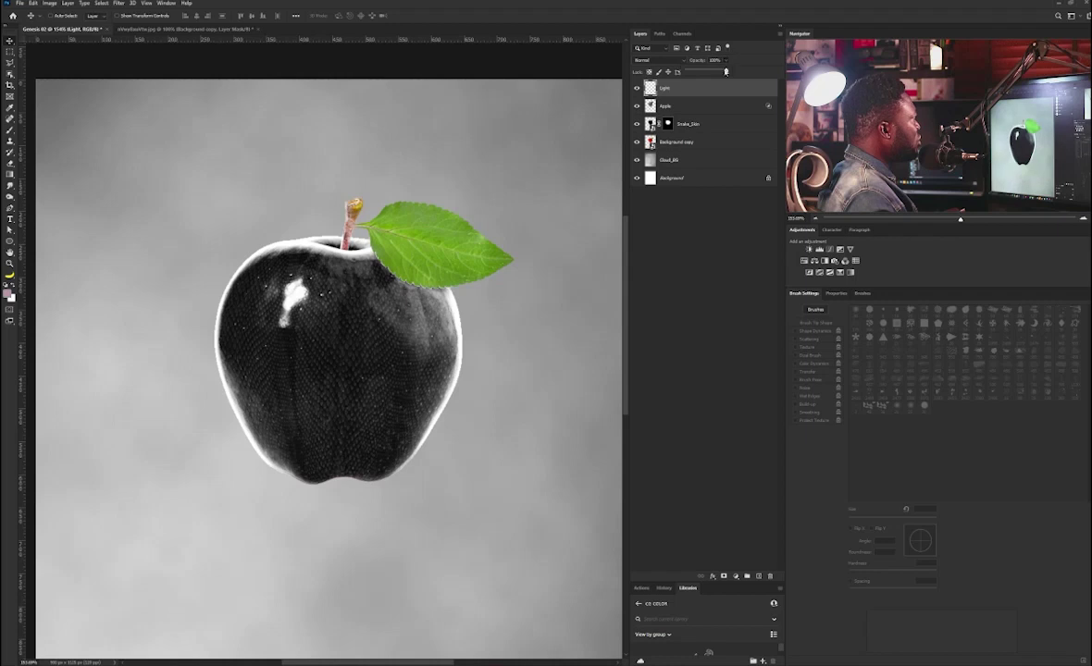
{"action": "left_click_drag", "start_coordinate": [724, 72], "coordinate": [705, 74]}
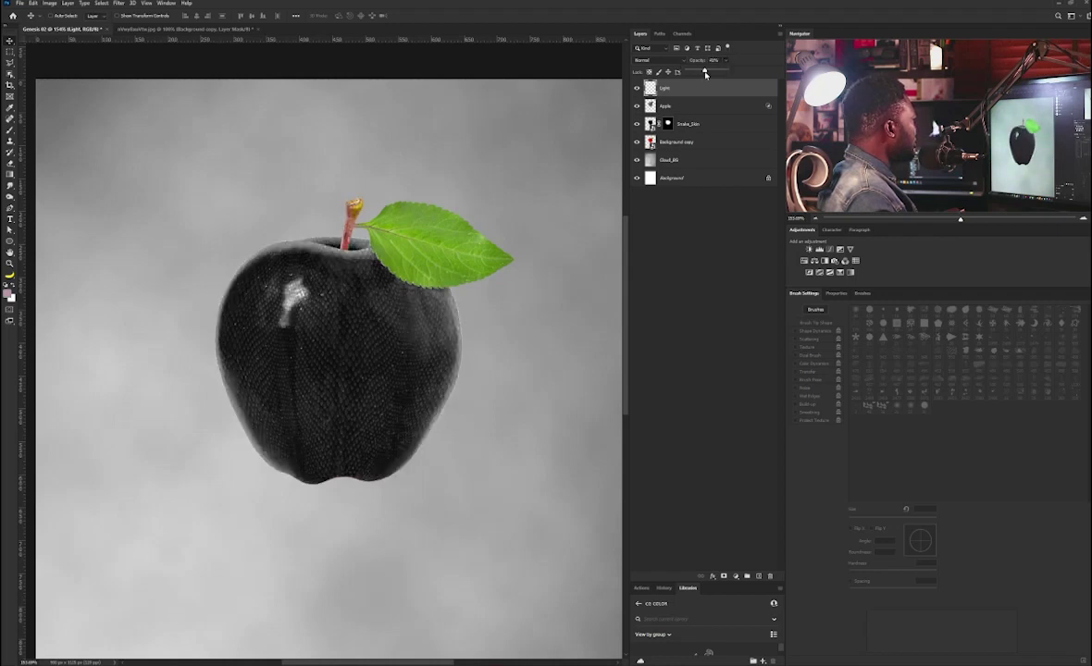
{"action": "left_click", "coordinate": [696, 87]}
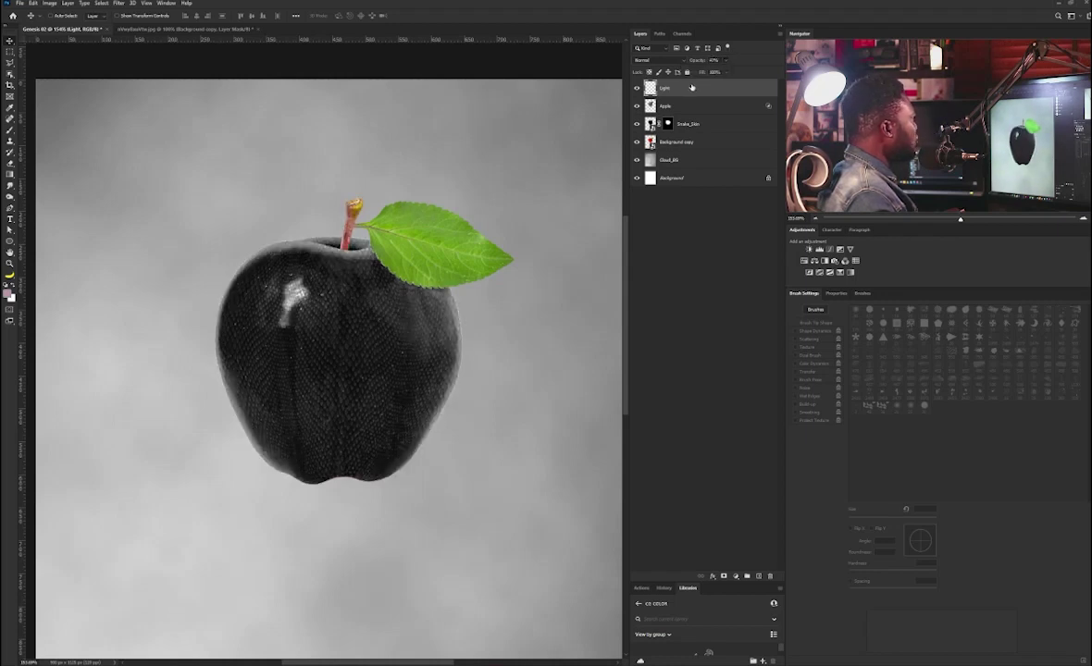
Apply a Gaussian Blur with a 0.7-pixel radius to the Light layer
{"action": "left_click", "coordinate": [118, 3]}
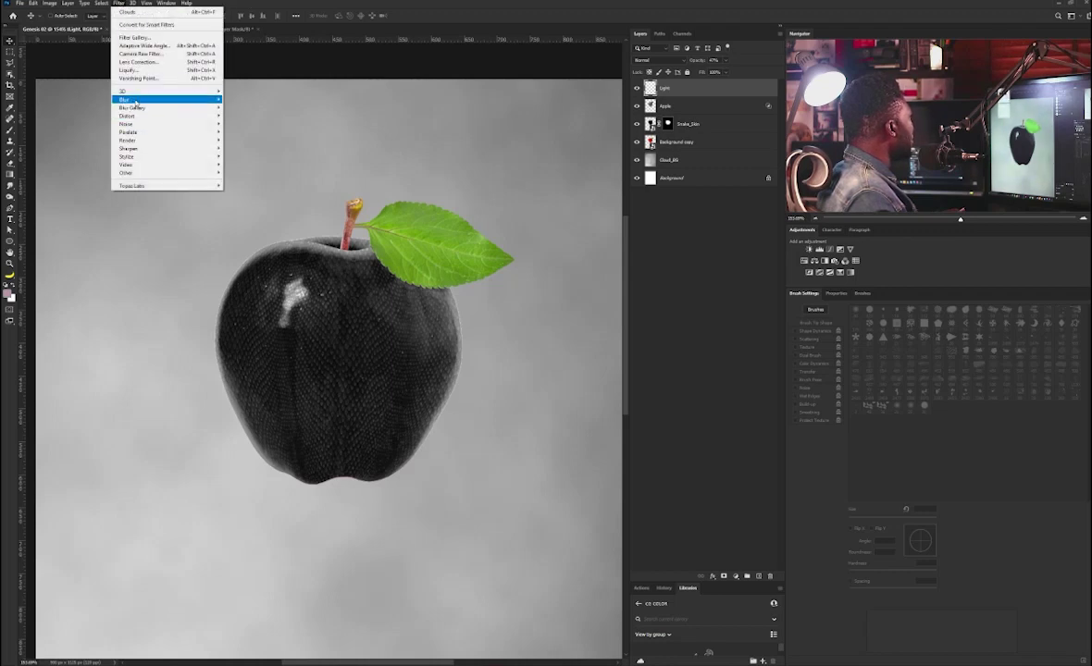
{"action": "mouse_move", "coordinate": [176, 99]}
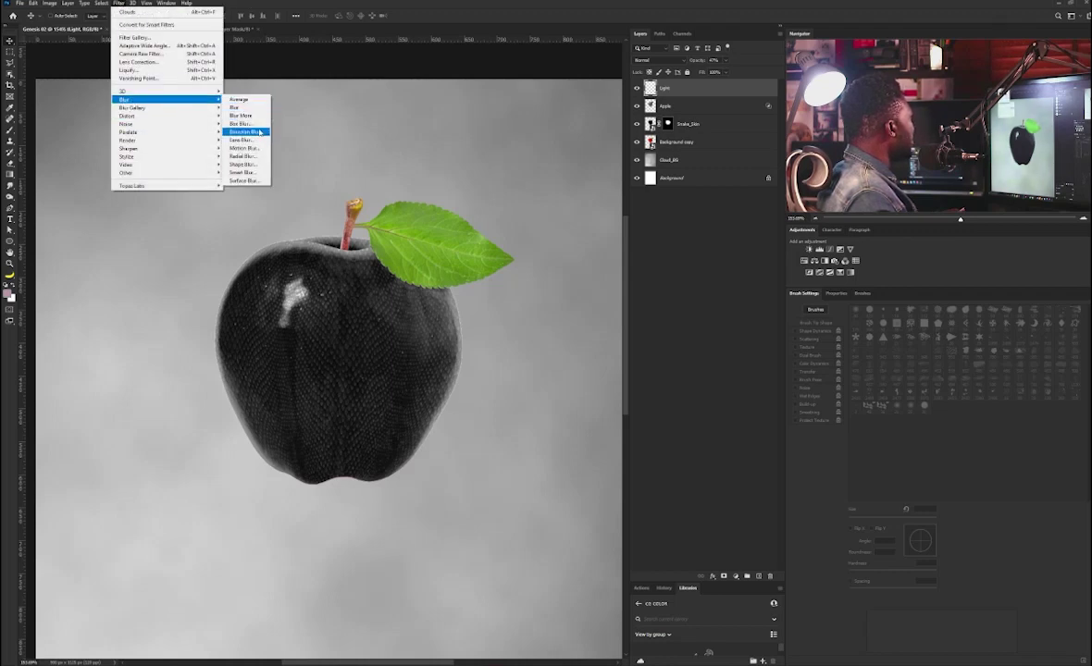
{"action": "left_click", "coordinate": [261, 132]}
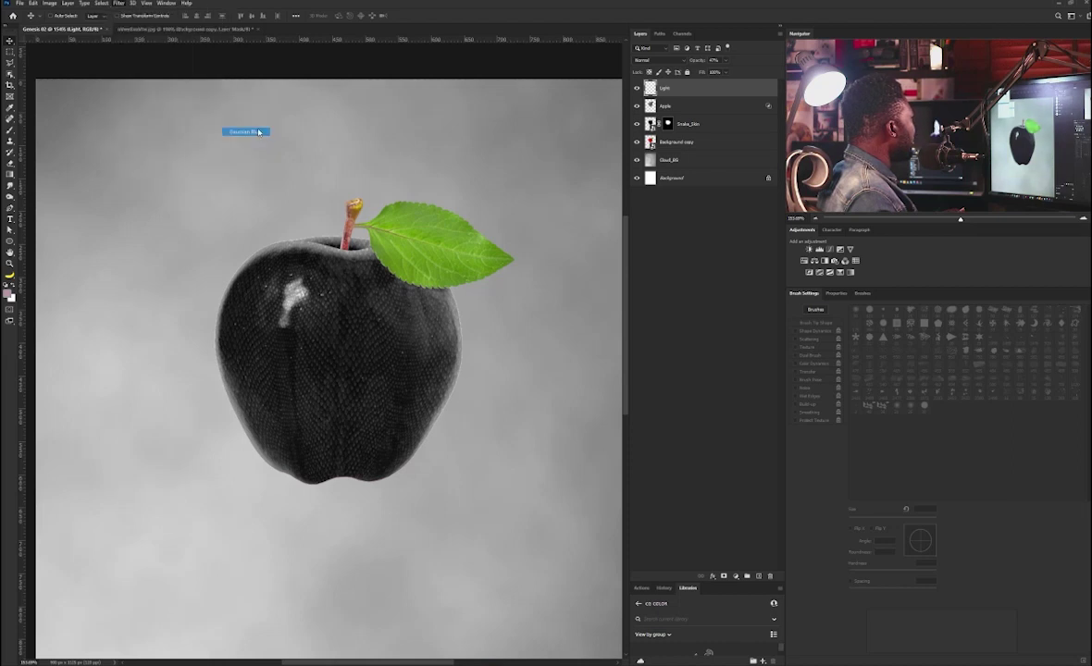
{"action": "left_click_drag", "start_coordinate": [520, 298], "coordinate": [487, 298]}
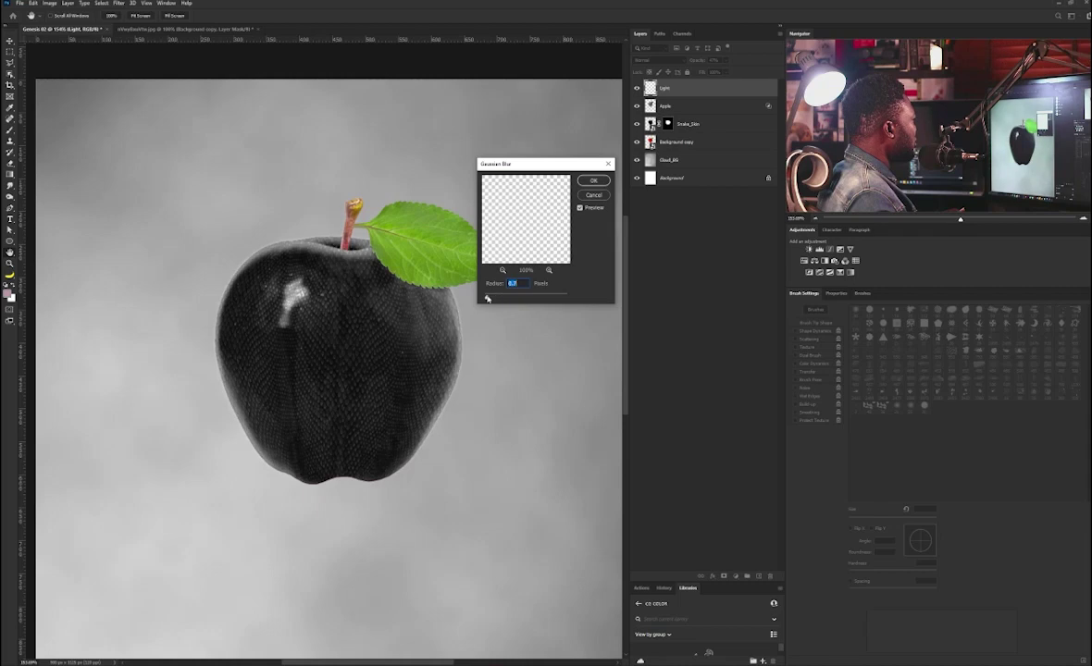
{"action": "left_click", "coordinate": [592, 180]}
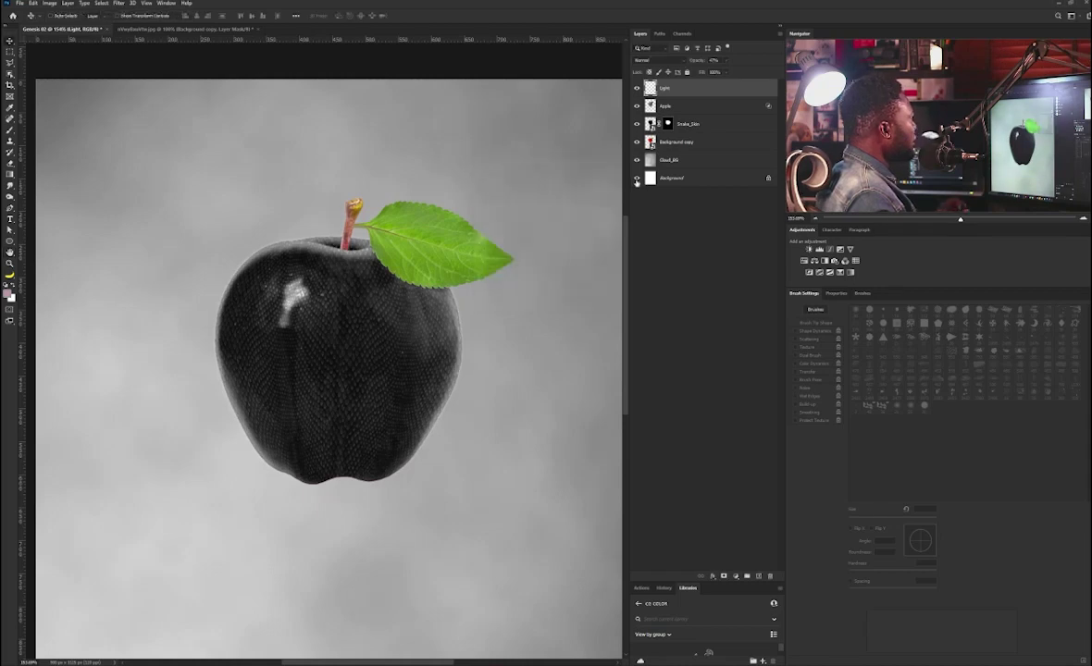
Lower the Light layer's opacity to about 30%
{"action": "left_click_drag", "start_coordinate": [268, 318], "coordinate": [288, 317]}
{"action": "left_click", "coordinate": [726, 61]}
{"action": "left_click_drag", "start_coordinate": [725, 71], "coordinate": [719, 71]}
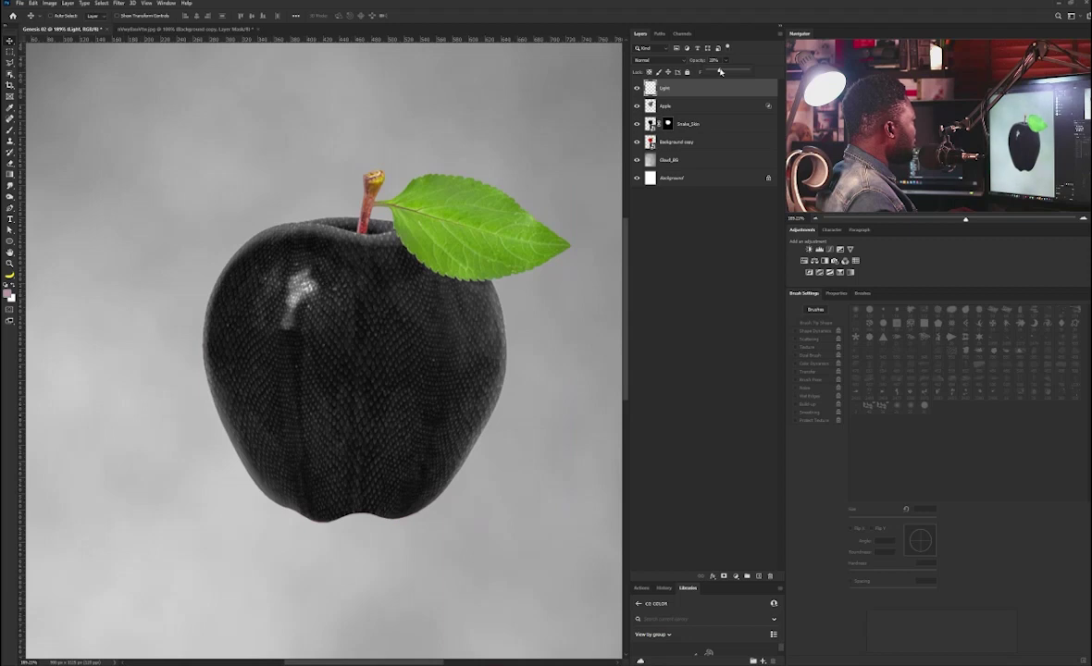
{"action": "left_click", "coordinate": [527, 305]}
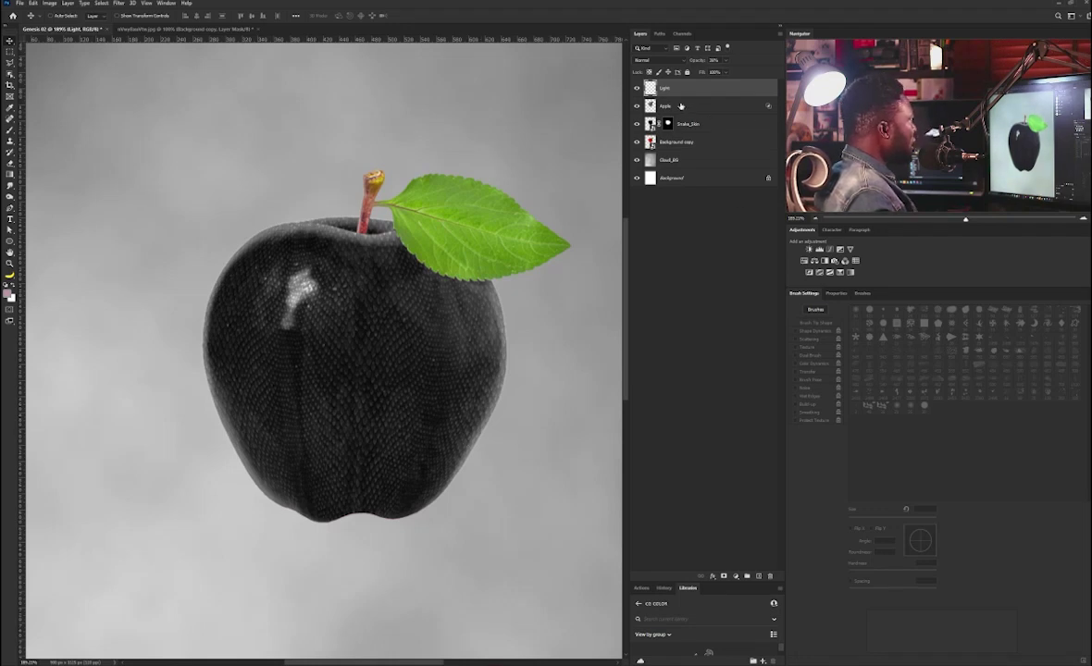
Copy the Snake_Skin layer mask onto the Light layer and make Background copy the active layer
{"action": "left_click_drag", "start_coordinate": [667, 107], "coordinate": [668, 90]}
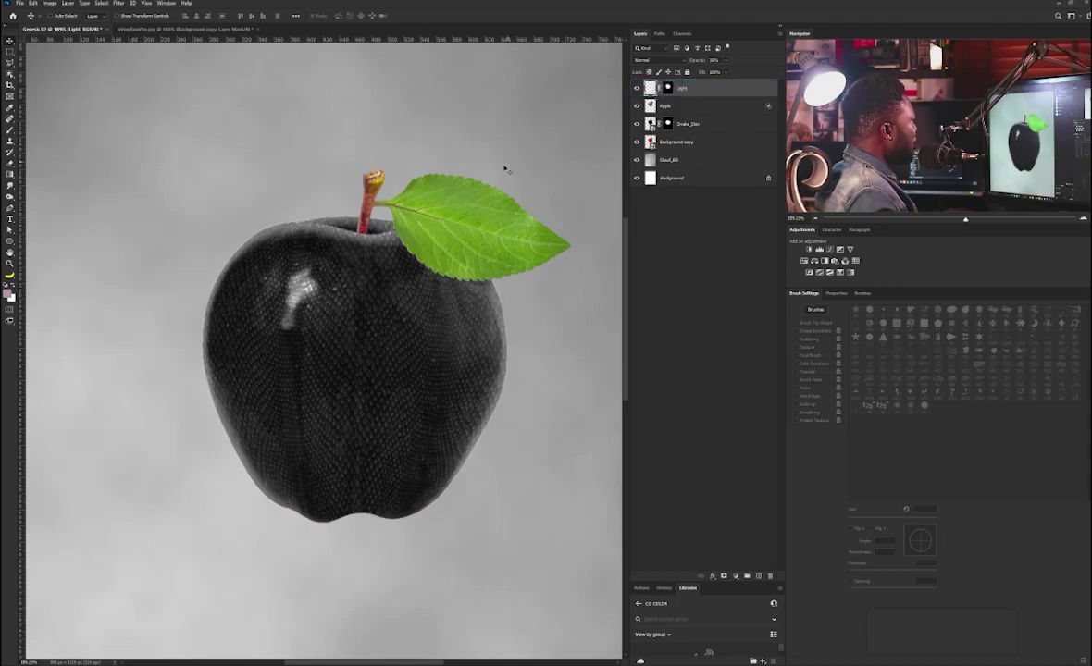
{"action": "scroll", "coordinate": [375, 223], "scroll_direction": "down", "scroll_amount": 2}
{"action": "scroll", "coordinate": [375, 223], "scroll_direction": "up", "scroll_amount": 3}
{"action": "left_click", "coordinate": [370, 222], "text": "ctrl"}
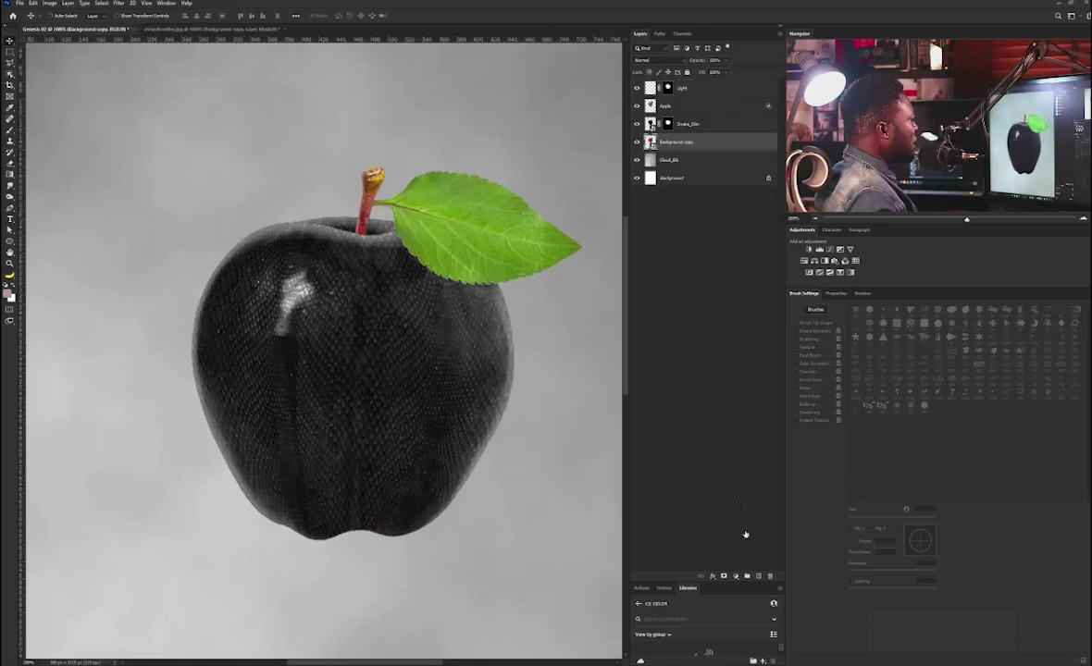
Rename the Background copy layer as Original Apple and add a white layer mask to it
{"action": "double_click", "coordinate": [677, 141]}
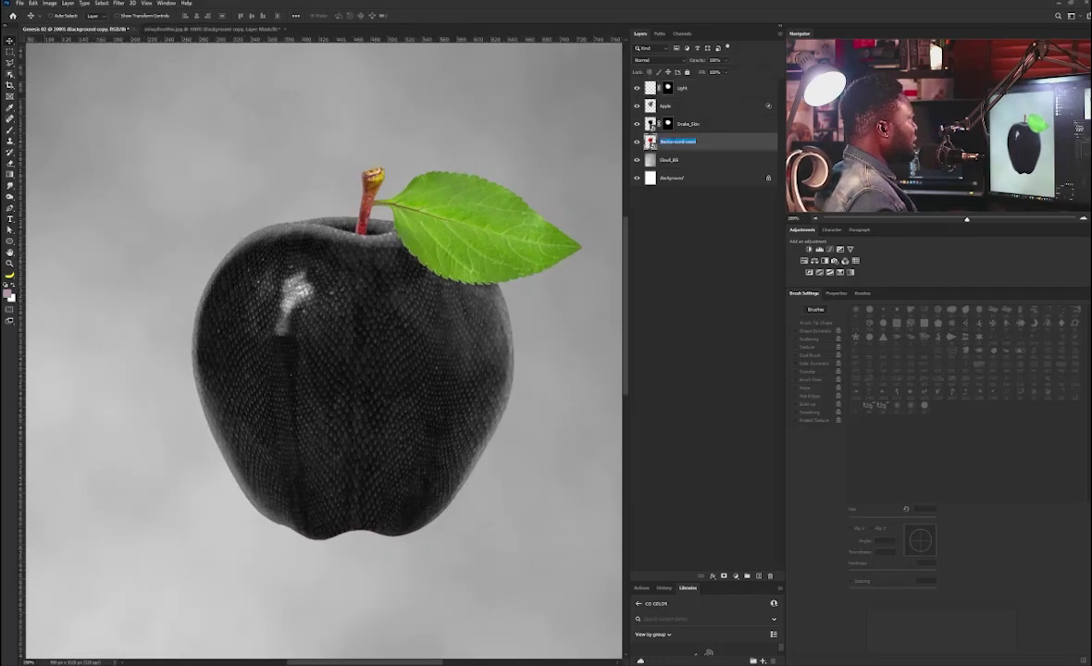
{"action": "type", "text": "Creamy"}
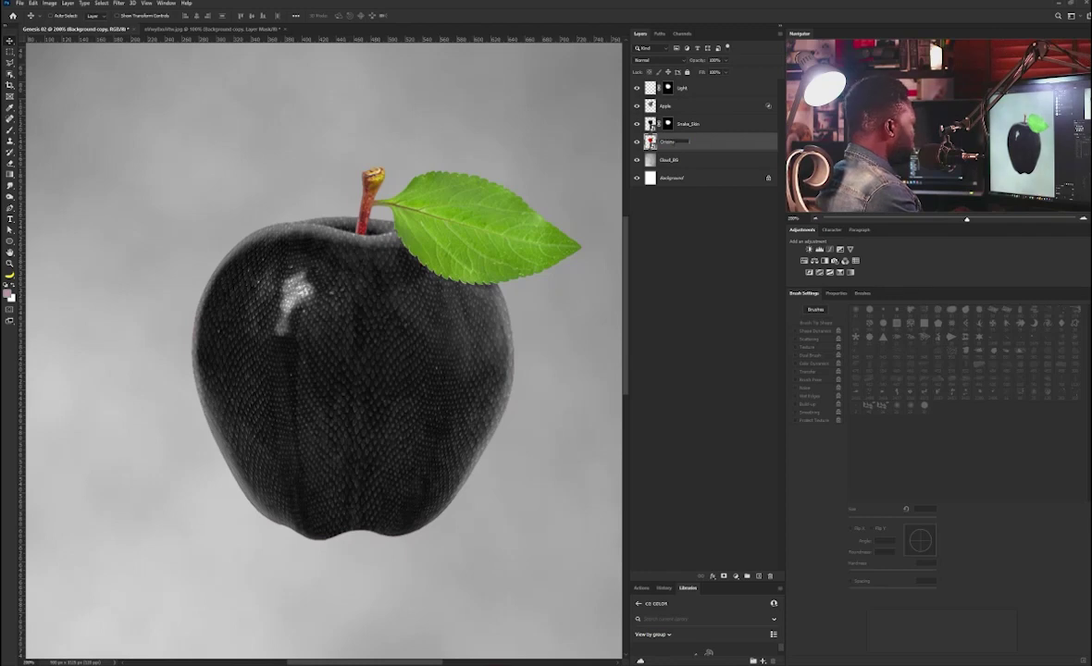
{"action": "type", "text": "iginal Apple"}
{"action": "key", "text": "Return"}
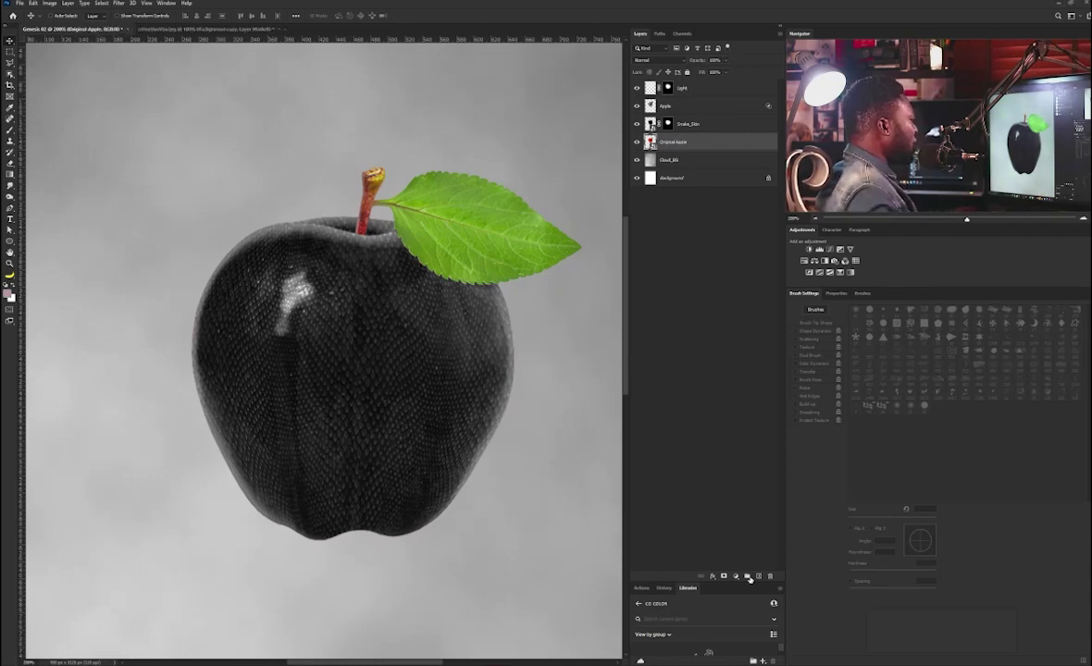
{"action": "left_click", "coordinate": [724, 577]}
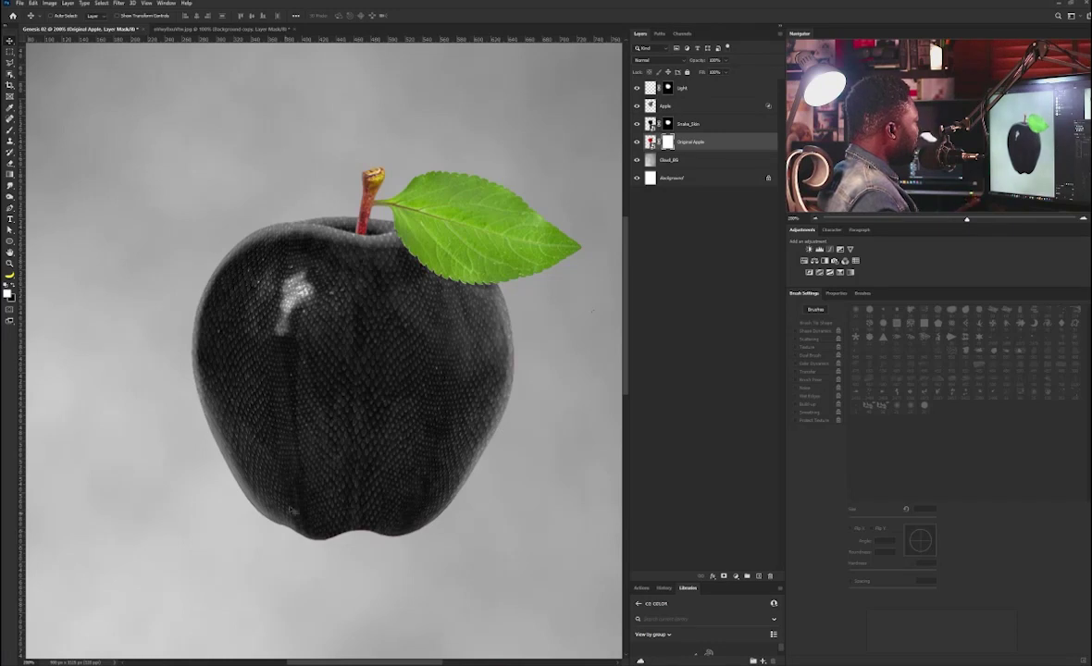
{"action": "key", "text": "ctrl+z"}
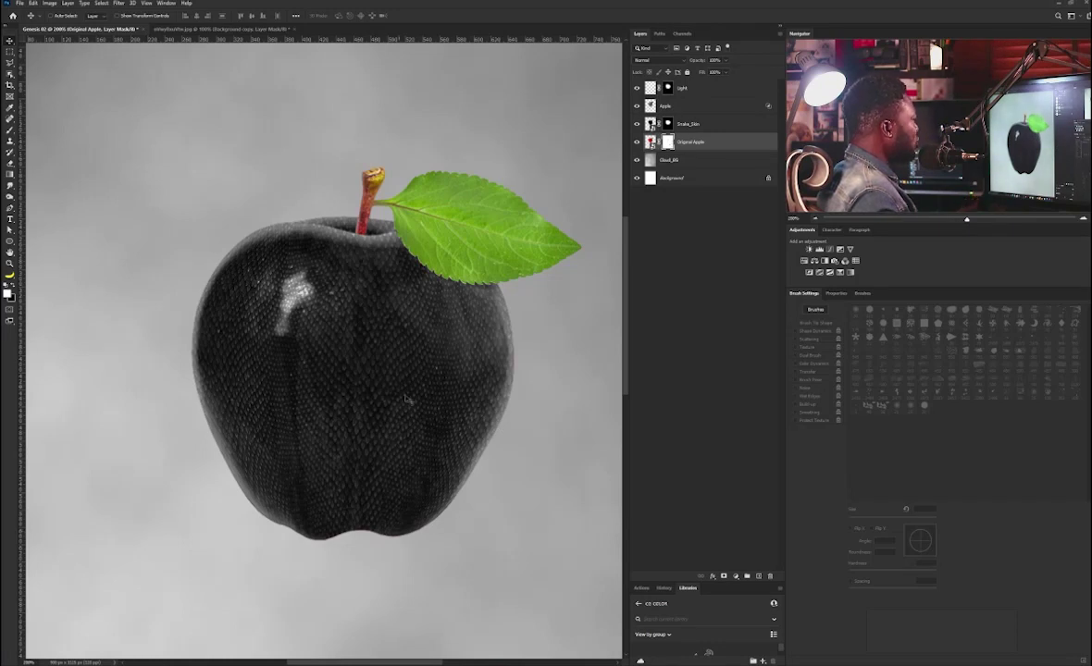
Paint black on the Original Apple mask along the apple's edges with a hard round brush of about 40 px
{"action": "key", "text": "b"}
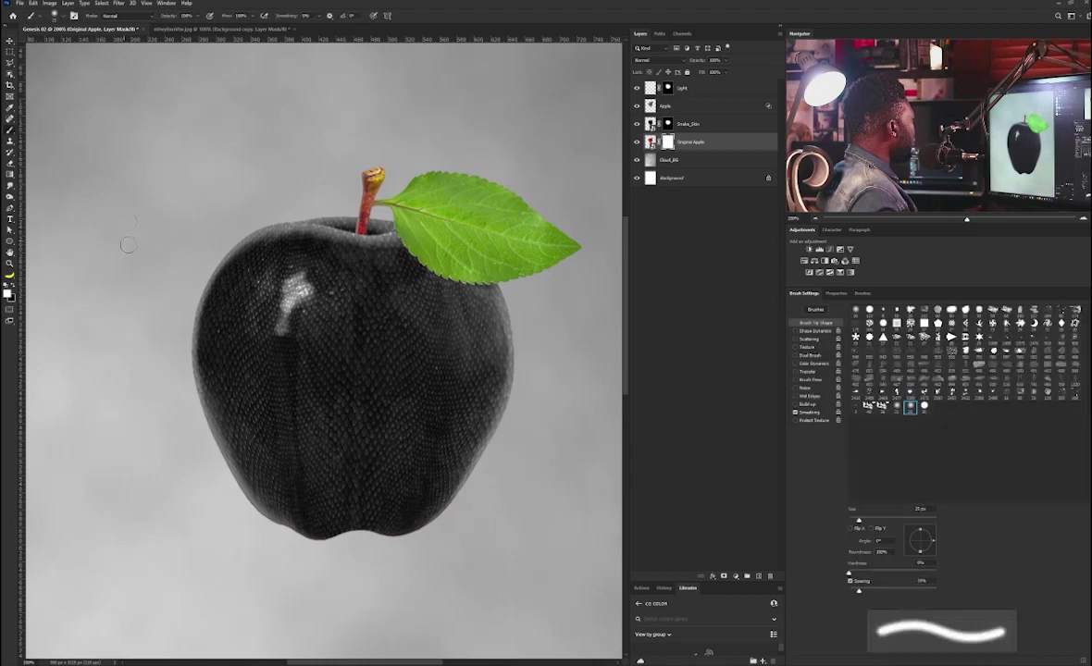
{"action": "left_click", "coordinate": [13, 287]}
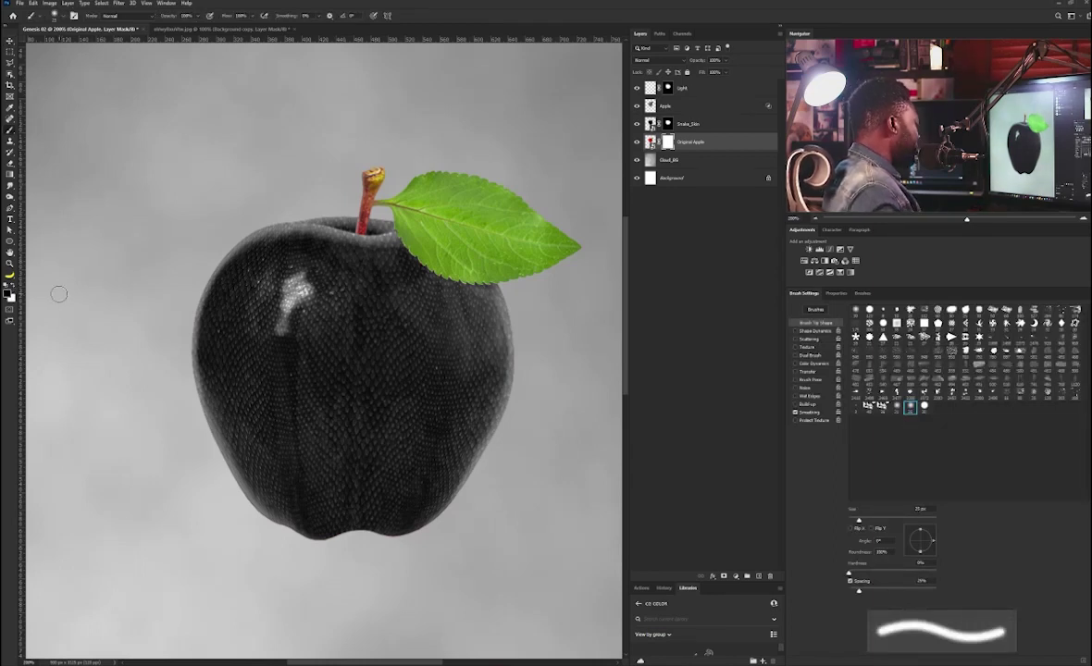
{"action": "left_click", "coordinate": [854, 311]}
{"action": "left_click", "coordinate": [868, 310]}
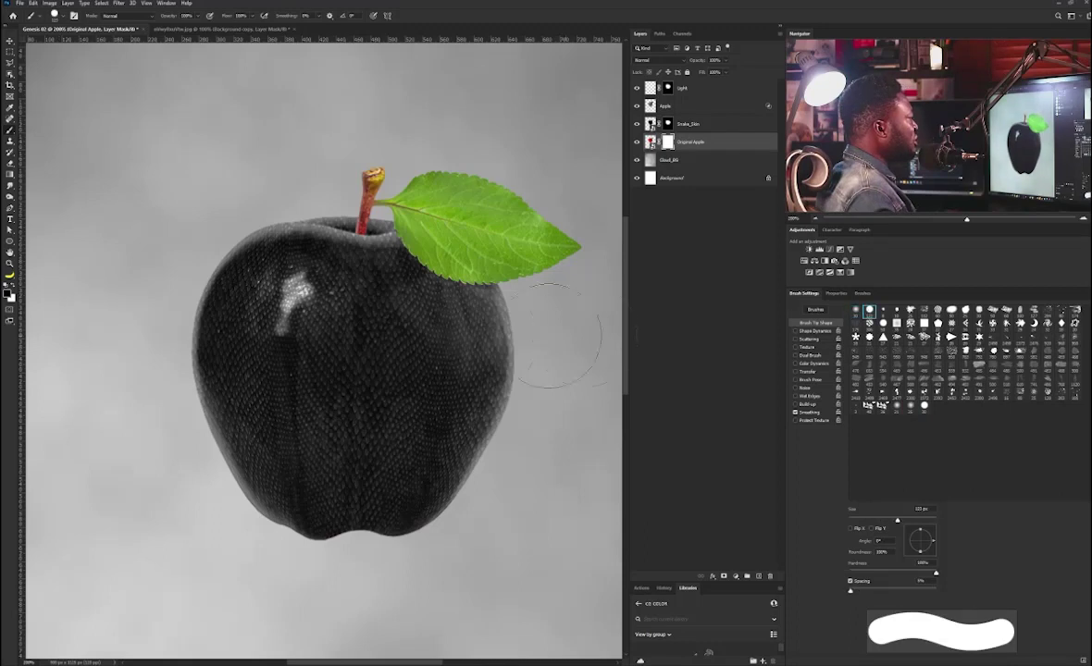
{"action": "key", "text": "bracketleft"}
{"action": "key", "text": "bracketleft"}
{"action": "key", "text": "bracketleft"}
{"action": "key", "text": "bracketleft"}
{"action": "key", "text": "bracketleft"}
{"action": "key", "text": "bracketleft"}
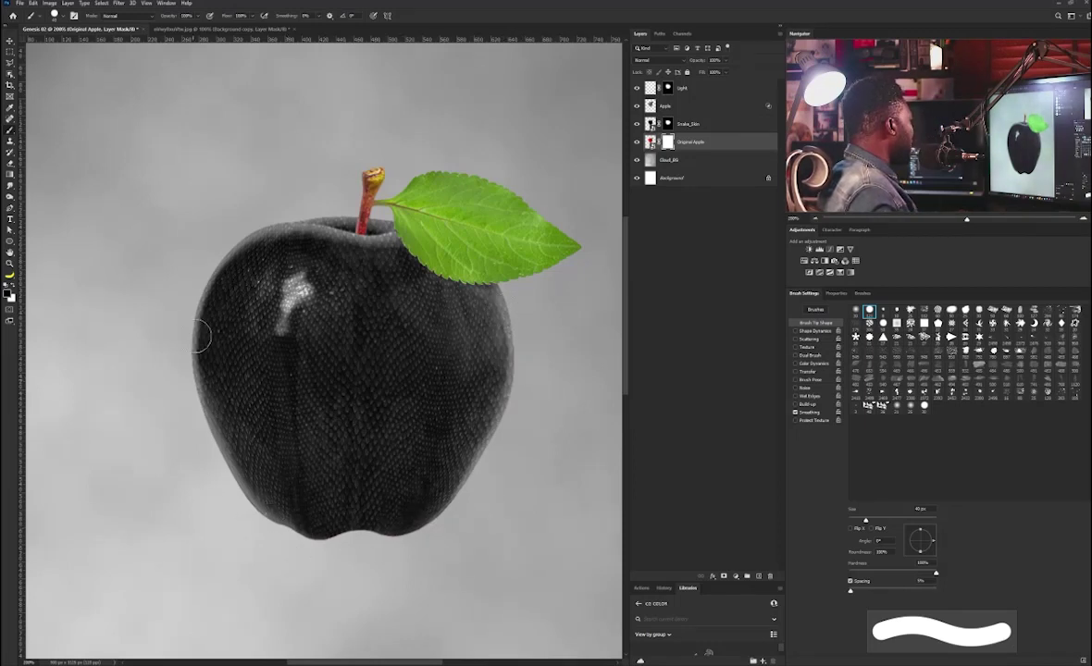
{"action": "left_click_drag", "start_coordinate": [221, 256], "coordinate": [279, 232]}
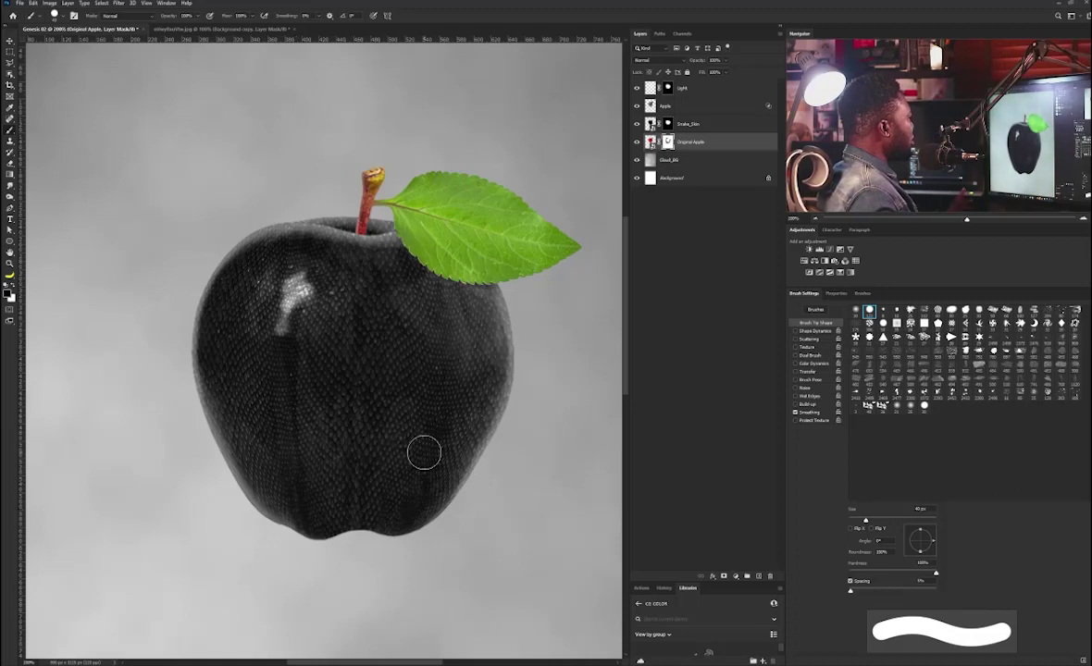
Split the Light layer's Underlying Layer black slider in the Blend If options and set the layer's opacity to 43%
{"action": "left_click", "coordinate": [703, 91]}
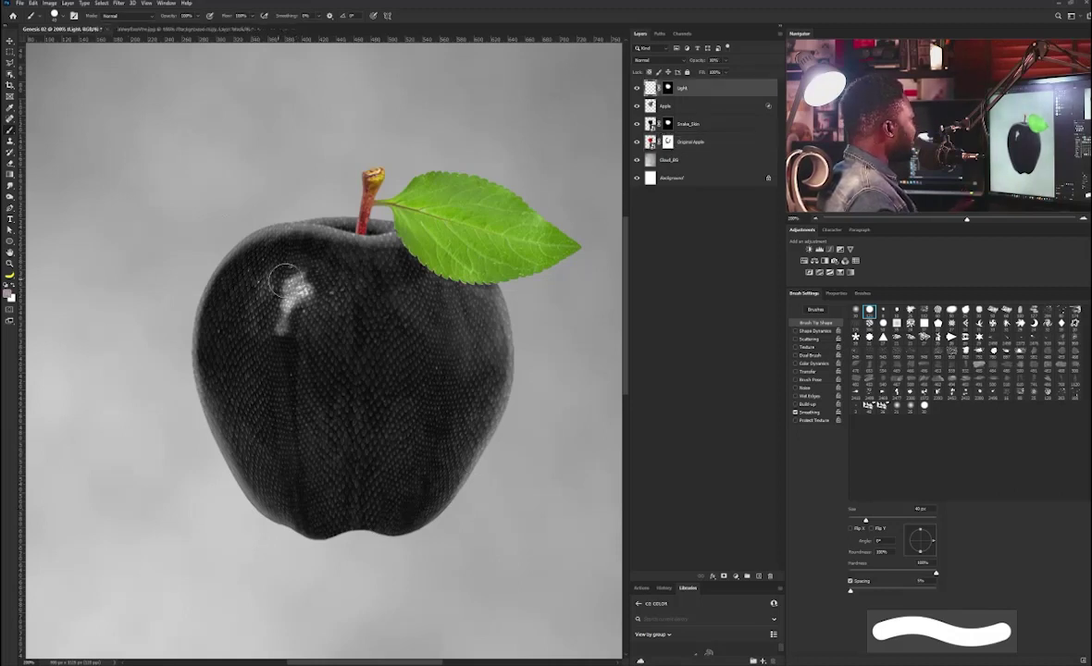
{"action": "double_click", "coordinate": [767, 91]}
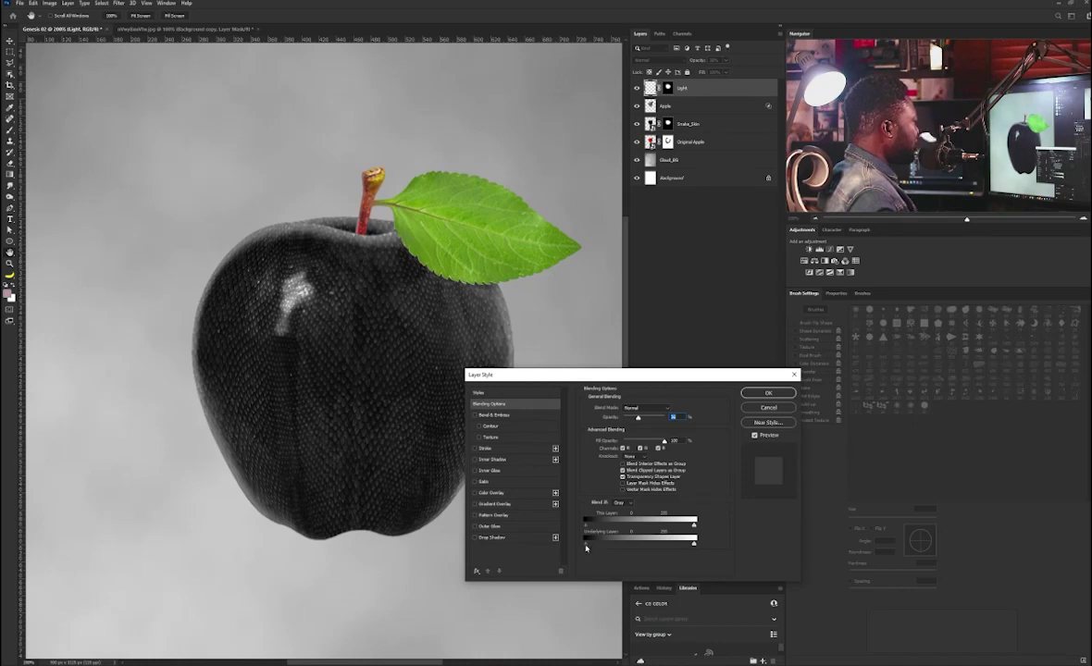
{"action": "left_click_drag", "start_coordinate": [586, 548], "coordinate": [604, 549]}
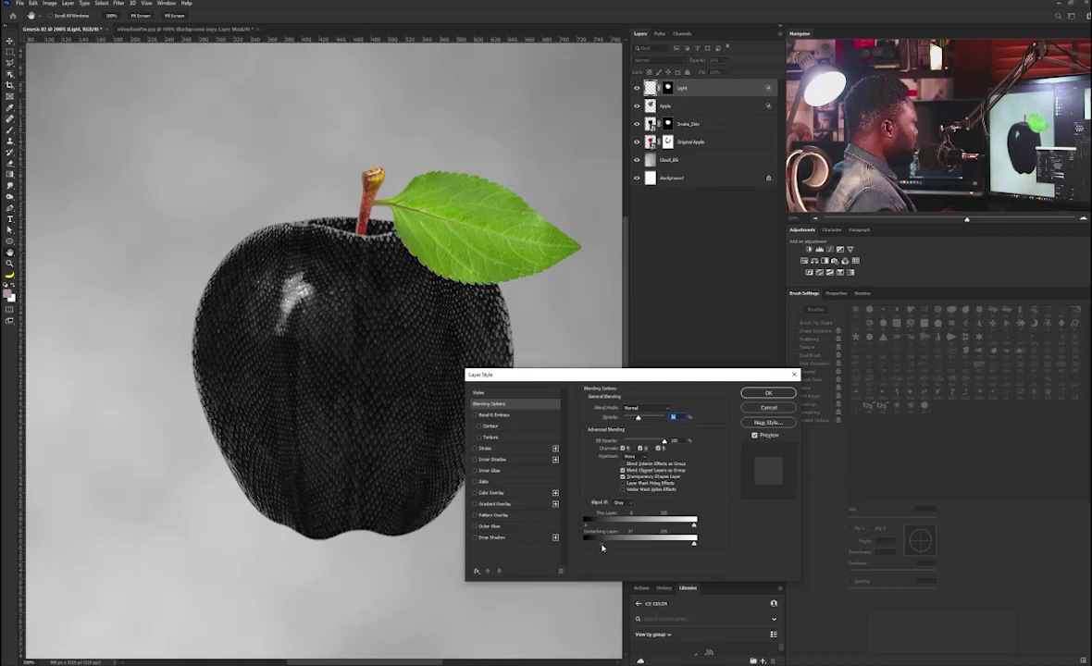
{"action": "mouse_move", "coordinate": [603, 548]}
{"action": "left_mouse_down"}
{"action": "mouse_move", "coordinate": [615, 549]}
{"action": "mouse_move", "coordinate": [568, 544]}
{"action": "left_mouse_up"}
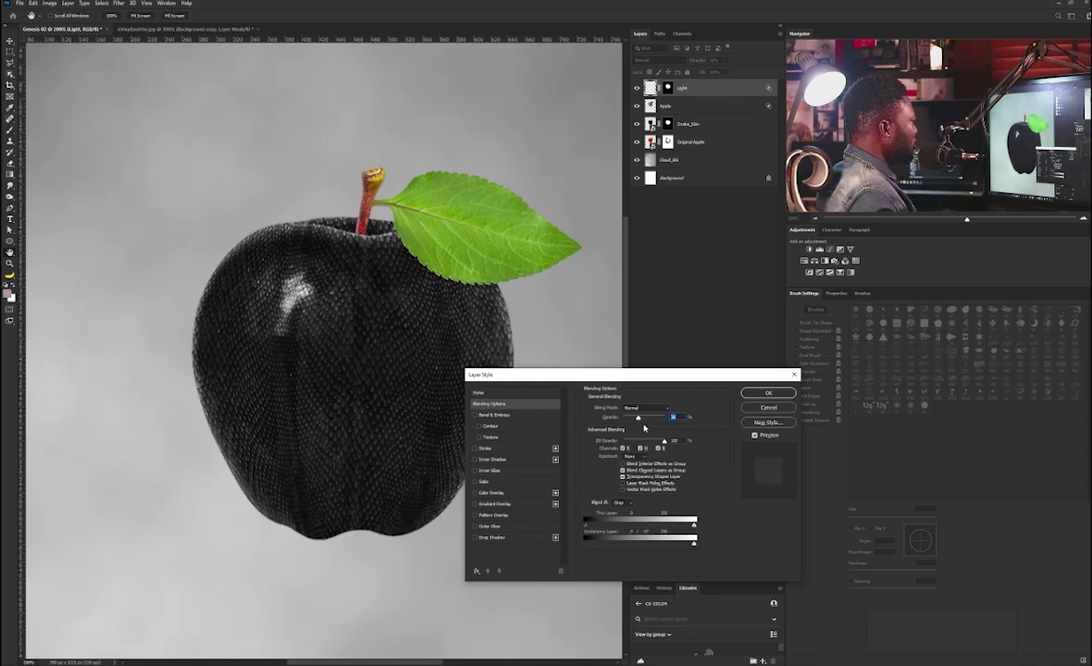
{"action": "left_click_drag", "start_coordinate": [639, 419], "coordinate": [642, 420]}
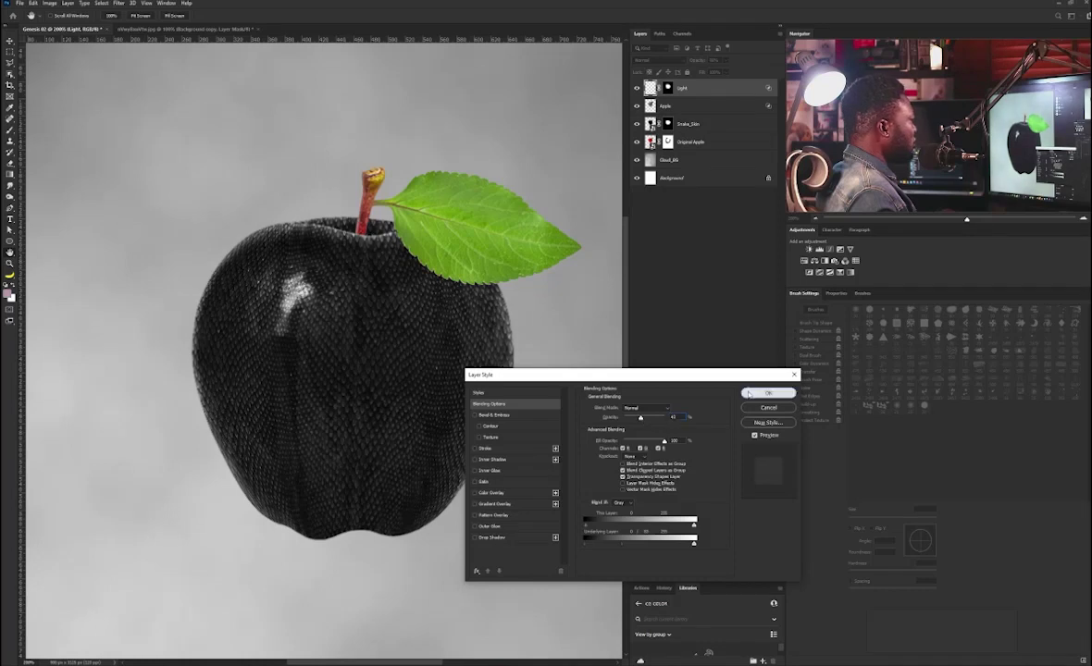
{"action": "key", "text": "Return"}
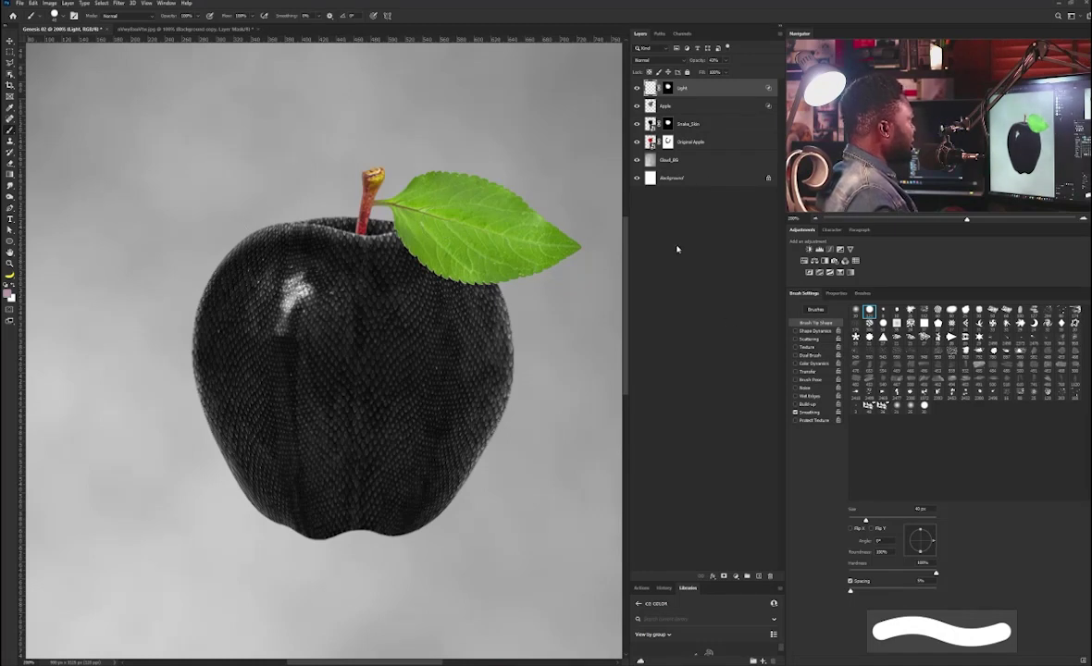
Create a new layer named Light_2 above the Light layer
{"action": "left_click", "coordinate": [759, 577], "text": "alt"}
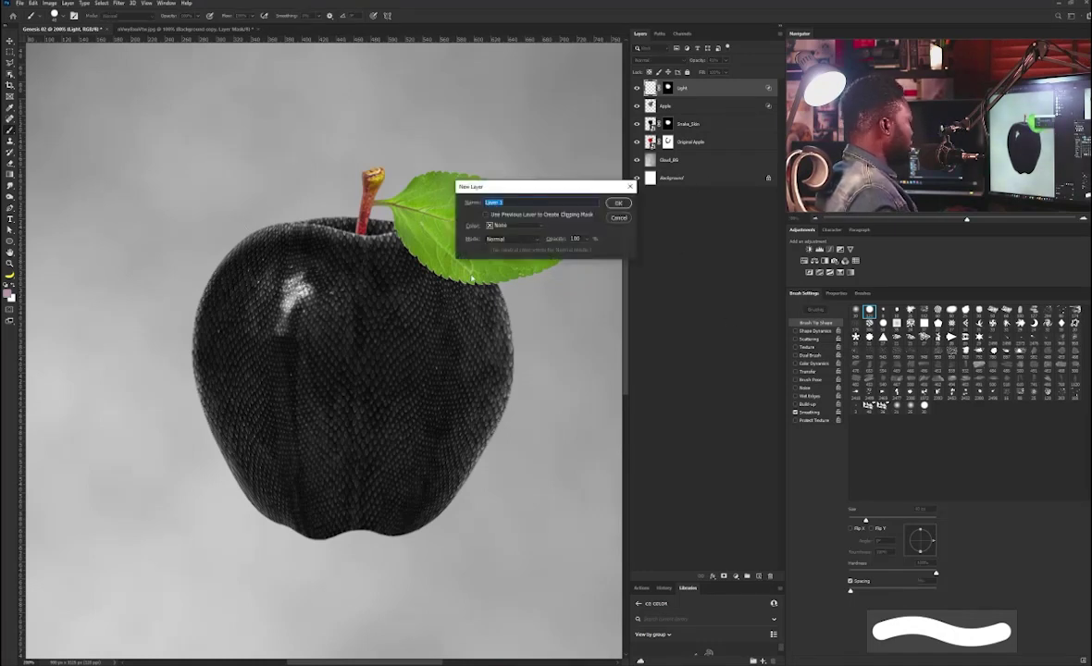
{"action": "type", "text": "Light_2"}
{"action": "key", "text": "Return"}
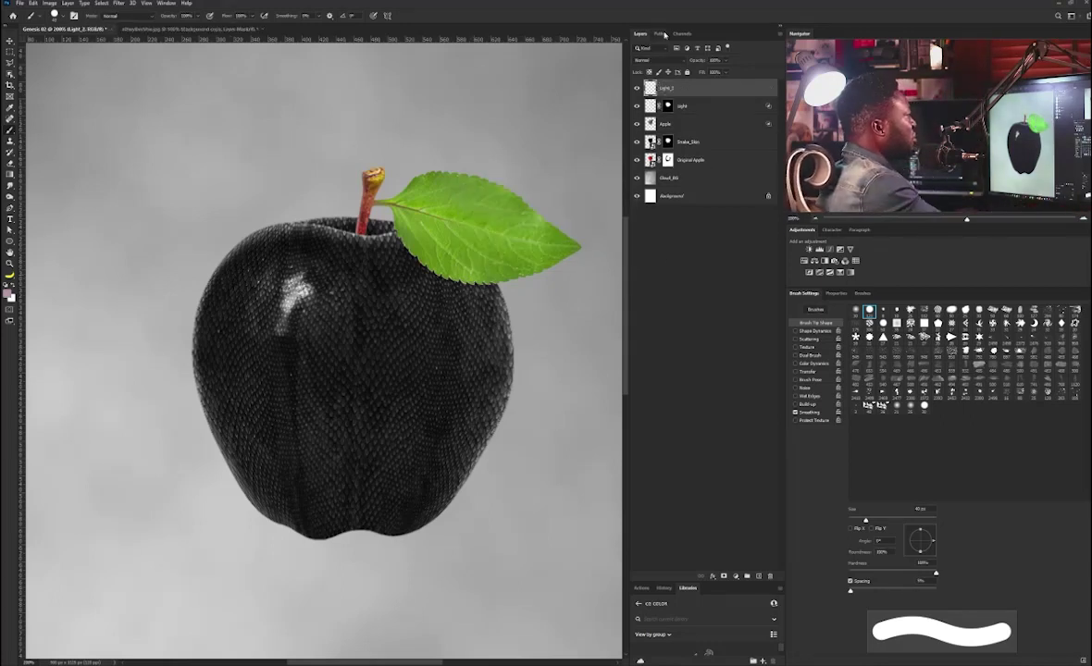
Set up a small soft round brush with pressure-controlled size and smoothing of about 60%
{"action": "left_click", "coordinate": [857, 311]}
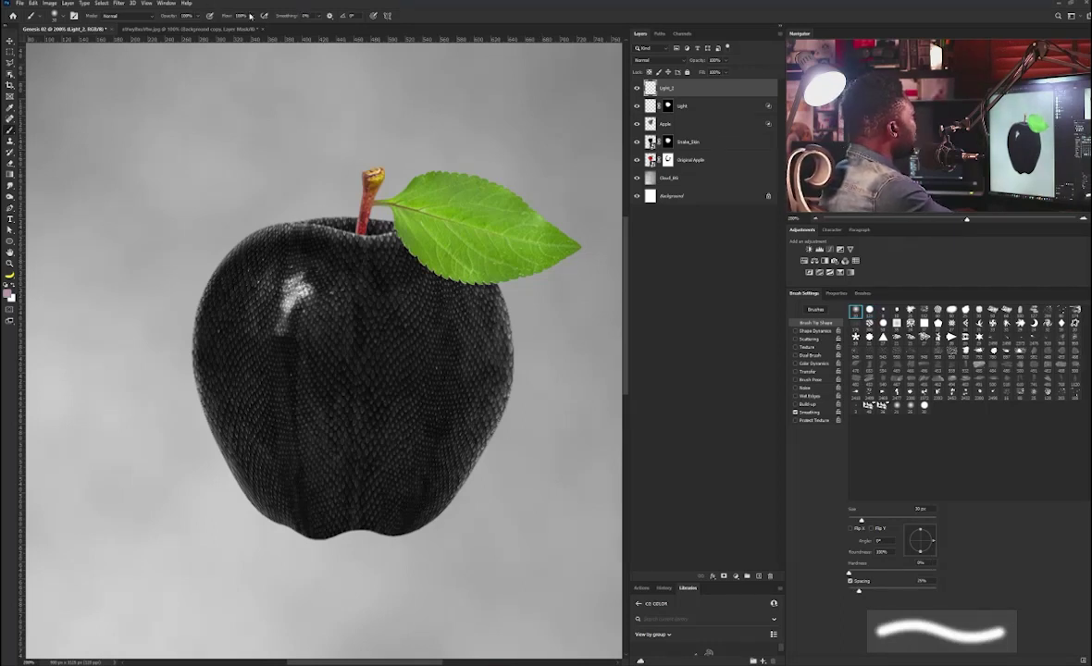
{"action": "left_click", "coordinate": [374, 16]}
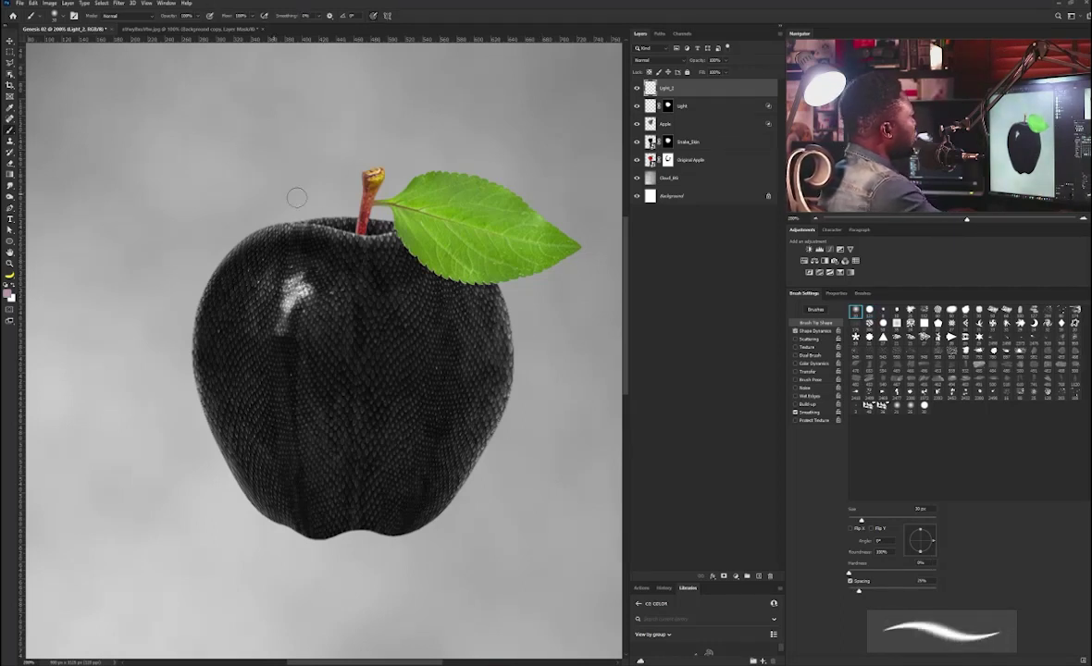
{"action": "left_click_drag", "start_coordinate": [325, 203], "coordinate": [354, 250]}
{"action": "scroll", "coordinate": [312, 257], "scroll_direction": "up", "scroll_amount": 1}
{"action": "scroll", "coordinate": [306, 264], "scroll_direction": "down", "scroll_amount": 3}
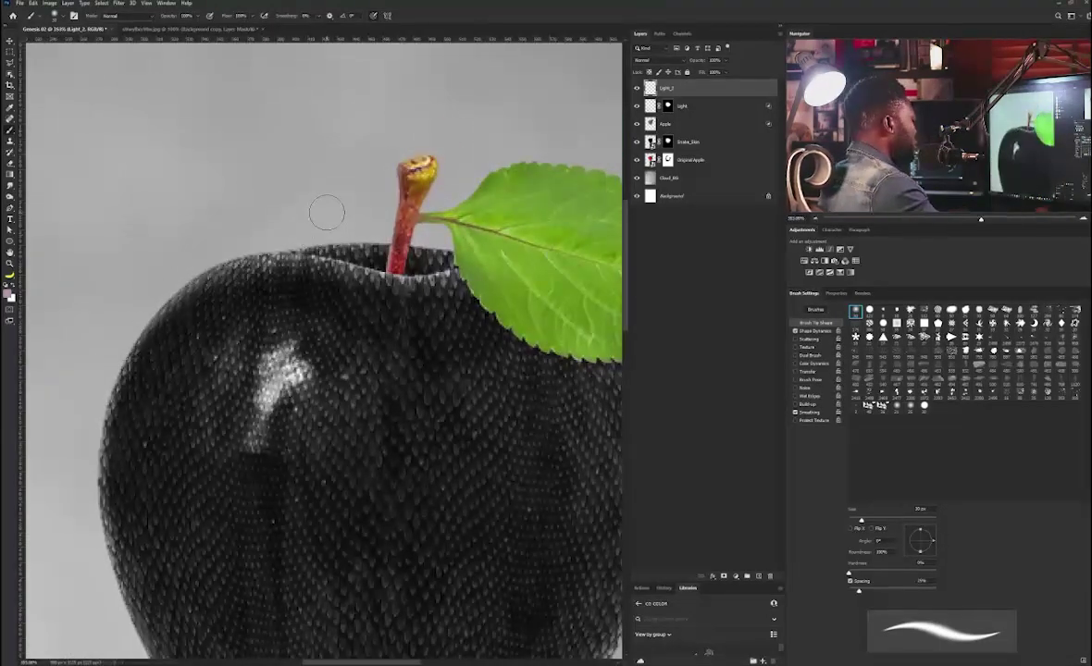
{"action": "key", "text": "bracketleft"}
{"action": "key", "text": "bracketleft"}
{"action": "key", "text": "bracketleft"}
{"action": "key", "text": "bracketleft"}
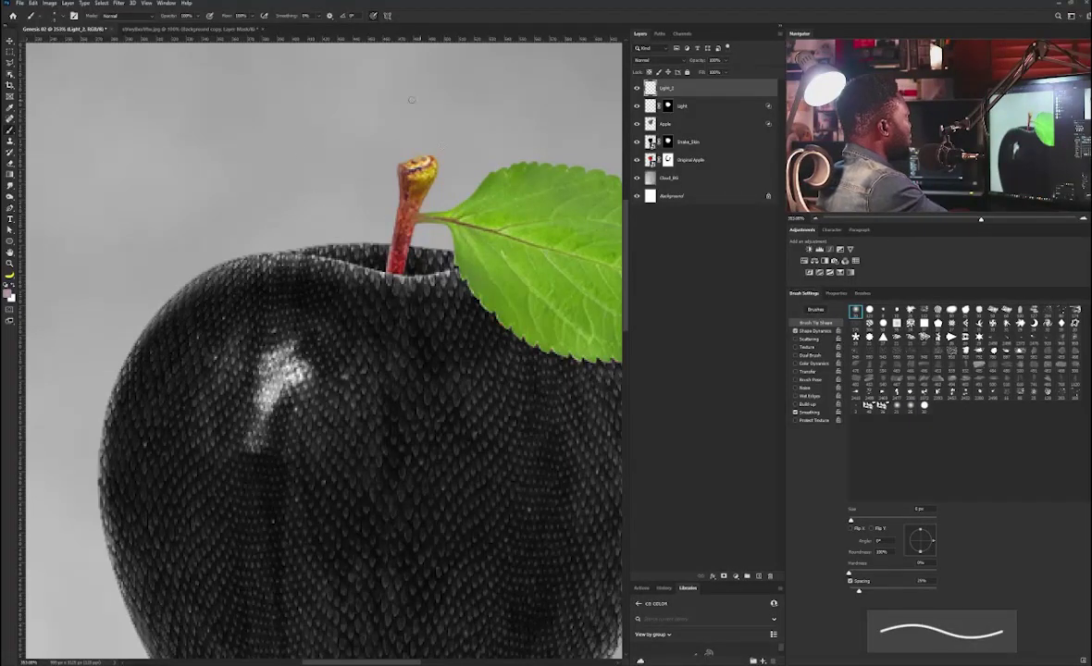
{"action": "left_click", "coordinate": [316, 16]}
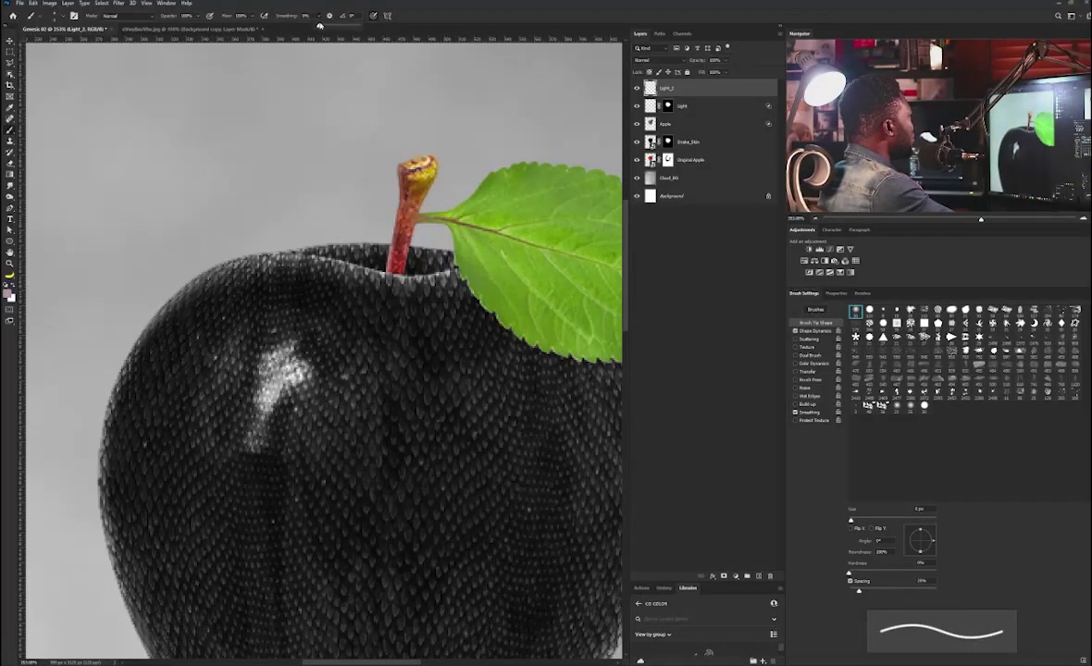
{"action": "left_click", "coordinate": [338, 26]}
{"action": "left_click", "coordinate": [342, 27]}
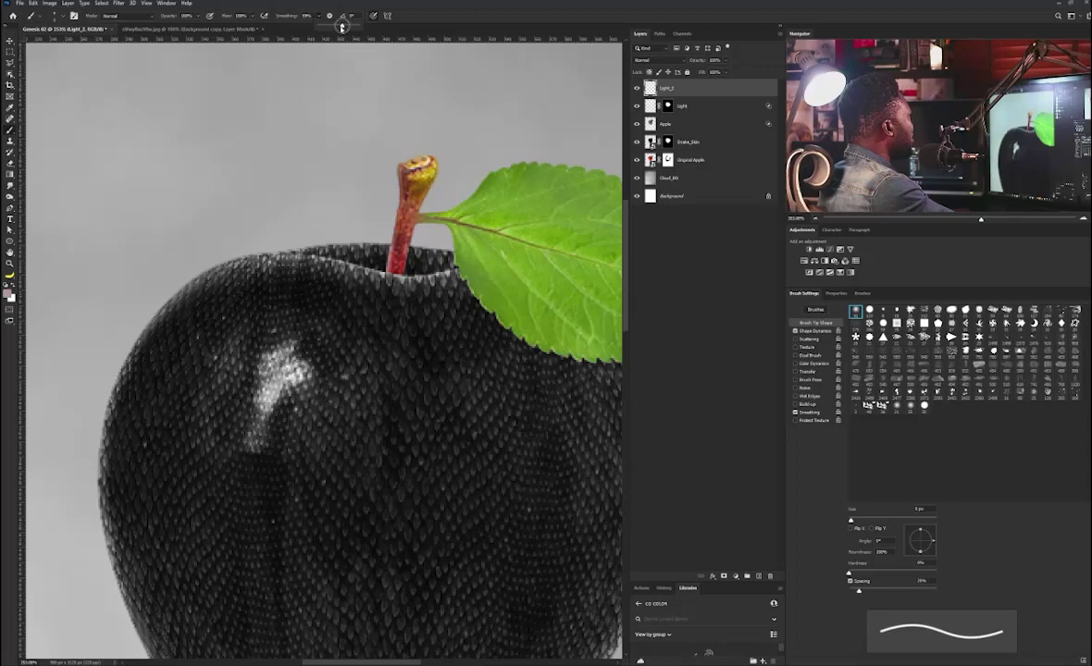
{"action": "left_click_drag", "start_coordinate": [340, 28], "coordinate": [287, 28]}
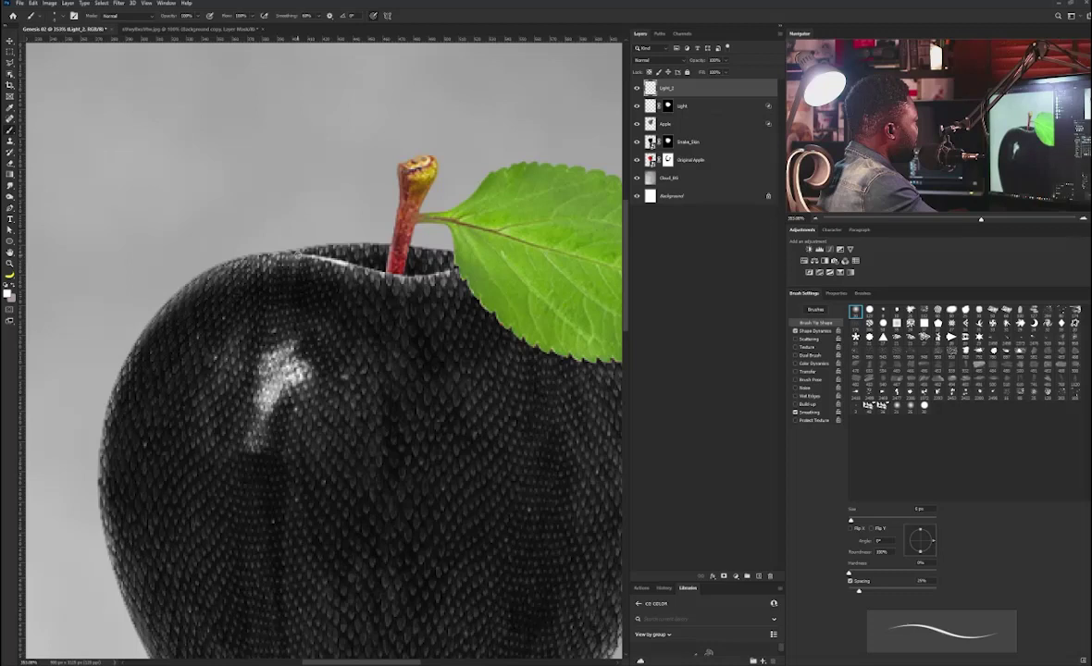
Paint thin white highlights on Light_2 along the rim around the stem and the apple's bottom edge
{"action": "left_click_drag", "start_coordinate": [399, 276], "coordinate": [455, 270]}
{"action": "mouse_move", "coordinate": [393, 244]}
{"action": "left_mouse_down"}
{"action": "mouse_move", "coordinate": [486, 256]}
{"action": "mouse_move", "coordinate": [356, 268]}
{"action": "mouse_move", "coordinate": [412, 220]}
{"action": "mouse_move", "coordinate": [351, 226]}
{"action": "mouse_move", "coordinate": [324, 243]}
{"action": "left_mouse_up"}
{"action": "left_click_drag", "start_coordinate": [556, 250], "coordinate": [186, 234]}
{"action": "left_click_drag", "start_coordinate": [276, 333], "coordinate": [416, 109]}
{"action": "left_click_drag", "start_coordinate": [275, 534], "coordinate": [315, 524]}
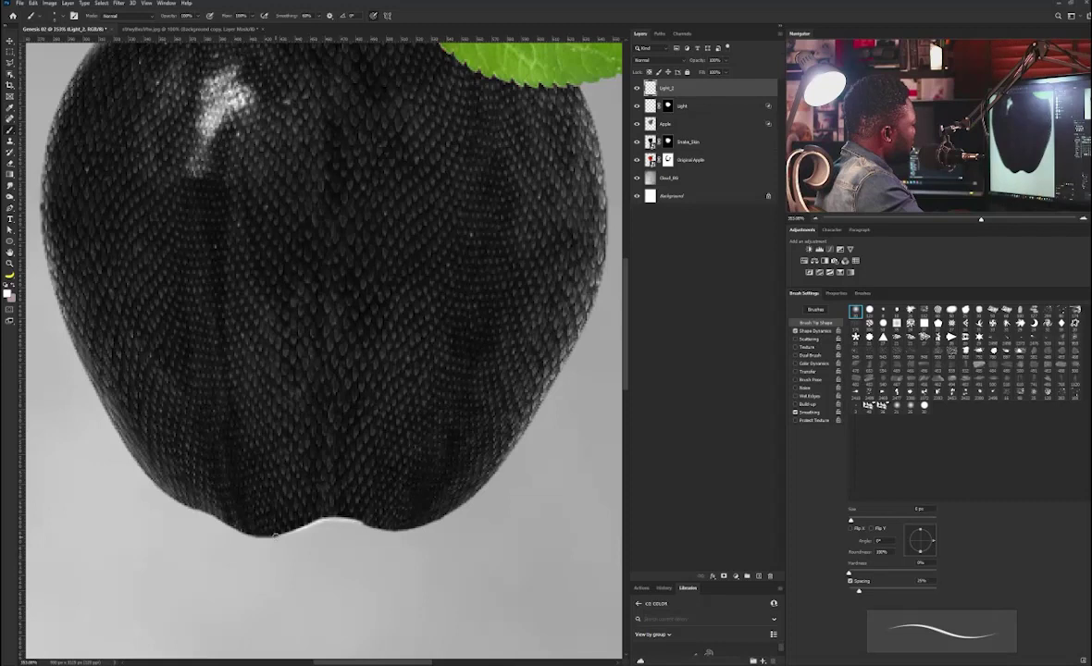
{"action": "left_click_drag", "start_coordinate": [424, 256], "coordinate": [358, 334]}
{"action": "scroll", "coordinate": [366, 269], "scroll_direction": "up", "scroll_amount": 1}
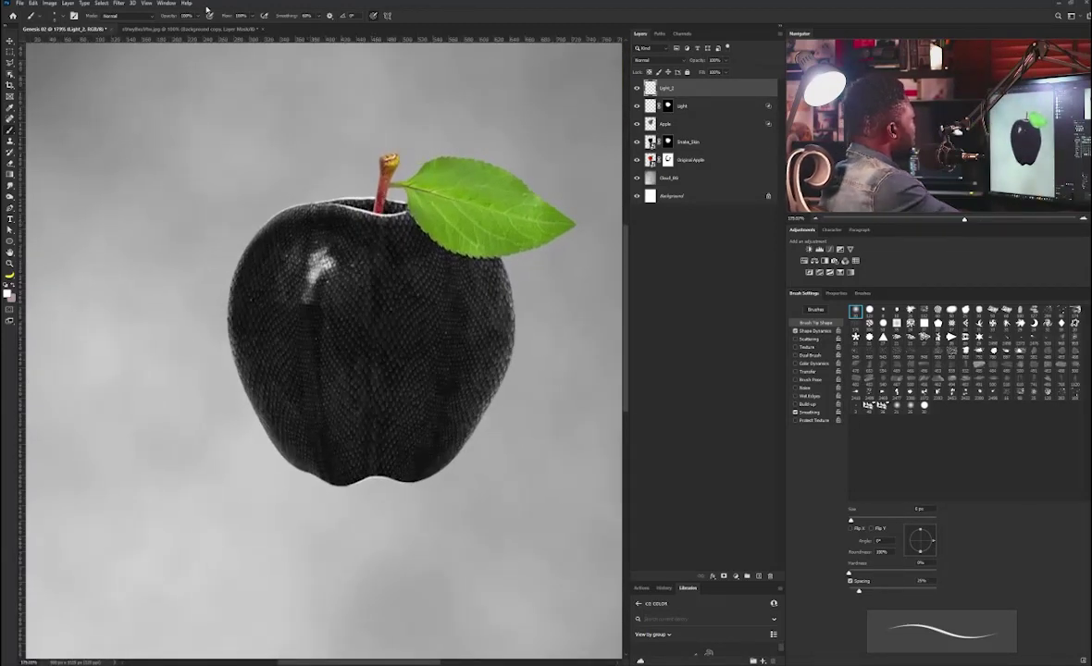
Apply a Gaussian Blur with a 0.9-pixel radius to the Light_2 layer
{"action": "left_click", "coordinate": [120, 4]}
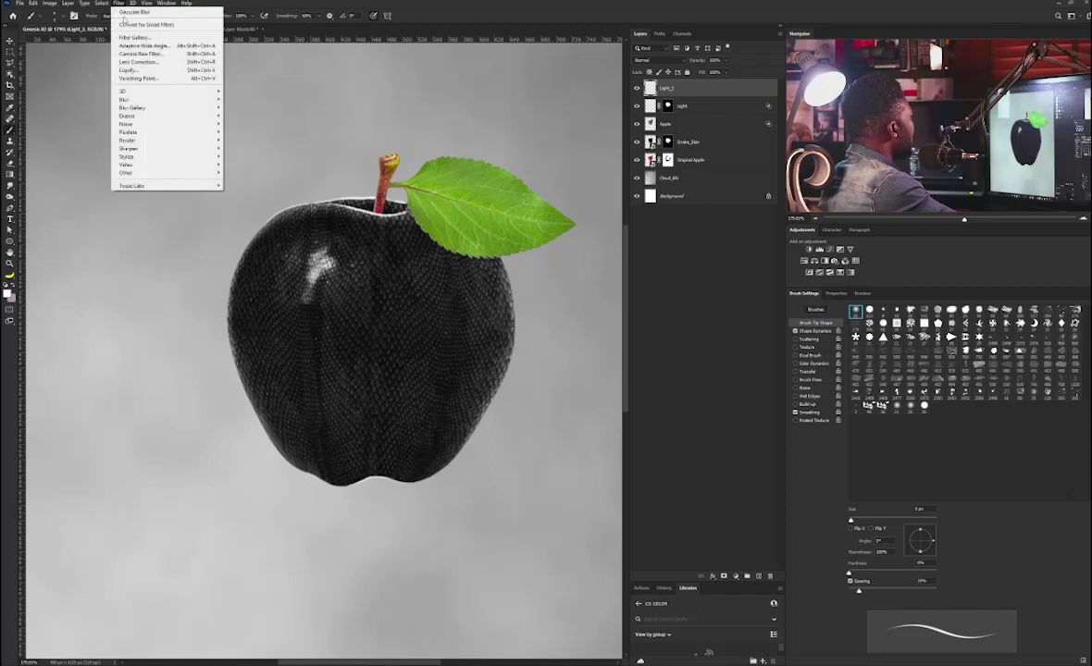
{"action": "mouse_move", "coordinate": [138, 98]}
{"action": "left_click", "coordinate": [246, 132]}
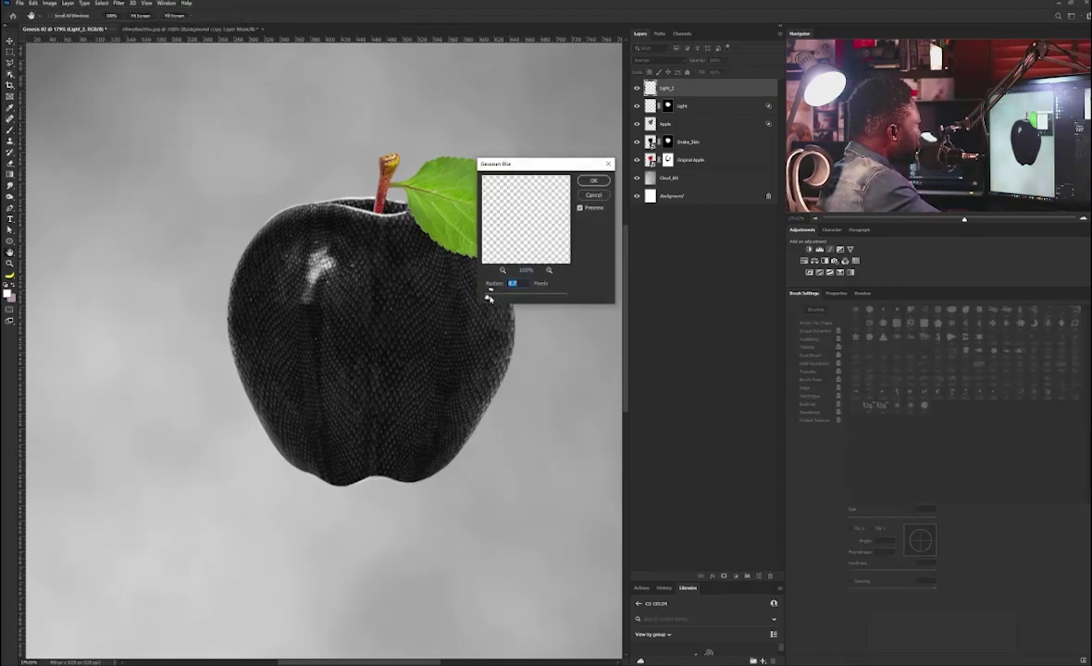
{"action": "left_click_drag", "start_coordinate": [488, 298], "coordinate": [489, 298]}
{"action": "left_click", "coordinate": [512, 284]}
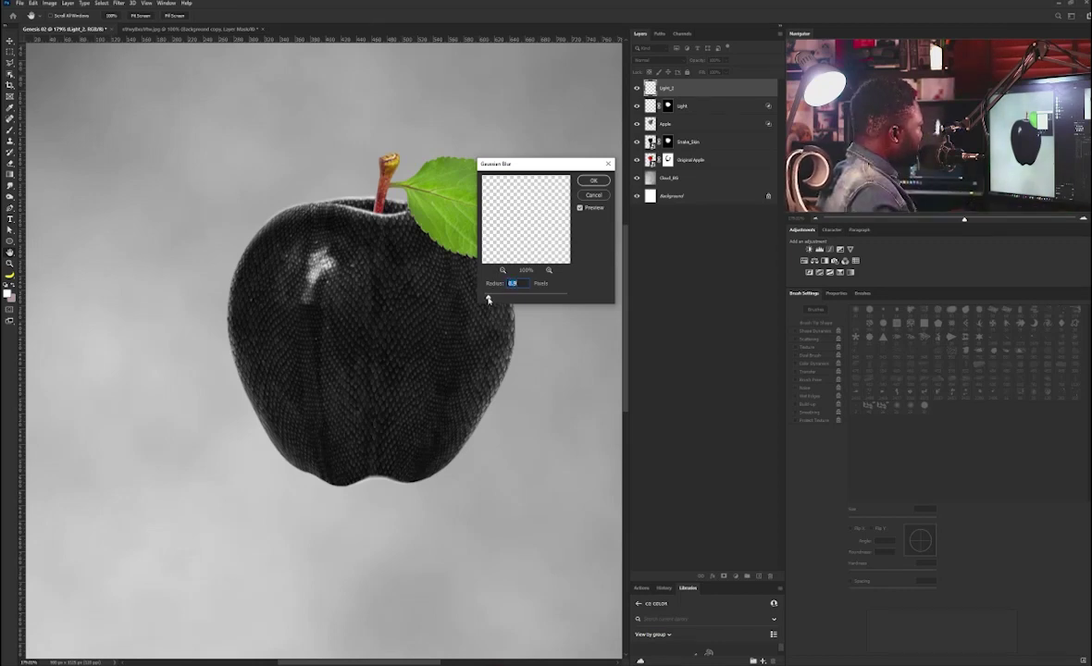
{"action": "left_click", "coordinate": [593, 180]}
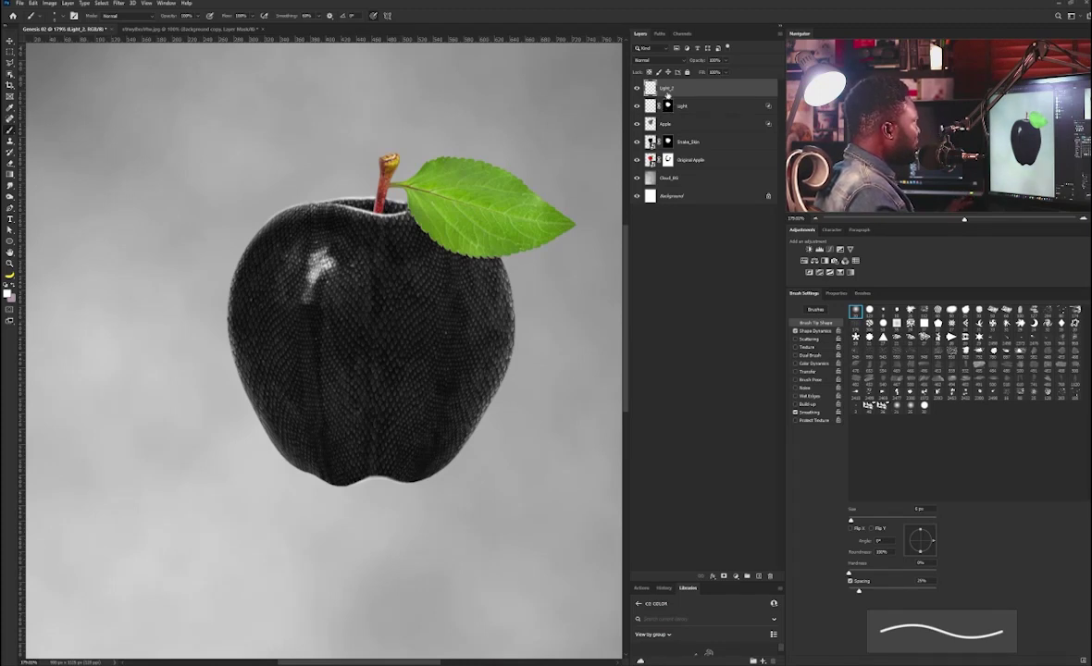
Copy the Light layer's mask onto Light_2 and slightly feather the copied mask
{"action": "left_click_drag", "start_coordinate": [668, 112], "coordinate": [669, 90]}
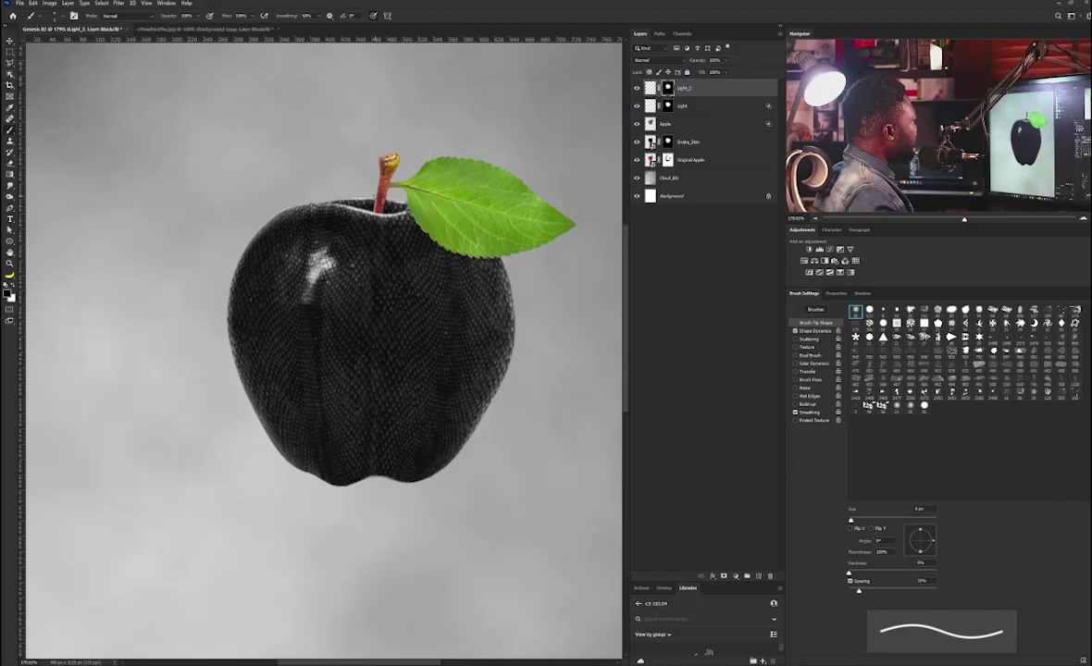
{"action": "scroll", "coordinate": [353, 192], "scroll_direction": "up", "scroll_amount": 4}
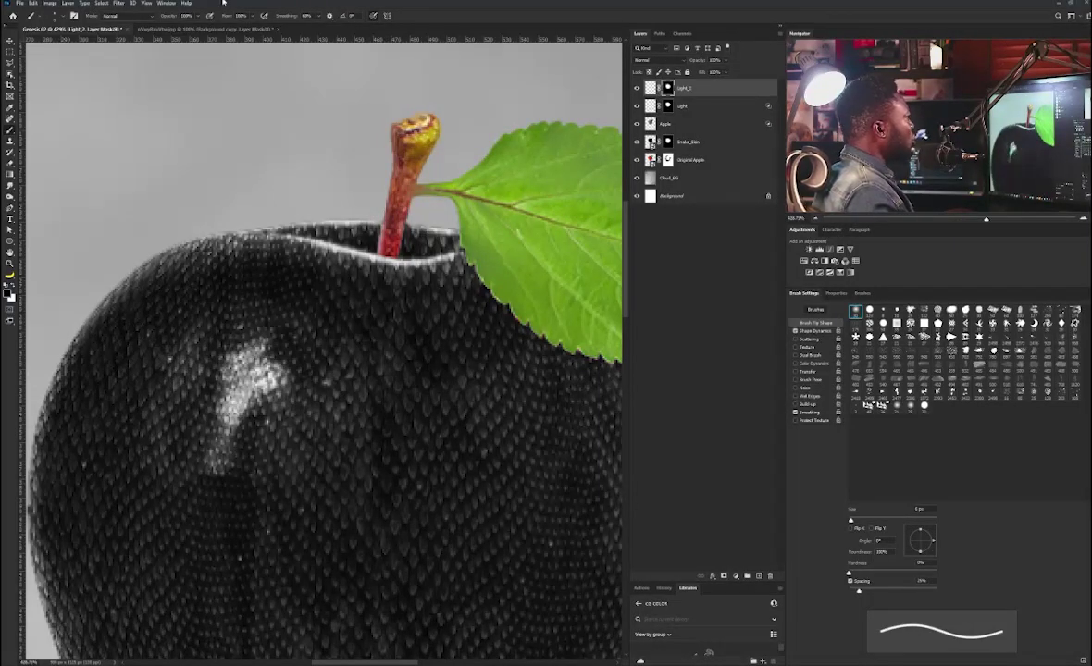
{"action": "left_click", "coordinate": [163, 3]}
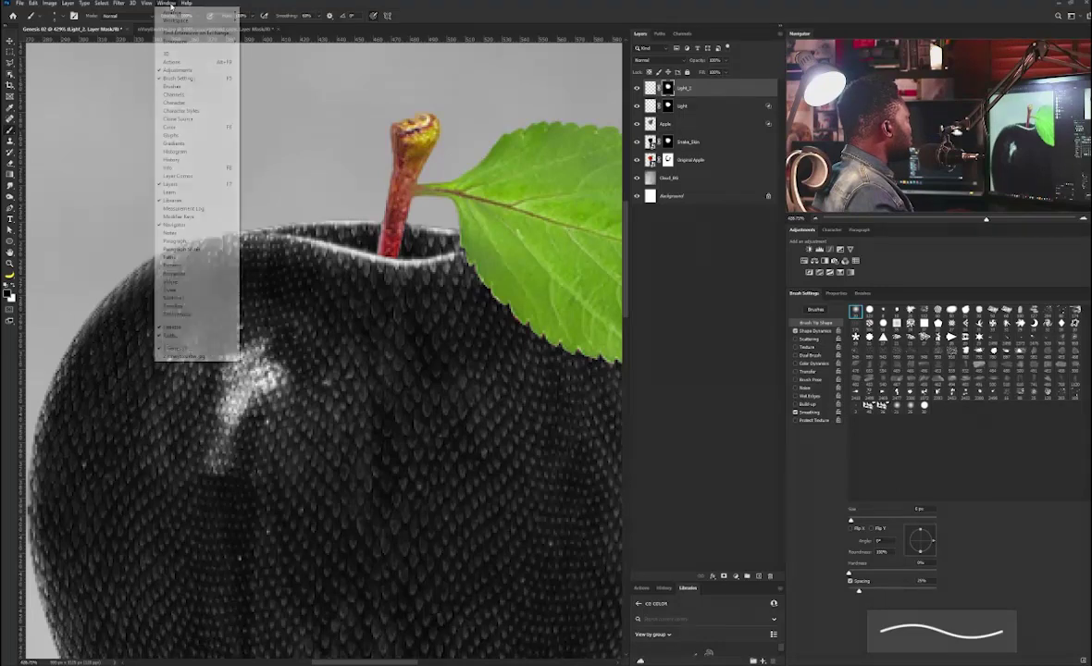
{"action": "left_click", "coordinate": [188, 271]}
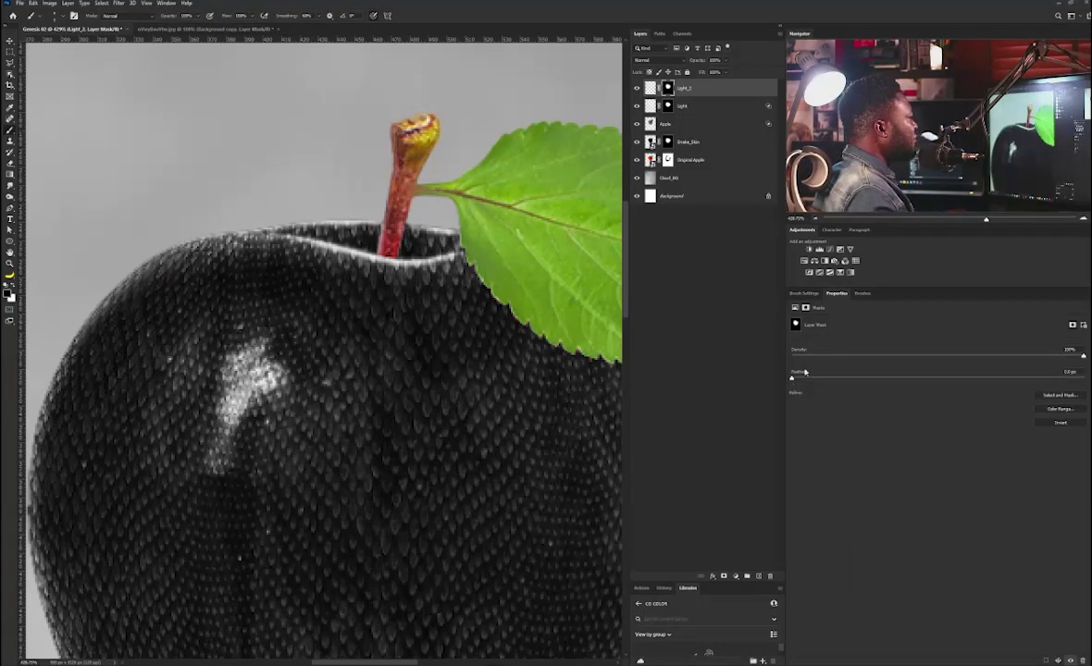
{"action": "left_click_drag", "start_coordinate": [803, 380], "coordinate": [810, 378]}
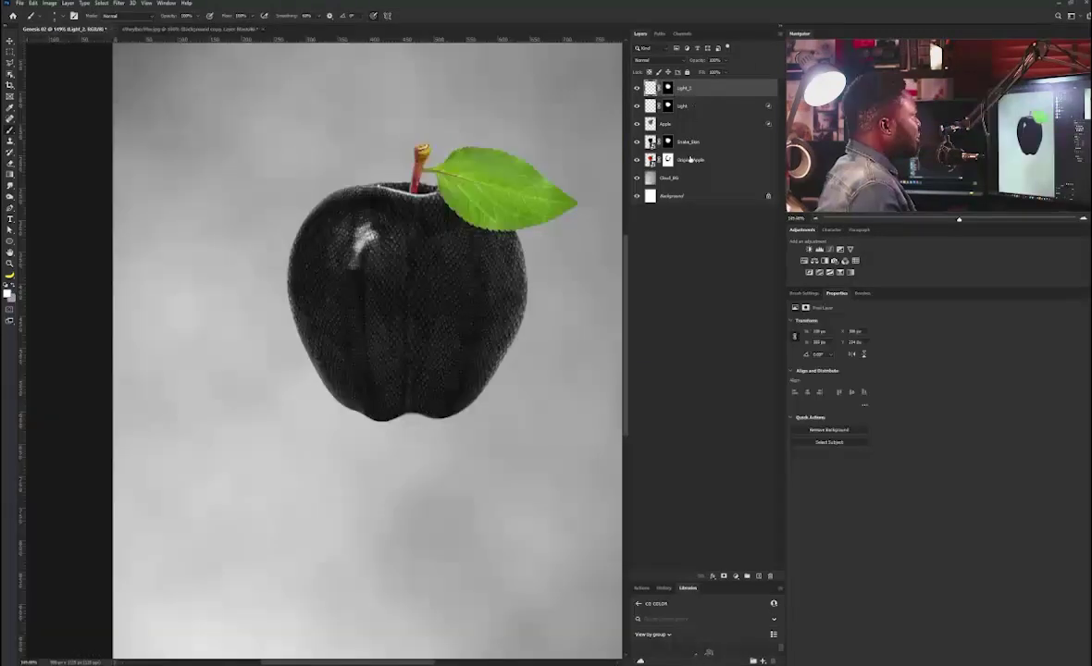
Group all the layers from Light_2 down to Original Apple
{"action": "left_click", "coordinate": [690, 159], "text": "shift"}
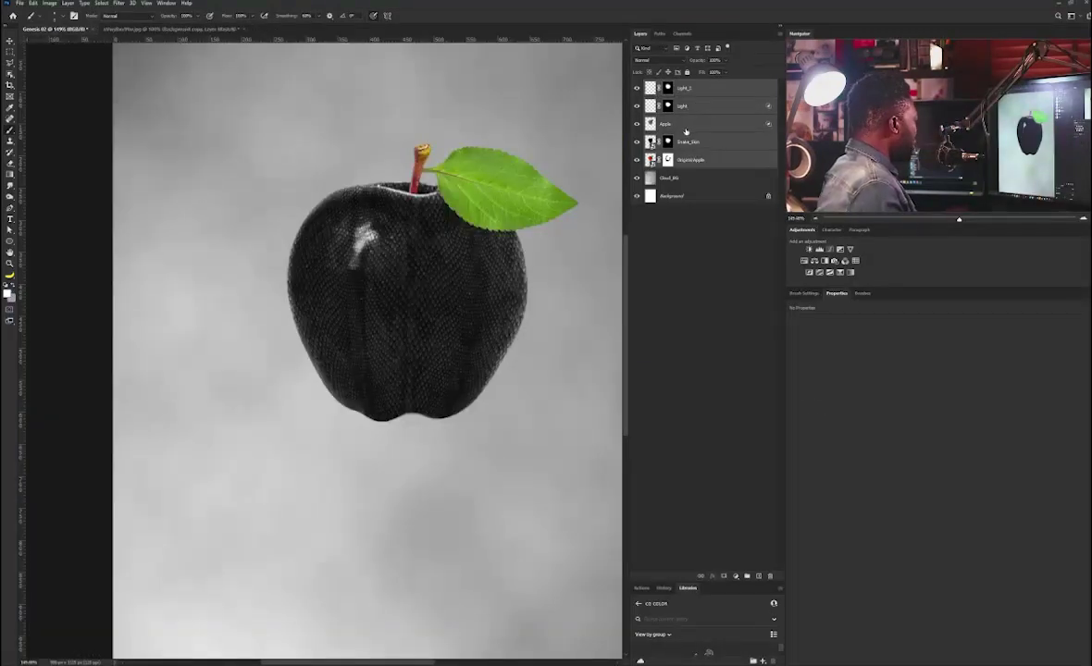
{"action": "key", "text": "ctrl+g"}
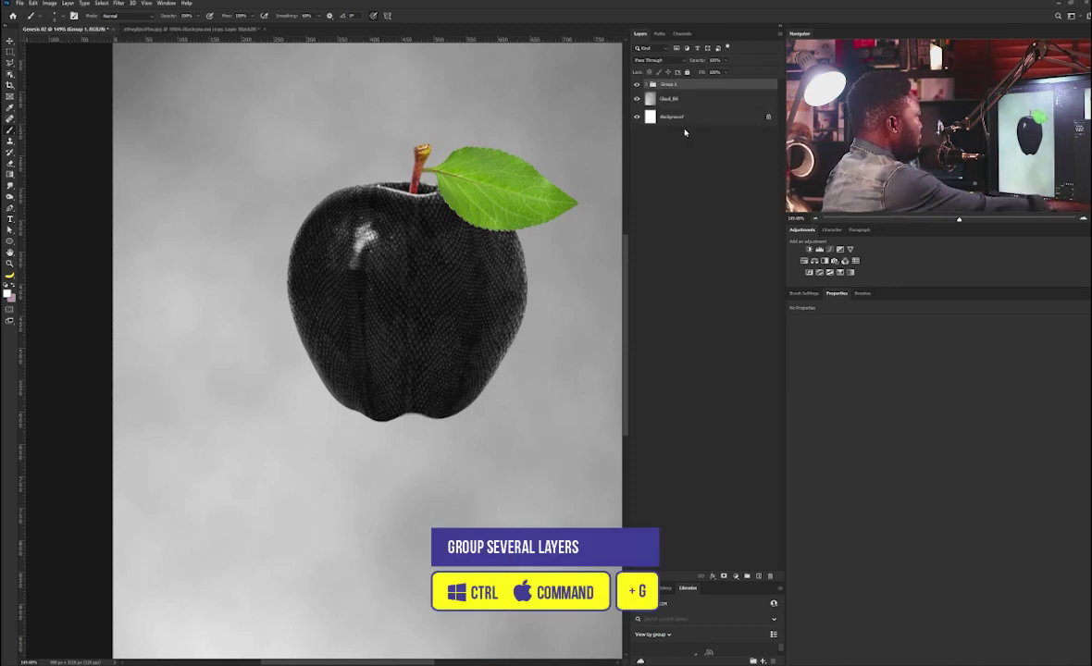
{"action": "key", "text": "v"}
Draw a closed drip-shaped path with the Pen tool, hanging from the hollow in the apple's bottom edge
{"action": "key", "text": "p"}
{"action": "scroll", "coordinate": [392, 435], "scroll_direction": "up", "scroll_amount": 3}
{"action": "left_click_drag", "start_coordinate": [357, 420], "coordinate": [294, 332]}
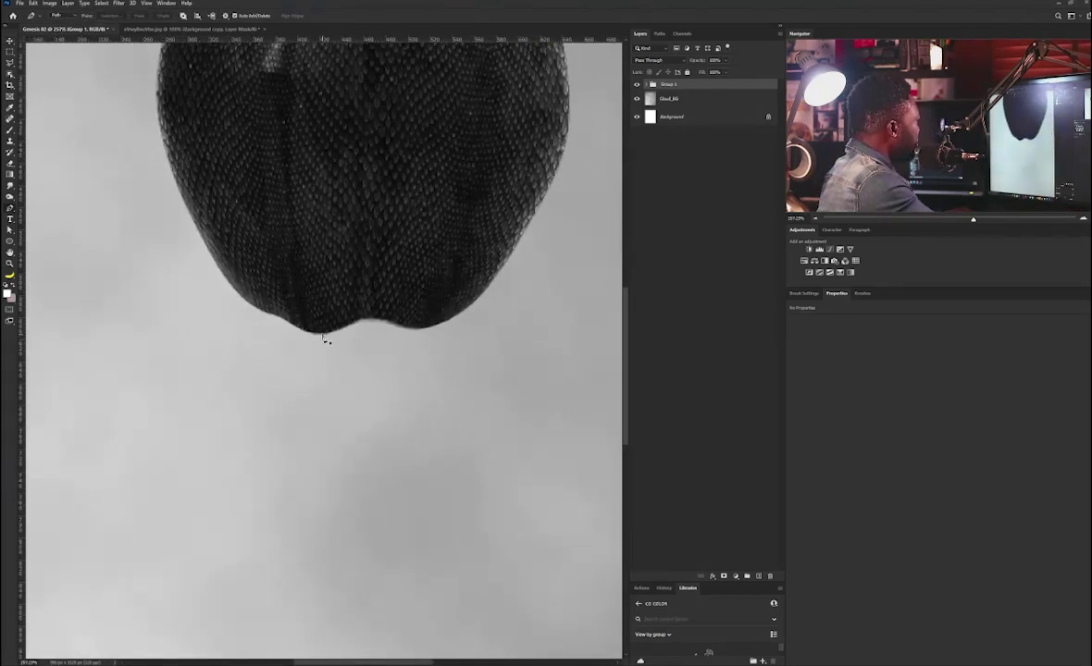
{"action": "left_click", "coordinate": [323, 334]}
{"action": "left_click_drag", "start_coordinate": [351, 383], "coordinate": [347, 418]}
{"action": "left_click_drag", "start_coordinate": [329, 498], "coordinate": [340, 476]}
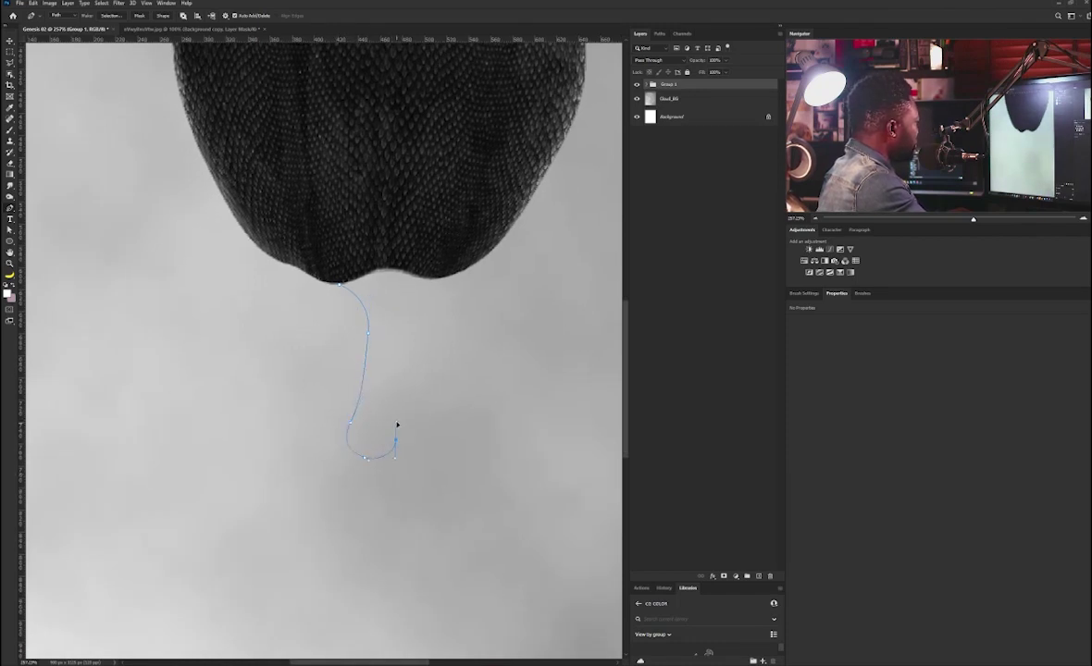
{"action": "left_click_drag", "start_coordinate": [383, 333], "coordinate": [385, 308]}
{"action": "left_click", "coordinate": [410, 276]}
{"action": "left_click", "coordinate": [410, 278]}
Refine the drip path's anchor points and curves into a narrow neck with a rounded, symmetrical drop
{"action": "key", "text": "a"}
{"action": "left_click_drag", "start_coordinate": [368, 332], "coordinate": [370, 338]}
{"action": "mouse_move", "coordinate": [351, 422]}
{"action": "left_mouse_down"}
{"action": "mouse_move", "coordinate": [395, 423]}
{"action": "mouse_move", "coordinate": [397, 462]}
{"action": "mouse_move", "coordinate": [353, 422]}
{"action": "left_mouse_up"}
{"action": "left_click_drag", "start_coordinate": [370, 340], "coordinate": [377, 342]}
{"action": "left_click_drag", "start_coordinate": [365, 392], "coordinate": [371, 341]}
{"action": "mouse_move", "coordinate": [368, 463]}
{"action": "left_mouse_down"}
{"action": "mouse_move", "coordinate": [396, 455]}
{"action": "mouse_move", "coordinate": [375, 454]}
{"action": "left_mouse_up"}
{"action": "left_click_drag", "start_coordinate": [357, 416], "coordinate": [355, 419]}
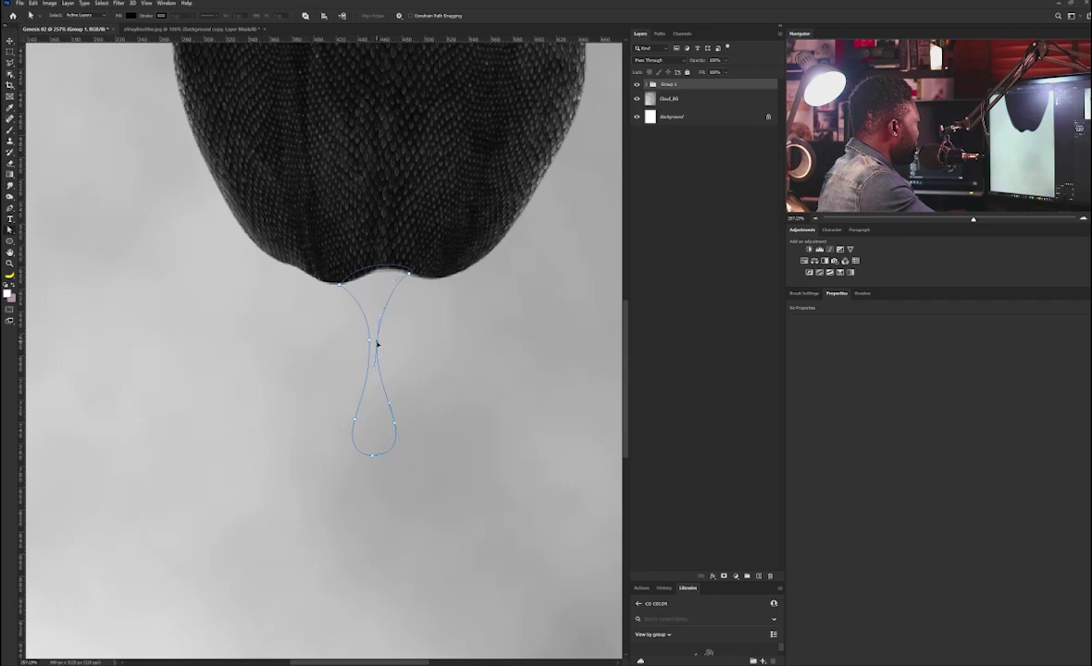
{"action": "left_click_drag", "start_coordinate": [373, 455], "coordinate": [374, 460]}
{"action": "left_click_drag", "start_coordinate": [369, 342], "coordinate": [367, 341]}
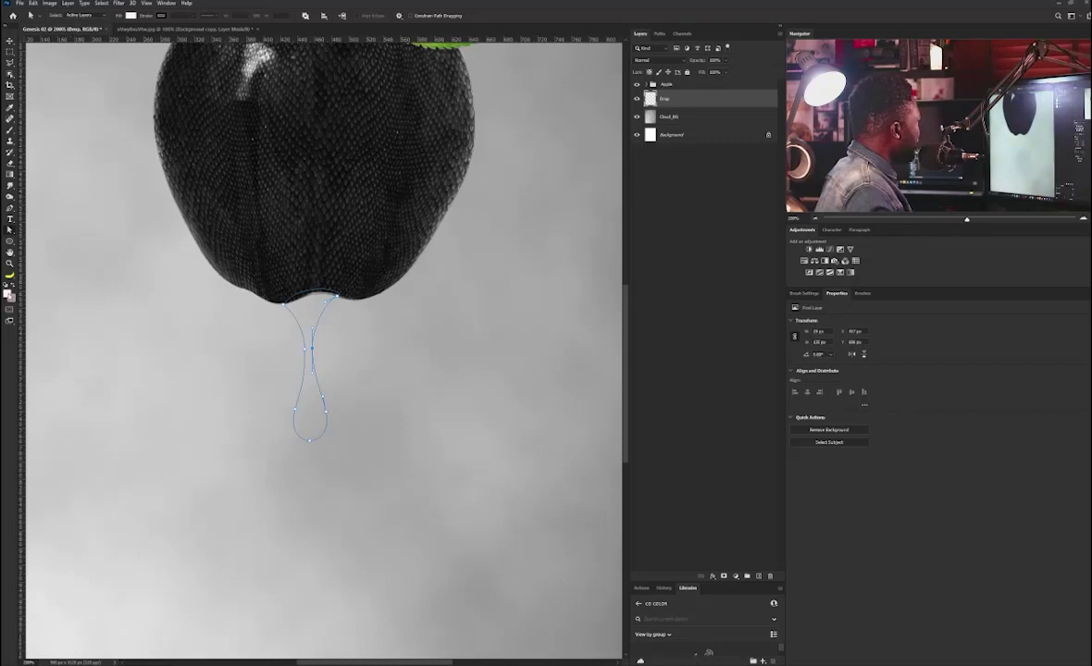
Fill the drip path on the Drop layer with dark grey #242424 sampled from the apple, leaving no selection active
{"action": "left_click", "coordinate": [9, 293]}
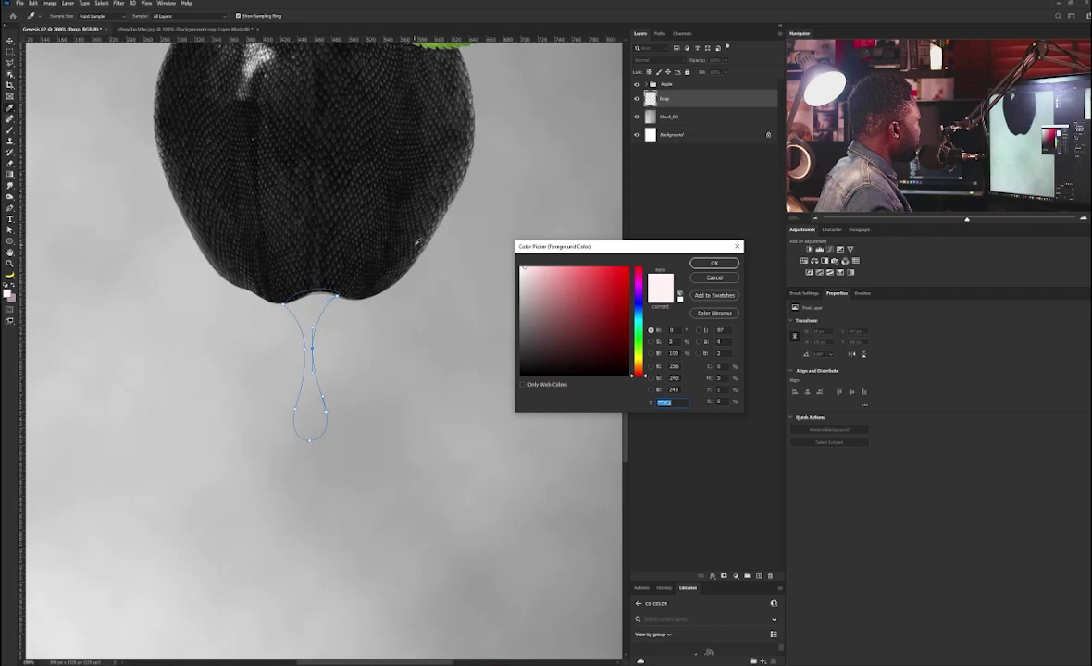
{"action": "left_click", "coordinate": [419, 243]}
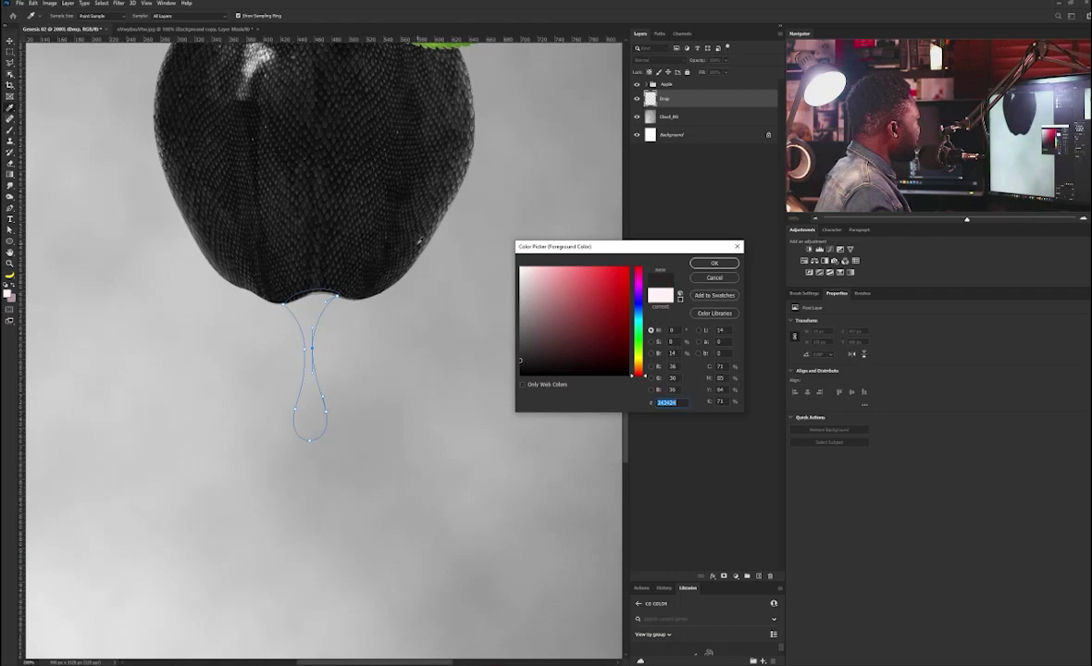
{"action": "left_click", "coordinate": [714, 263]}
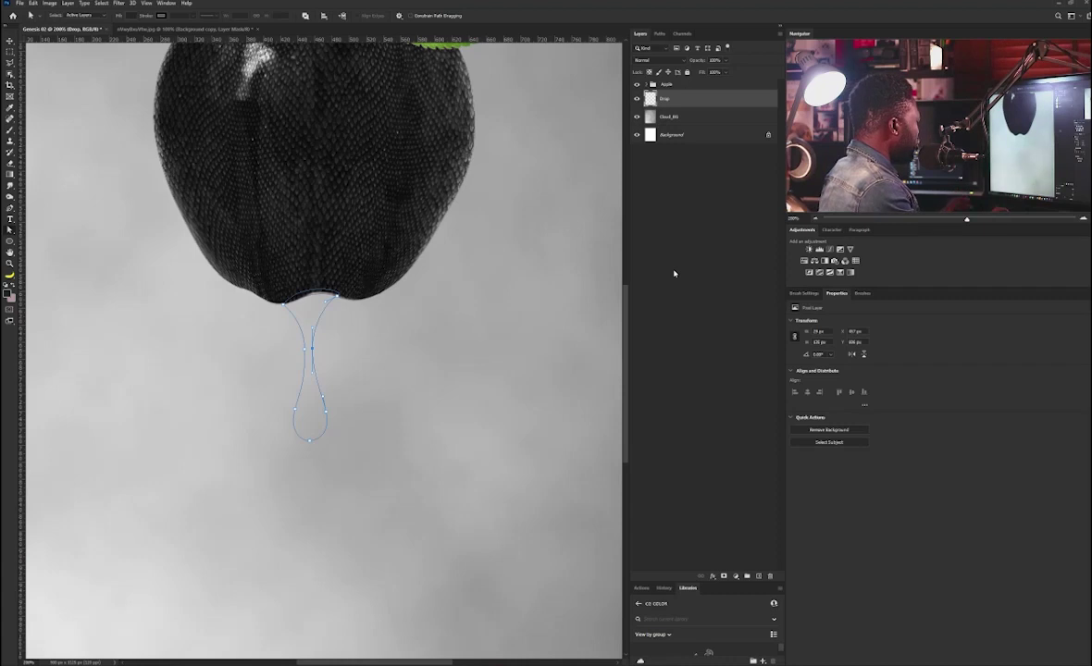
{"action": "key", "text": "ctrl+Return"}
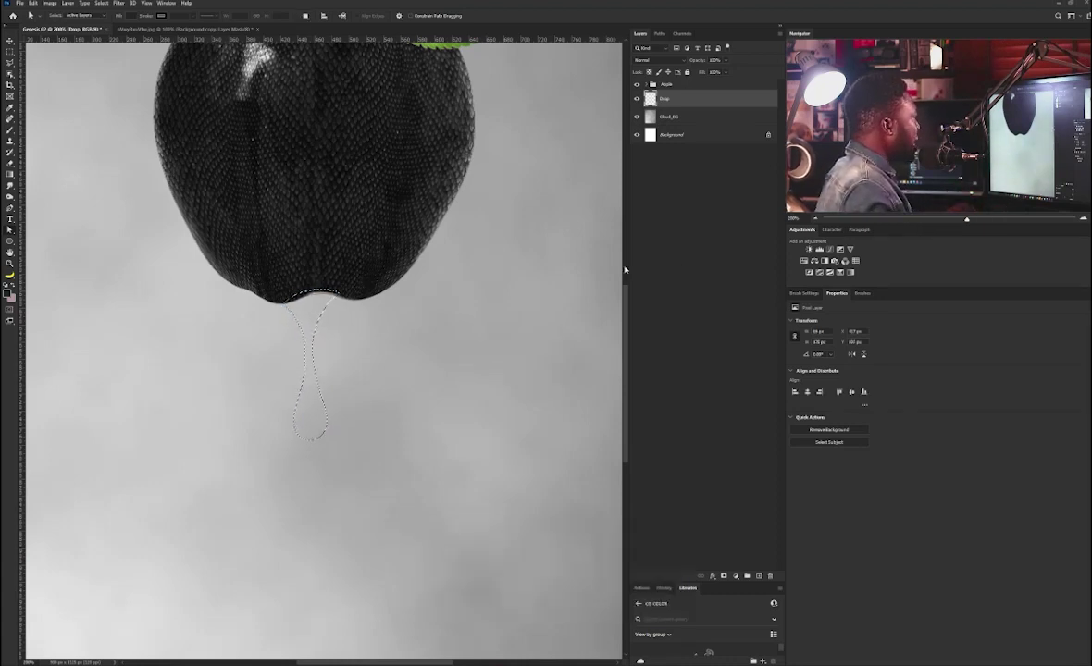
{"action": "key", "text": "alt+BackSpace"}
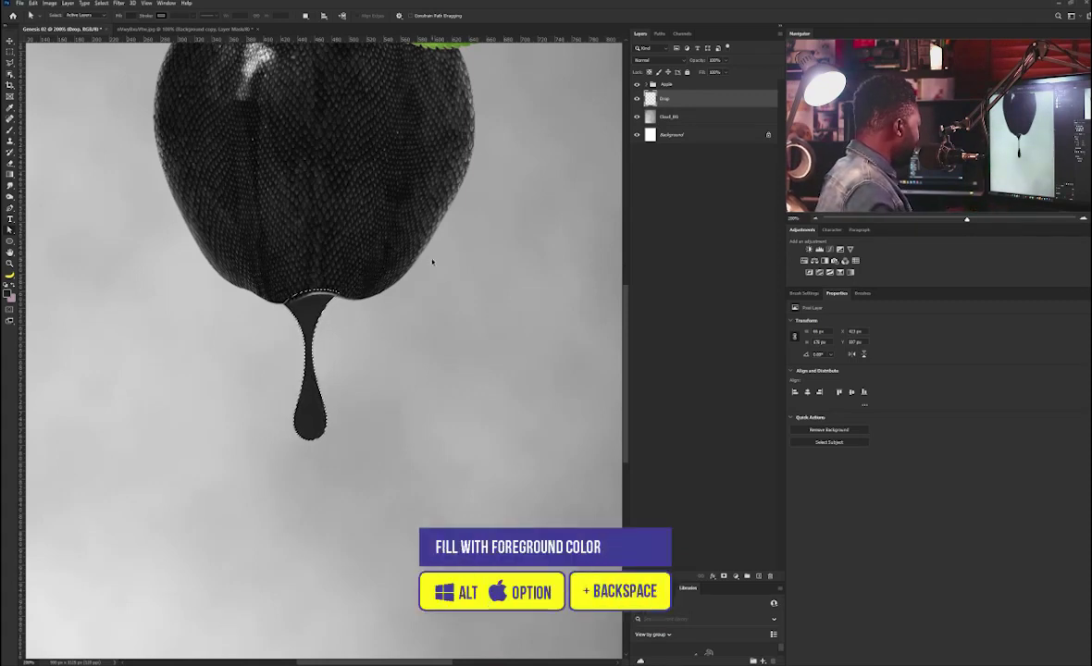
{"action": "key", "text": "ctrl+d"}
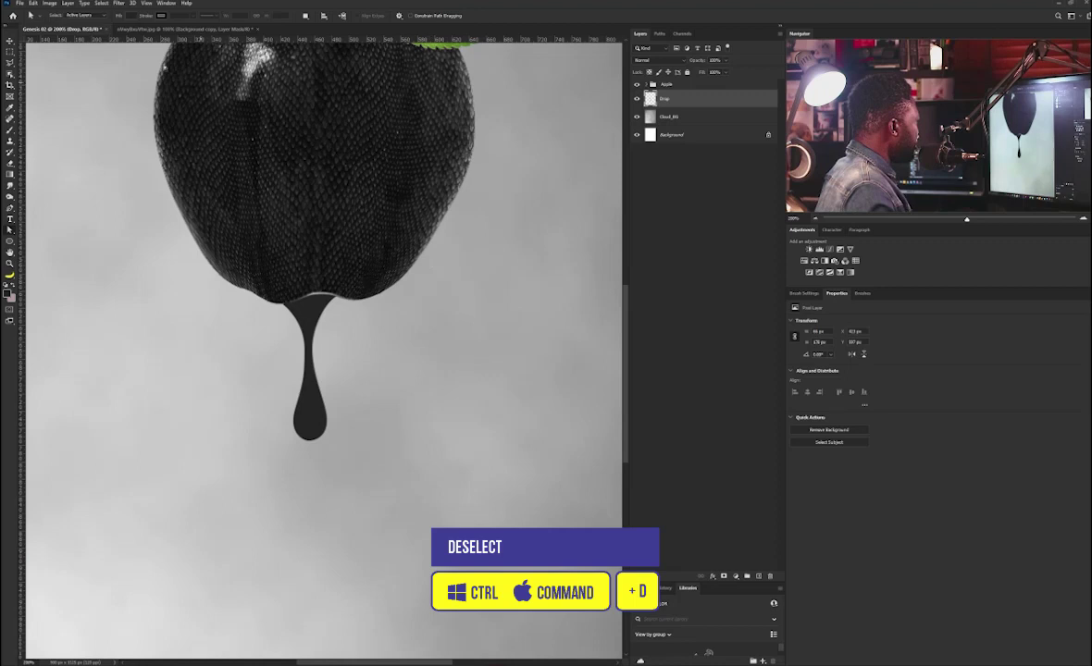
Shift the filled drop slightly to the right beneath the apple
{"action": "left_click", "coordinate": [9, 41]}
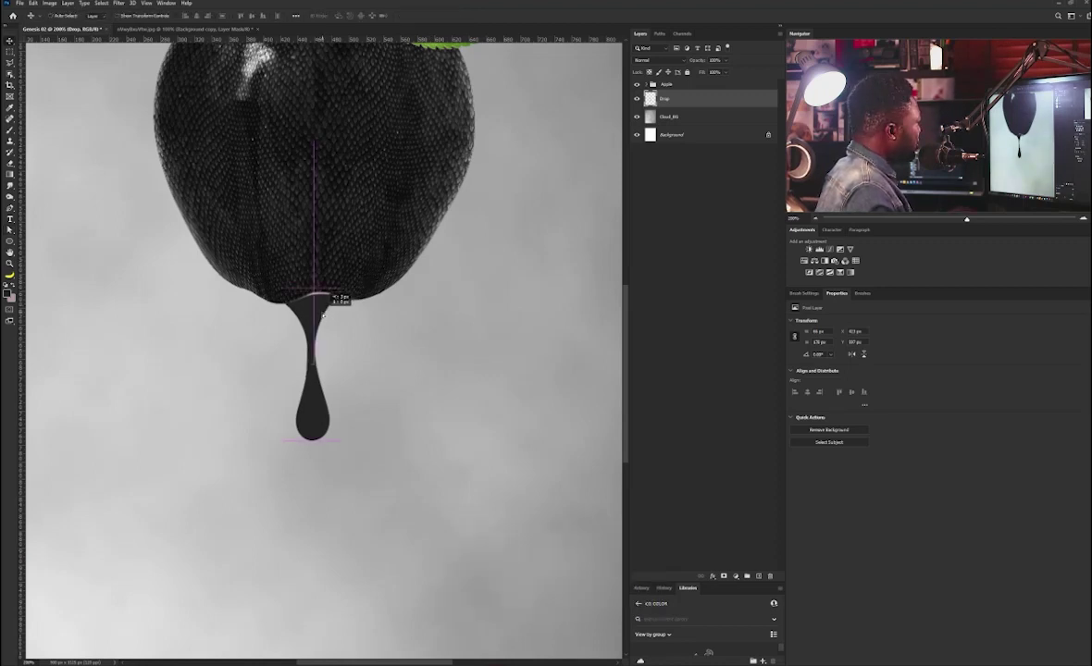
{"action": "scroll", "coordinate": [324, 244], "scroll_direction": "down", "scroll_amount": 2}
{"action": "scroll", "coordinate": [324, 244], "scroll_direction": "up", "scroll_amount": 2}
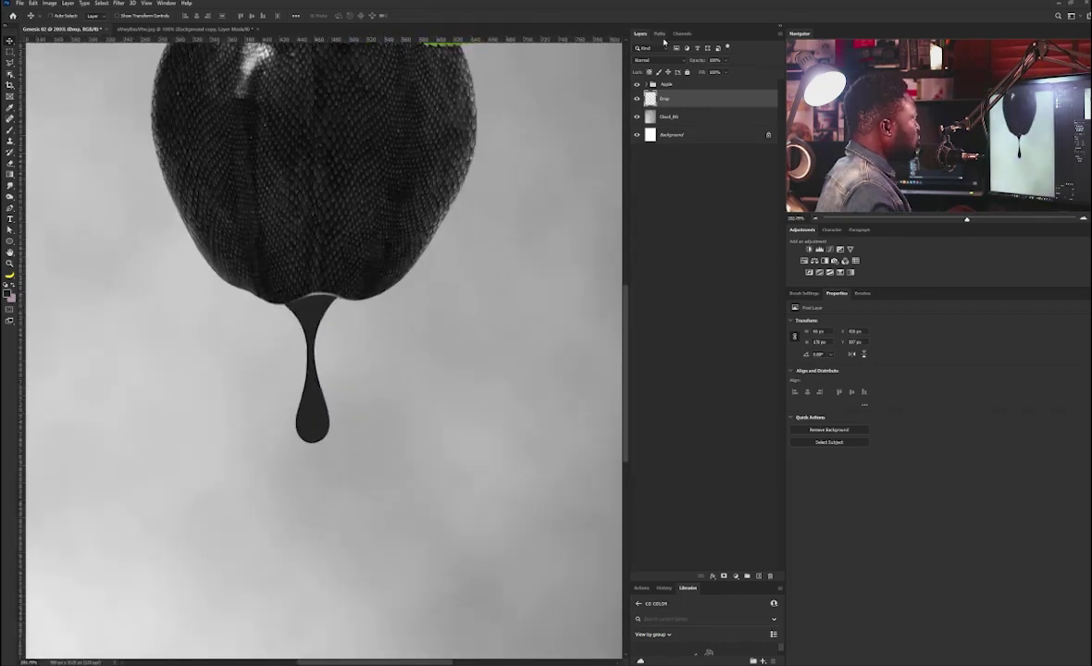
Load the Drop layer's outline as a selection and create a new layer named Light_Liquid above it
{"action": "left_click", "coordinate": [650, 99], "text": "ctrl"}
{"action": "left_click", "coordinate": [651, 99], "text": "ctrl"}
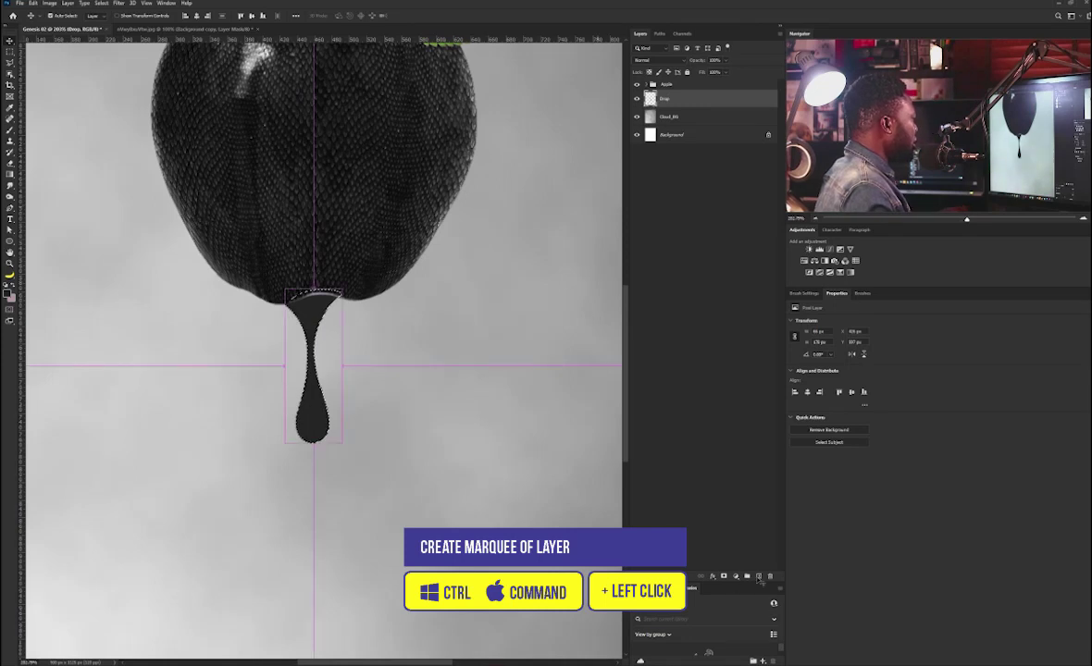
{"action": "left_click", "coordinate": [757, 576], "text": "alt"}
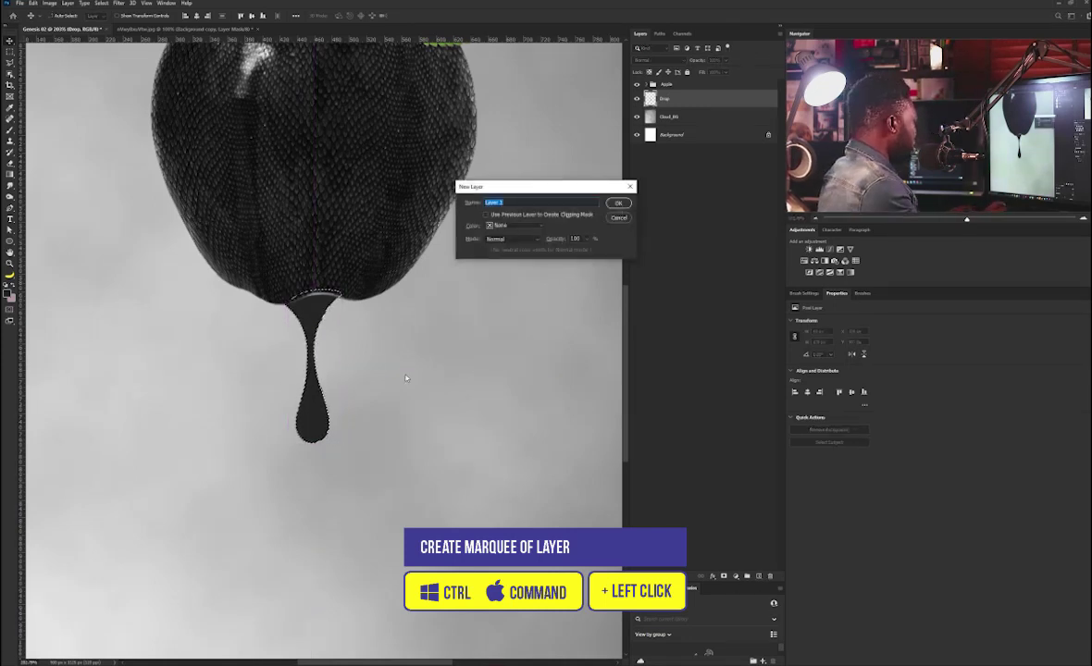
{"action": "type", "text": "Light"}
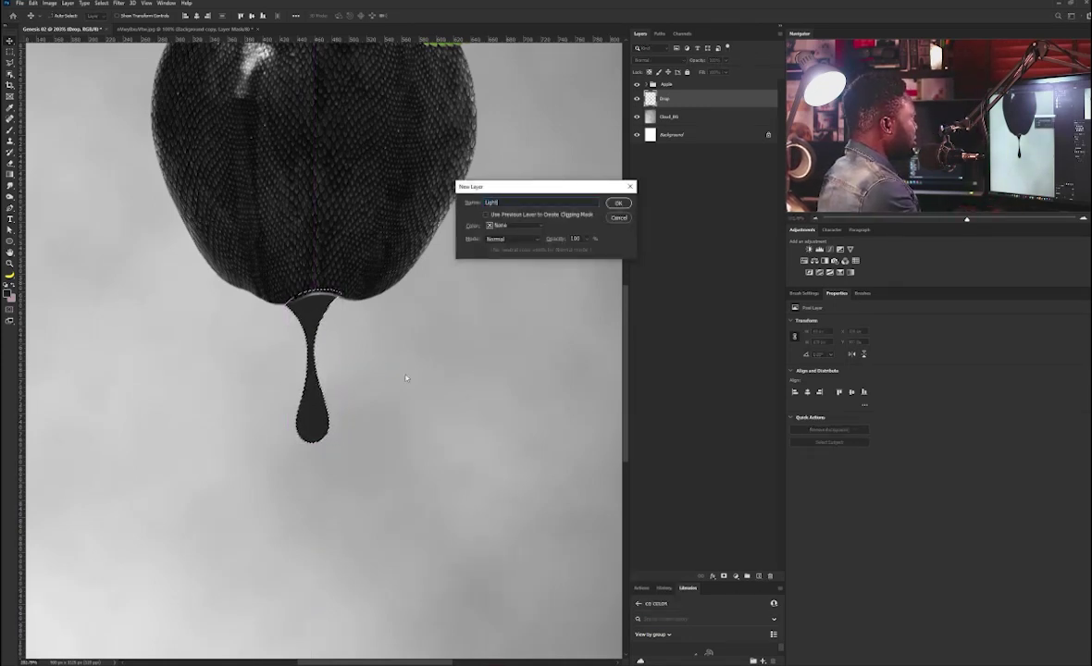
{"action": "type", "text": "_L"}
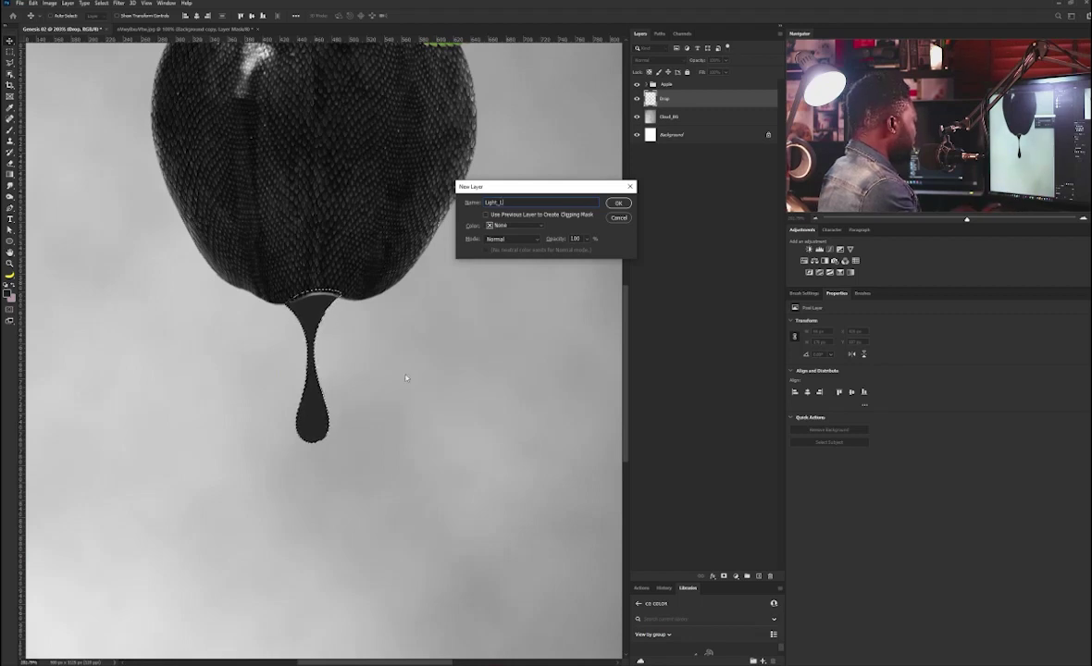
{"action": "type", "text": "iquid"}
{"action": "key", "text": "Return"}
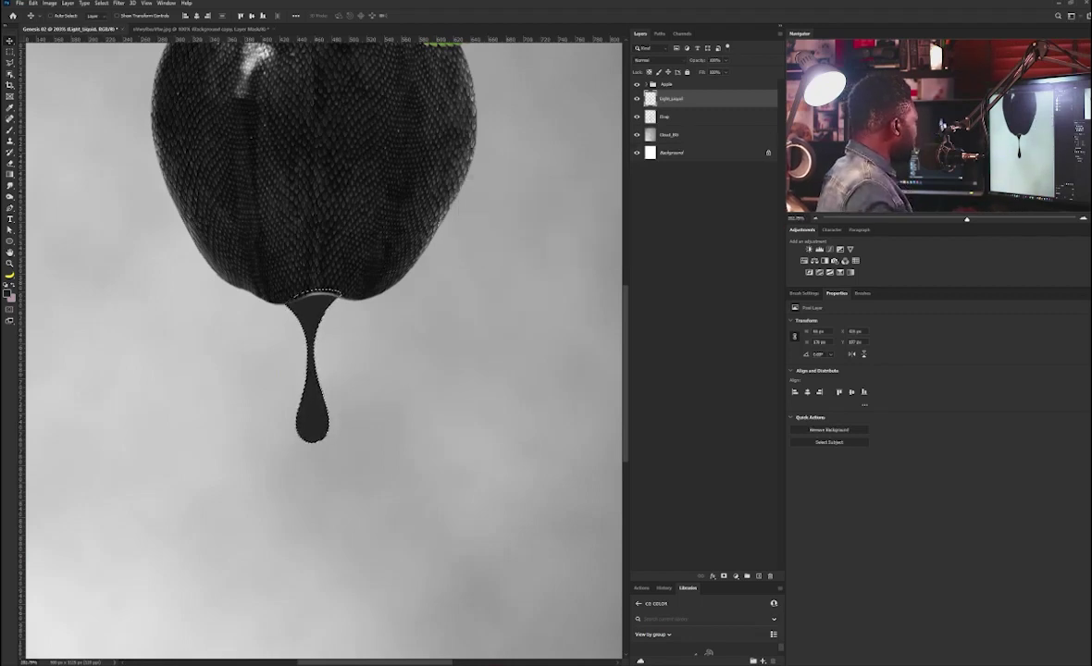
Set the foreground colour to near-white for the Brush tool and hide the drop's selection outline
{"action": "left_click", "coordinate": [8, 294]}
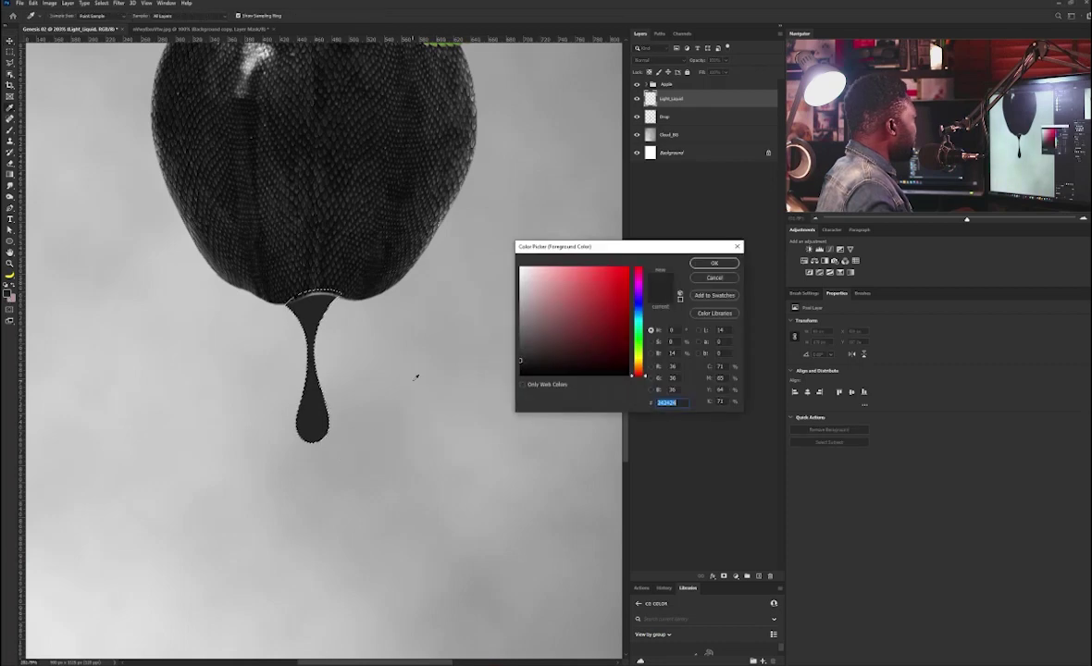
{"action": "left_click_drag", "start_coordinate": [527, 279], "coordinate": [505, 273]}
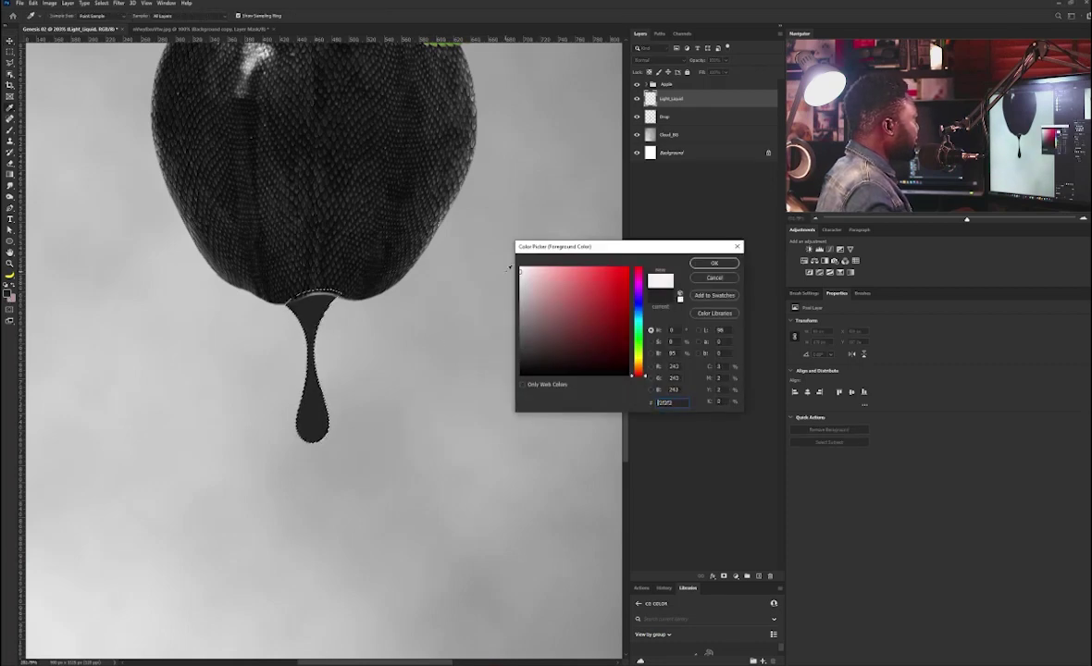
{"action": "left_click", "coordinate": [696, 263]}
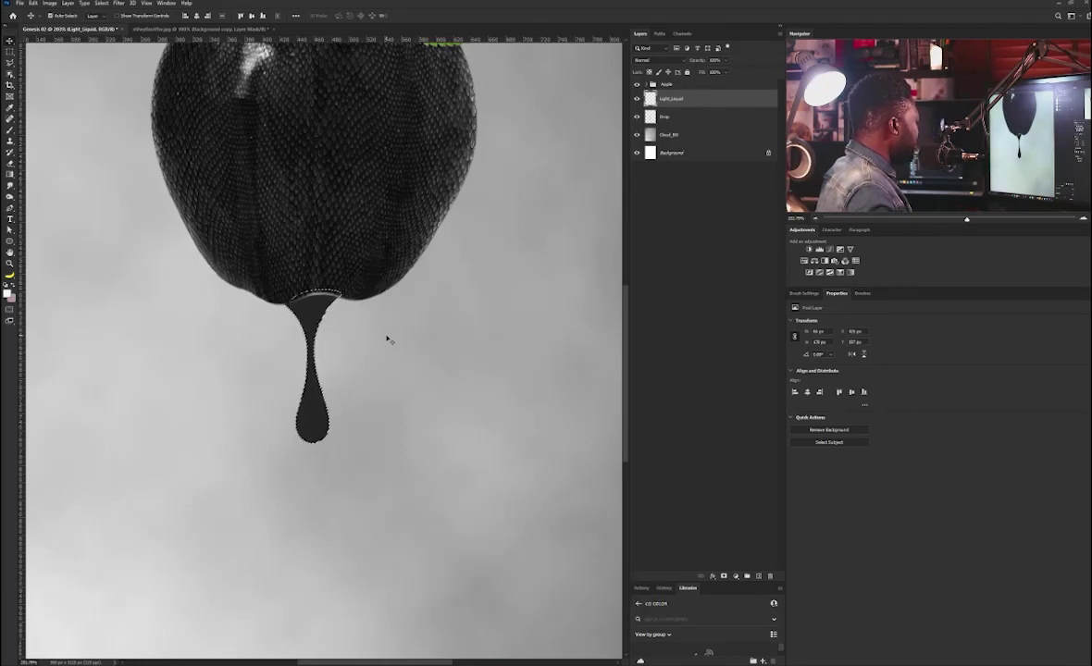
{"action": "key", "text": "ctrl+h"}
{"action": "key", "text": "b"}
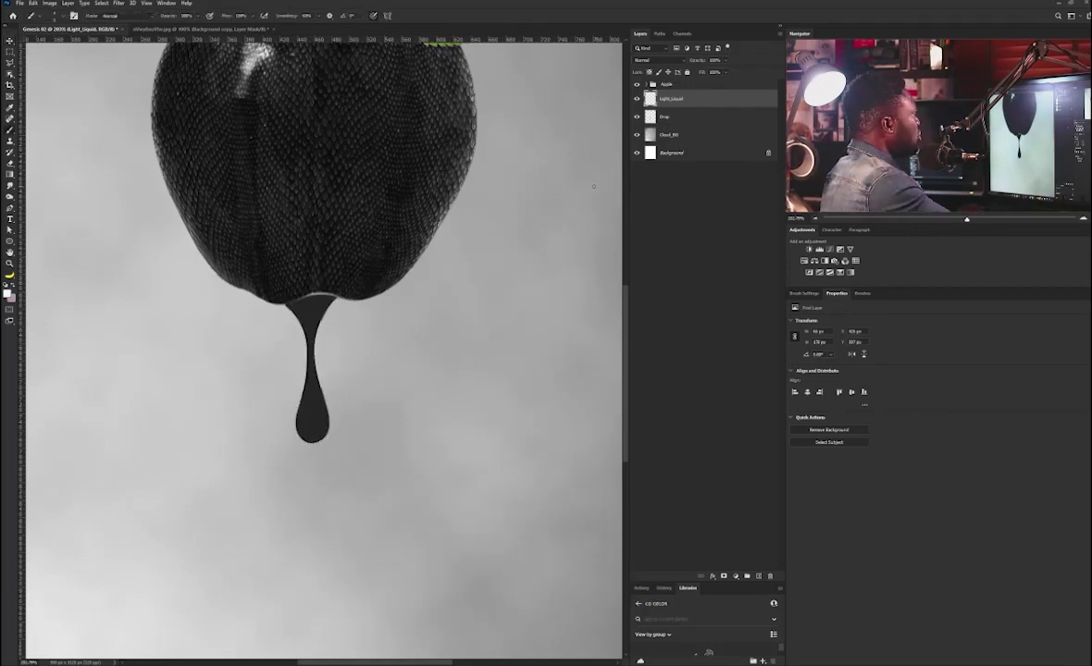
Set up a soft round brush of 50 px with pressure-controlled size turned off
{"action": "left_click", "coordinate": [804, 292]}
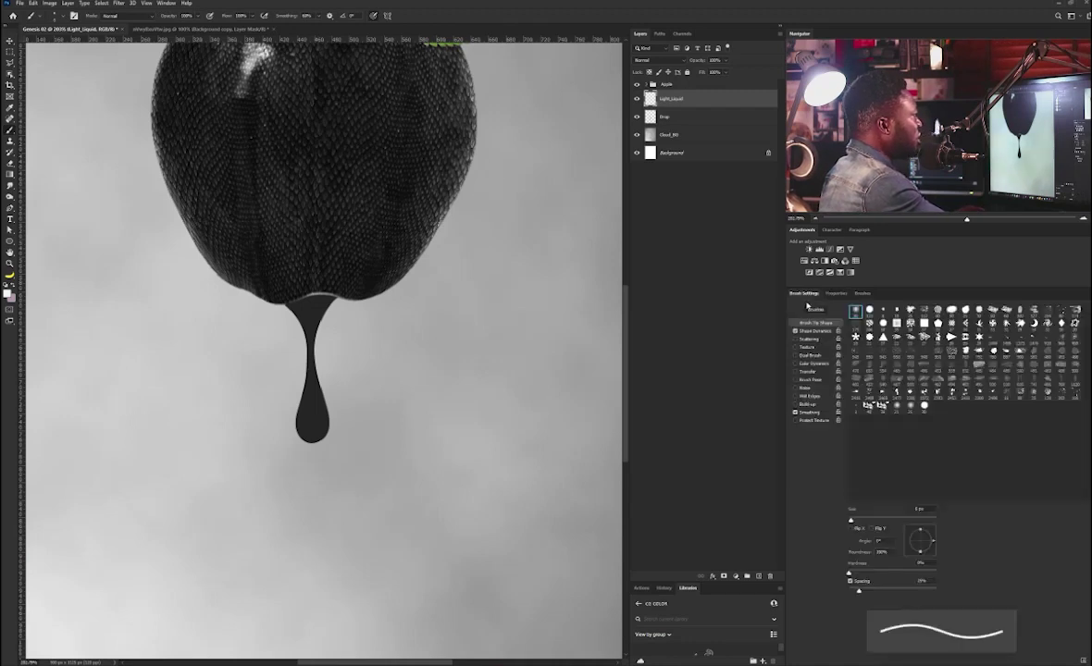
{"action": "left_click", "coordinate": [855, 313]}
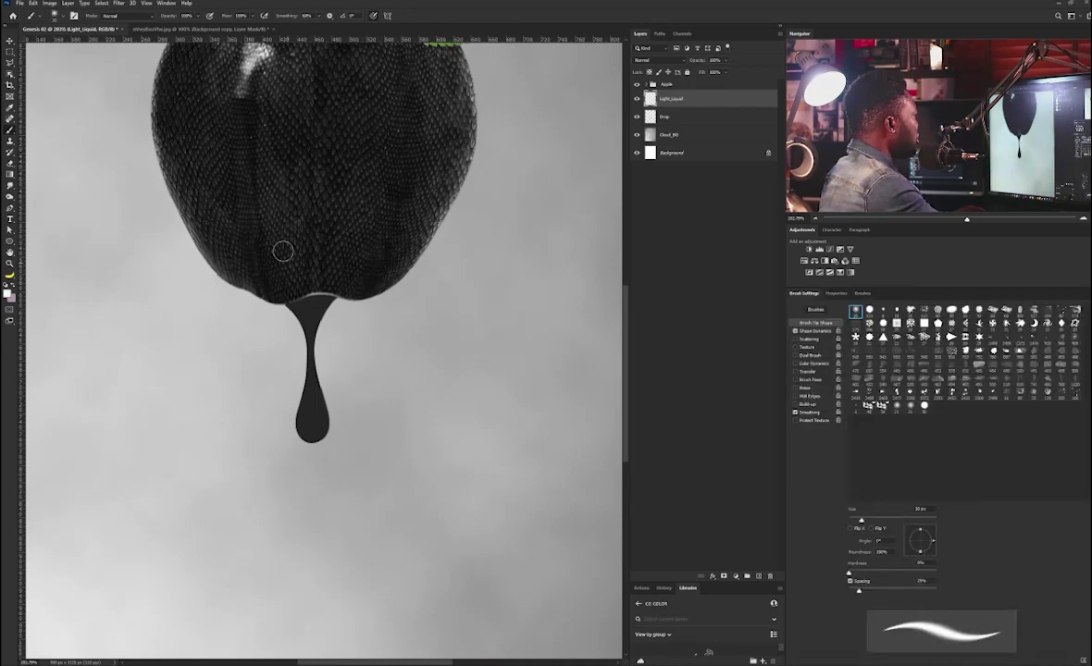
{"action": "key", "text": "]"}
{"action": "key", "text": "]"}
{"action": "key", "text": "]"}
{"action": "key", "text": "]"}
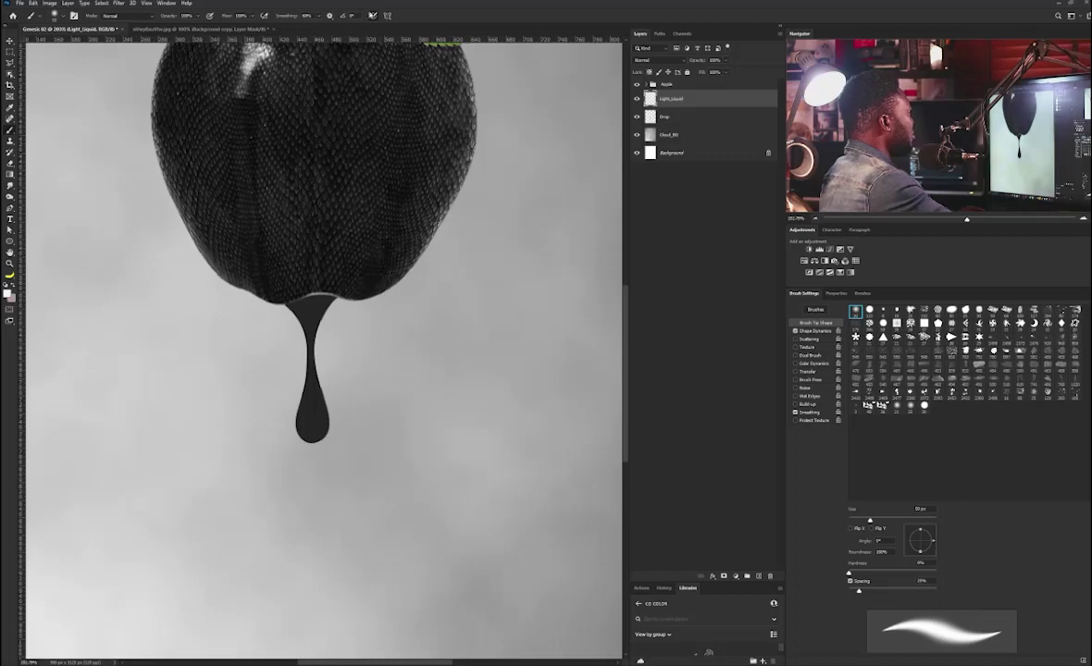
{"action": "left_click", "coordinate": [373, 17]}
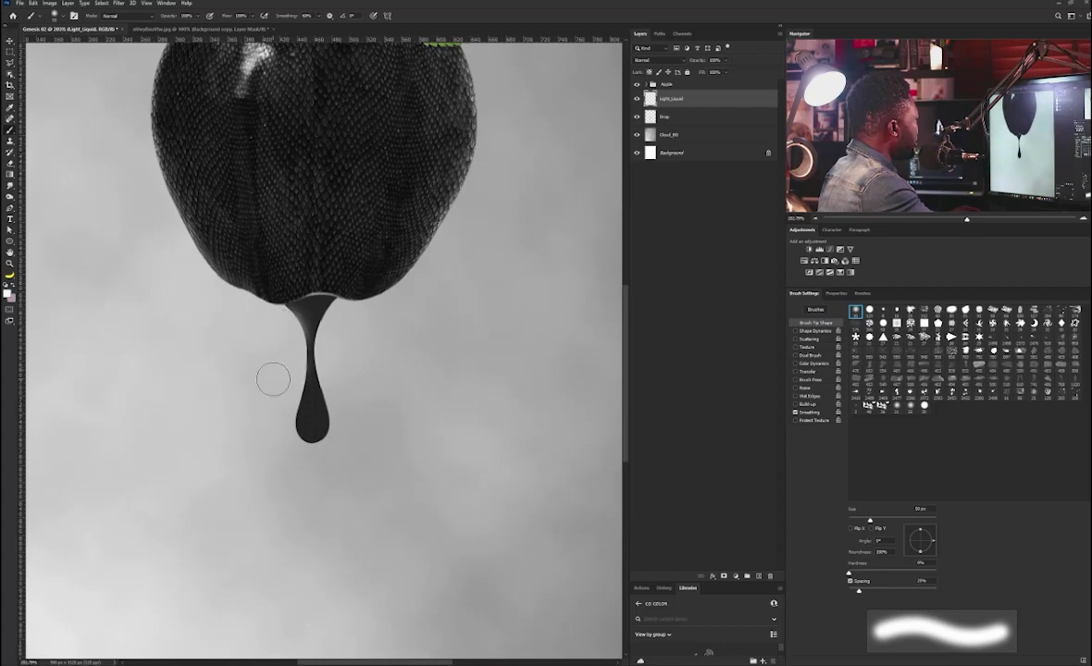
Reduce the soft brush to about 25 px and paint faint highlights along the drop's edges on Light_Liquid
{"action": "key", "text": "bracketleft"}
{"action": "key", "text": "bracketleft"}
{"action": "key", "text": "bracketleft"}
{"action": "key", "text": "bracketright"}
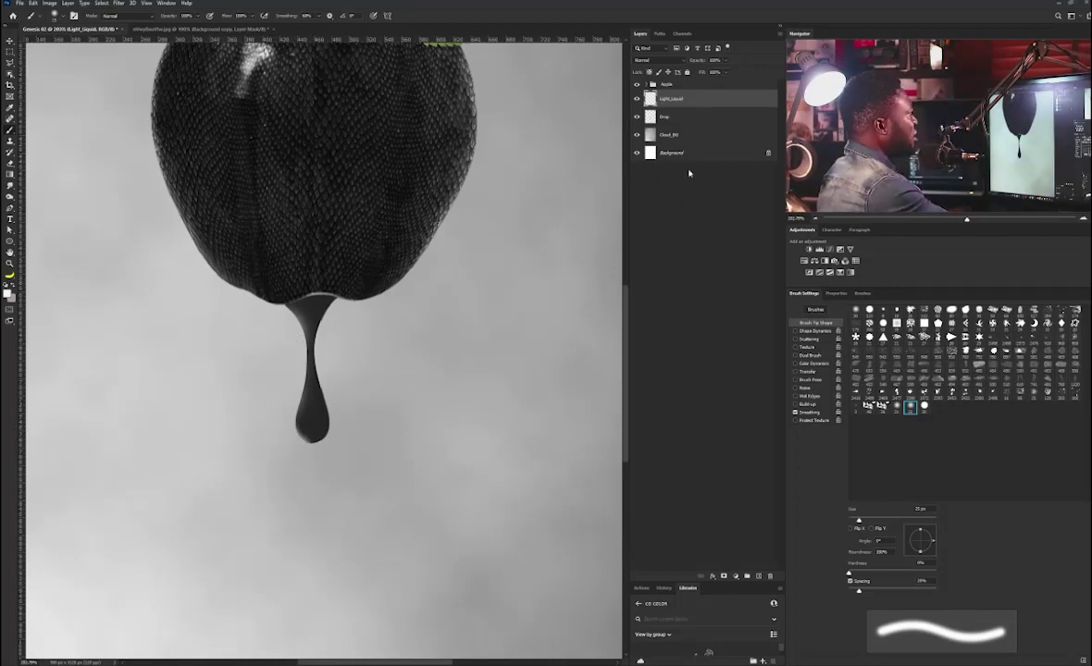
Create a new layer above Light_Liquid and enable Shape Dynamics for the brush
{"action": "key", "text": "ctrl+shift+alt+n"}
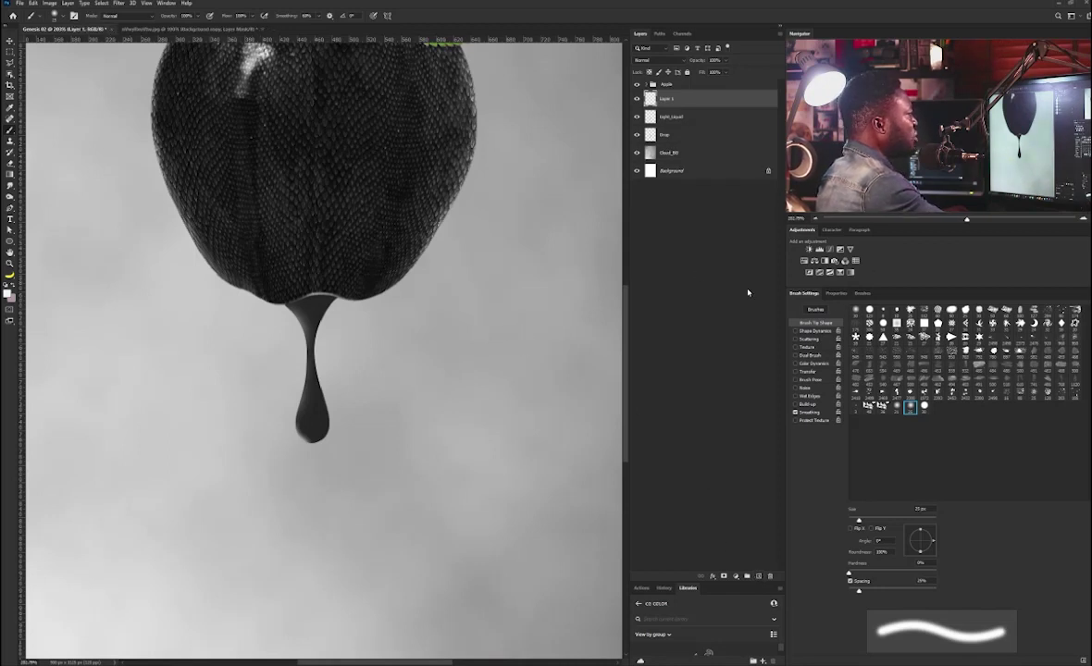
{"action": "left_click", "coordinate": [795, 330]}
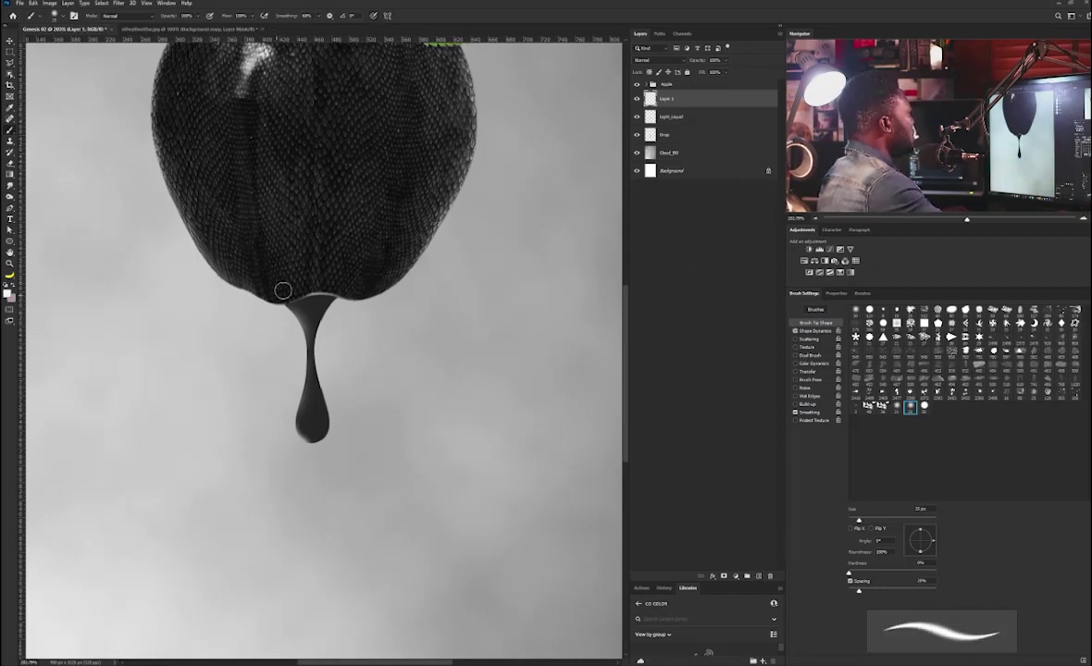
Reduce the soft brush to a few pixels in size for painting fine highlights on the liquid drop
{"action": "key", "text": "bracketleft"}
{"action": "key", "text": "bracketleft"}
{"action": "key", "text": "bracketleft"}
{"action": "key", "text": "bracketleft"}
{"action": "key", "text": "bracketleft"}
{"action": "key", "text": "bracketleft"}
{"action": "key", "text": "bracketleft"}
{"action": "key", "text": "bracketleft"}
{"action": "key", "text": "bracketleft"}
{"action": "key", "text": "bracketleft"}
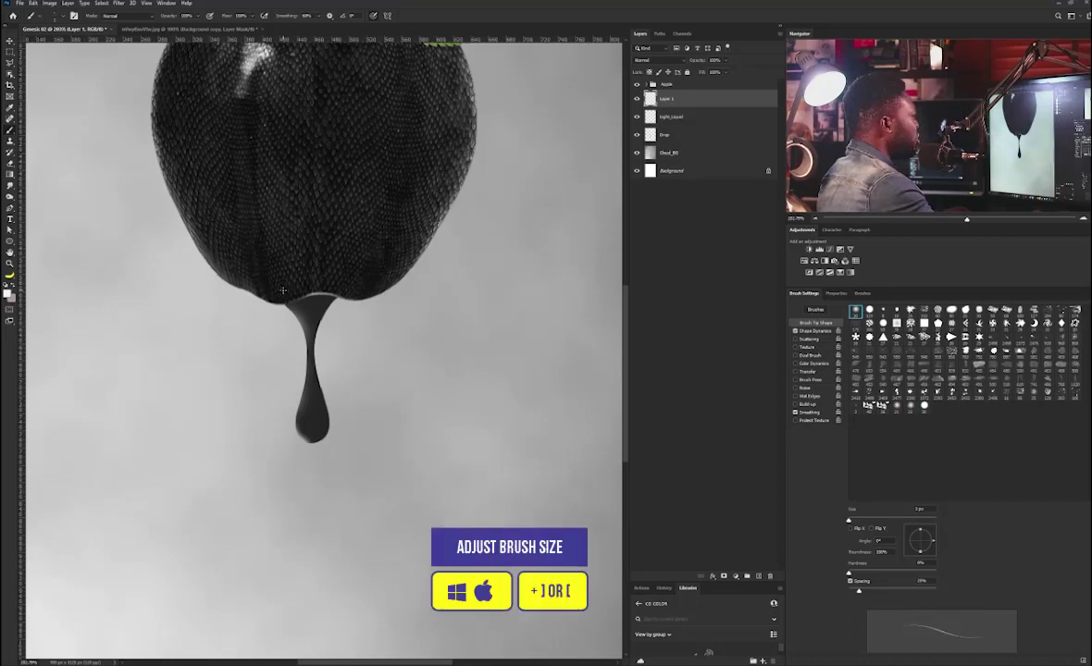
{"action": "key", "text": "bracketright"}
{"action": "key", "text": "bracketright"}
{"action": "left_click_drag", "start_coordinate": [302, 309], "coordinate": [347, 344]}
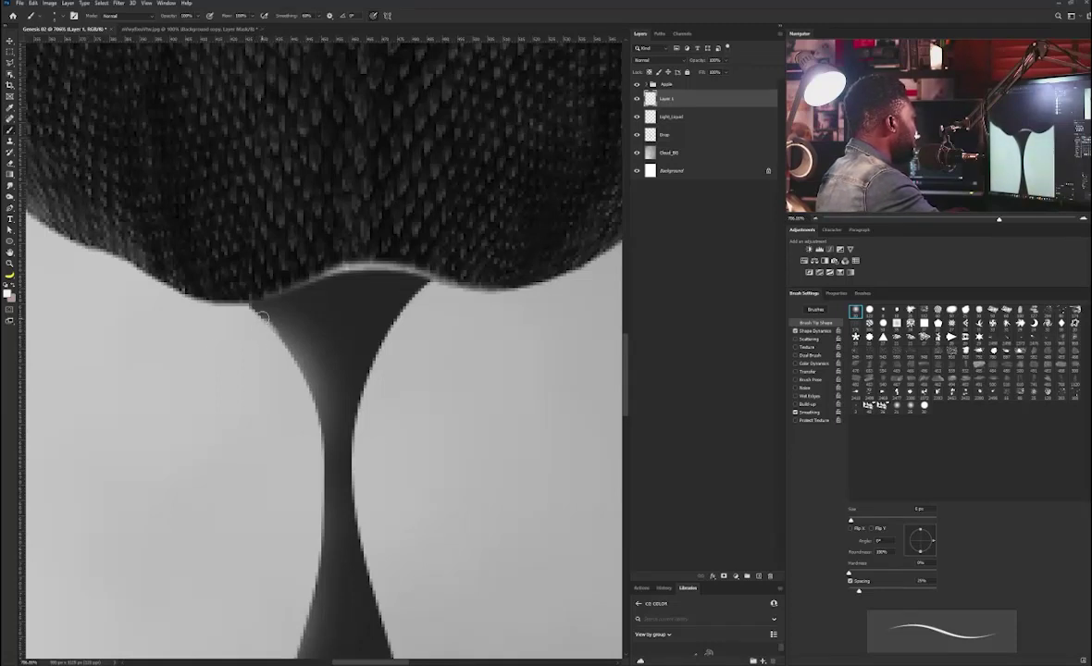
{"action": "scroll", "coordinate": [334, 449], "scroll_direction": "down", "scroll_amount": 5}
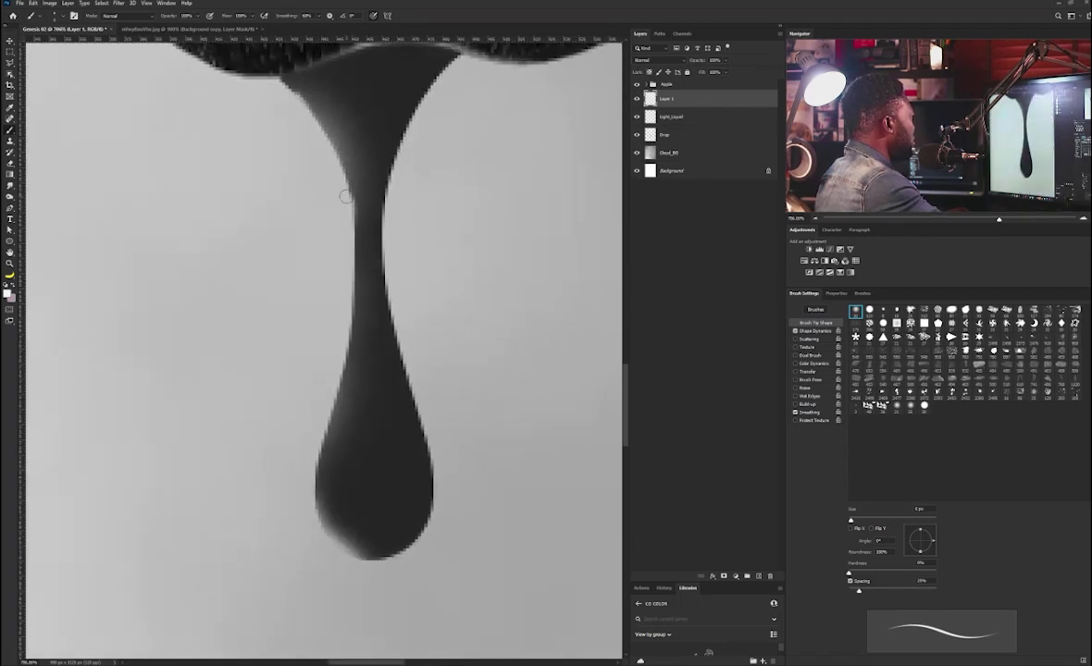
Paint thin white highlight streaks along the drop's left side and a bright dot on its bulb, undoing unsatisfactory strokes
{"action": "mouse_move", "coordinate": [346, 196]}
{"action": "left_mouse_down"}
{"action": "mouse_move", "coordinate": [357, 311]}
{"action": "mouse_move", "coordinate": [332, 459]}
{"action": "mouse_move", "coordinate": [387, 365]}
{"action": "left_mouse_up"}
{"action": "key", "text": "ctrl+z"}
{"action": "left_click_drag", "start_coordinate": [416, 244], "coordinate": [394, 318]}
{"action": "key", "text": "ctrl+z"}
{"action": "left_click_drag", "start_coordinate": [383, 324], "coordinate": [368, 250]}
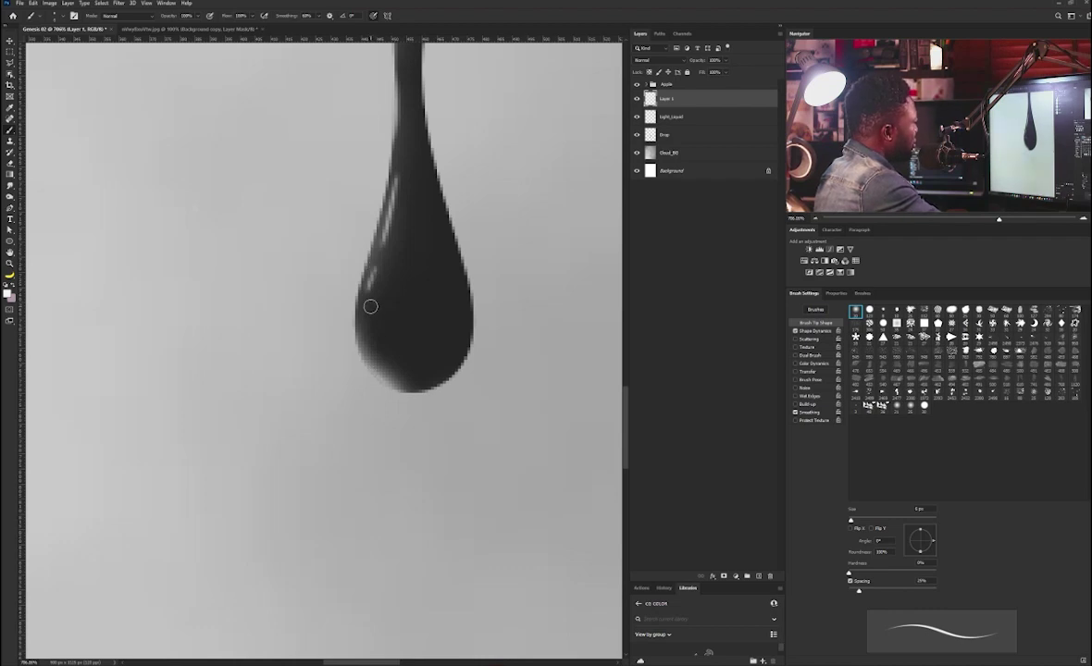
{"action": "left_click", "coordinate": [369, 308]}
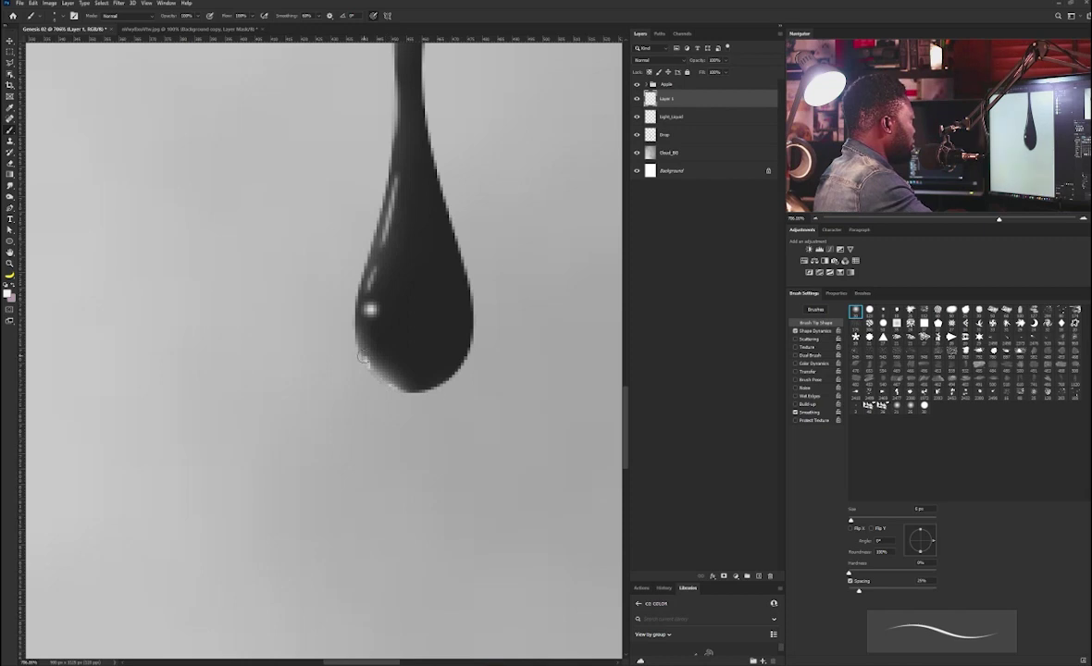
{"action": "scroll", "coordinate": [352, 339], "scroll_direction": "down", "scroll_amount": 5}
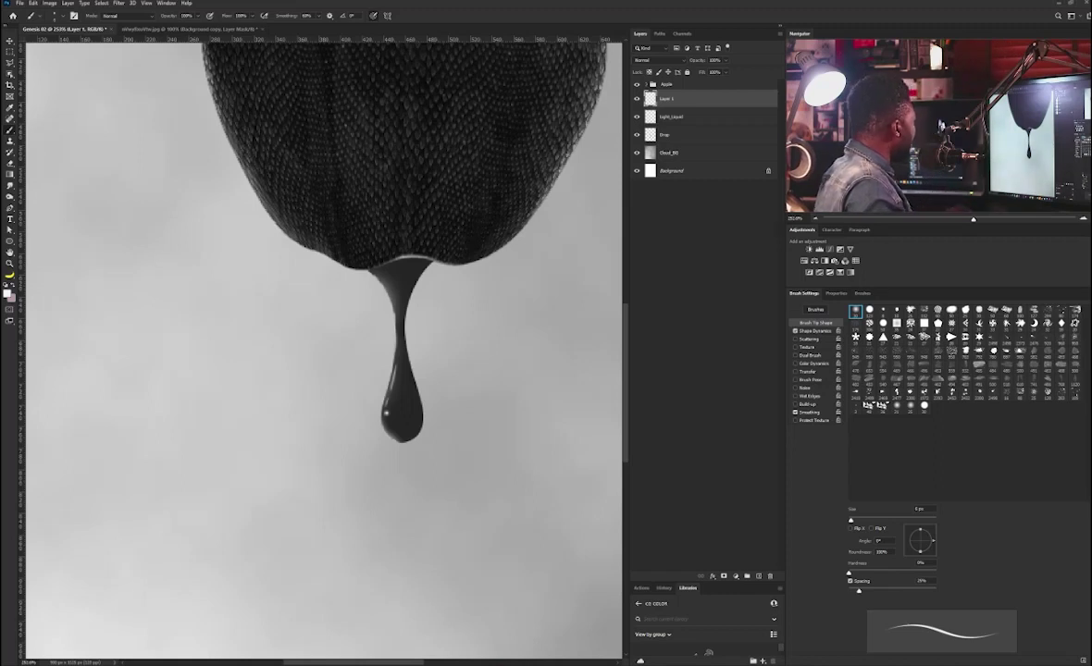
Place the Adam N Eve silhouette image and scale it down to fit at the base of the drop's bulb
{"action": "left_click_drag", "start_coordinate": [426, 199], "coordinate": [444, 234]}
{"action": "left_click_drag", "start_coordinate": [478, 278], "coordinate": [404, 408]}
{"action": "key", "text": "Return"}
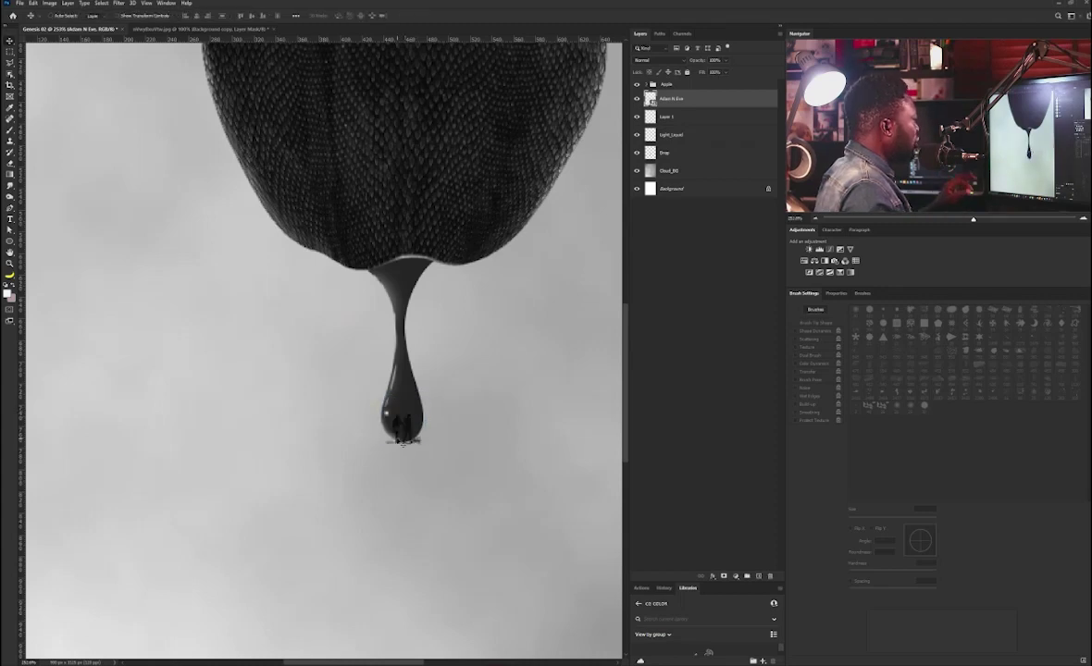
Apply a white Color Overlay effect to the Adam N Eve silhouette
{"action": "left_click", "coordinate": [713, 577]}
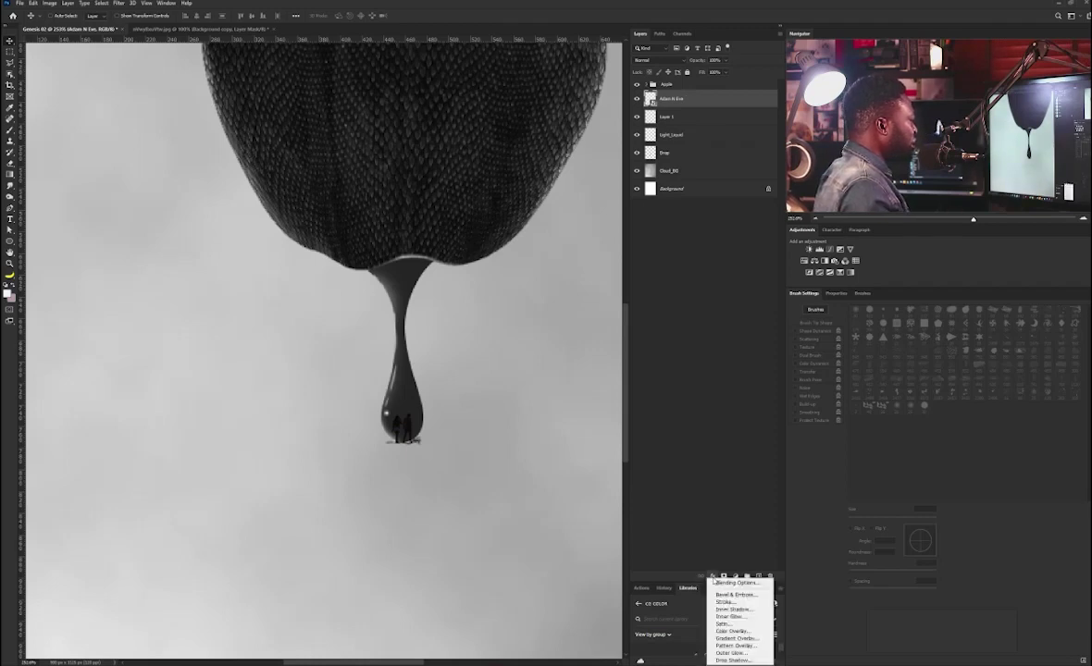
{"action": "left_click", "coordinate": [738, 632]}
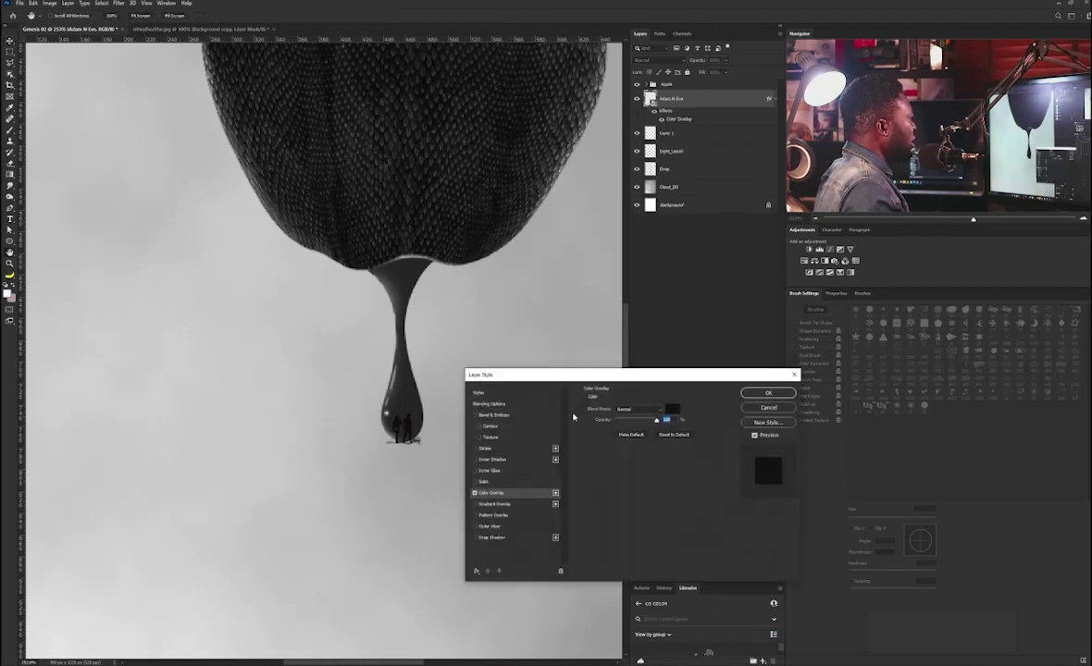
{"action": "left_click_drag", "start_coordinate": [574, 375], "coordinate": [575, 270]}
{"action": "left_click", "coordinate": [673, 304]}
{"action": "left_click_drag", "start_coordinate": [577, 312], "coordinate": [519, 265]}
{"action": "left_click", "coordinate": [702, 263]}
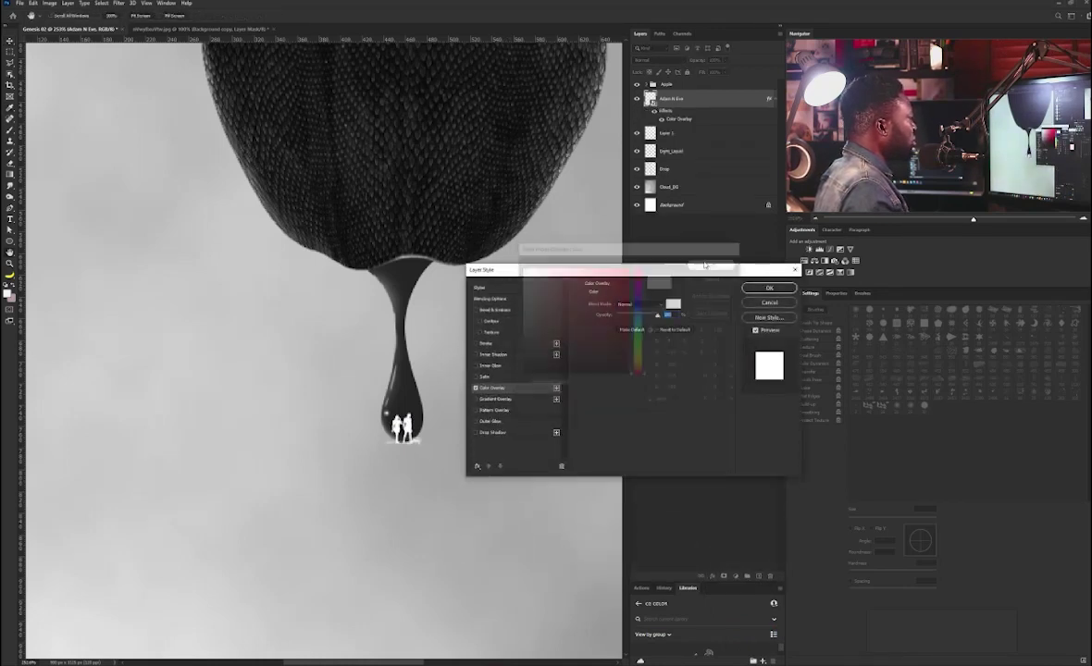
{"action": "left_click", "coordinate": [769, 287]}
Lower the Adam N Eve layer's opacity to 30% and mask it to the shape of the Drop layer
{"action": "left_click", "coordinate": [727, 60]}
{"action": "left_click_drag", "start_coordinate": [704, 72], "coordinate": [698, 71]}
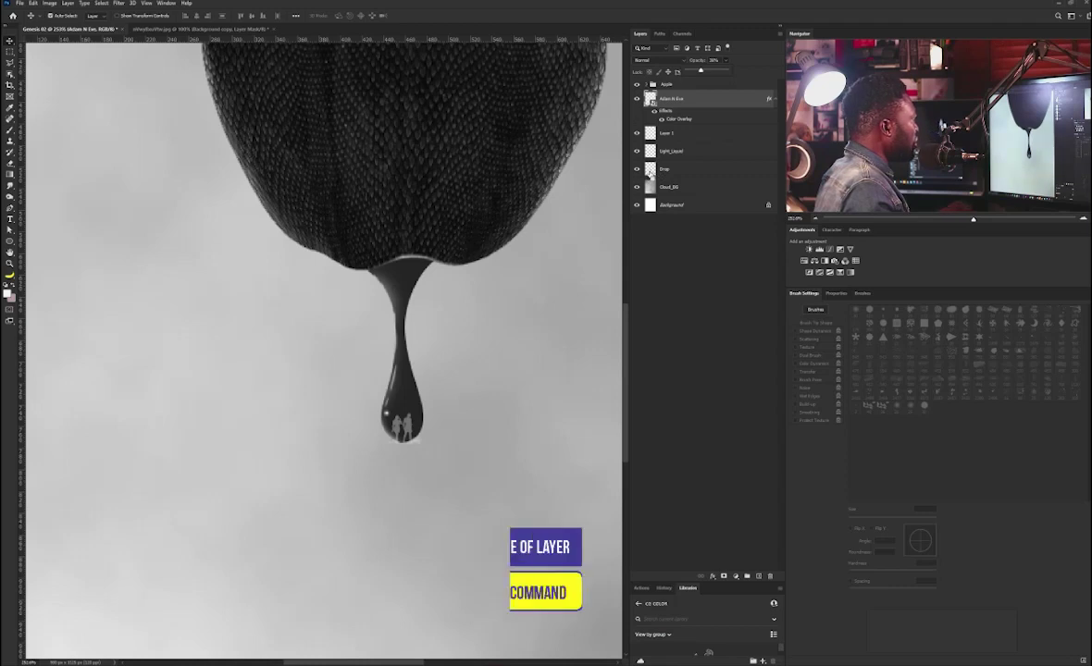
{"action": "left_click", "coordinate": [650, 170], "text": "ctrl"}
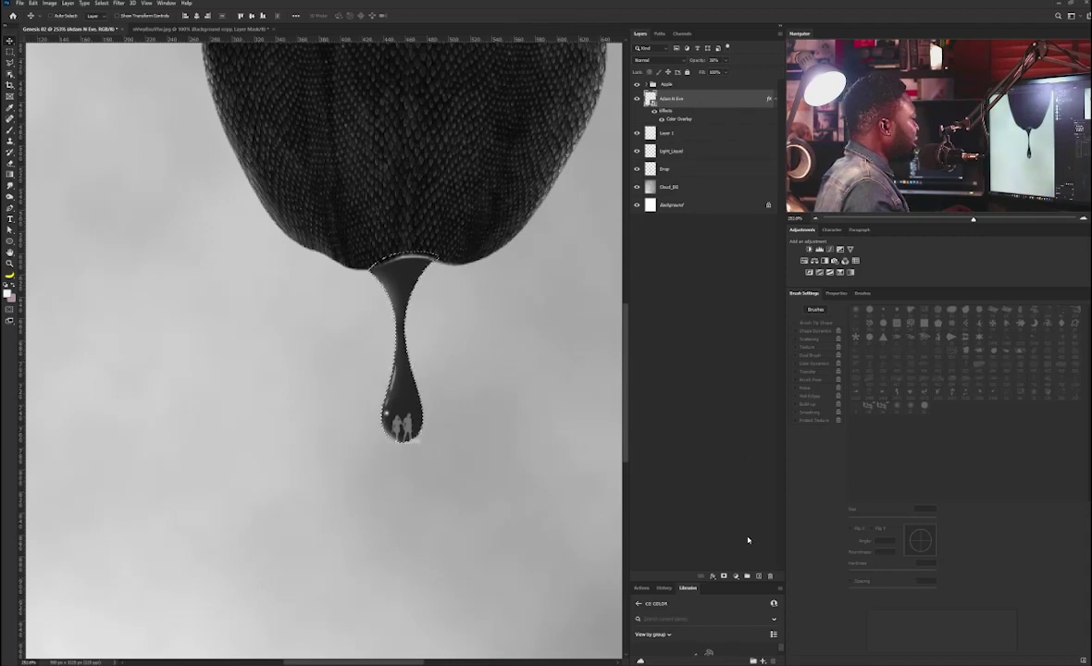
{"action": "left_click", "coordinate": [724, 576]}
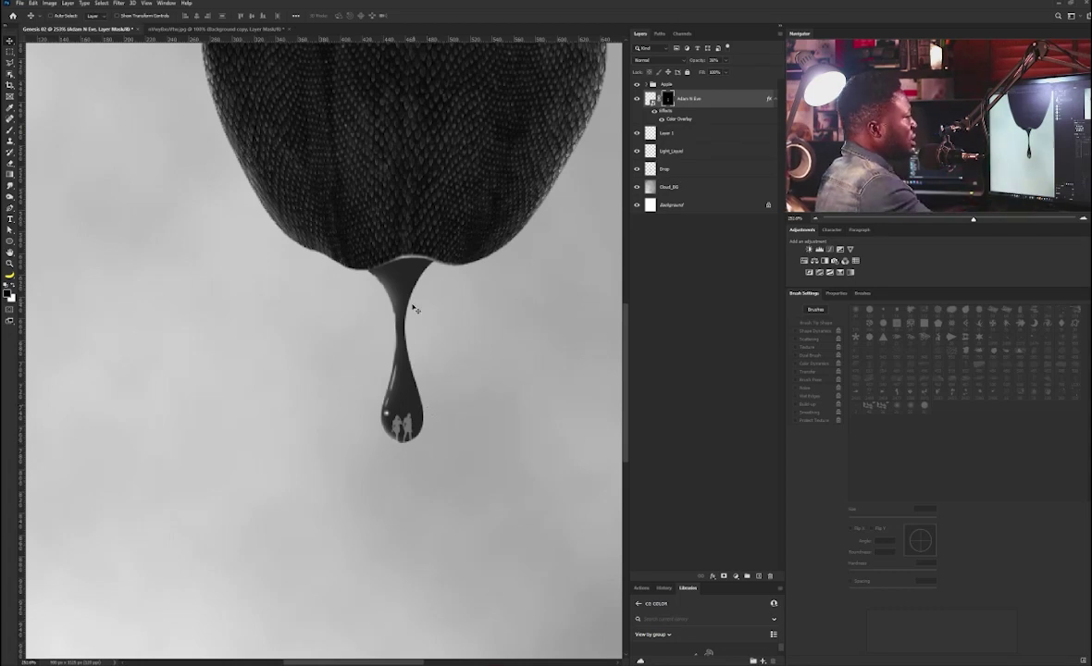
{"action": "left_click_drag", "start_coordinate": [405, 320], "coordinate": [405, 313]}
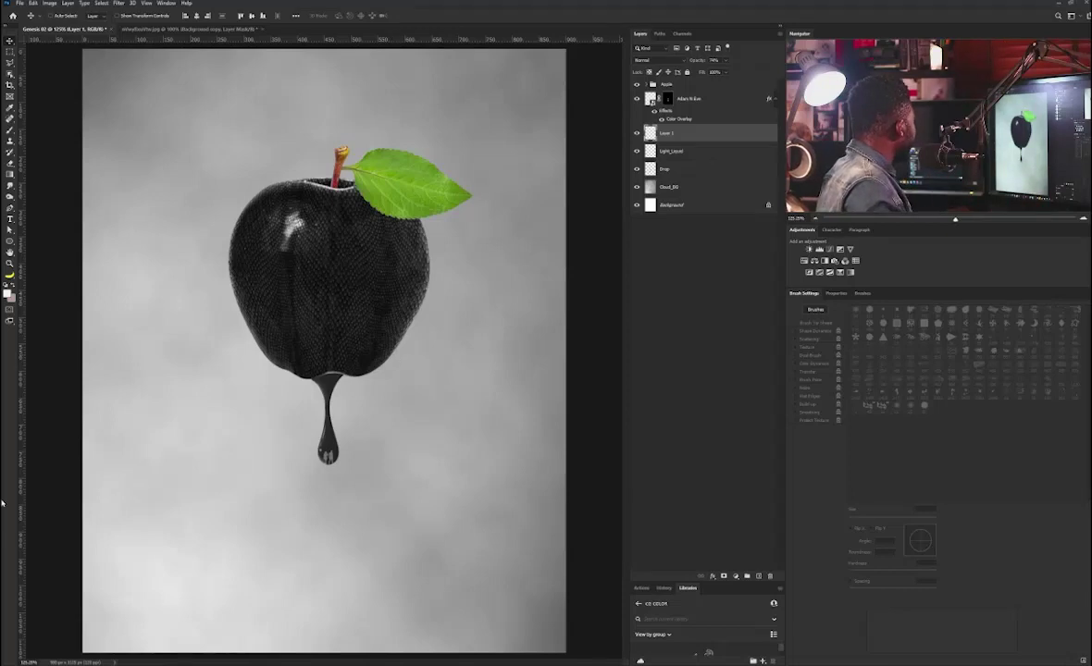
Place the Apple Bite image in the composition and move its layer above the Apple group
{"action": "left_click_drag", "start_coordinate": [239, 193], "coordinate": [225, 189]}
{"action": "key", "text": "Return"}
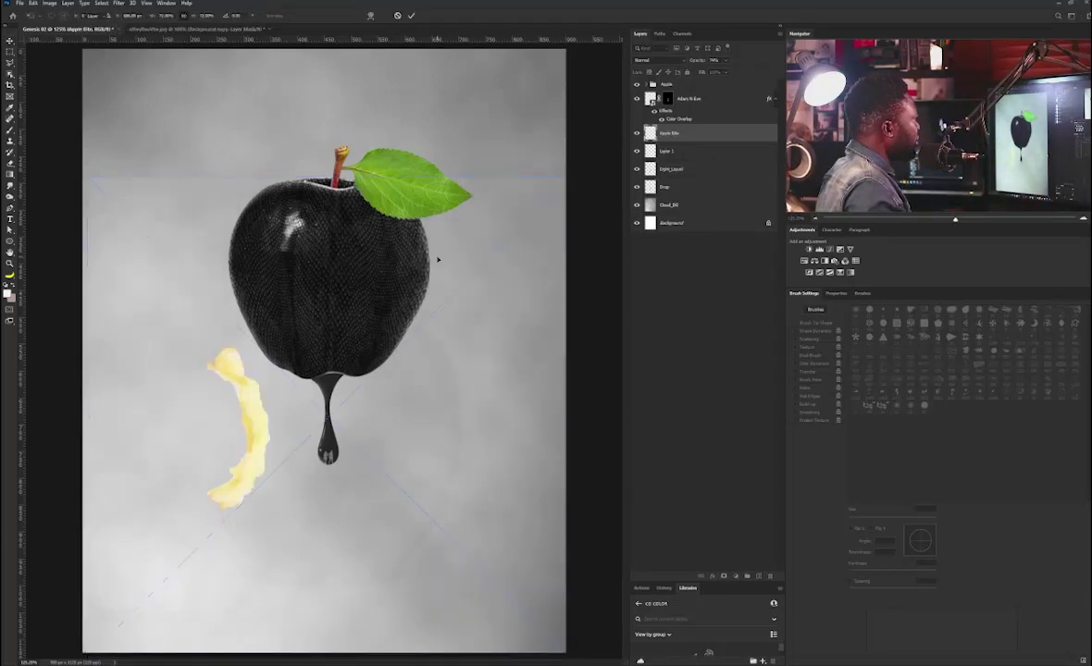
{"action": "left_click_drag", "start_coordinate": [707, 127], "coordinate": [690, 81]}
Group the layers from Adam N Eve down to Drop and name the group Liquid_Drop
{"action": "left_click", "coordinate": [693, 121]}
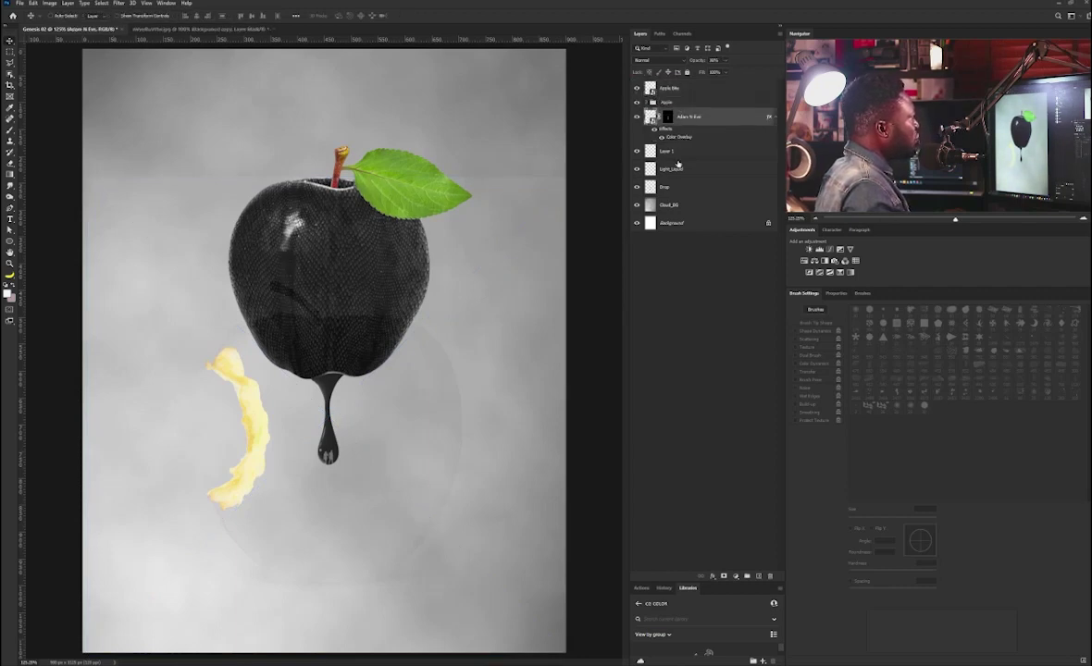
{"action": "left_click", "coordinate": [677, 187], "text": "shift"}
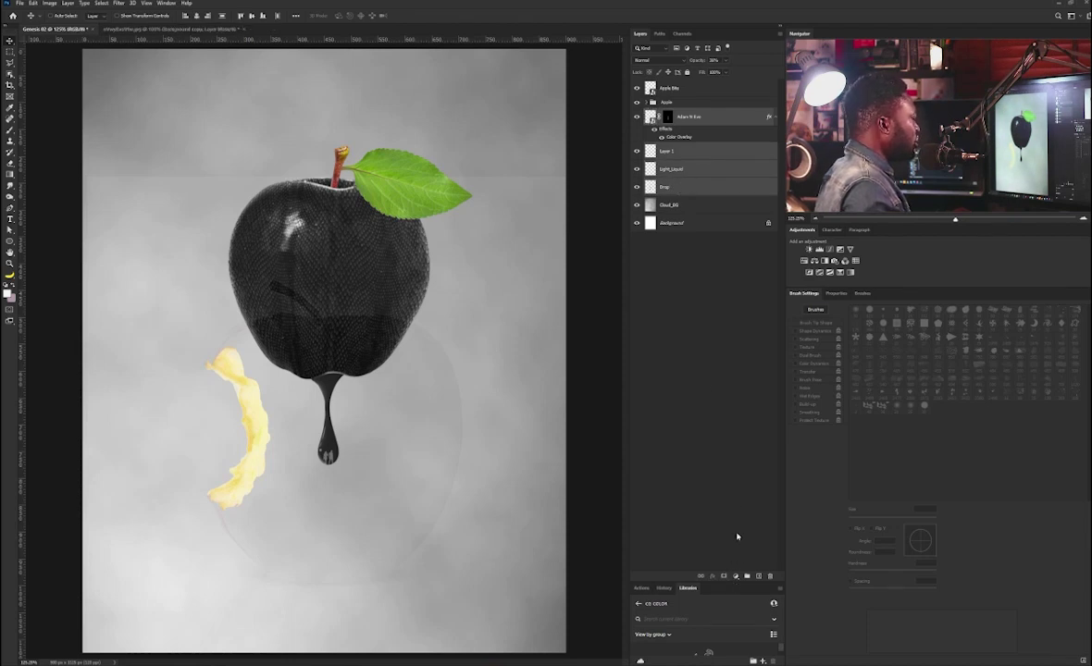
{"action": "key", "text": "ctrl+g"}
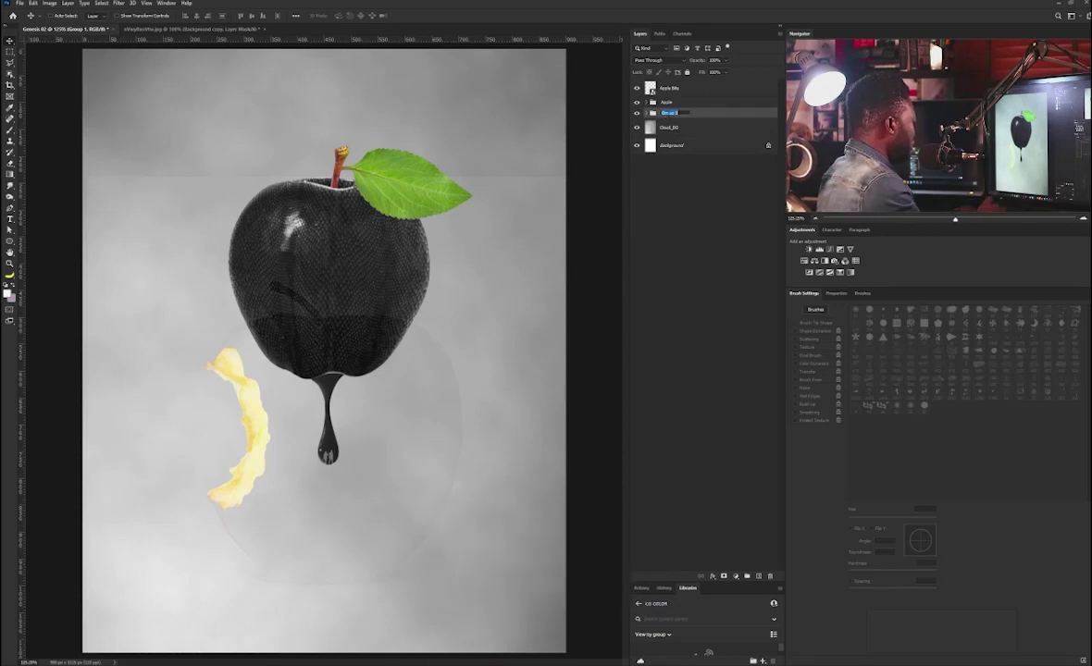
{"action": "type", "text": "L_Drop"}
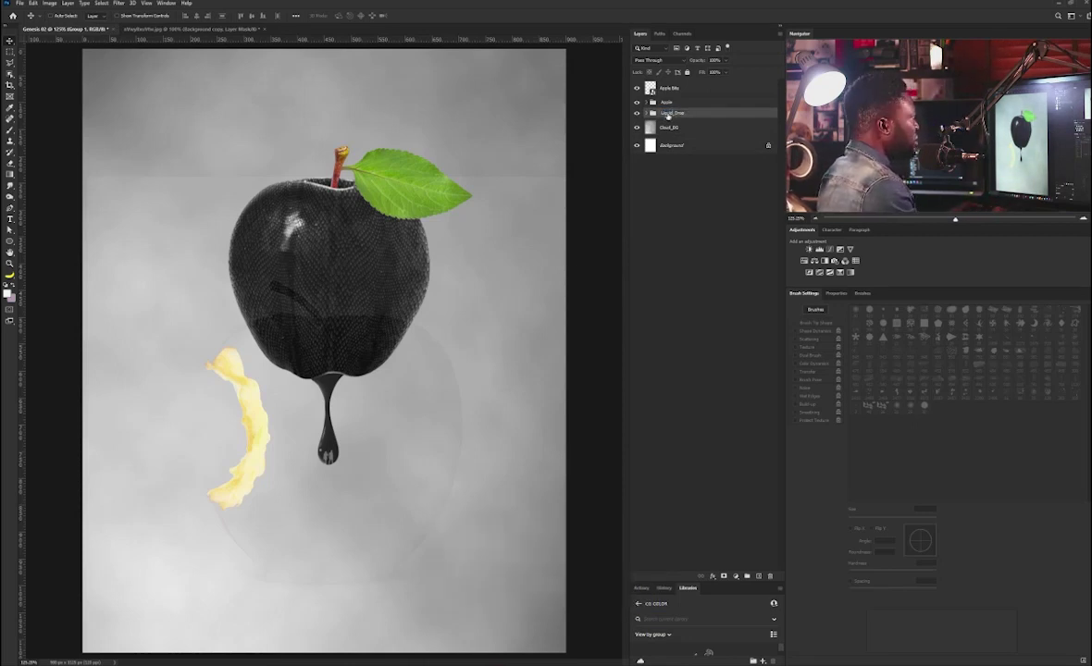
Move the apple bite onto the apple's left edge and scale it down to about 45%
{"action": "left_click", "coordinate": [653, 89]}
{"action": "left_click_drag", "start_coordinate": [253, 398], "coordinate": [265, 235]}
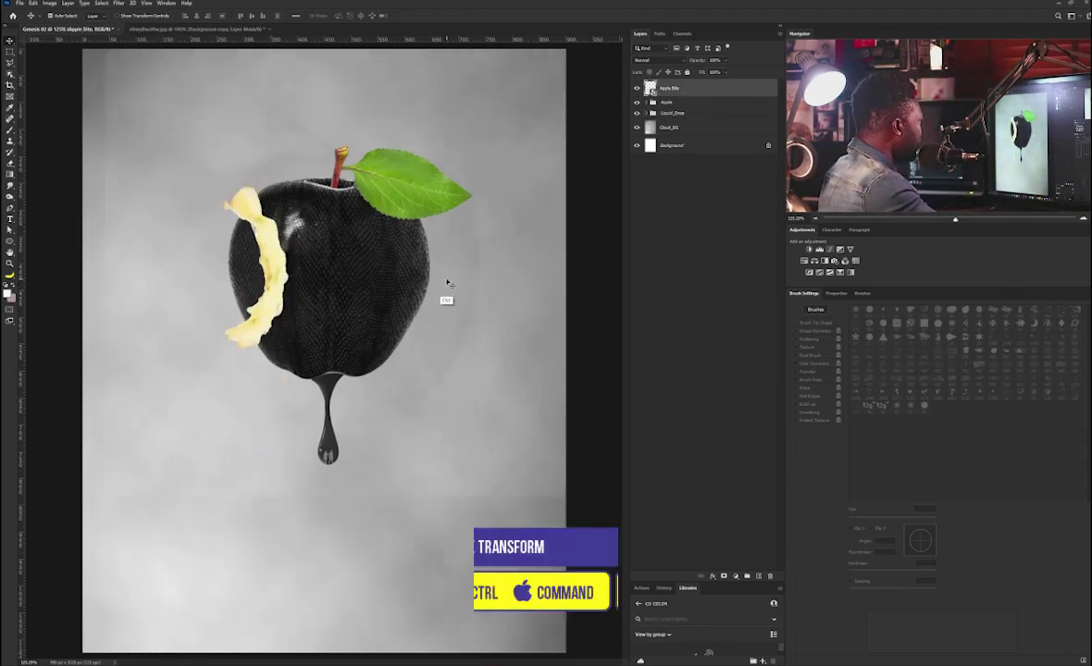
{"action": "key", "text": "ctrl+t"}
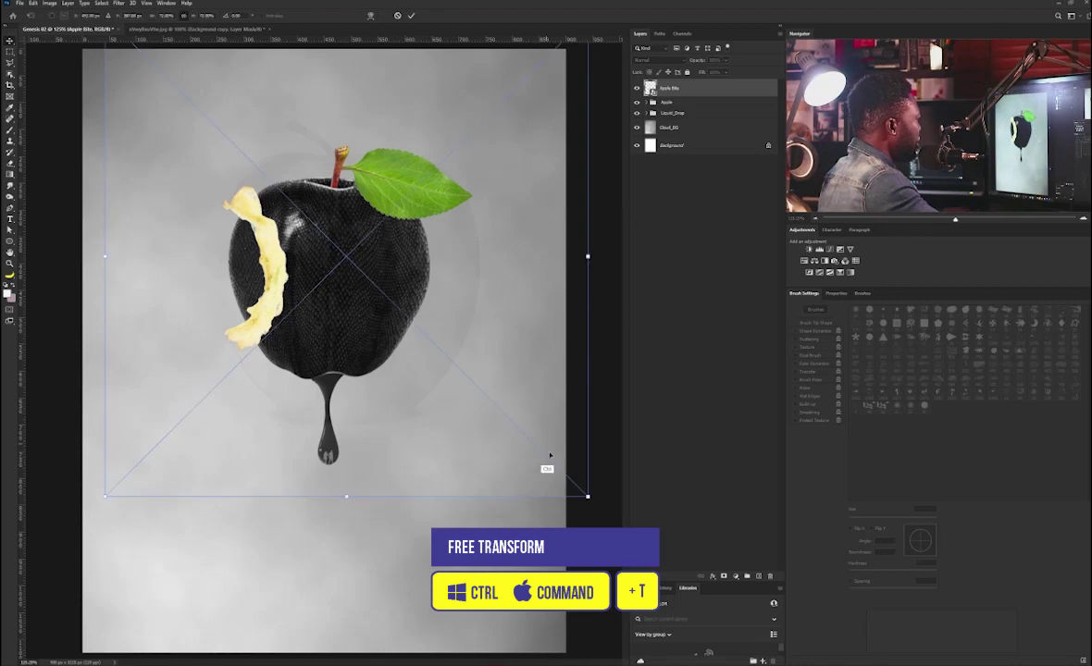
{"action": "left_click_drag", "start_coordinate": [587, 496], "coordinate": [503, 409]}
{"action": "left_click_drag", "start_coordinate": [345, 267], "coordinate": [317, 265]}
{"action": "left_click_drag", "start_coordinate": [478, 408], "coordinate": [469, 402]}
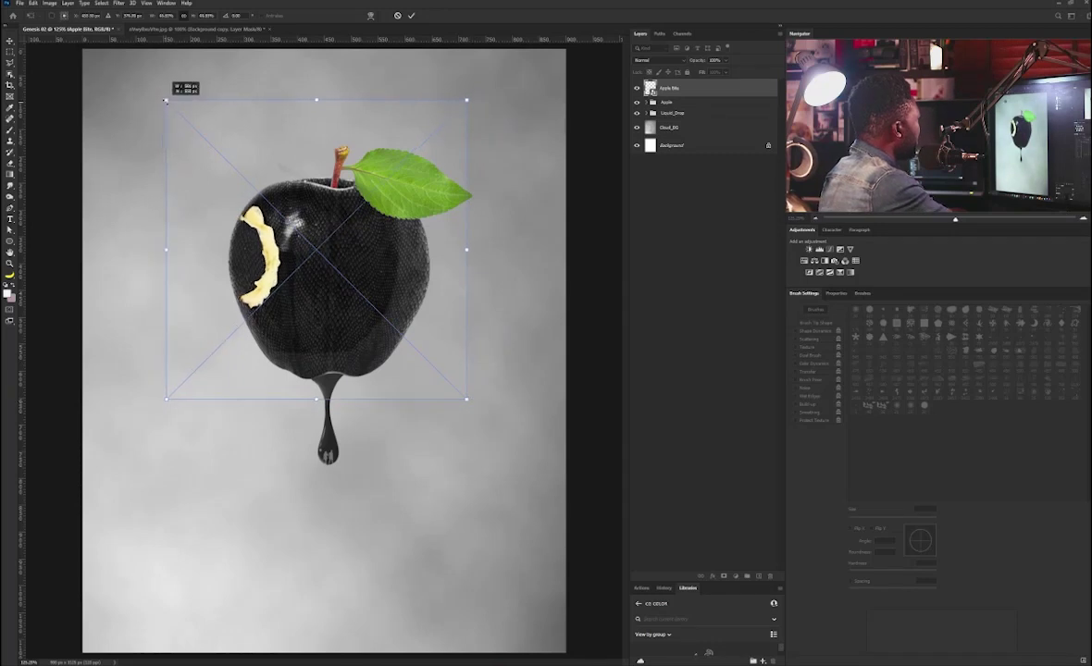
Rotate the apple bite about 4° clockwise and fine-tune its position so its ends meet the apple's outline
{"action": "mouse_move", "coordinate": [252, 198]}
{"action": "left_mouse_down"}
{"action": "mouse_move", "coordinate": [262, 187]}
{"action": "mouse_move", "coordinate": [248, 196]}
{"action": "left_mouse_up"}
{"action": "left_click_drag", "start_coordinate": [426, 86], "coordinate": [435, 91]}
{"action": "left_click_drag", "start_coordinate": [263, 200], "coordinate": [267, 203]}
{"action": "left_click_drag", "start_coordinate": [437, 93], "coordinate": [442, 97]}
{"action": "left_click_drag", "start_coordinate": [344, 186], "coordinate": [344, 190]}
{"action": "left_click_drag", "start_coordinate": [173, 90], "coordinate": [174, 92]}
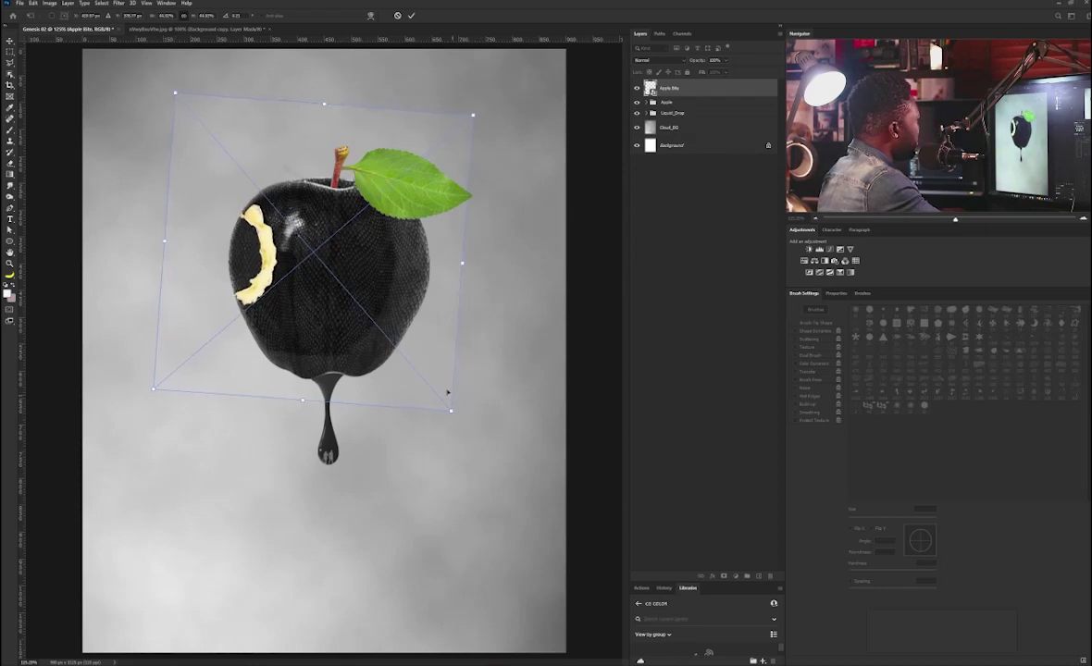
{"action": "key", "text": "Return"}
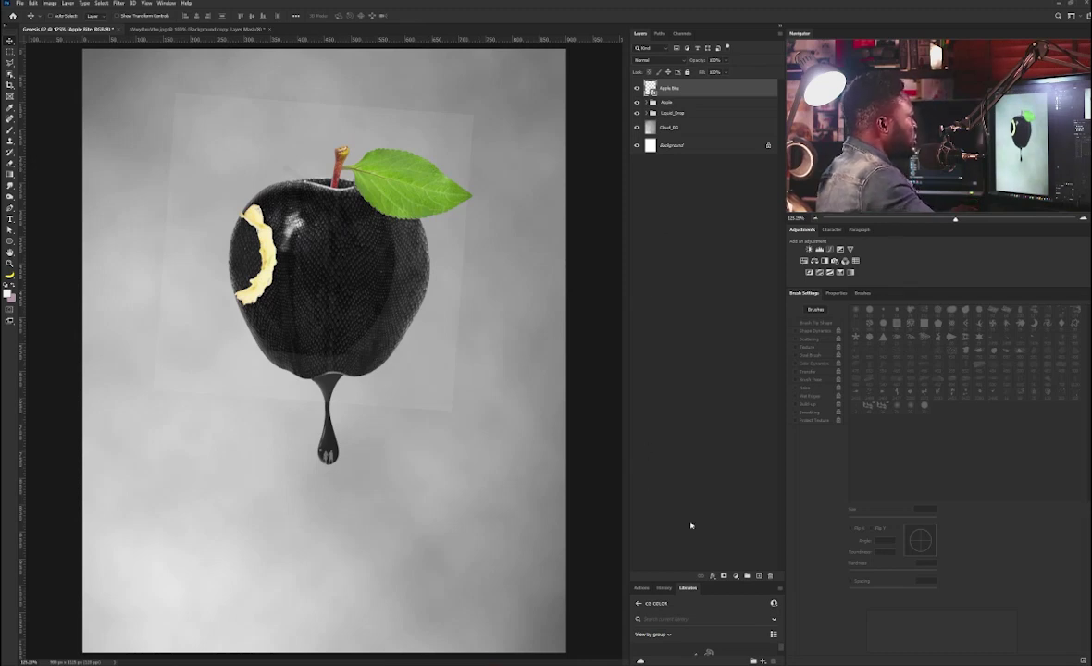
Add a layer mask to Apple Bite and paint out the faint leftovers around the bite with a 200 px soft black brush
{"action": "left_click", "coordinate": [724, 577]}
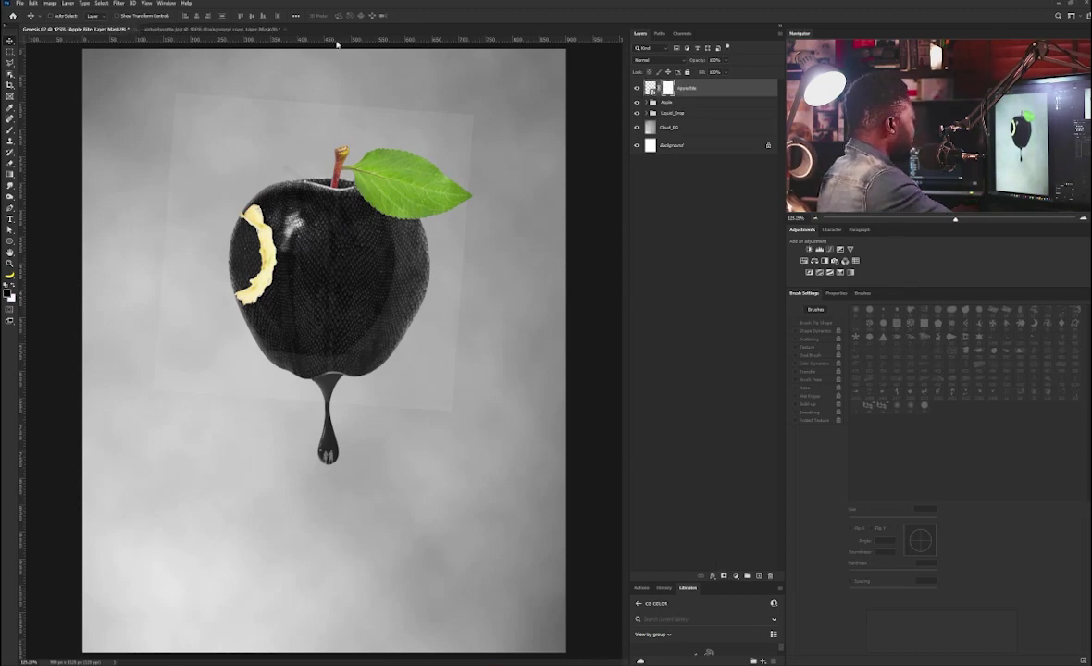
{"action": "key", "text": "b"}
{"action": "key", "text": "]"}
{"action": "key", "text": "]"}
{"action": "key", "text": "]"}
{"action": "key", "text": "]"}
{"action": "key", "text": "]"}
{"action": "key", "text": "]"}
{"action": "key", "text": "]"}
{"action": "key", "text": "]"}
{"action": "key", "text": "]"}
{"action": "key", "text": "]"}
{"action": "key", "text": "]"}
{"action": "key", "text": "]"}
{"action": "key", "text": "]"}
{"action": "key", "text": "]"}
{"action": "key", "text": "]"}
{"action": "key", "text": "]"}
{"action": "key", "text": "]"}
{"action": "key", "text": "]"}
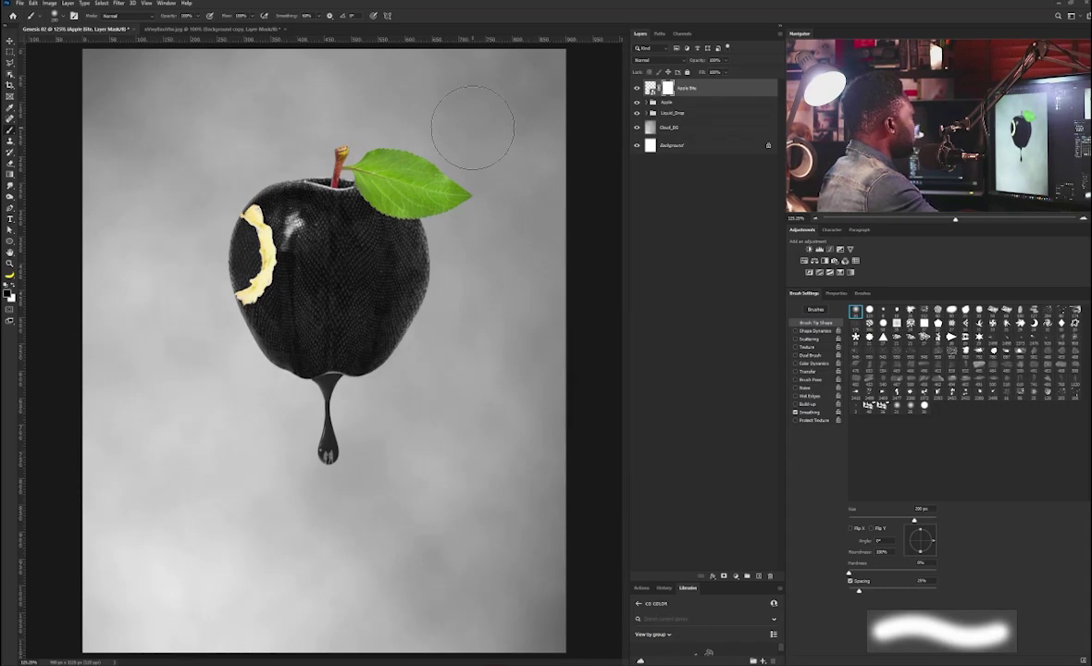
{"action": "scroll", "coordinate": [218, 222], "scroll_direction": "up", "scroll_amount": 3}
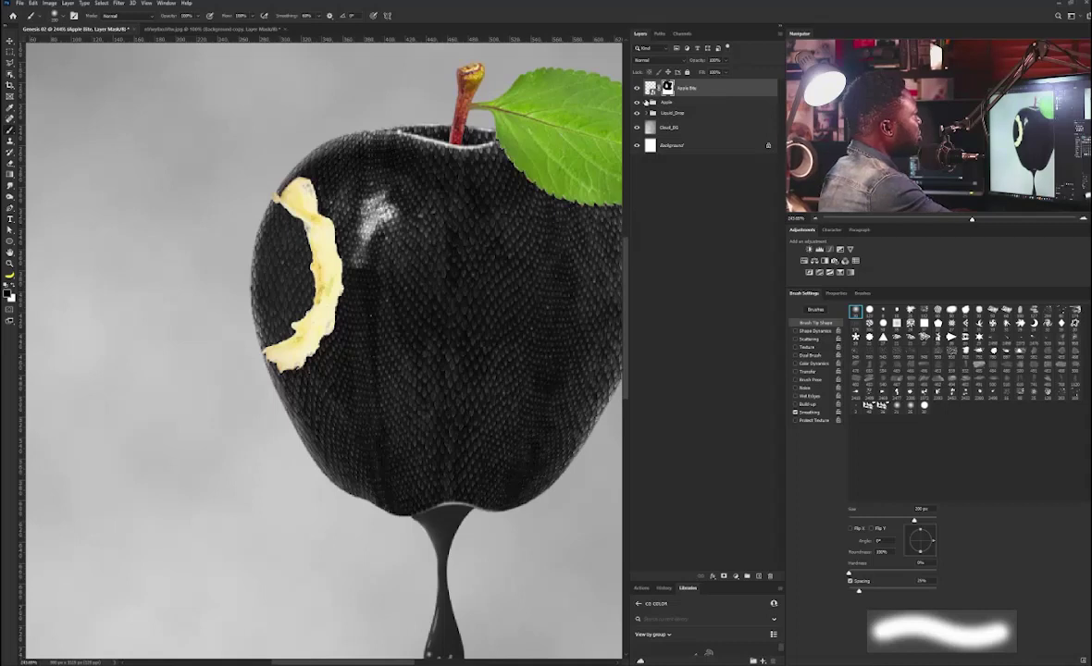
Mask the Apple group and hide the area inside the bite by filling a Polygonal Lasso selection with black
{"action": "left_click", "coordinate": [677, 103]}
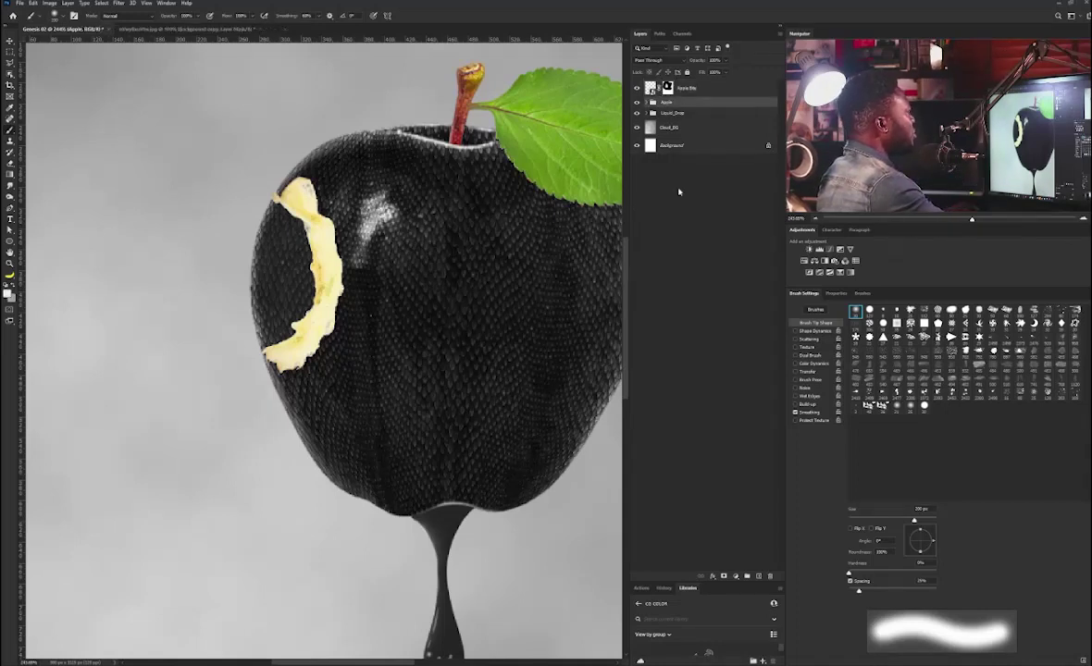
{"action": "left_click", "coordinate": [725, 576]}
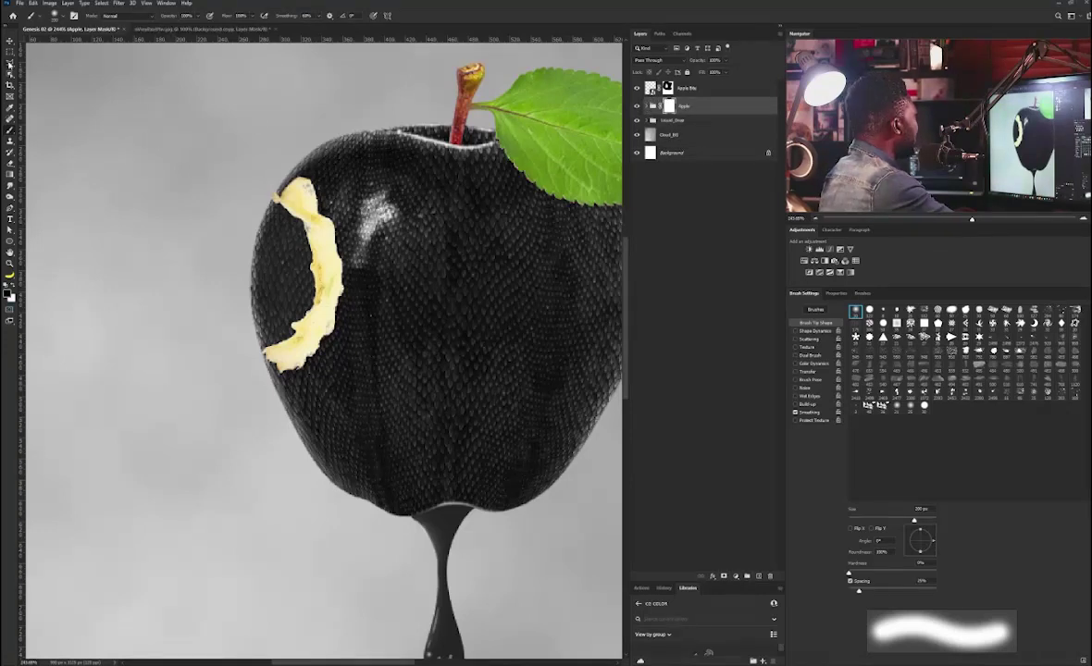
{"action": "left_click", "coordinate": [11, 63]}
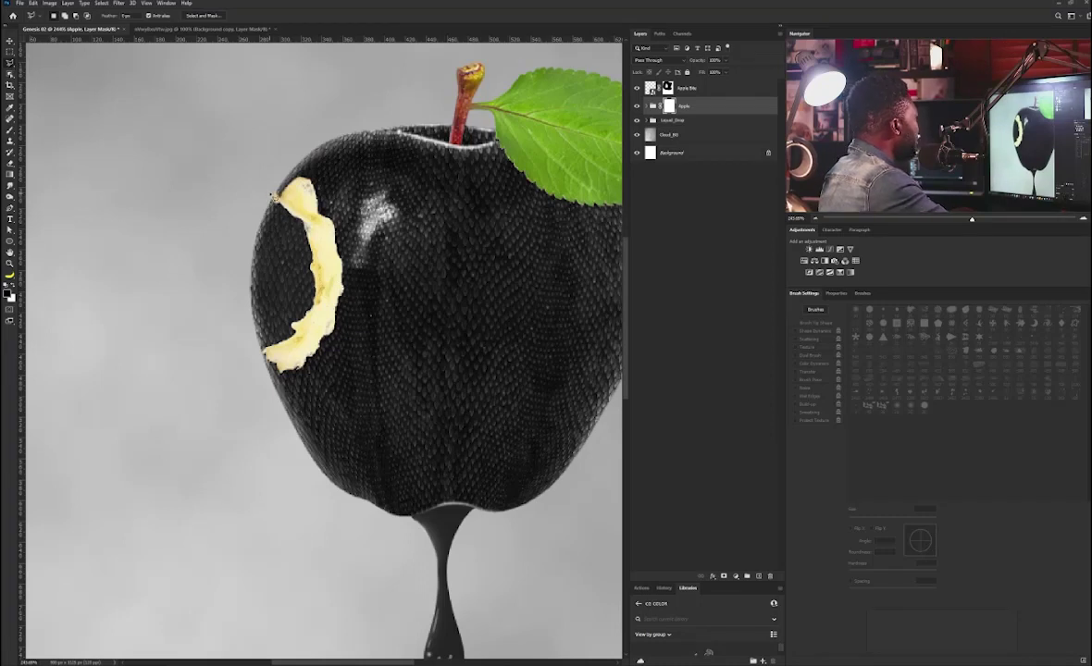
{"action": "mouse_move", "coordinate": [306, 214]}
{"action": "left_mouse_down"}
{"action": "mouse_move", "coordinate": [333, 288]}
{"action": "mouse_move", "coordinate": [328, 326]}
{"action": "mouse_move", "coordinate": [278, 353]}
{"action": "mouse_move", "coordinate": [245, 282]}
{"action": "mouse_move", "coordinate": [246, 324]}
{"action": "mouse_move", "coordinate": [269, 197]}
{"action": "left_mouse_up"}
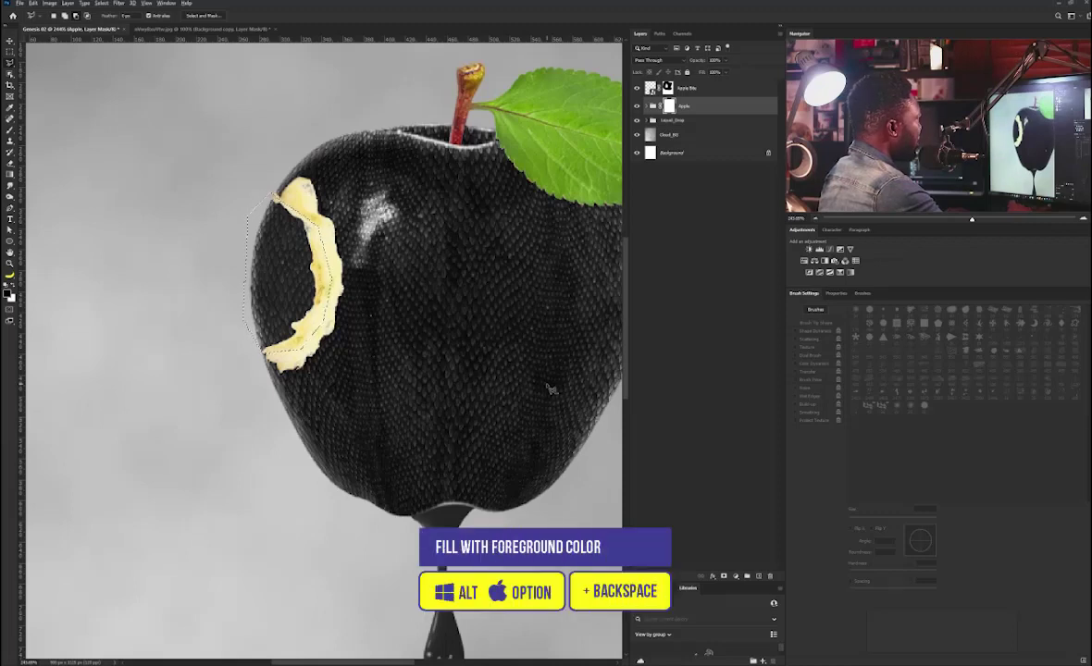
{"action": "key", "text": "alt+BackSpace"}
{"action": "key", "text": "ctrl+d"}
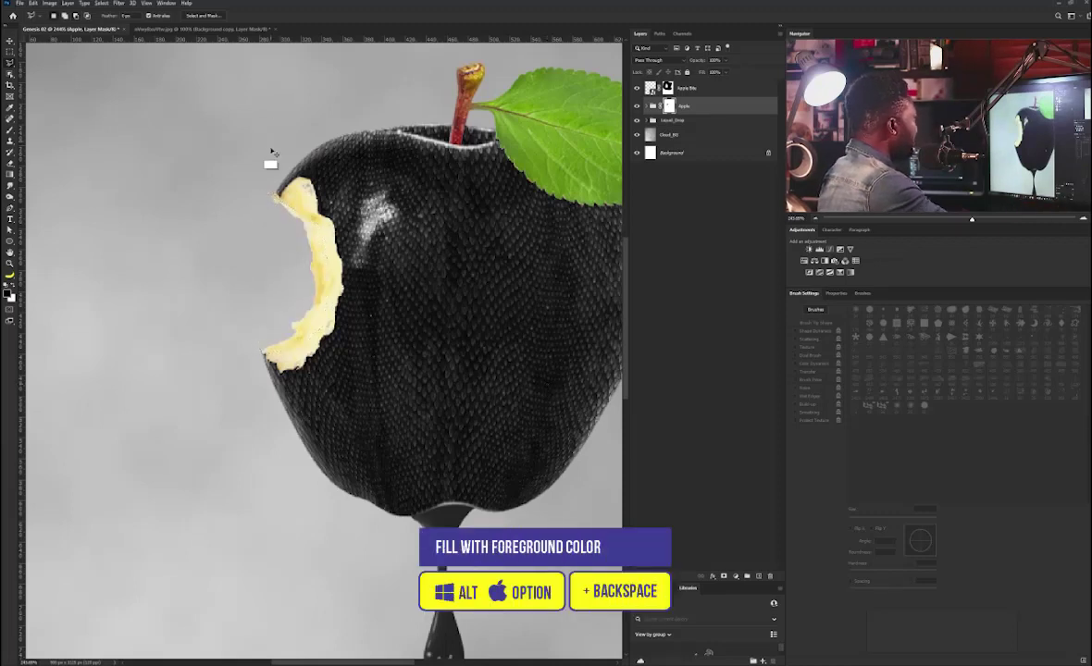
Add a new layer above Apple Bite and set the background colour to a pale yellow sampled from the bite's flesh
{"action": "left_click", "coordinate": [757, 577]}
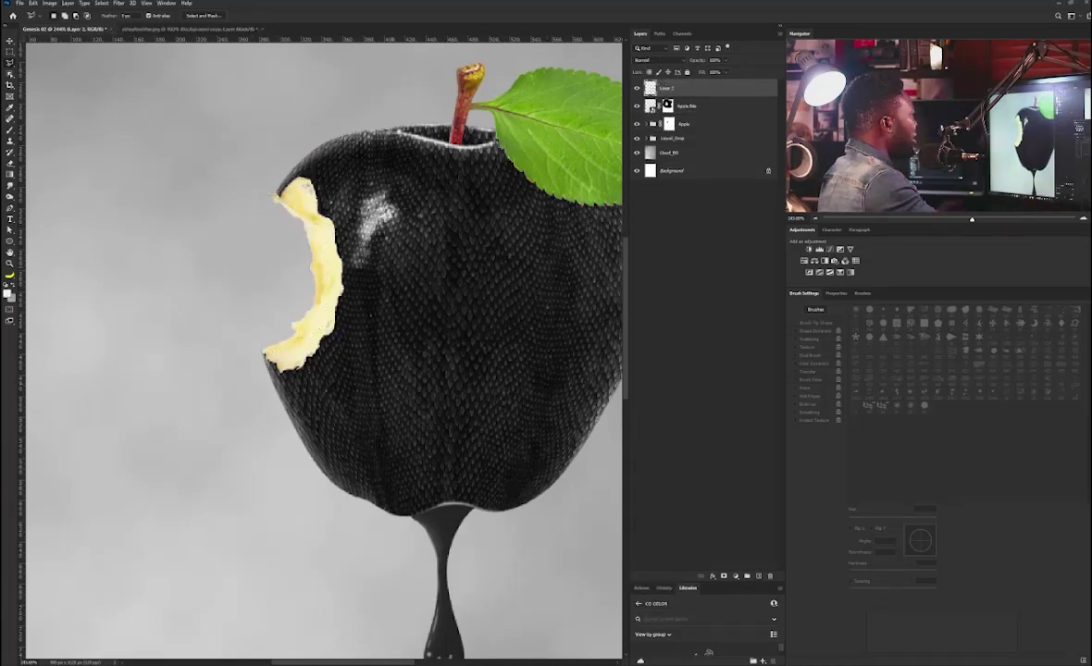
{"action": "left_click", "coordinate": [12, 296]}
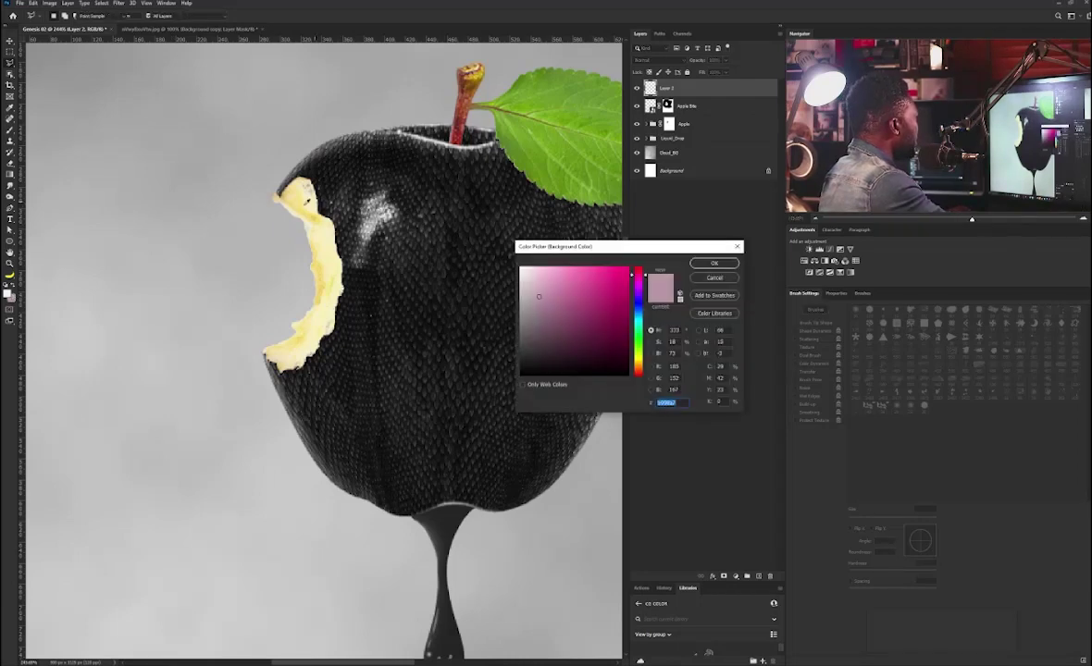
{"action": "left_click", "coordinate": [303, 188]}
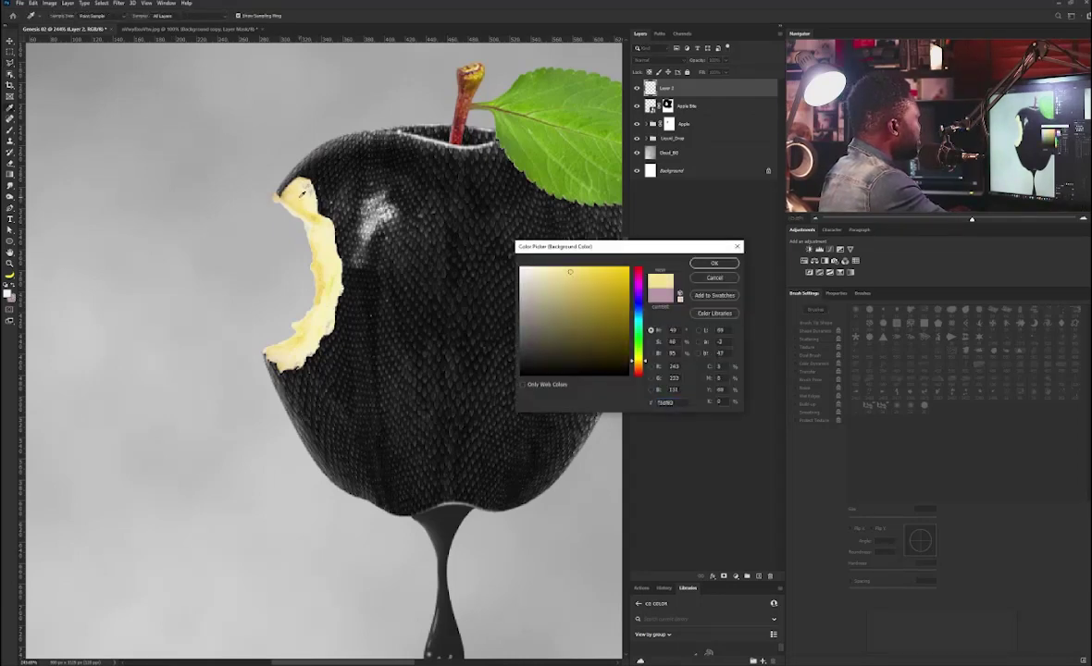
{"action": "left_click", "coordinate": [714, 263]}
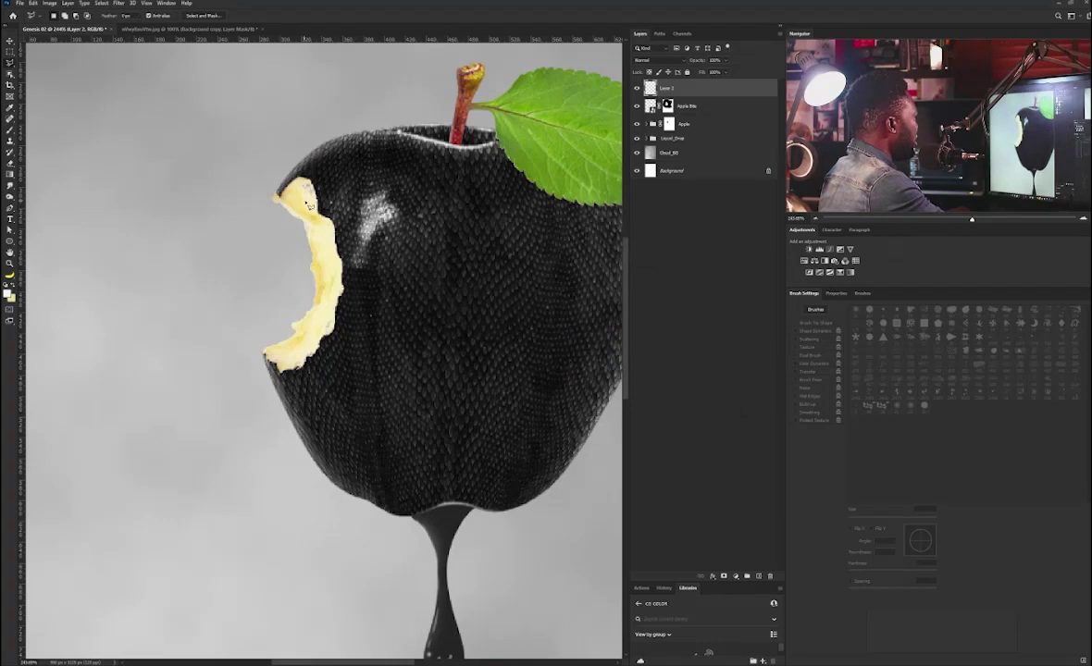
Retouch the bite's flesh on the new layer in pale yellow, using the soft round brush reduced to 7 px
{"action": "key", "text": "b"}
{"action": "key", "text": "bracketleft"}
{"action": "key", "text": "bracketleft"}
{"action": "key", "text": "bracketleft"}
{"action": "key", "text": "bracketleft"}
{"action": "key", "text": "bracketleft"}
{"action": "key", "text": "bracketleft"}
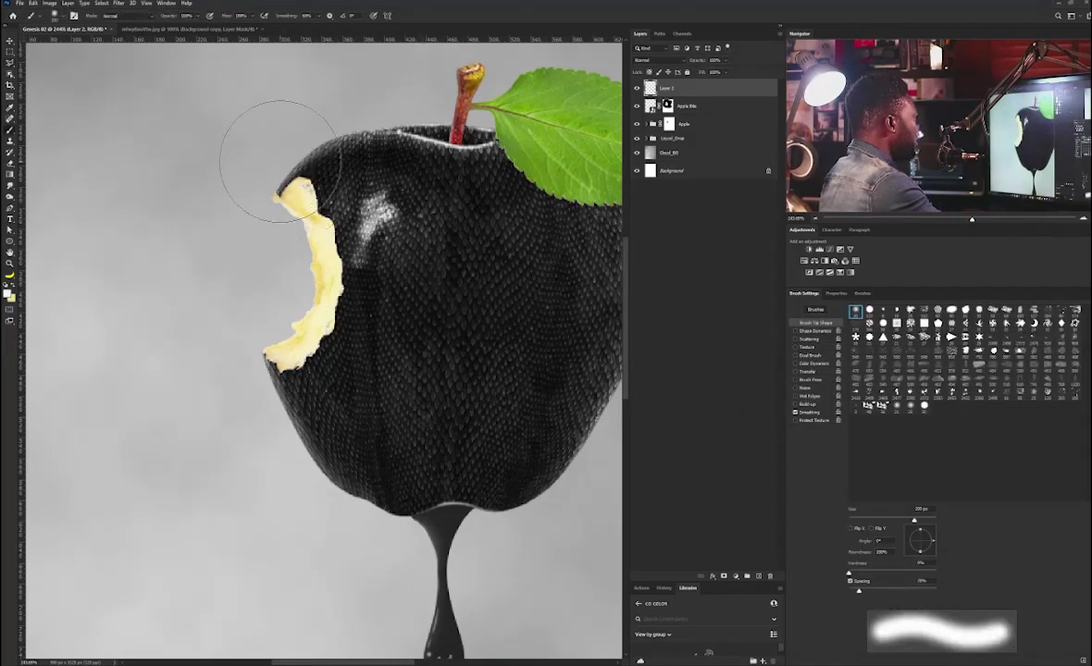
{"action": "key", "text": "bracketleft"}
{"action": "key", "text": "bracketleft"}
{"action": "key", "text": "bracketleft"}
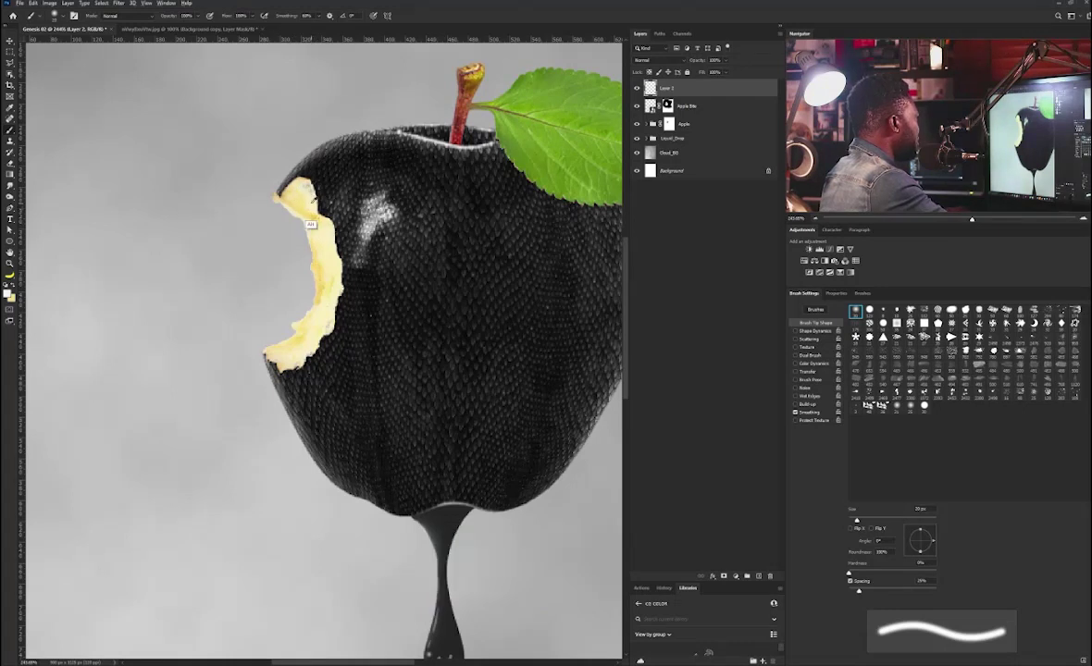
{"action": "key", "text": "ctrl+minus"}
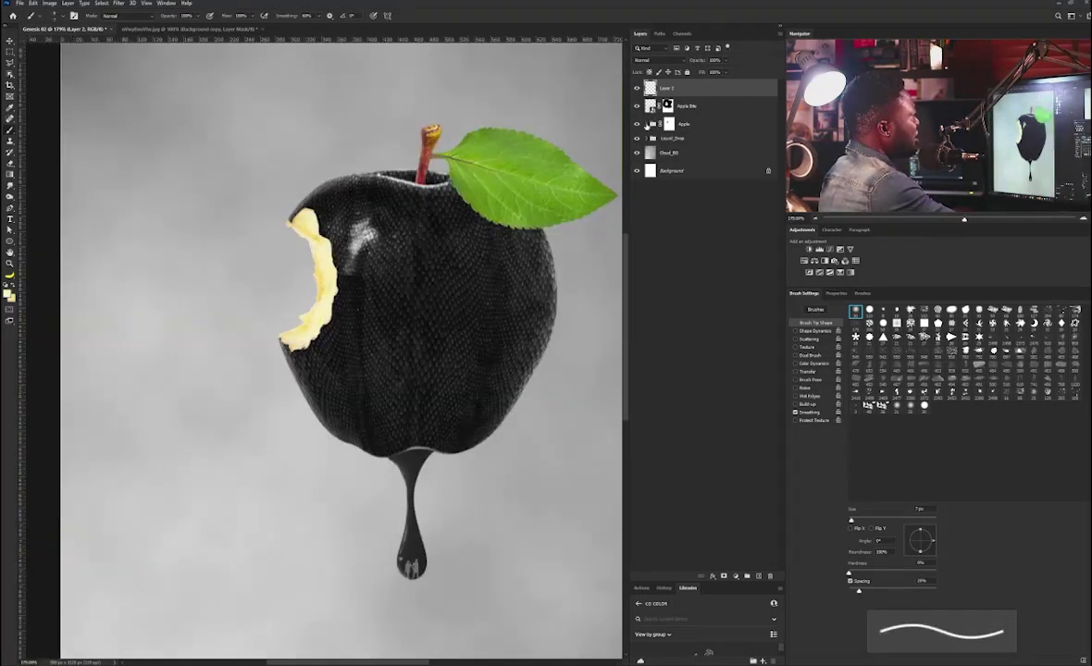
Load the apple's outline as a selection and add a new layer named Light above Light_2 in the Apple group
{"action": "left_click", "coordinate": [647, 123]}
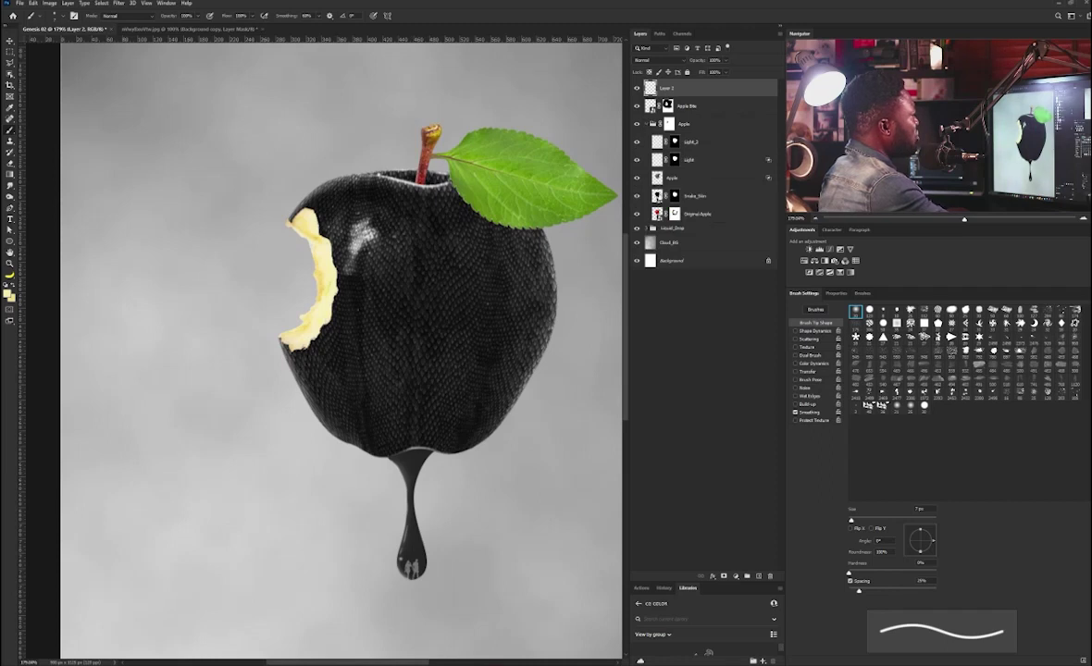
{"action": "left_click", "coordinate": [659, 197], "text": "ctrl"}
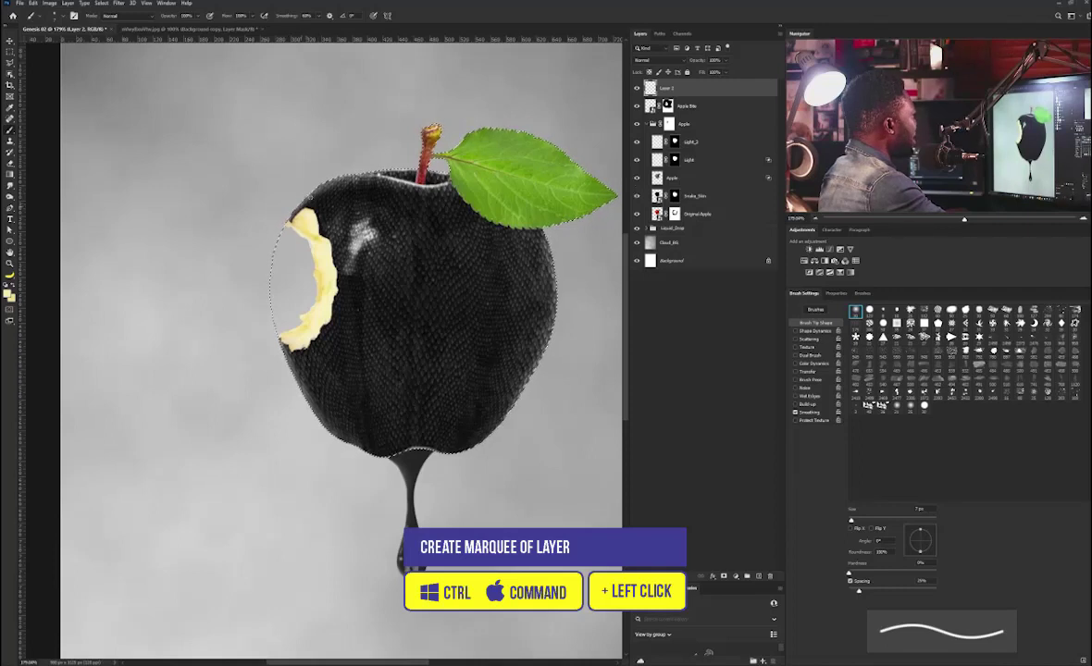
{"action": "left_click", "coordinate": [653, 141]}
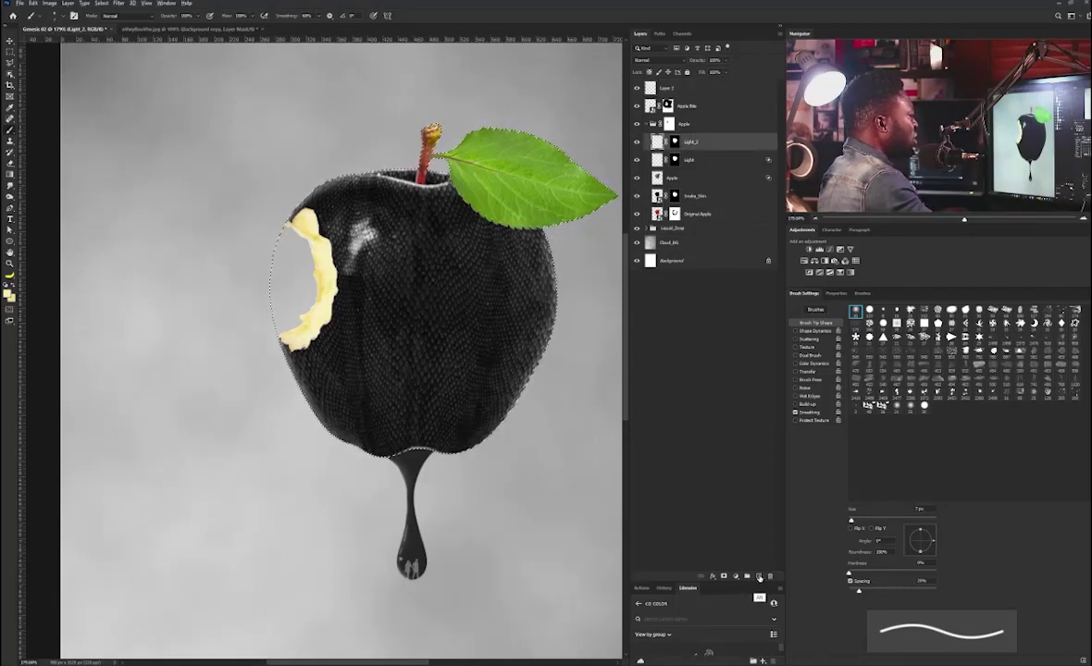
{"action": "left_click", "coordinate": [759, 577], "text": "alt"}
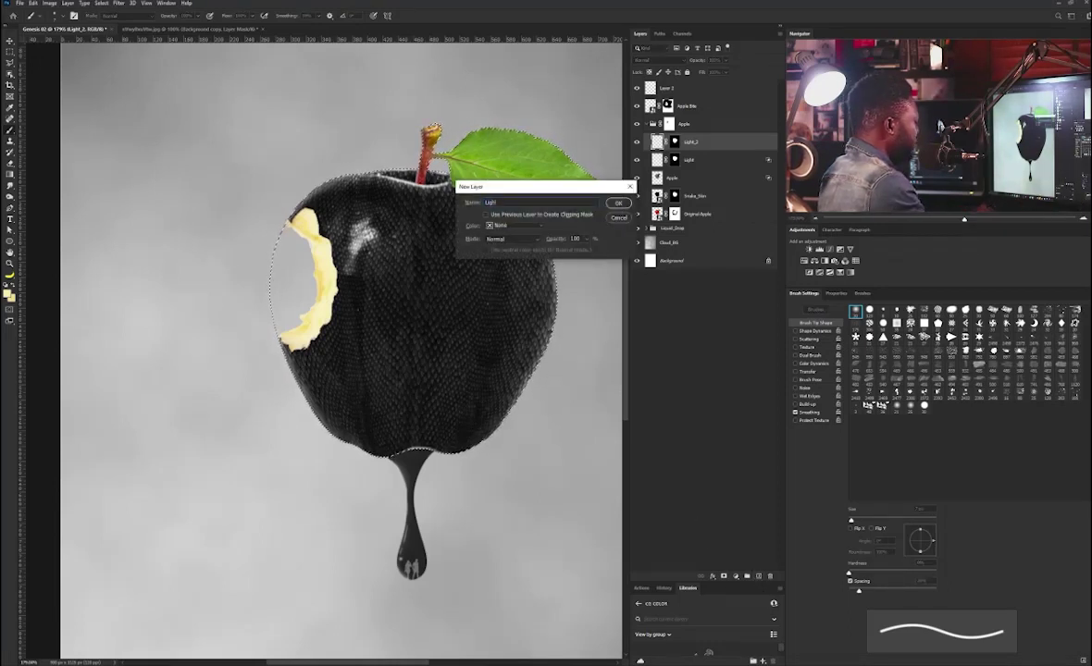
{"action": "key", "text": "Return"}
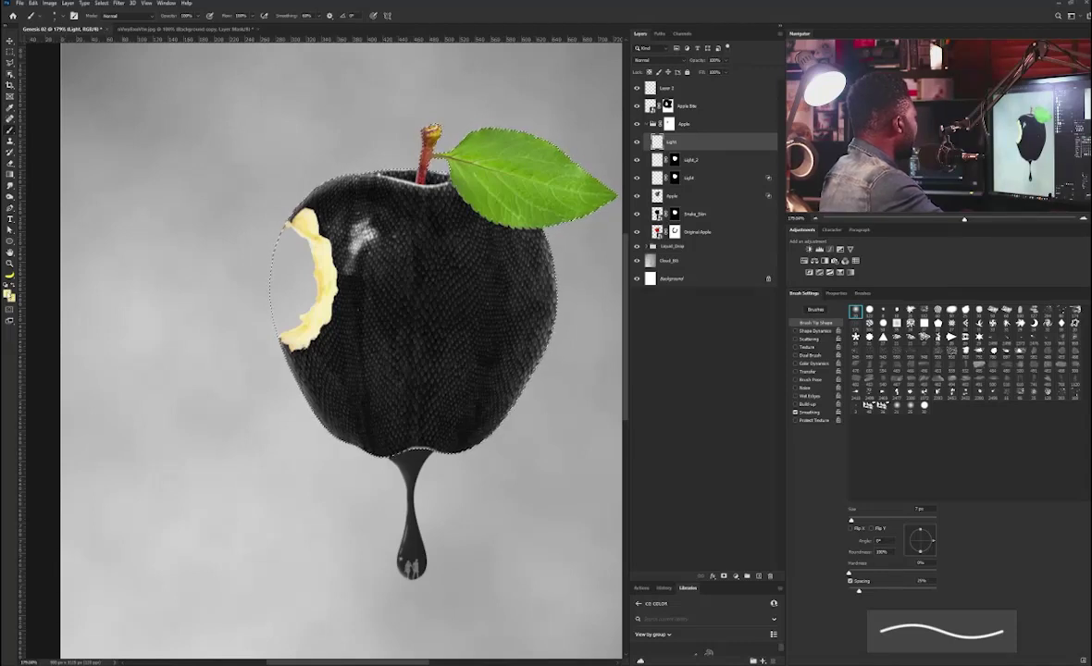
Paint a soft white rim light along the apple's edge above and below the bite with a 30 px low-flow brush
{"action": "left_click", "coordinate": [9, 292]}
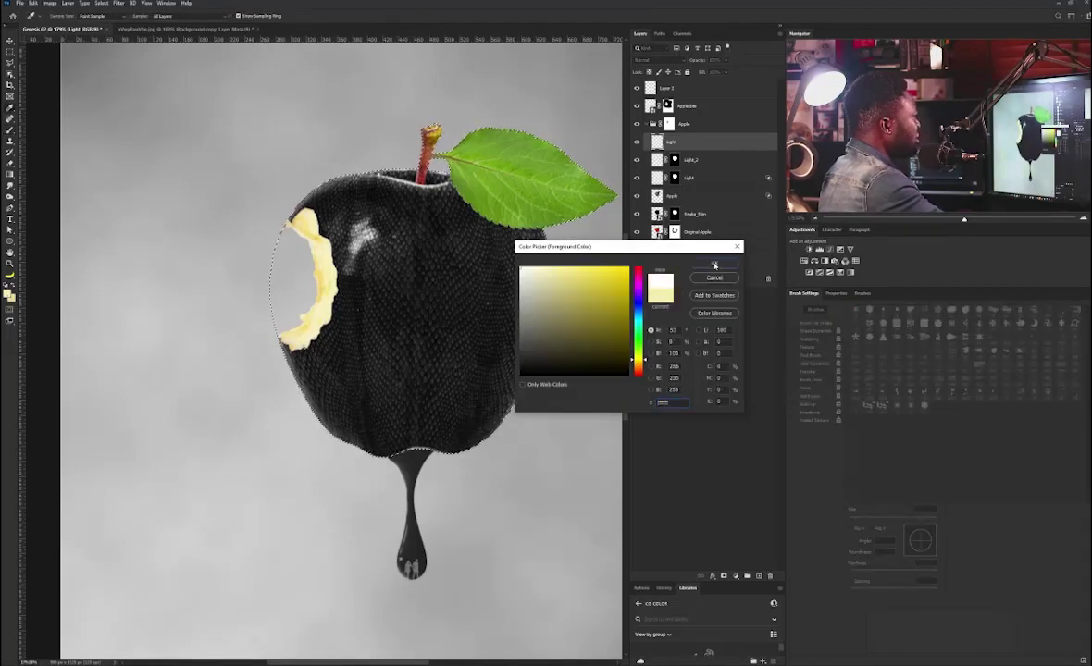
{"action": "left_click", "coordinate": [713, 277]}
{"action": "scroll", "coordinate": [337, 222], "scroll_direction": "up", "scroll_amount": 5}
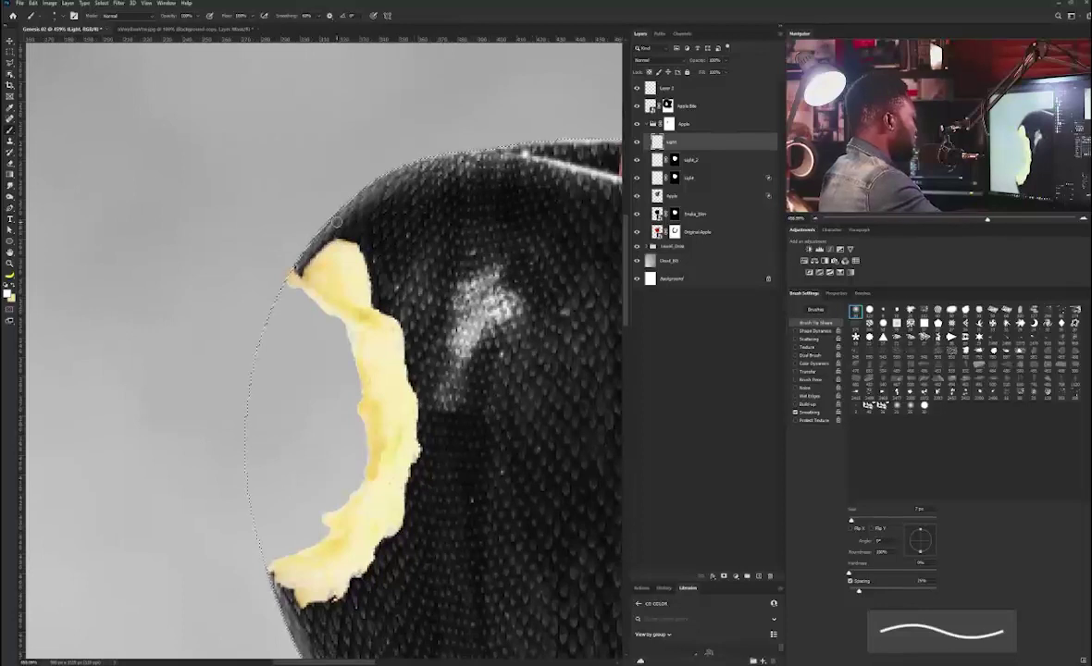
{"action": "key", "text": "bracketright"}
{"action": "key", "text": "bracketright"}
{"action": "key", "text": "bracketright"}
{"action": "key", "text": "bracketright"}
{"action": "key", "text": "bracketright"}
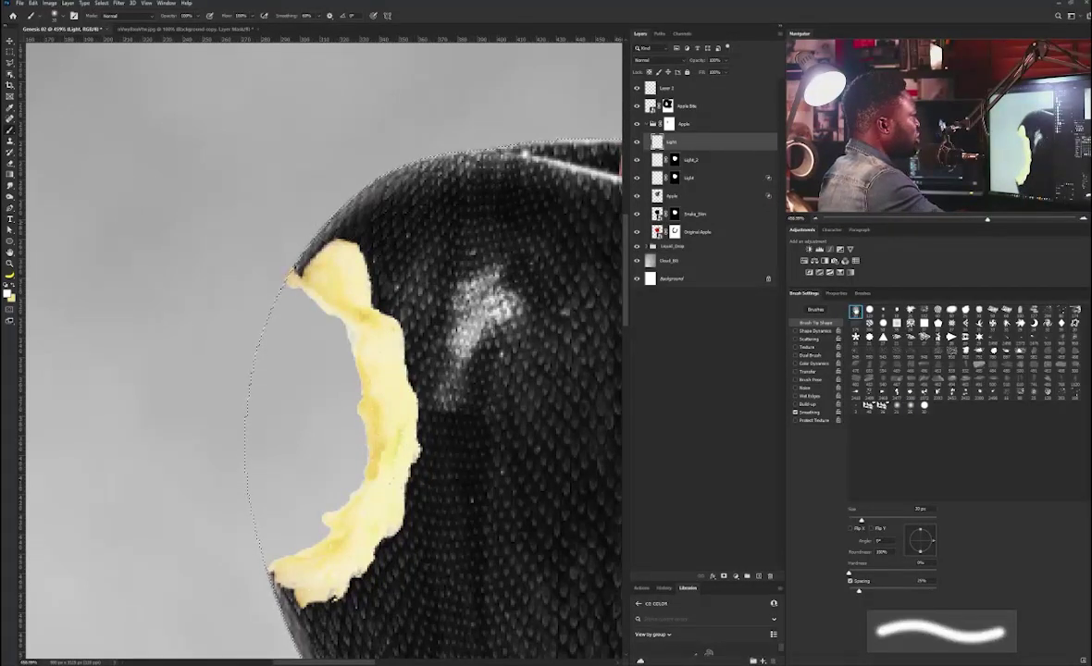
{"action": "left_click_drag", "start_coordinate": [253, 18], "coordinate": [221, 31]}
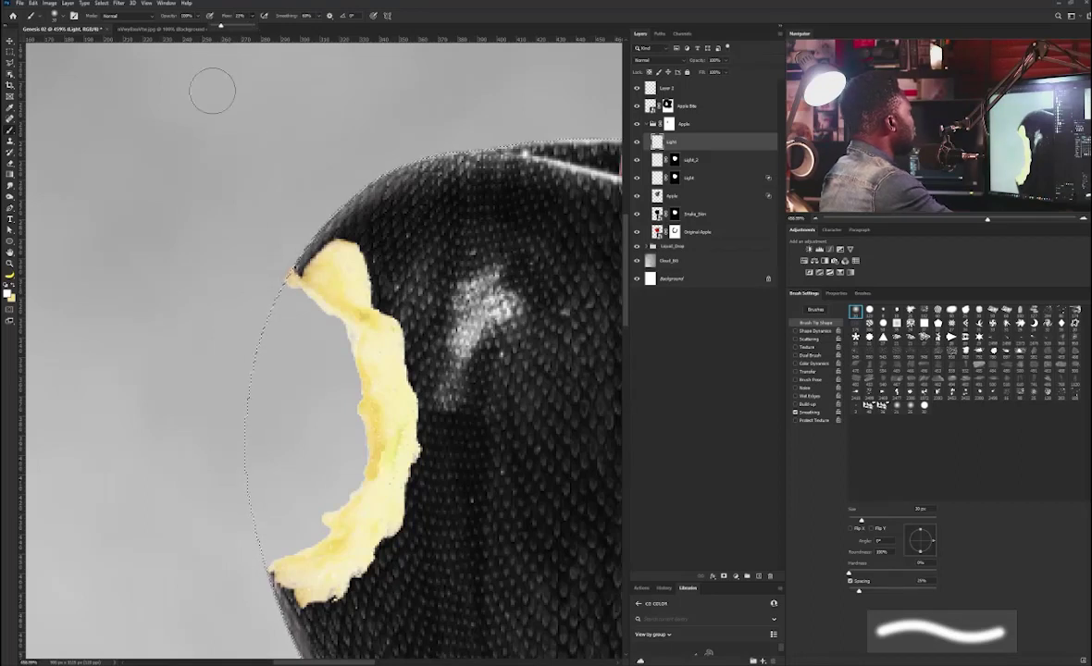
{"action": "left_click", "coordinate": [283, 252]}
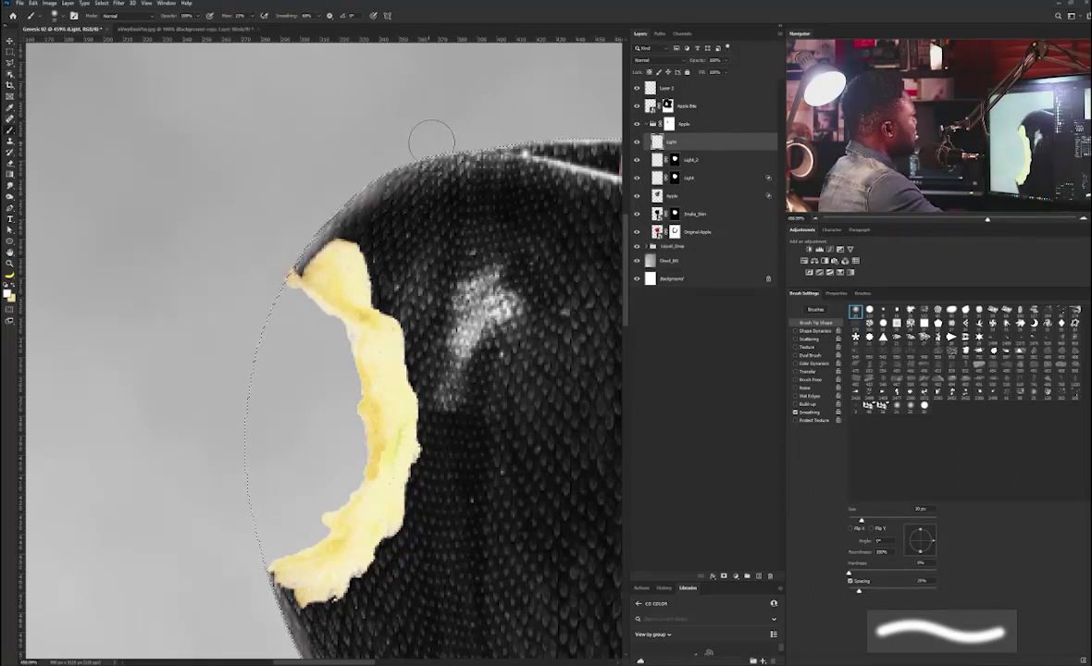
{"action": "left_click_drag", "start_coordinate": [407, 426], "coordinate": [377, 206]}
{"action": "scroll", "coordinate": [377, 205], "scroll_direction": "down", "scroll_amount": 3}
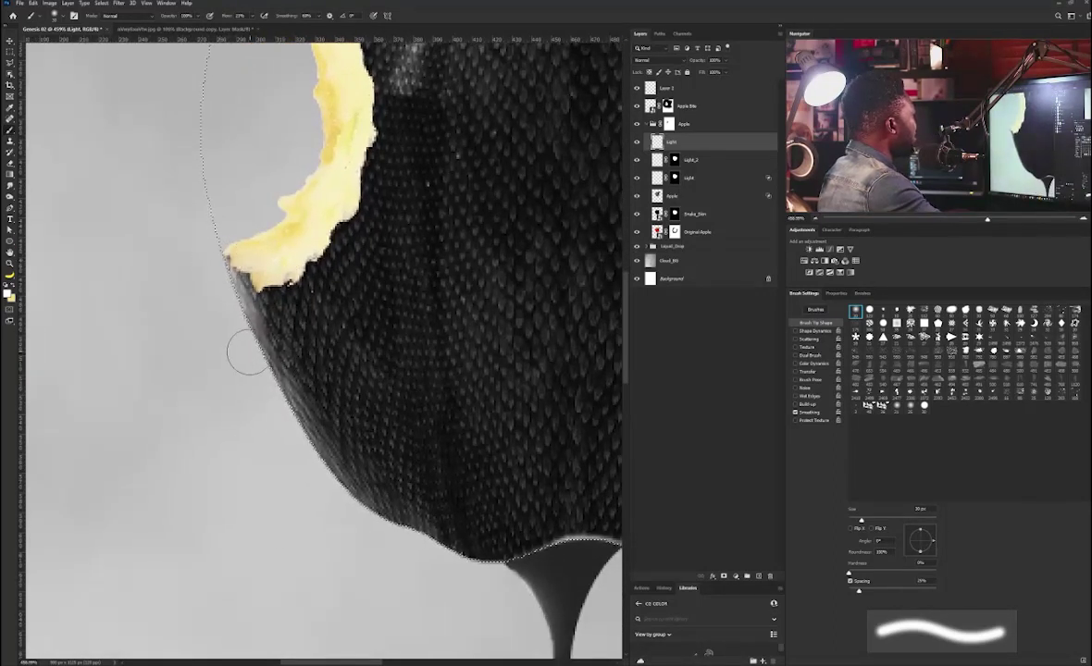
Paint faint white light along the apple's underside around the drip with a 45 px soft brush at a further reduced flow
{"action": "scroll", "coordinate": [278, 357], "scroll_direction": "down", "scroll_amount": 4}
{"action": "scroll", "coordinate": [277, 357], "scroll_direction": "right", "scroll_amount": 4}
{"action": "left_click", "coordinate": [249, 15]}
{"action": "left_click_drag", "start_coordinate": [249, 26], "coordinate": [245, 26]}
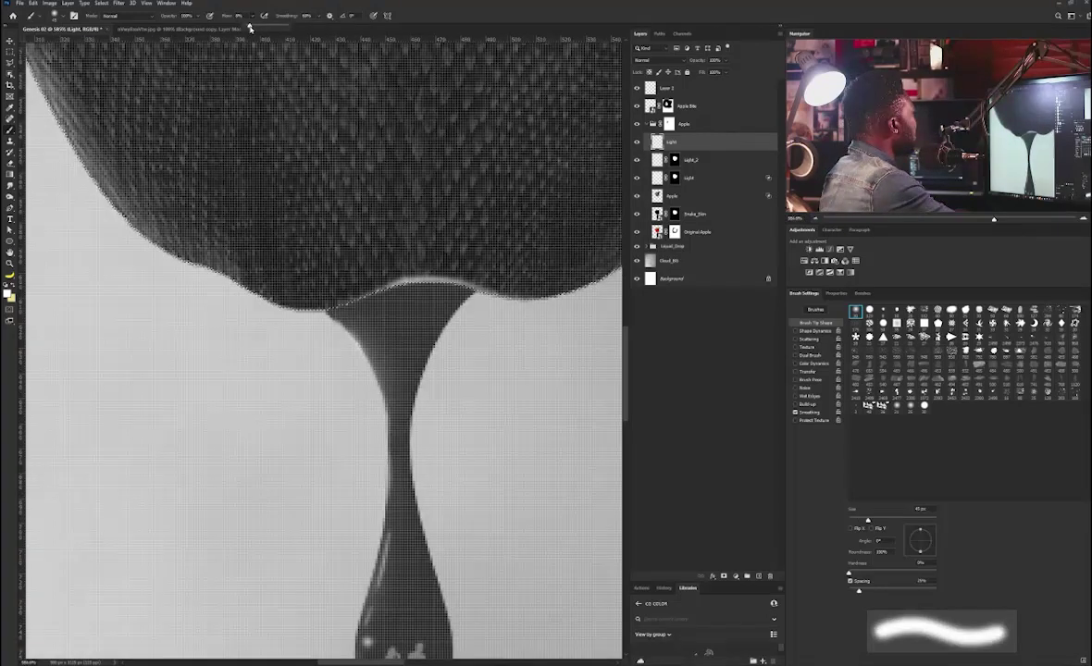
{"action": "mouse_move", "coordinate": [505, 301]}
{"action": "left_mouse_down"}
{"action": "mouse_move", "coordinate": [440, 307]}
{"action": "mouse_move", "coordinate": [434, 290]}
{"action": "mouse_move", "coordinate": [298, 344]}
{"action": "mouse_move", "coordinate": [480, 279]}
{"action": "mouse_move", "coordinate": [293, 287]}
{"action": "left_mouse_up"}
{"action": "left_click_drag", "start_coordinate": [167, 308], "coordinate": [332, 396]}
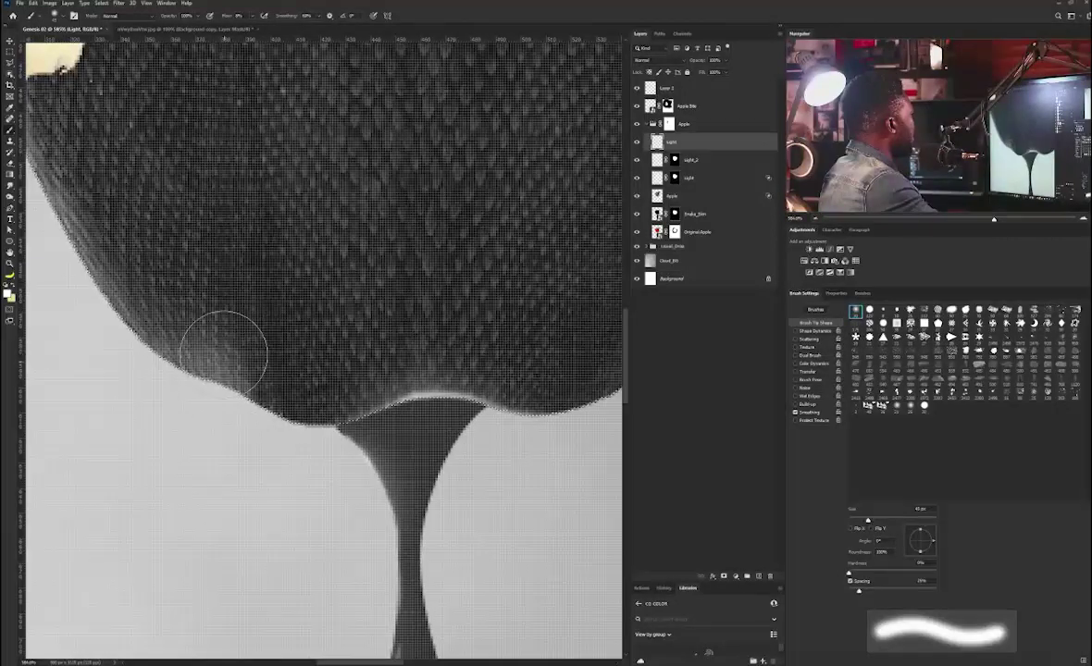
Lower the new Light layer's opacity to about 75% and clear the apple selection
{"action": "key", "text": "ctrl+0"}
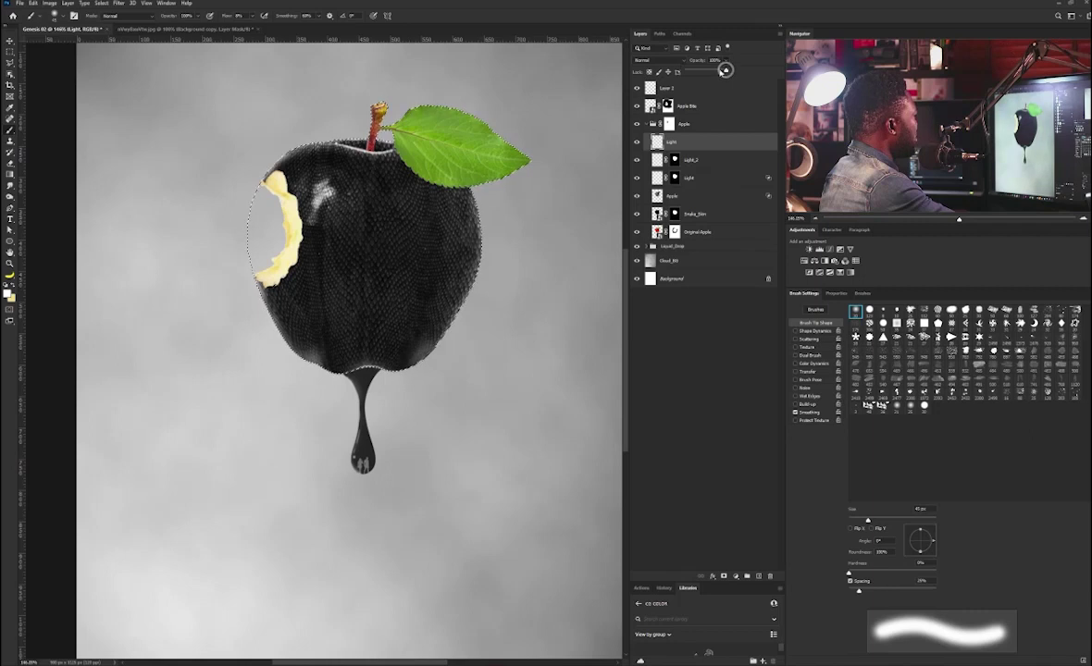
{"action": "left_click_drag", "start_coordinate": [726, 73], "coordinate": [717, 71]}
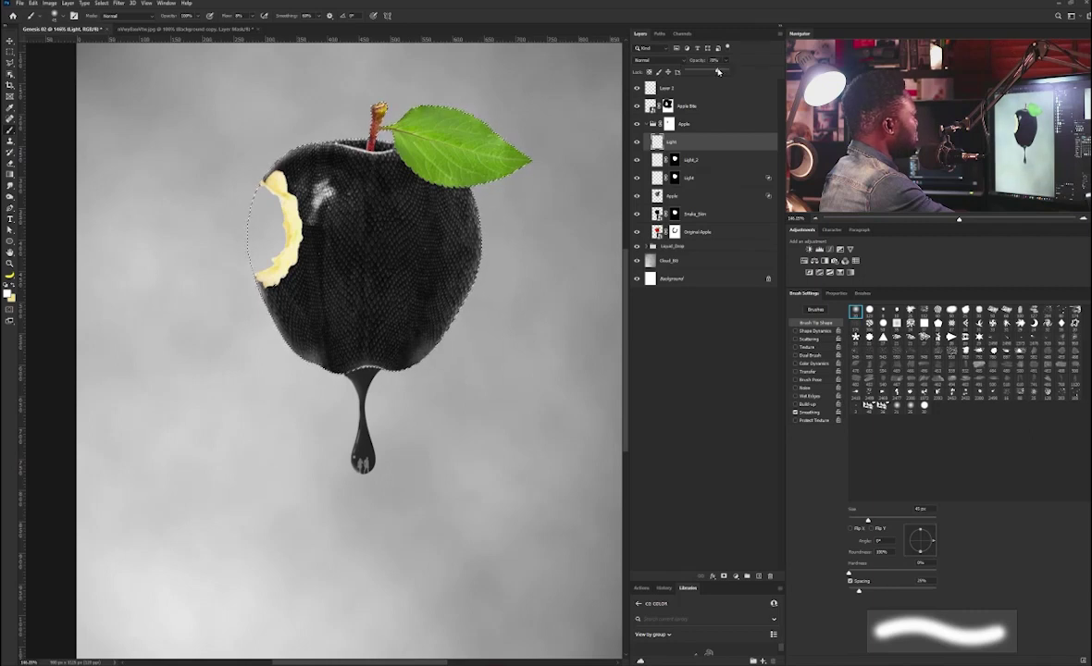
{"action": "left_click", "coordinate": [700, 100]}
{"action": "key", "text": "ctrl+d"}
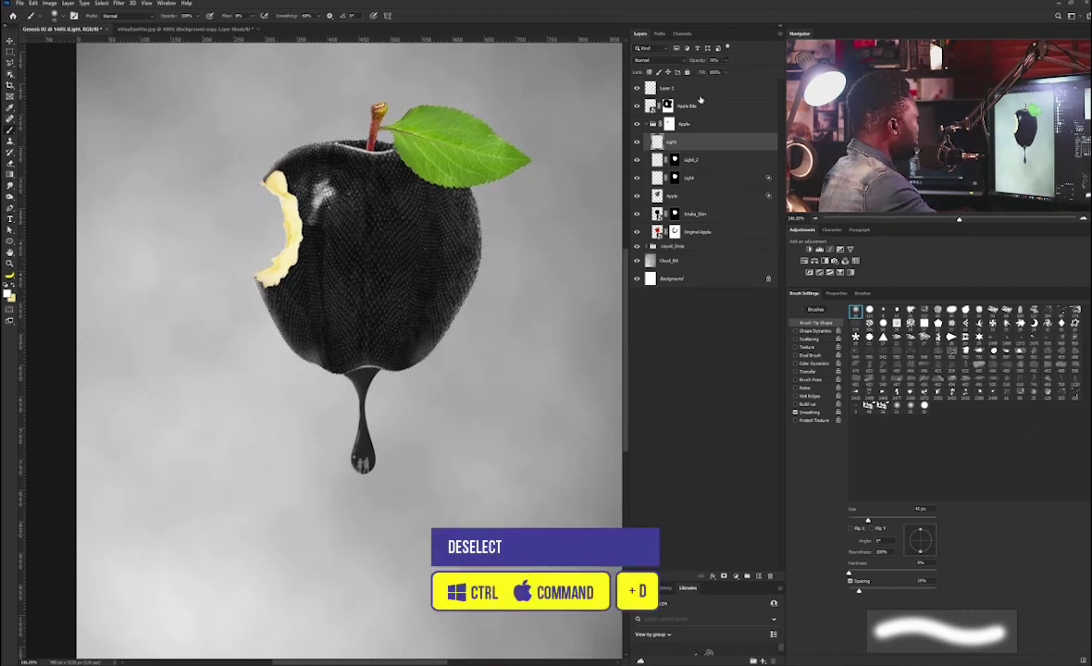
Collapse the Apple group, stamp all visible layers into a new top layer and open it in the Camera Raw Filter
{"action": "key", "text": "ctrl+0"}
{"action": "left_click", "coordinate": [651, 123]}
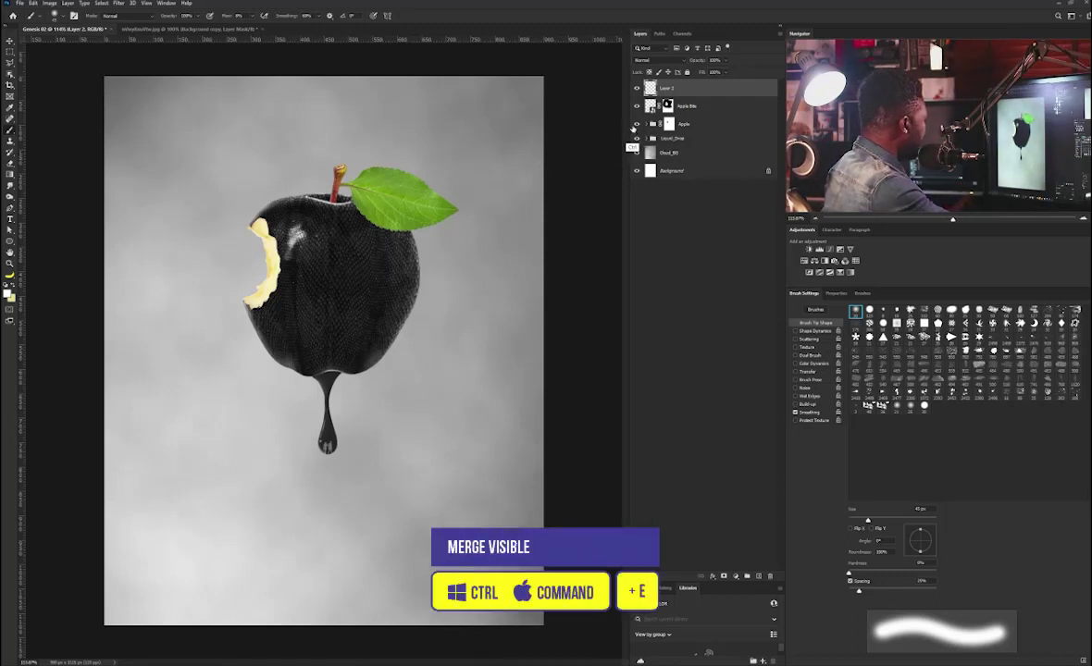
{"action": "key", "text": "ctrl+alt+shift+e"}
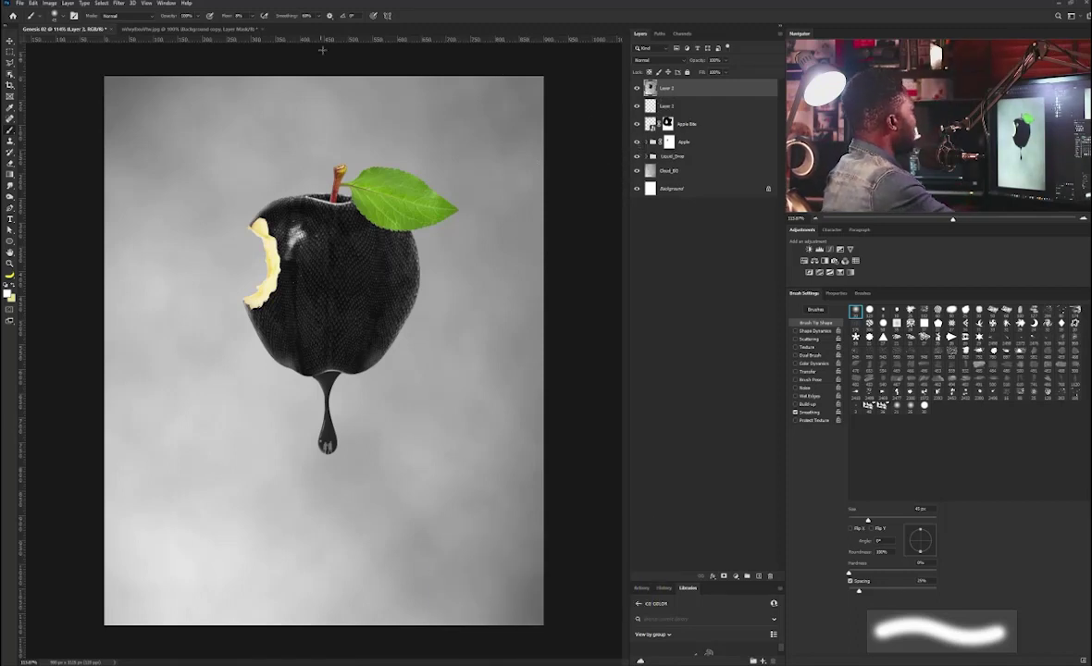
{"action": "left_click", "coordinate": [120, 5]}
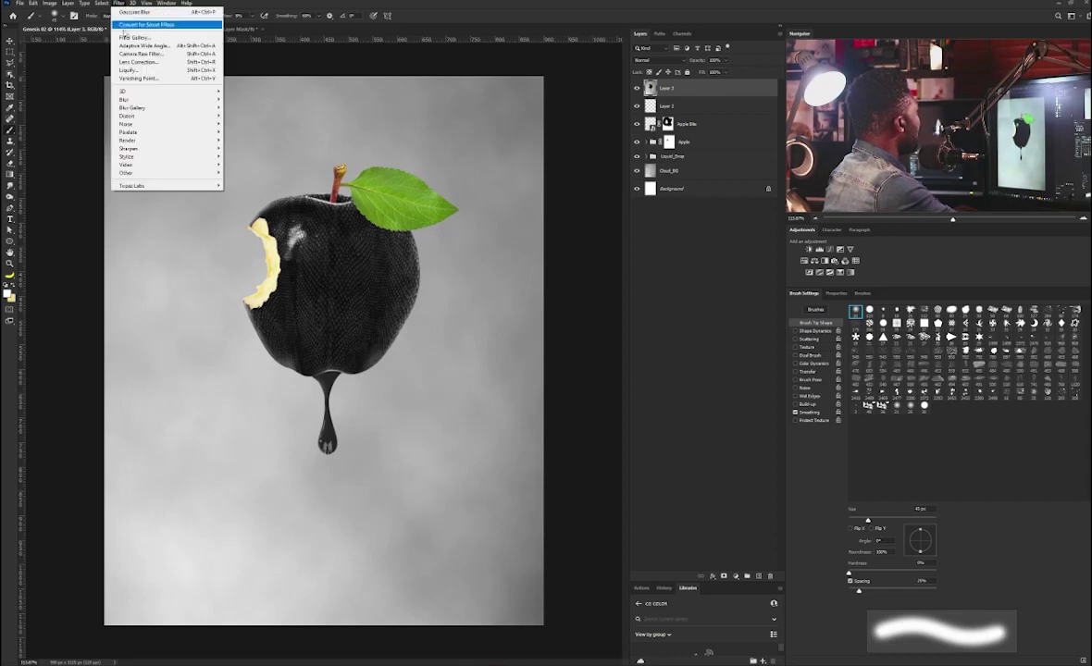
{"action": "left_click", "coordinate": [166, 58]}
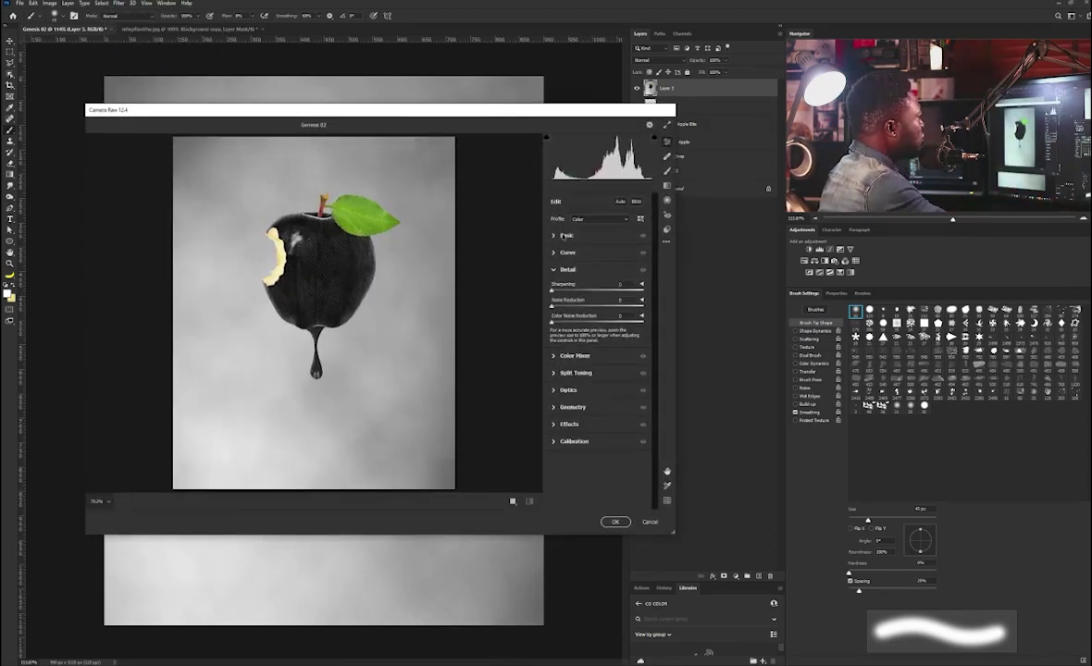
In the Basic adjustments, set Exposure +0.30, Contrast -21, Highlights +22, Shadows +13, Texture +31 and Clarity +13
{"action": "left_click", "coordinate": [564, 236]}
{"action": "left_click_drag", "start_coordinate": [597, 304], "coordinate": [599, 304]}
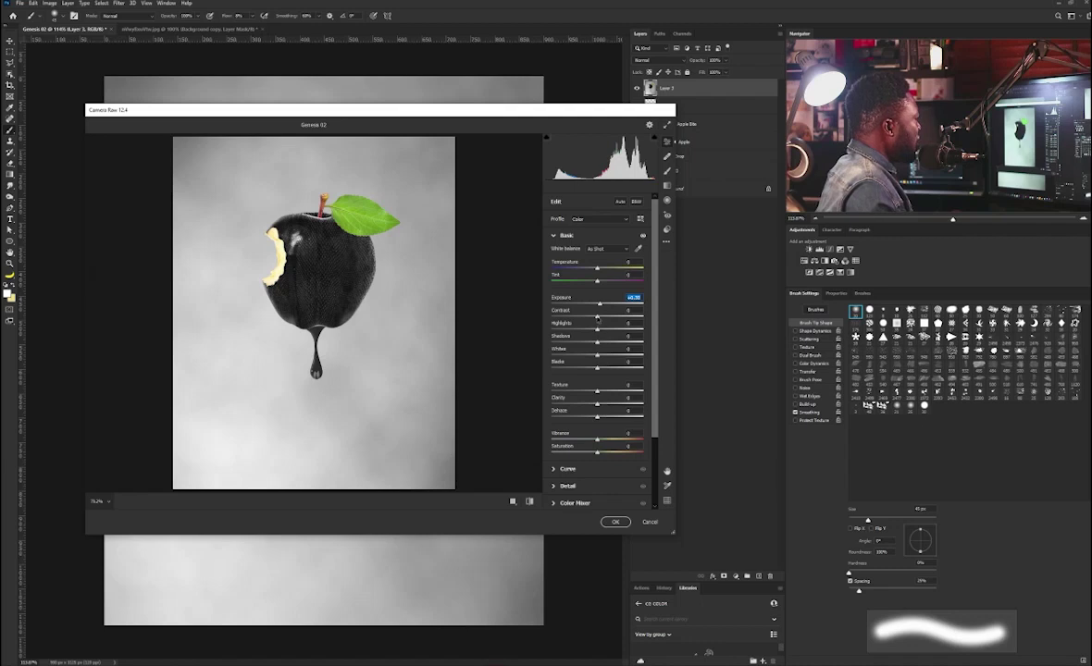
{"action": "key", "text": "Tab"}
{"action": "left_click_drag", "start_coordinate": [598, 318], "coordinate": [586, 319]}
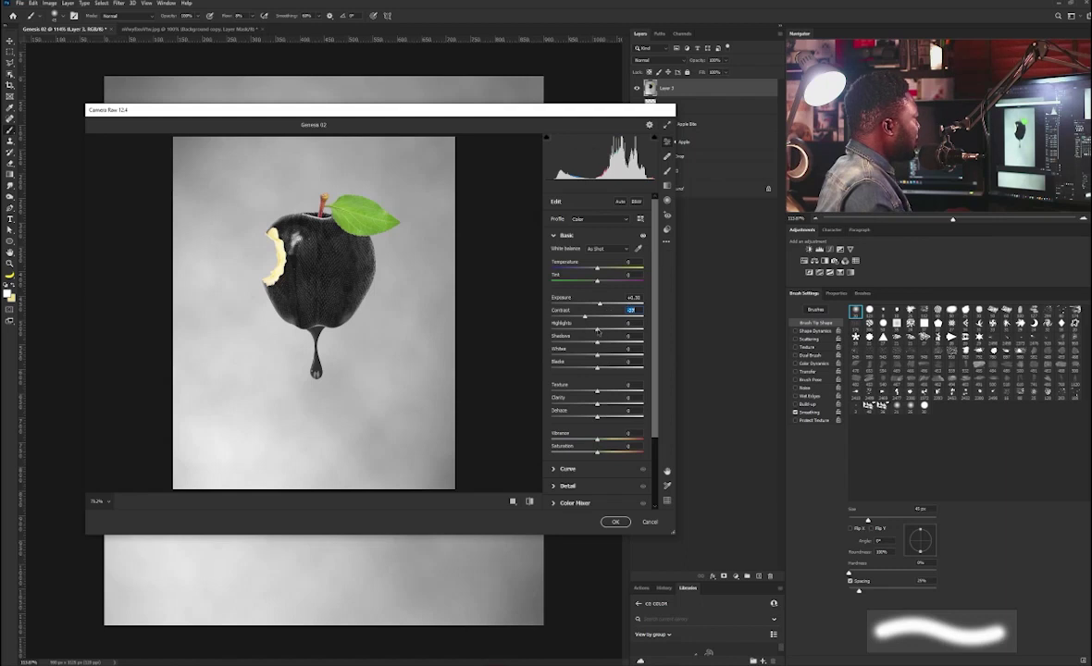
{"action": "left_click_drag", "start_coordinate": [598, 330], "coordinate": [609, 332]}
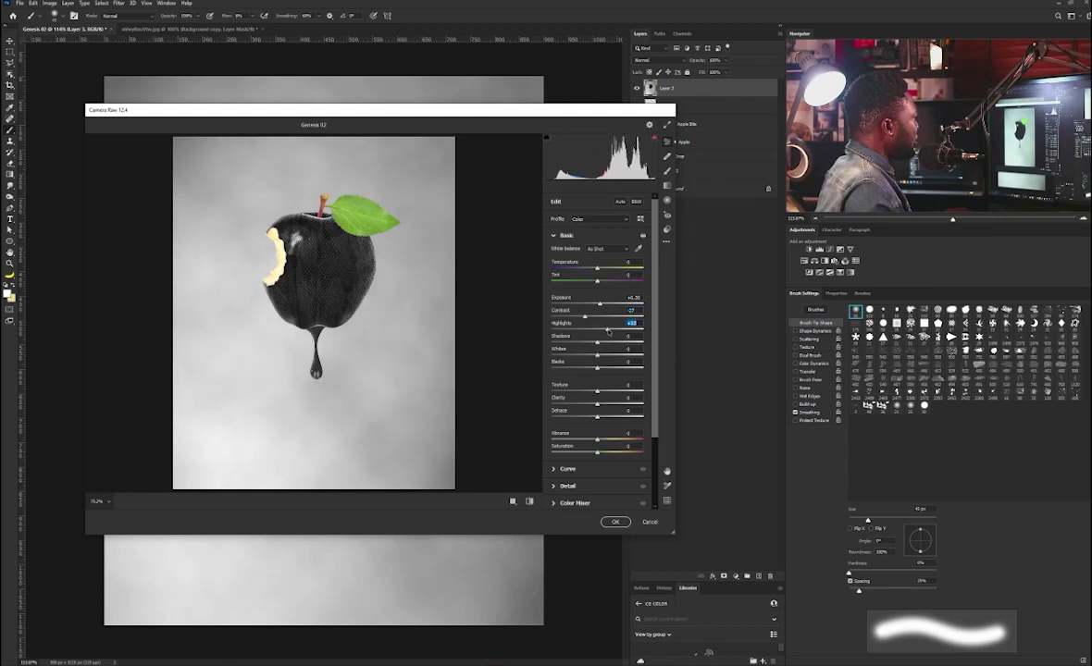
{"action": "left_click_drag", "start_coordinate": [597, 344], "coordinate": [604, 344]}
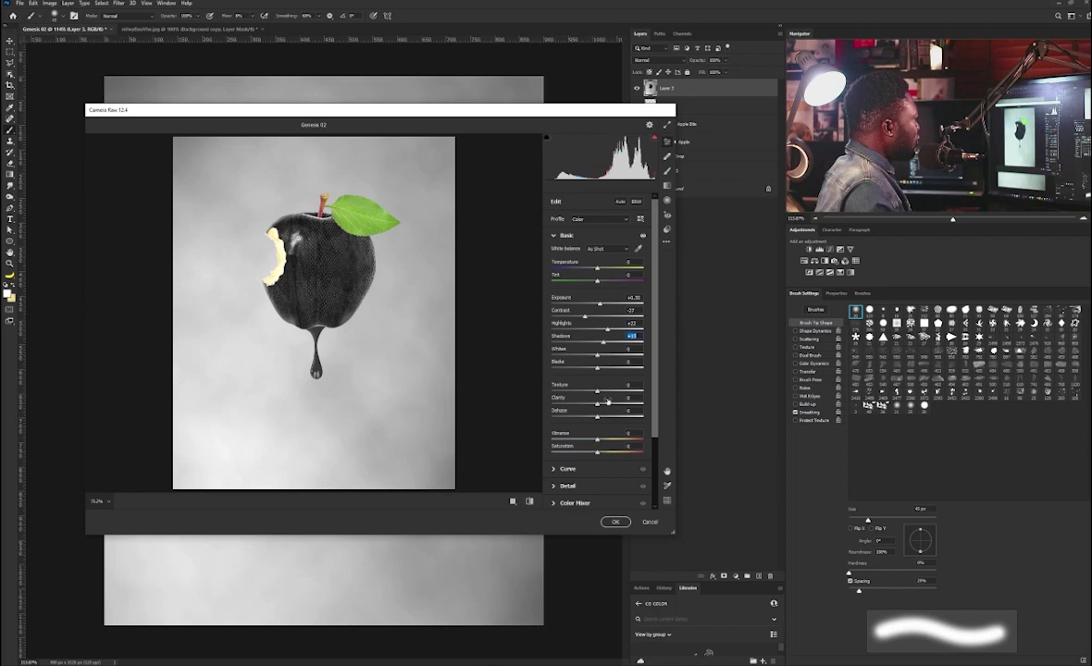
{"action": "left_click_drag", "start_coordinate": [597, 393], "coordinate": [615, 394]}
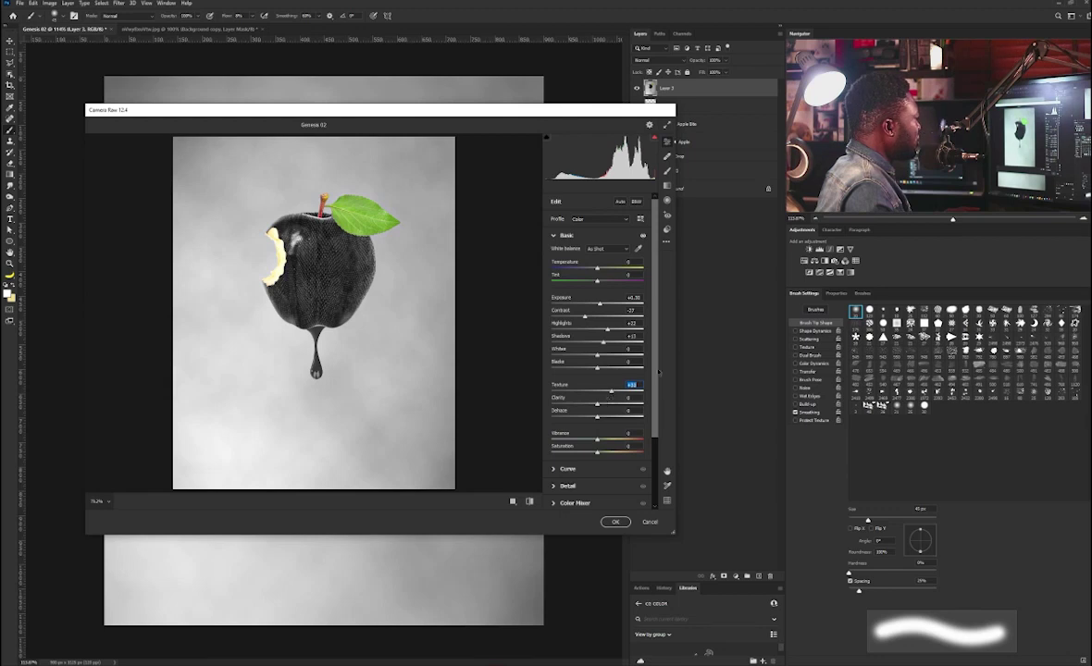
{"action": "left_click_drag", "start_coordinate": [658, 365], "coordinate": [603, 381]}
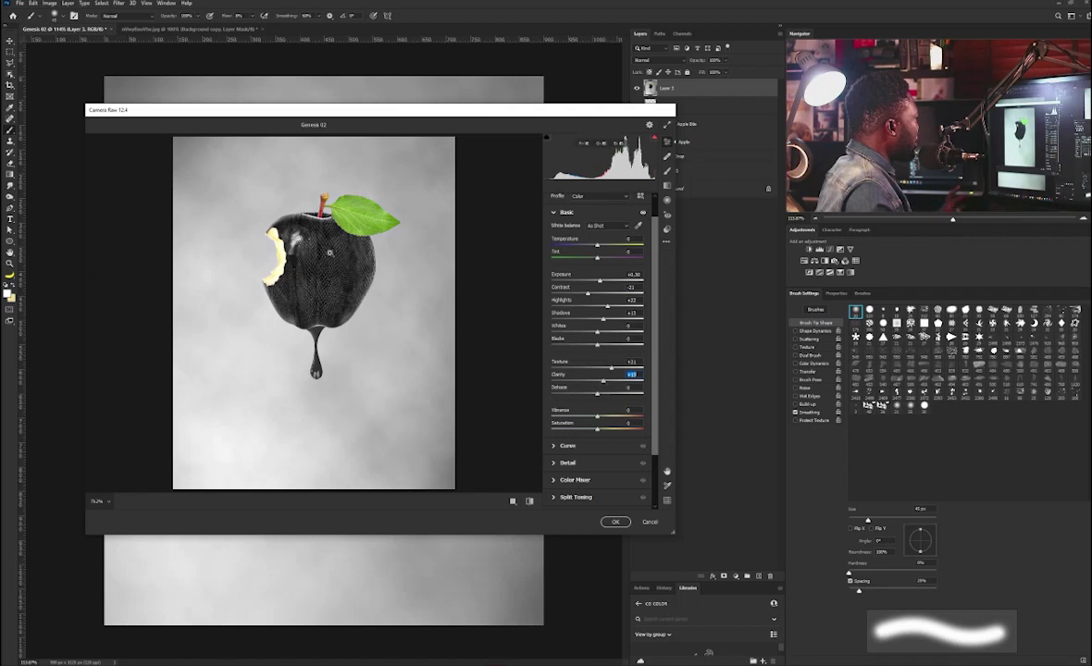
Pull the darker tones of the point curve down slightly and add a small amount of Sharpening in the Detail settings
{"action": "left_click", "coordinate": [567, 446]}
{"action": "left_click_drag", "start_coordinate": [576, 344], "coordinate": [575, 352]}
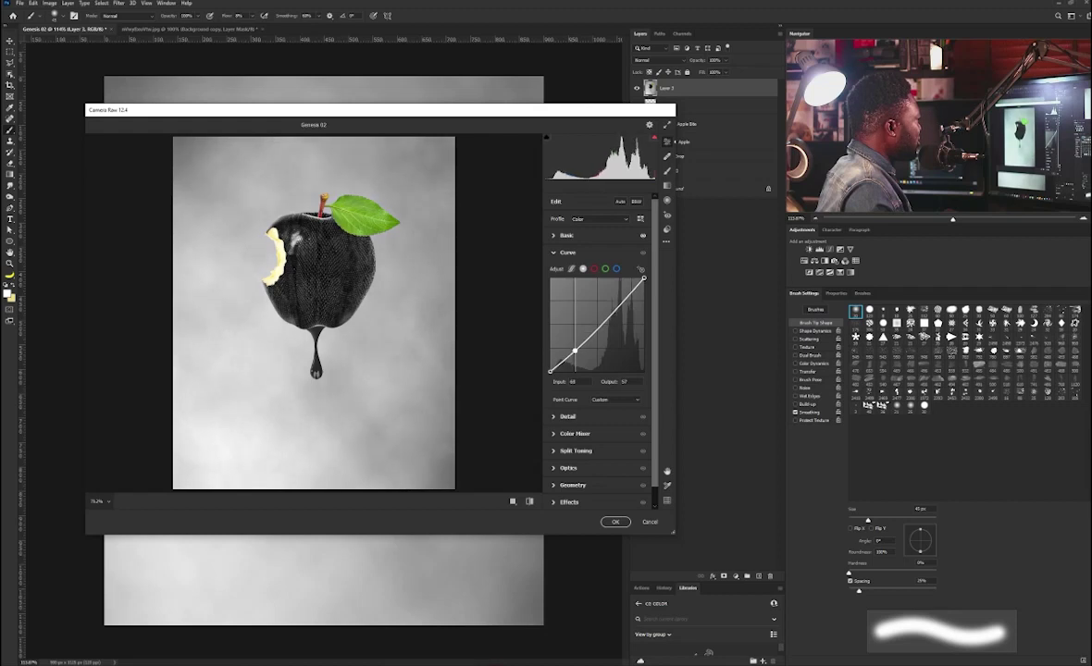
{"action": "left_click", "coordinate": [569, 416]}
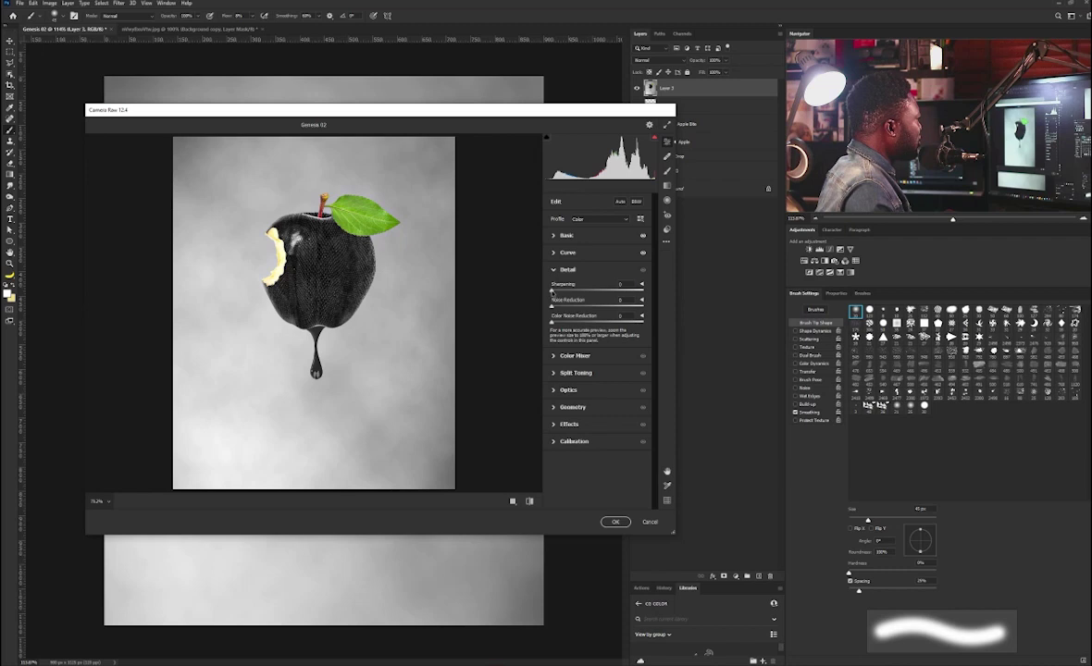
{"action": "left_click_drag", "start_coordinate": [556, 291], "coordinate": [561, 292]}
Raise the Color Mixer saturation of Greens to +51 and Yellows to +37
{"action": "left_click", "coordinate": [566, 356]}
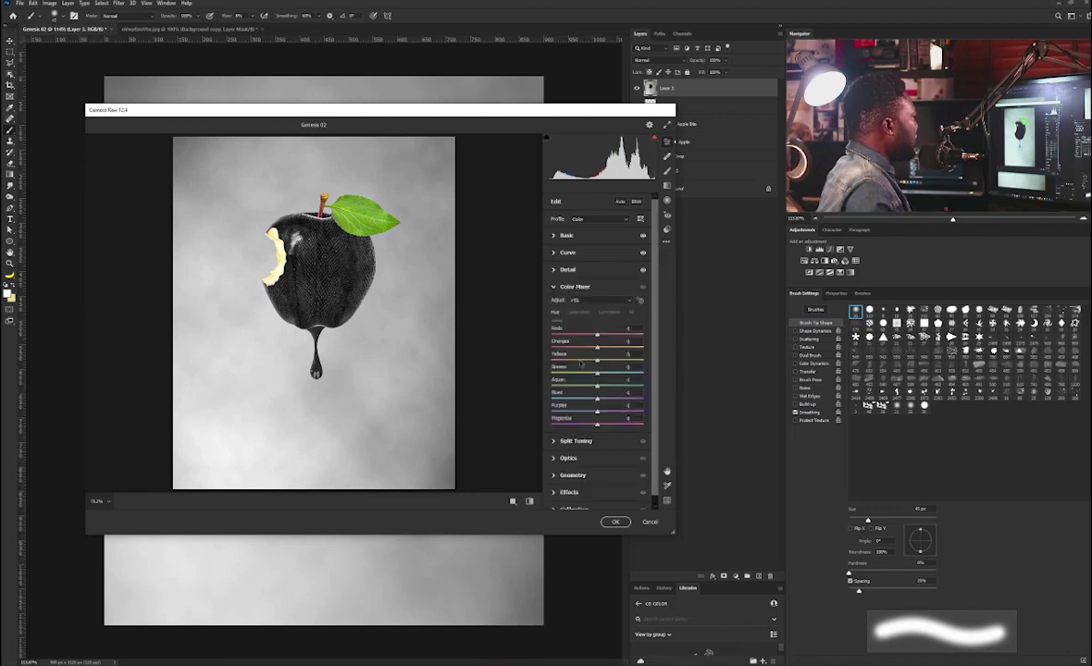
{"action": "left_click", "coordinate": [578, 312]}
{"action": "left_click_drag", "start_coordinate": [597, 376], "coordinate": [619, 374]}
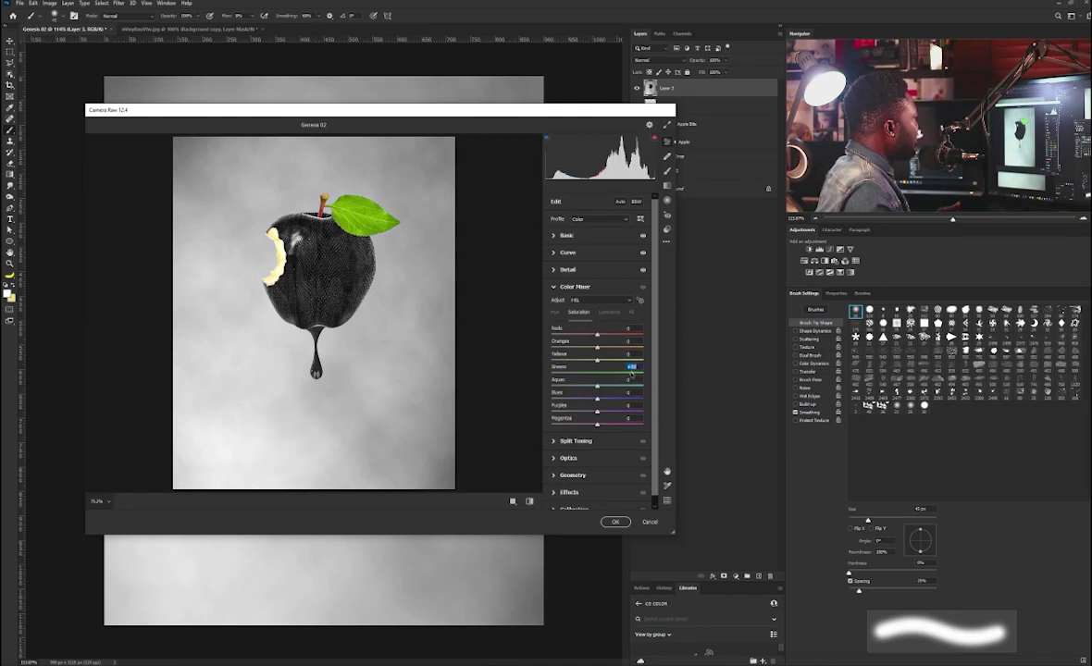
{"action": "left_click_drag", "start_coordinate": [630, 374], "coordinate": [621, 374]}
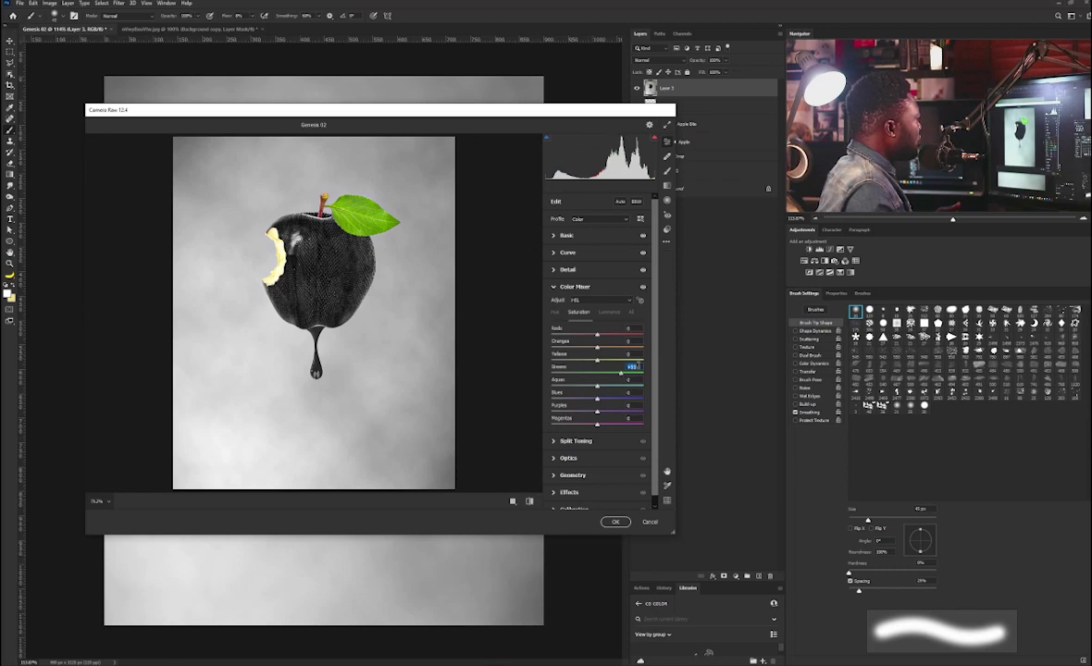
{"action": "left_click_drag", "start_coordinate": [598, 362], "coordinate": [627, 361]}
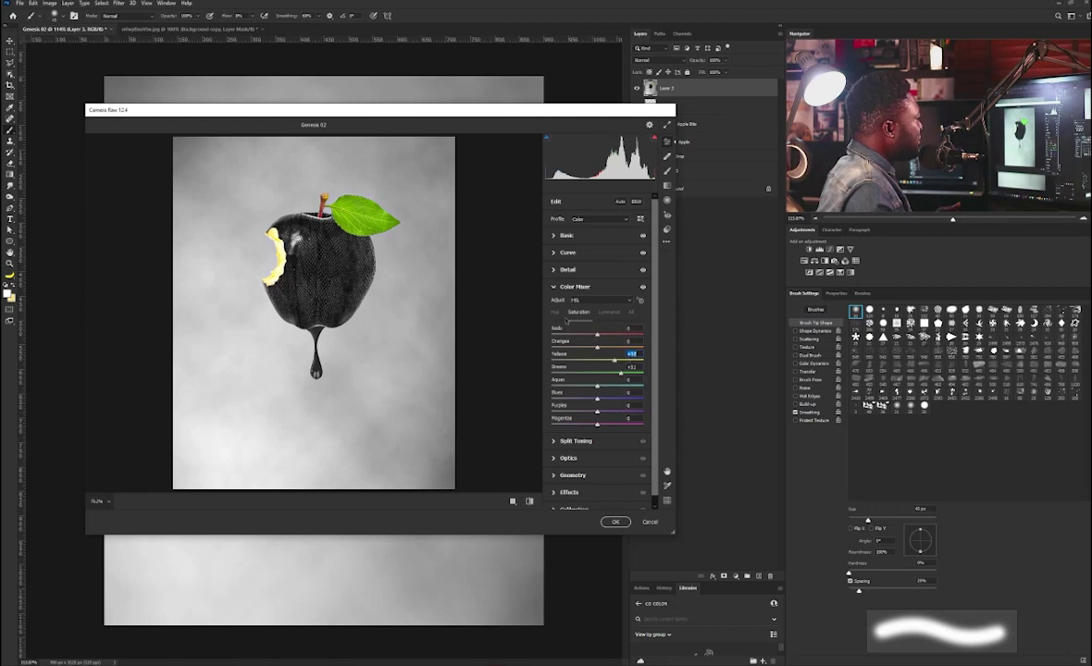
Shift the Color Mixer hue of Oranges to -27 and Yellows to about -28
{"action": "left_click", "coordinate": [556, 313]}
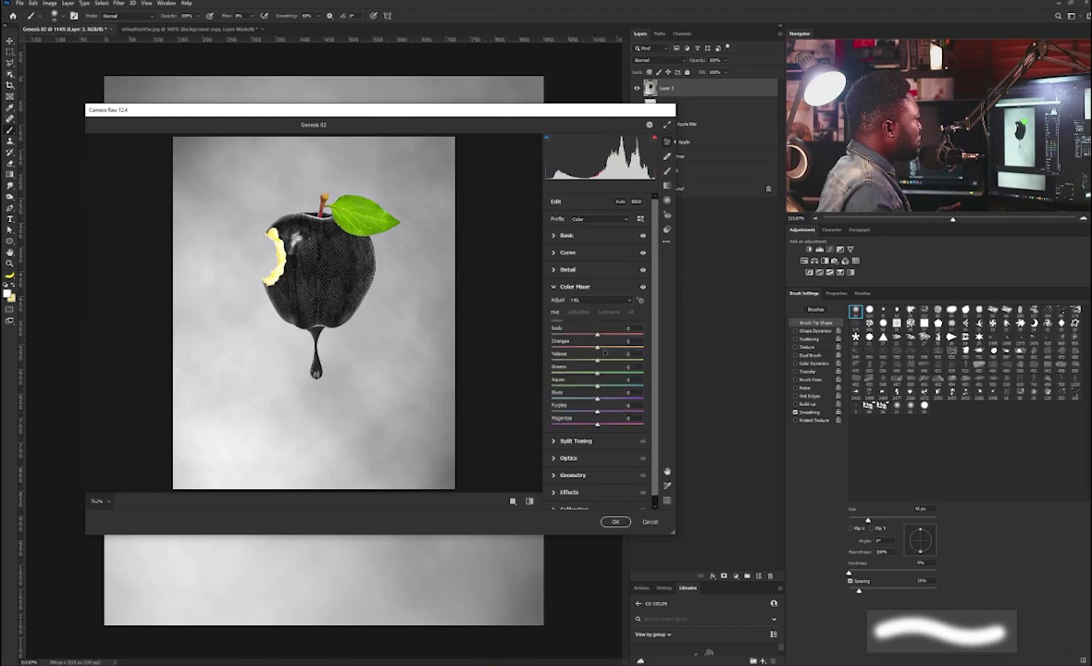
{"action": "mouse_move", "coordinate": [597, 348]}
{"action": "left_mouse_down"}
{"action": "mouse_move", "coordinate": [581, 349]}
{"action": "mouse_move", "coordinate": [582, 362]}
{"action": "left_mouse_up"}
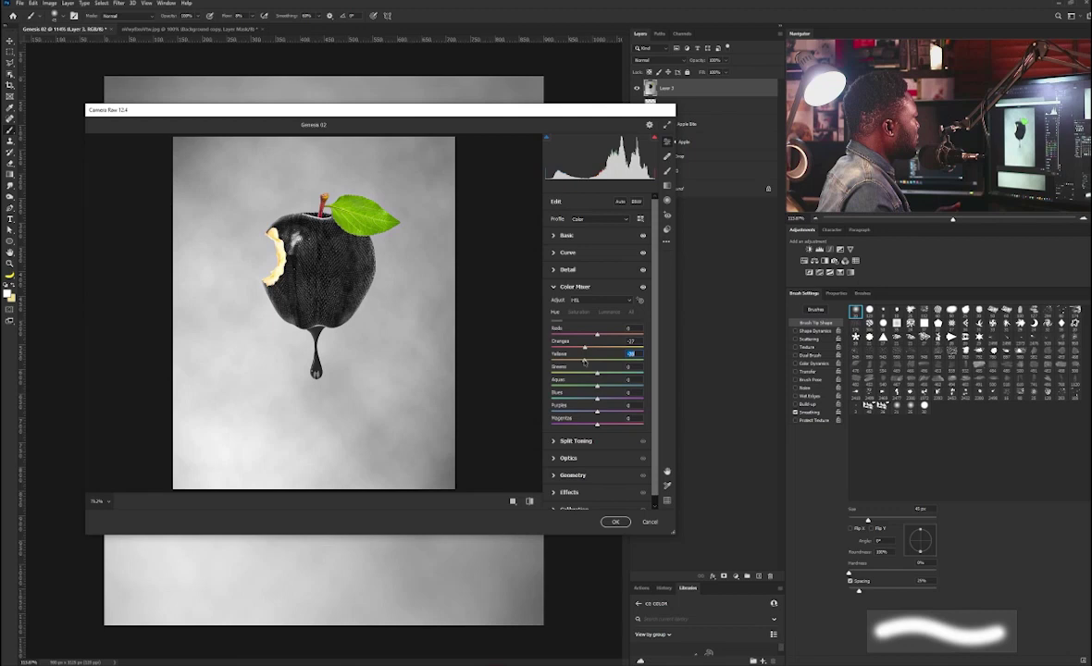
{"action": "left_click", "coordinate": [579, 312]}
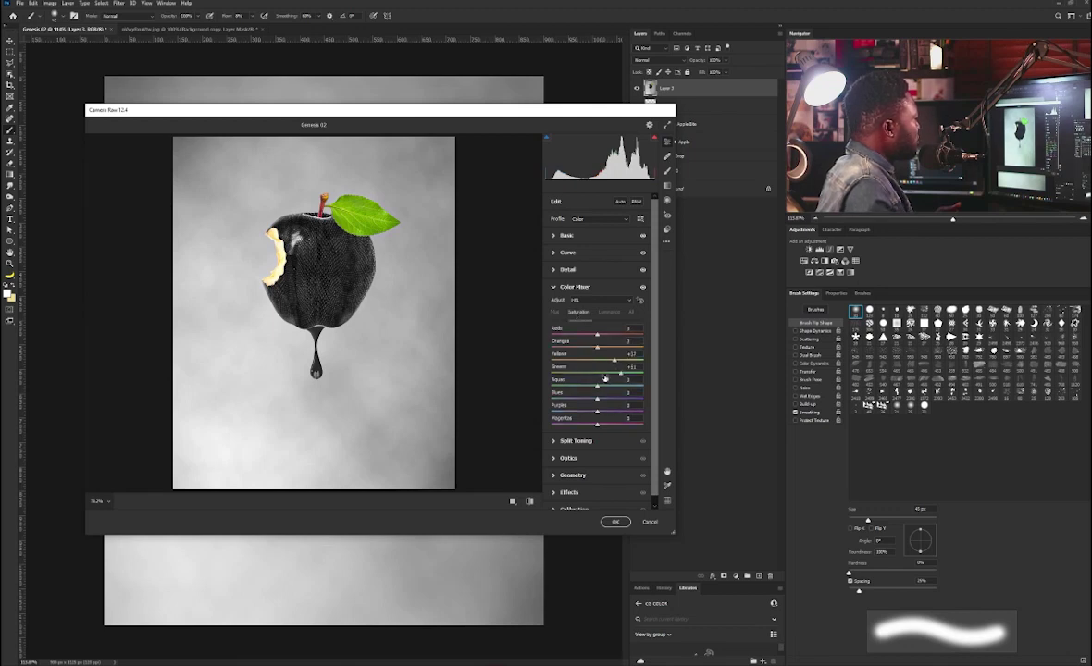
In Calibration, set Red Primary saturation to about -48, Green Primary hue to -7 and saturation to about +16, and Blue Primary saturation to about -55
{"action": "left_click", "coordinate": [575, 508]}
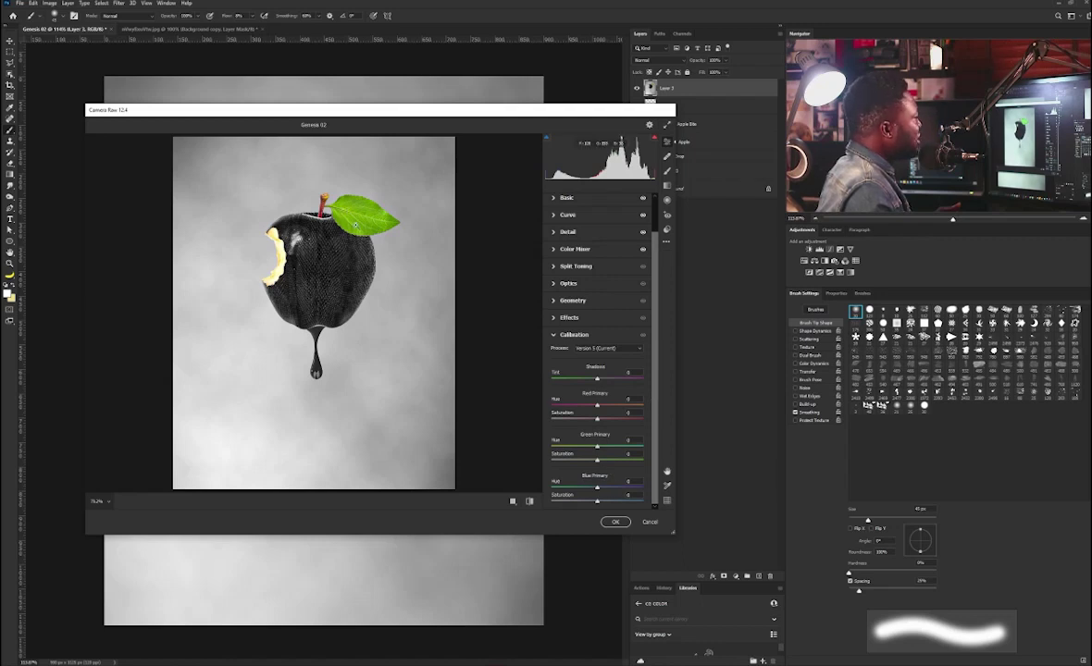
{"action": "left_click_drag", "start_coordinate": [597, 460], "coordinate": [627, 459]}
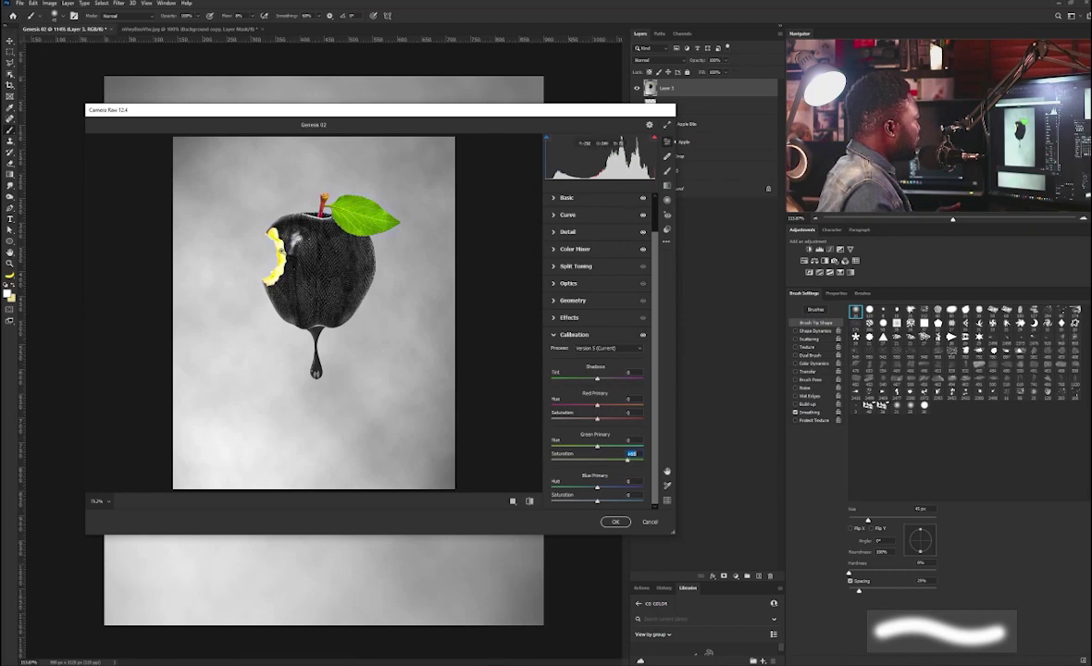
{"action": "left_click_drag", "start_coordinate": [629, 462], "coordinate": [611, 464]}
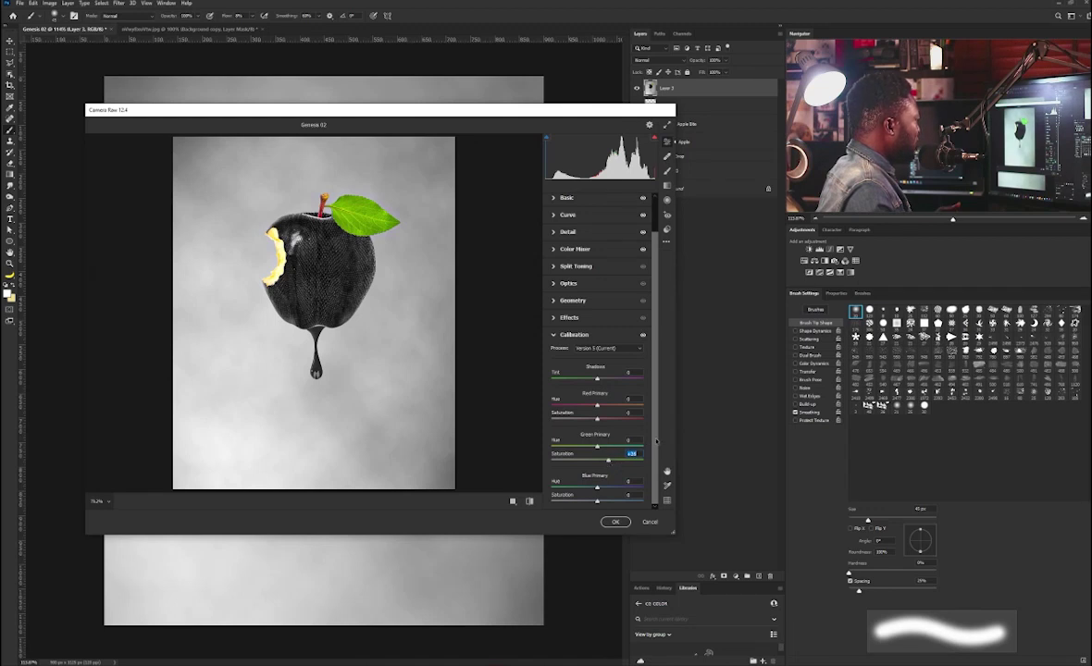
{"action": "left_click_drag", "start_coordinate": [598, 502], "coordinate": [581, 503]}
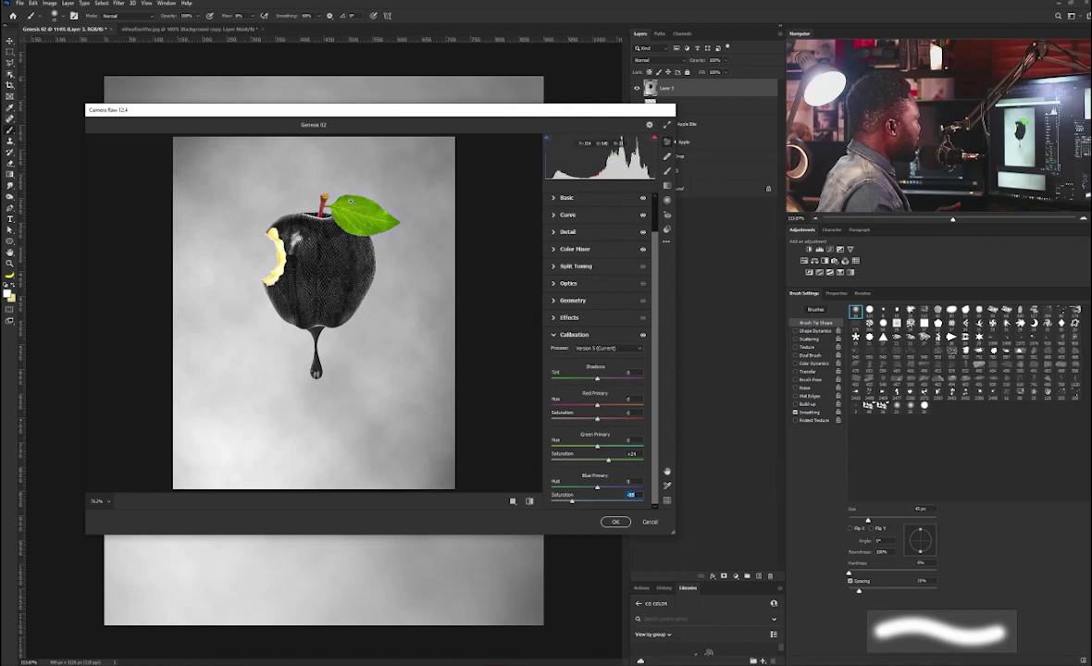
{"action": "left_click", "coordinate": [598, 415]}
{"action": "left_click_drag", "start_coordinate": [598, 420], "coordinate": [605, 461]}
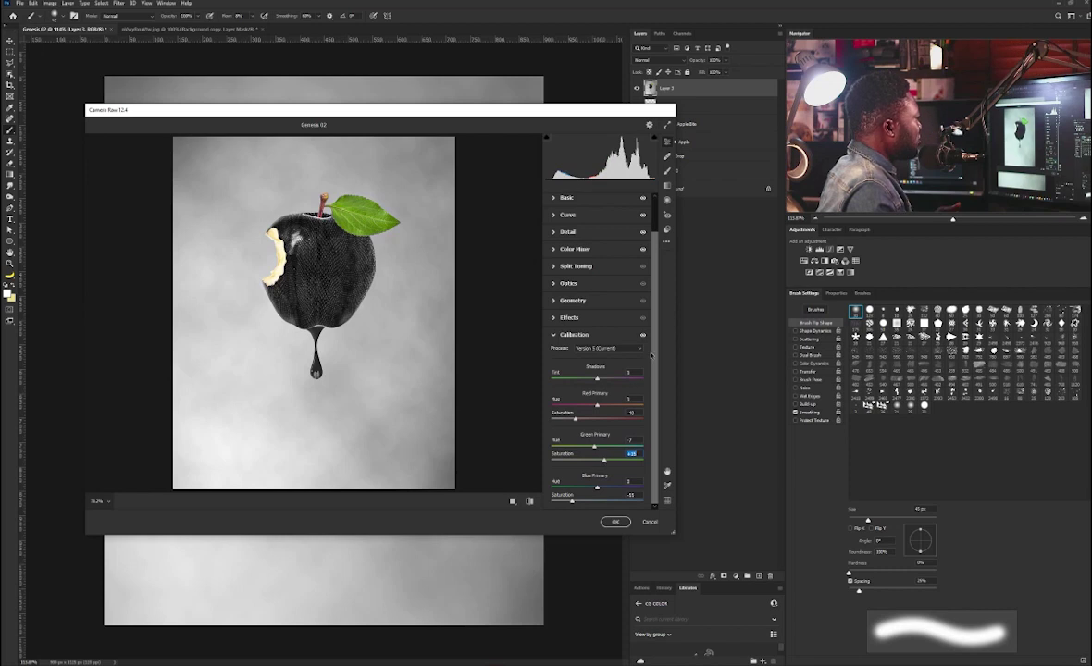
Add about 16 Grain in the Effects settings and apply the Camera Raw grade to the merged layer
{"action": "left_click", "coordinate": [580, 321]}
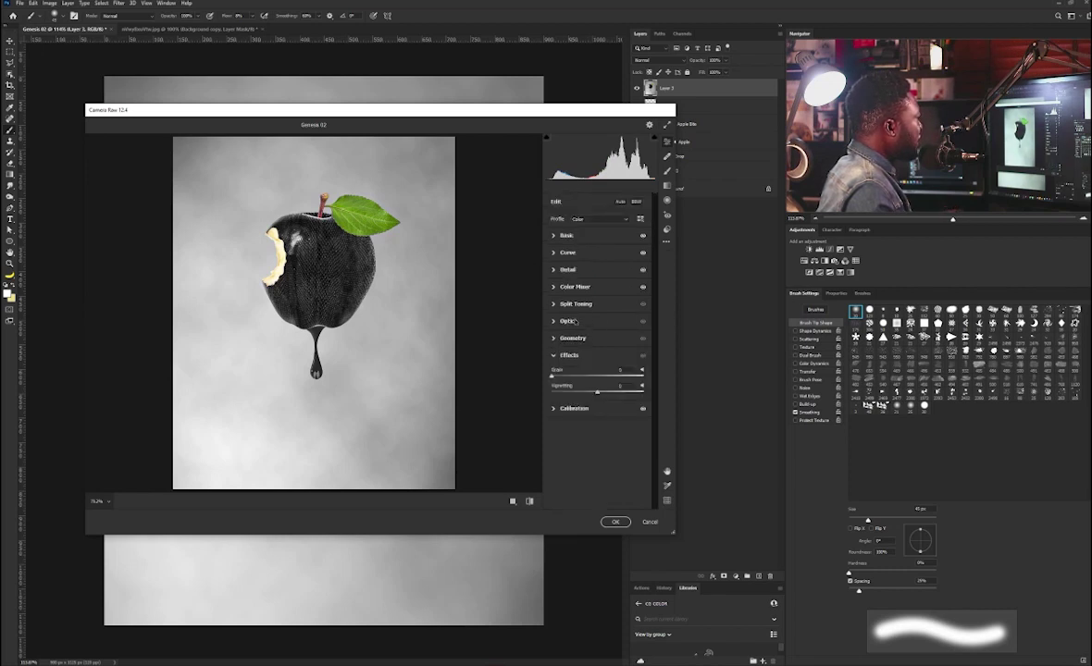
{"action": "mouse_move", "coordinate": [558, 379]}
{"action": "left_mouse_down"}
{"action": "mouse_move", "coordinate": [578, 377]}
{"action": "mouse_move", "coordinate": [562, 378]}
{"action": "left_mouse_up"}
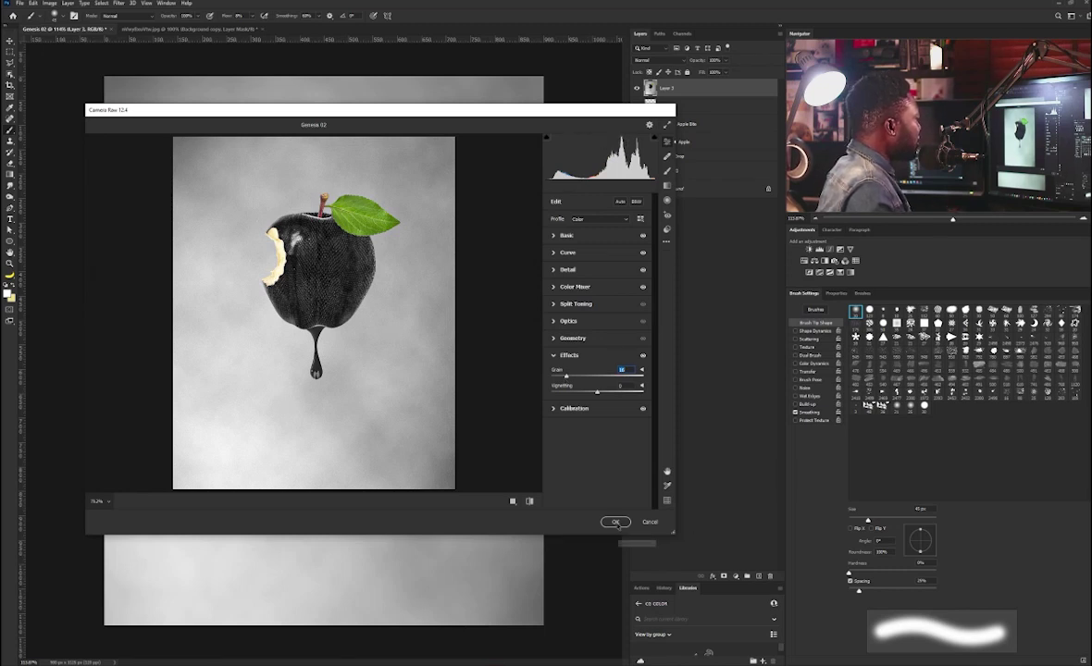
{"action": "left_click", "coordinate": [616, 522]}
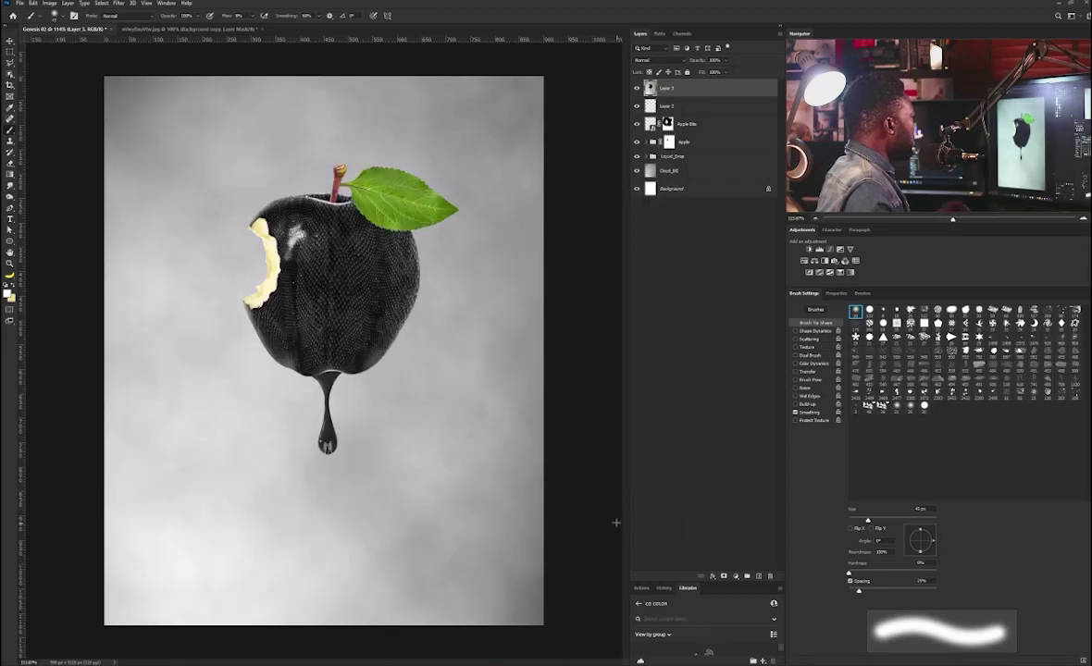
Duplicate the Apple Bite layer and place the copy at the top of the layer stack
{"action": "scroll", "coordinate": [248, 223], "scroll_direction": "up", "scroll_amount": 3}
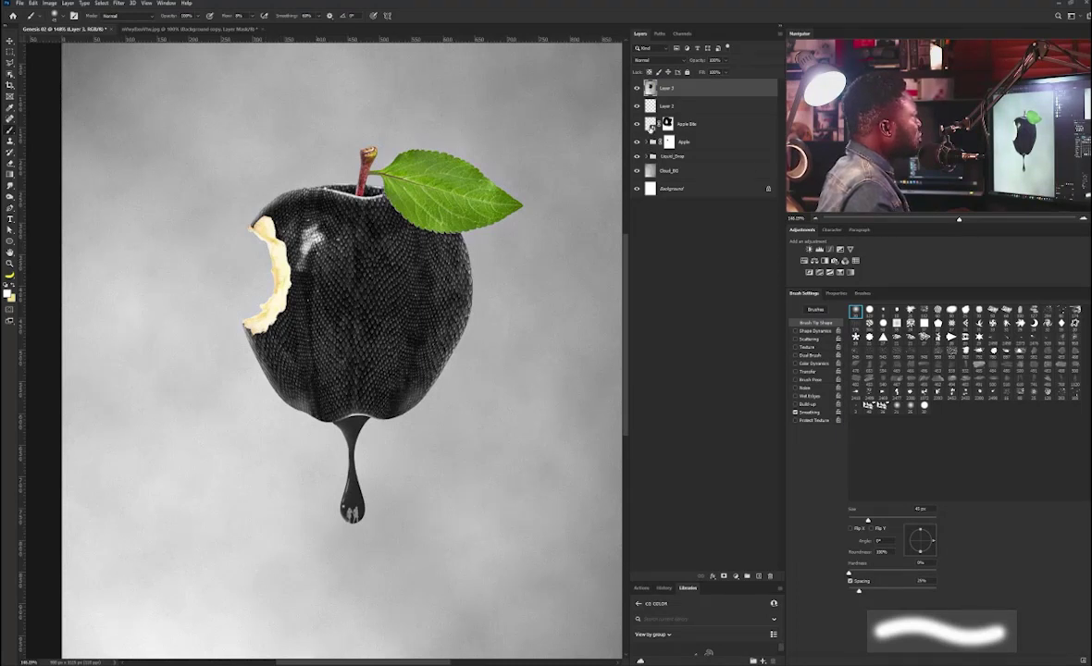
{"action": "left_click_drag", "start_coordinate": [688, 126], "coordinate": [759, 576]}
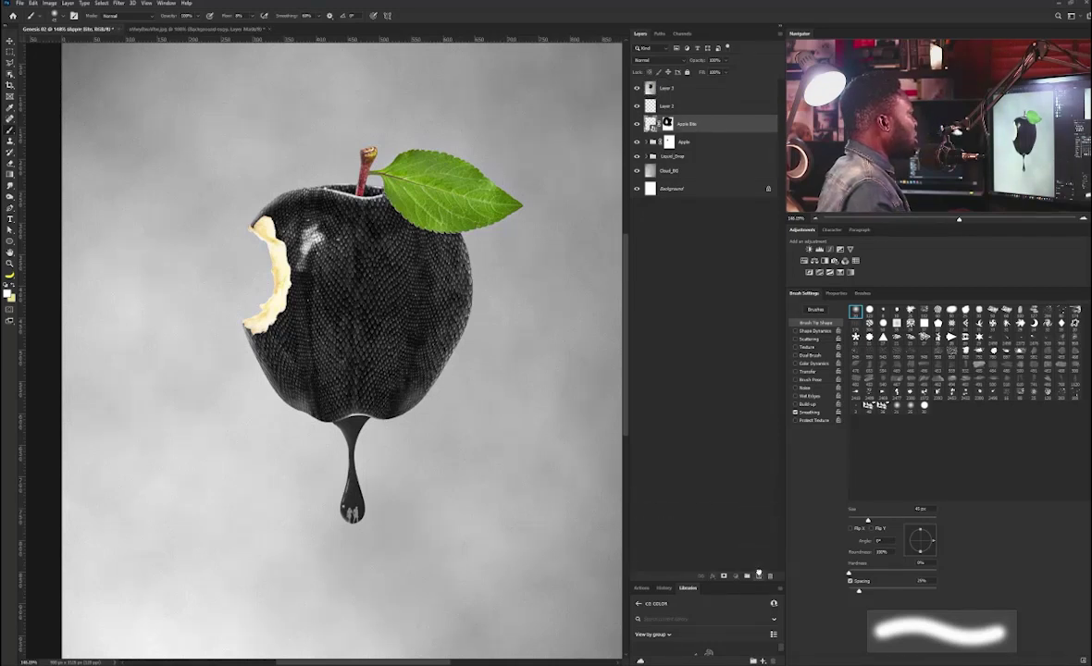
{"action": "left_click_drag", "start_coordinate": [690, 124], "coordinate": [687, 85]}
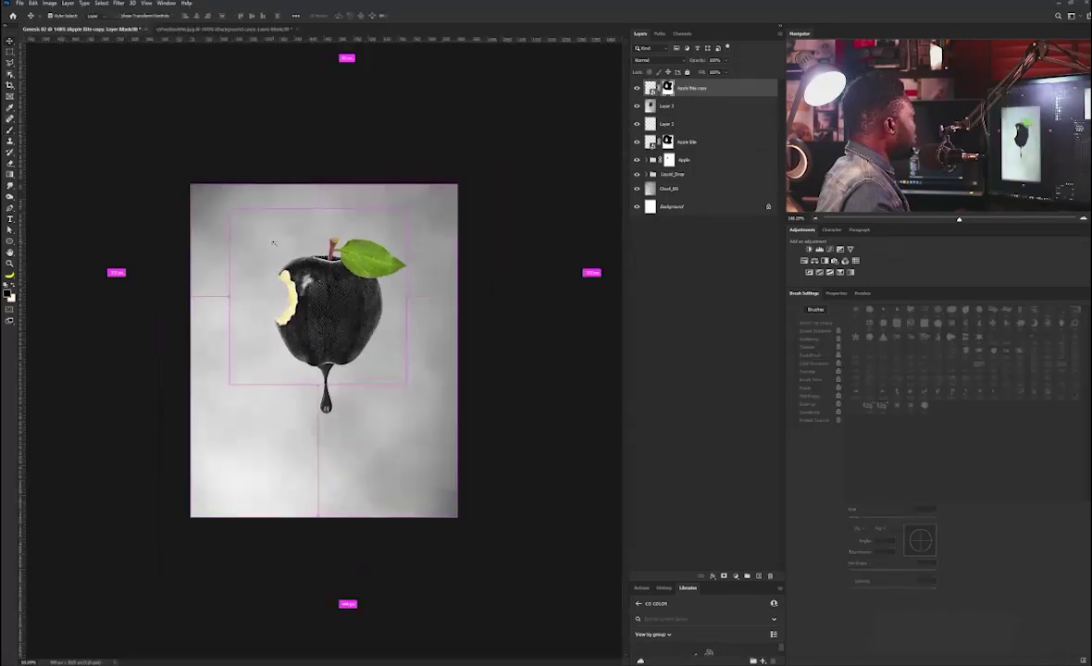
{"action": "key", "text": "ctrl+plus"}
Add a Curves adjustment clipped to the Apple Bite copy and bend the curve down slightly to darken the bite
{"action": "left_click", "coordinate": [654, 89]}
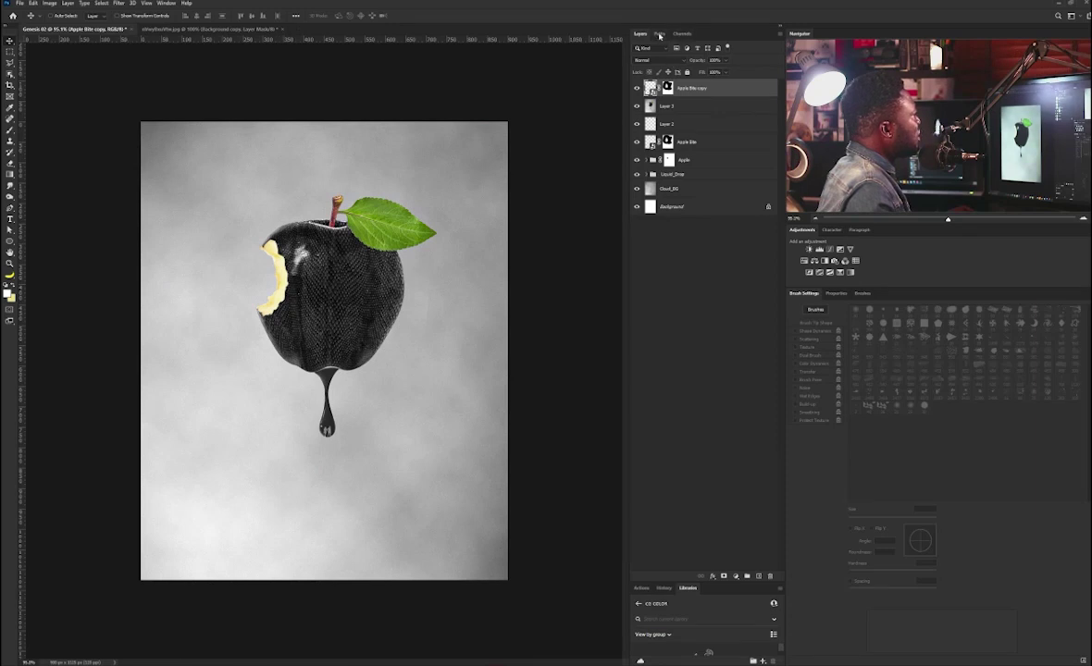
{"action": "left_click", "coordinate": [829, 249]}
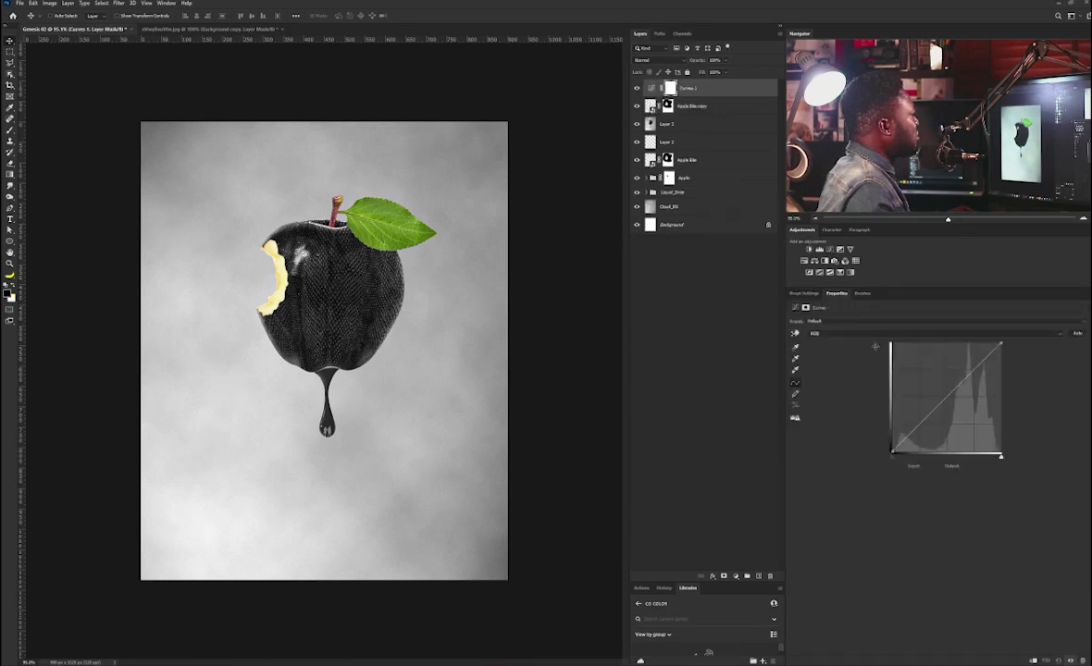
{"action": "key", "text": "ctrl+alt+g"}
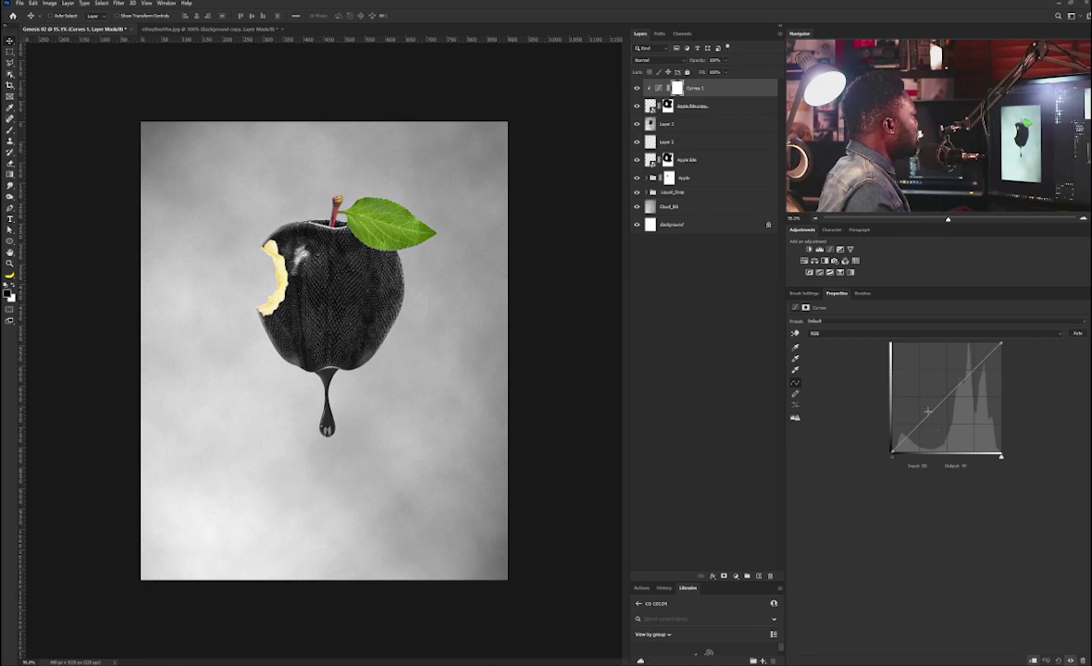
{"action": "mouse_move", "coordinate": [928, 411]}
{"action": "left_mouse_down"}
{"action": "mouse_move", "coordinate": [913, 433]}
{"action": "mouse_move", "coordinate": [941, 426]}
{"action": "left_mouse_up"}
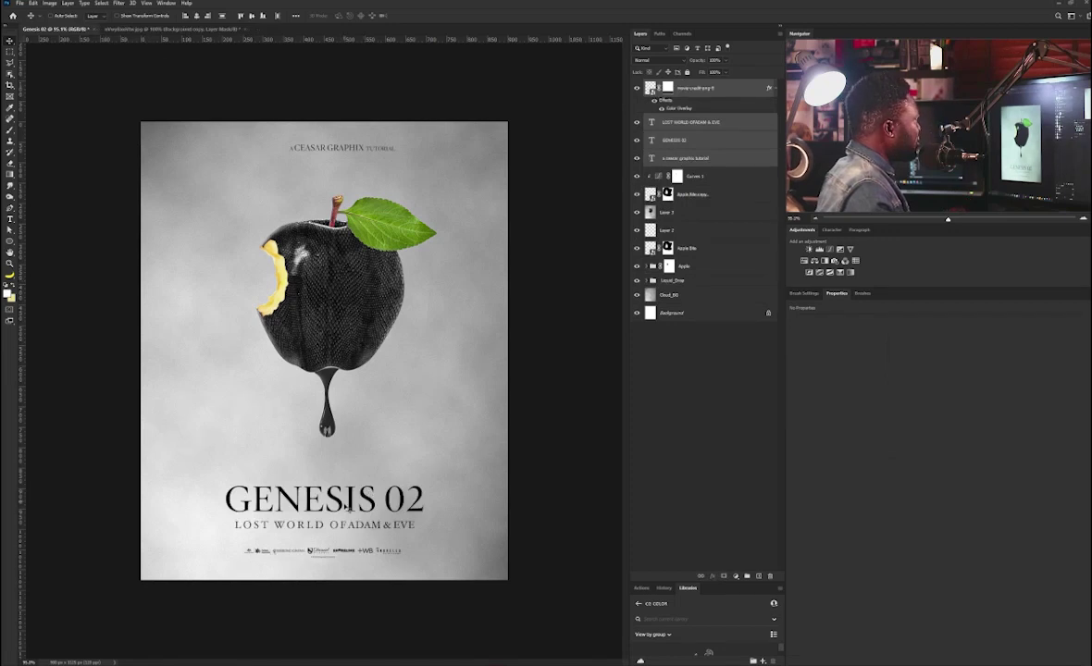
Shift the selected title, subtitle, credit and header layers down slightly, and move only the Ceasar Graphix header line back up
{"action": "left_click_drag", "start_coordinate": [375, 500], "coordinate": [375, 505]}
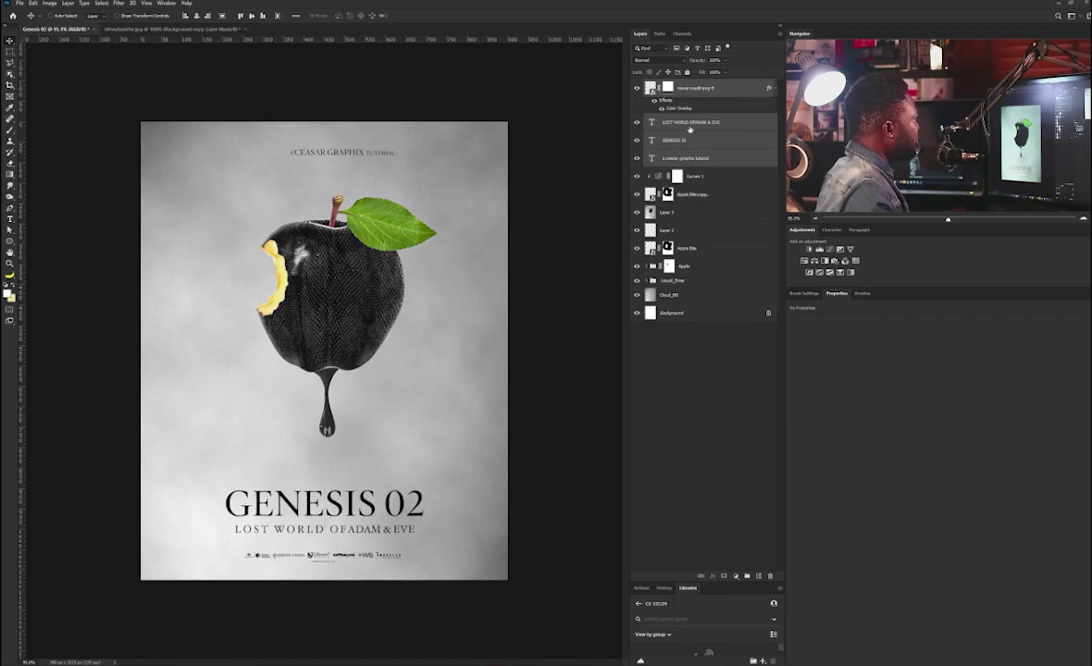
{"action": "left_click", "coordinate": [690, 158]}
{"action": "key", "text": "shift+Up"}
{"action": "right_click", "coordinate": [329, 147]}
{"action": "left_click", "coordinate": [356, 149]}
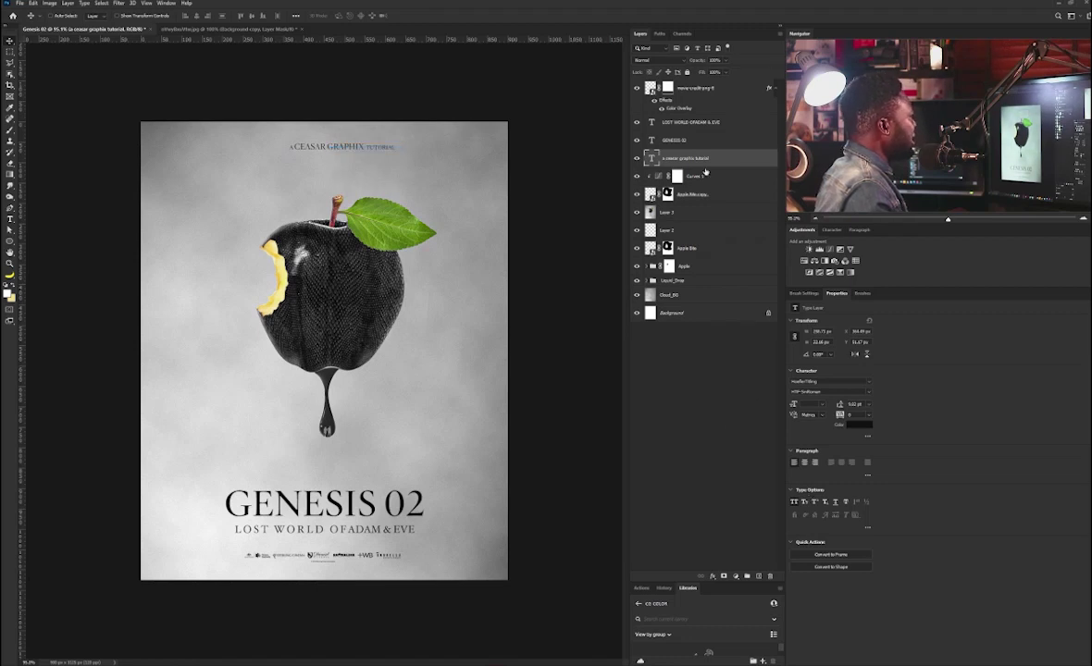
Draw a 37 px circle shape between the drip and the GENESIS 02 title, on a layer above the title
{"action": "right_click", "coordinate": [315, 505]}
{"action": "left_click", "coordinate": [324, 508]}
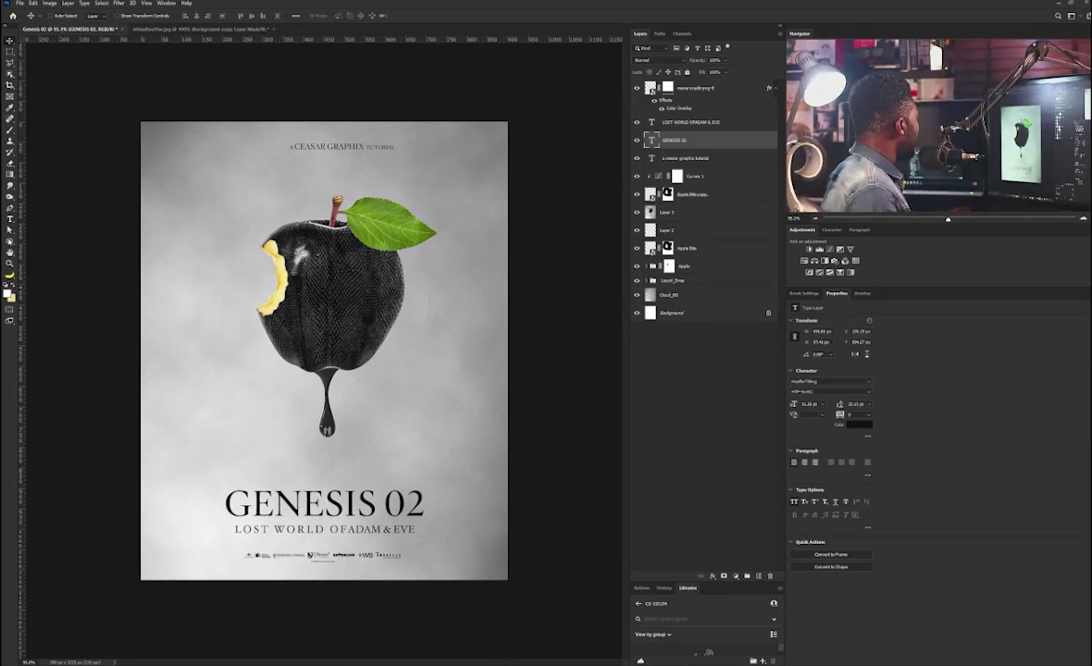
{"action": "right_click", "coordinate": [10, 240]}
{"action": "left_click", "coordinate": [46, 254]}
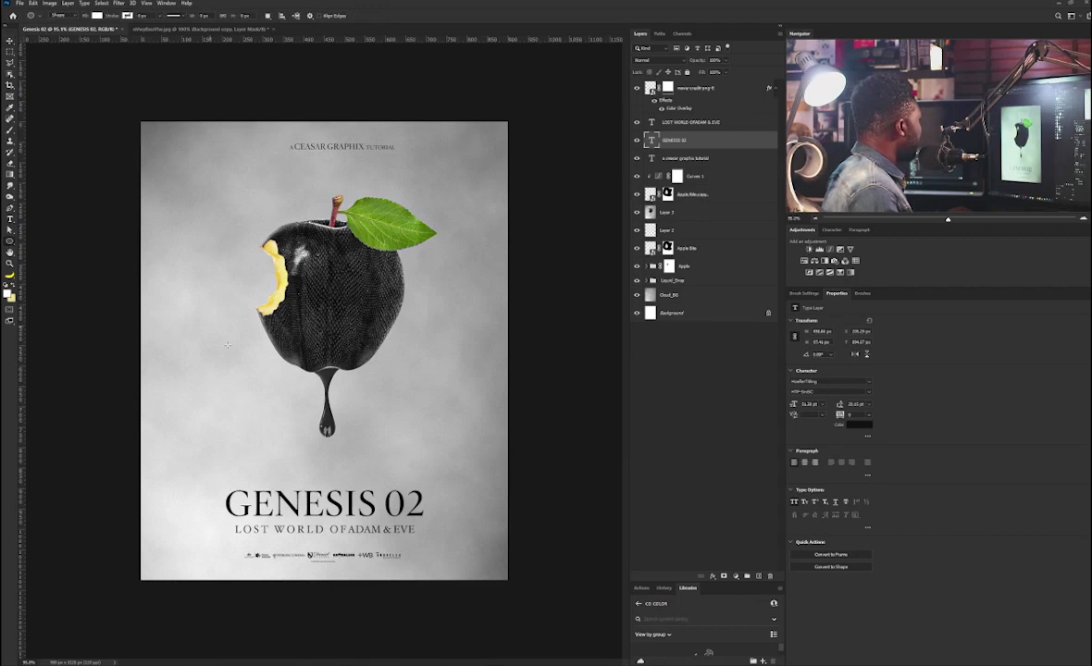
{"action": "left_click_drag", "start_coordinate": [320, 455], "coordinate": [332, 468]}
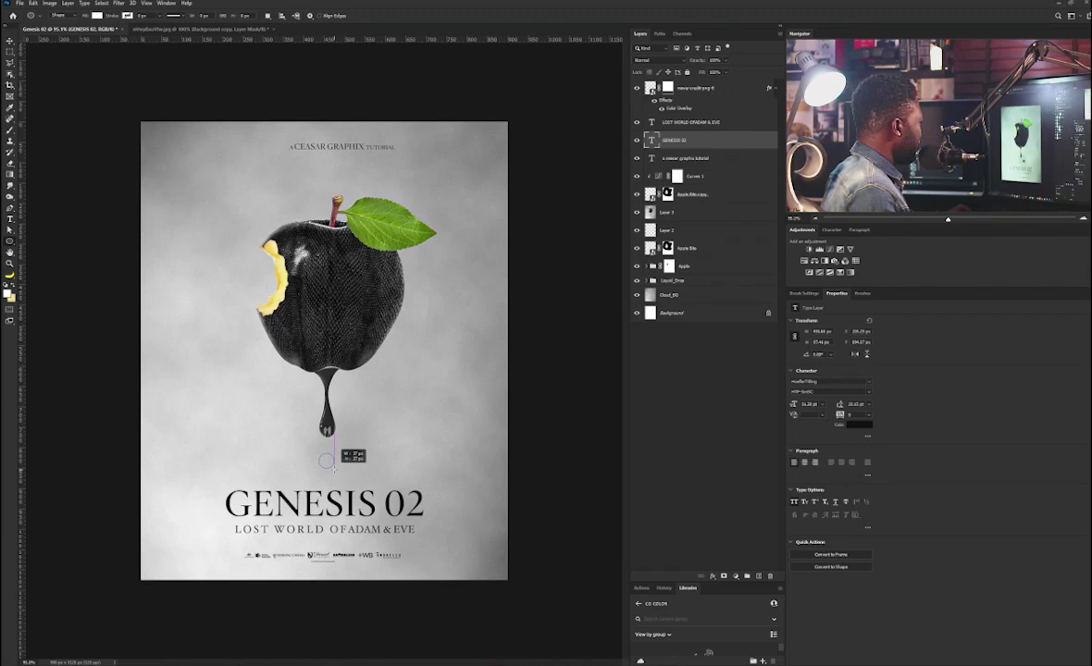
{"action": "left_click_drag", "start_coordinate": [332, 468], "coordinate": [332, 469]}
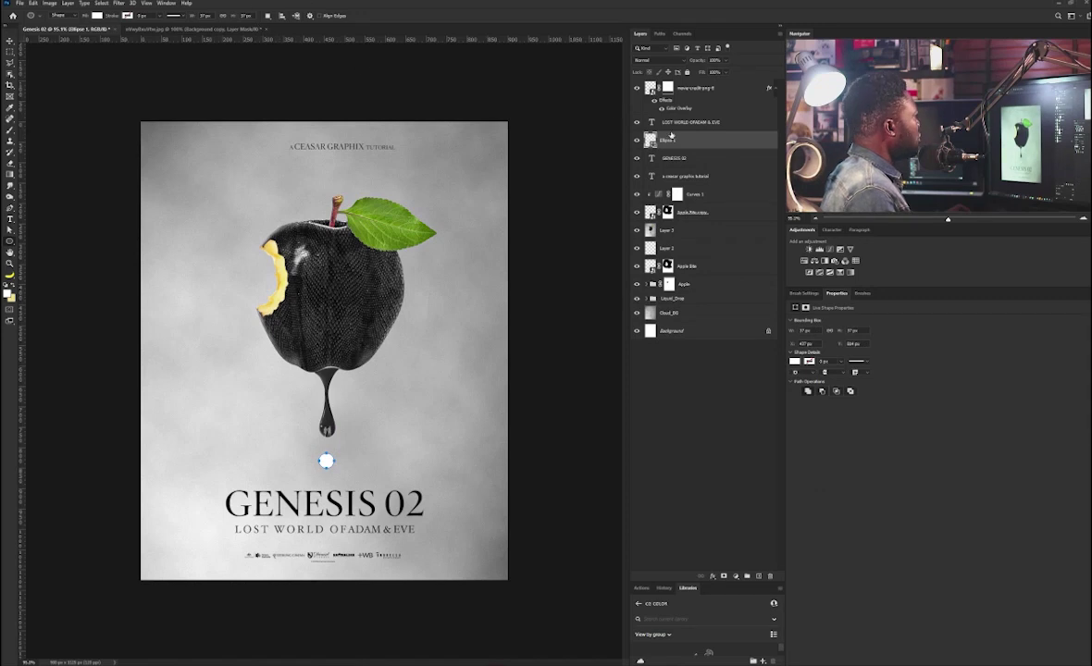
Fill the circle with black and centre it beneath the drip
{"action": "left_click", "coordinate": [794, 361]}
{"action": "left_click", "coordinate": [874, 406]}
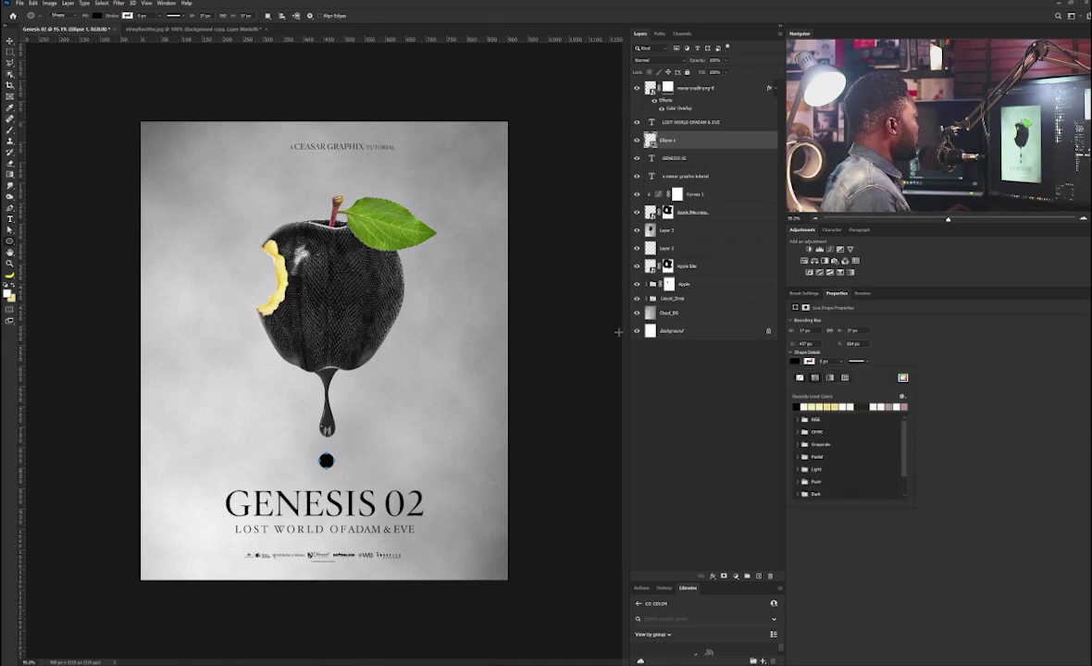
{"action": "left_click", "coordinate": [11, 41]}
{"action": "left_click_drag", "start_coordinate": [329, 463], "coordinate": [331, 462]}
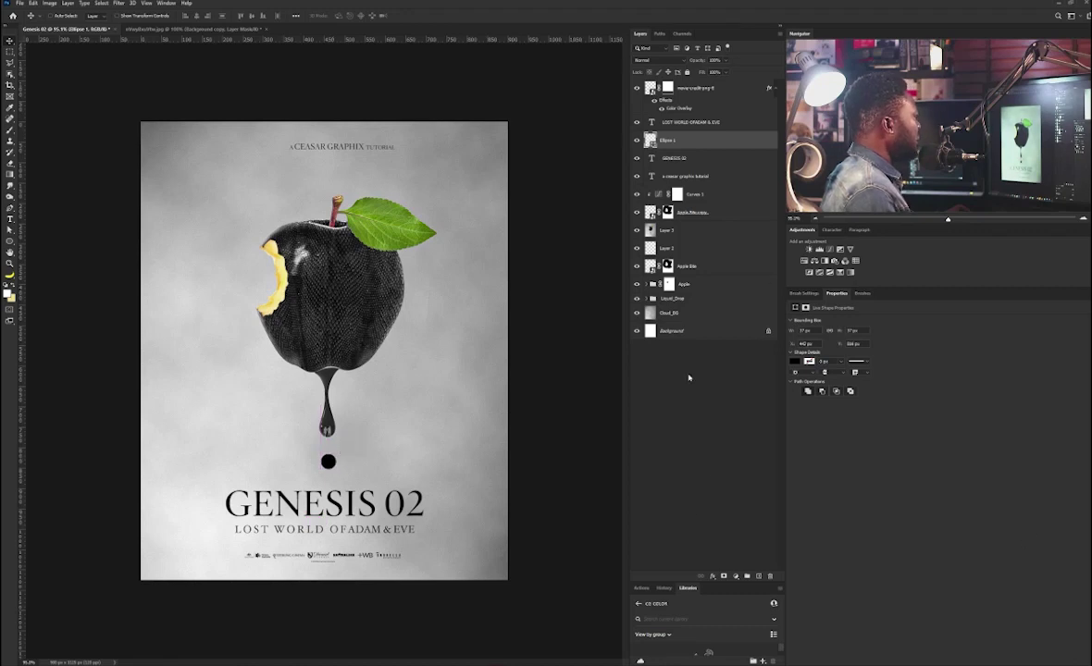
Add a soft white Inner Glow in Screen mode to the black circle, with a small size and about 40% opacity
{"action": "left_click", "coordinate": [713, 576]}
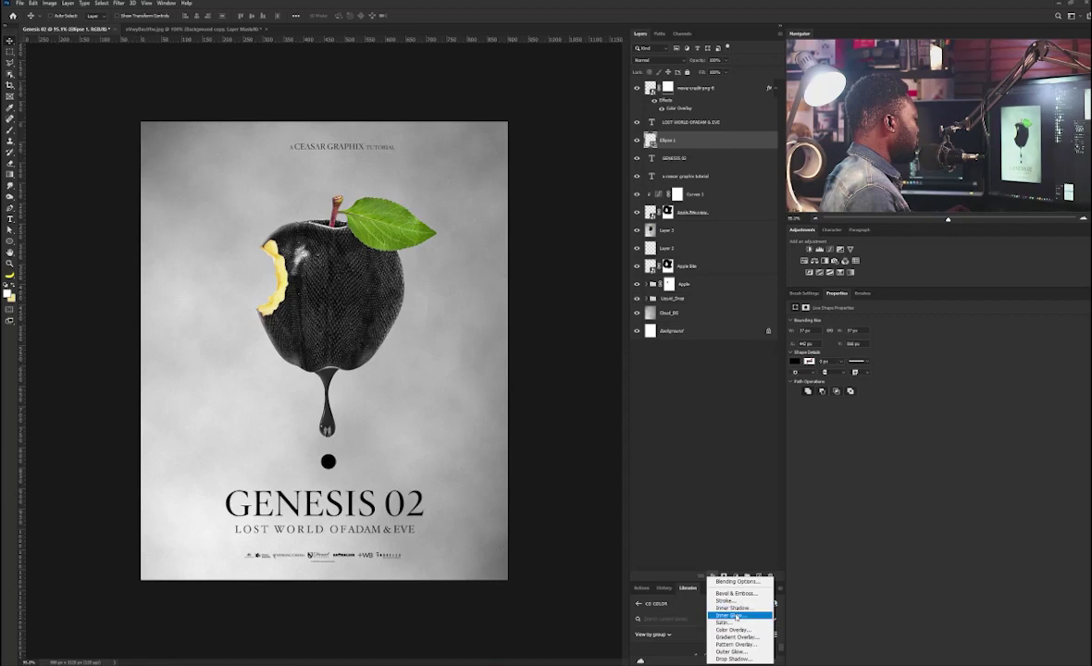
{"action": "left_click", "coordinate": [736, 616]}
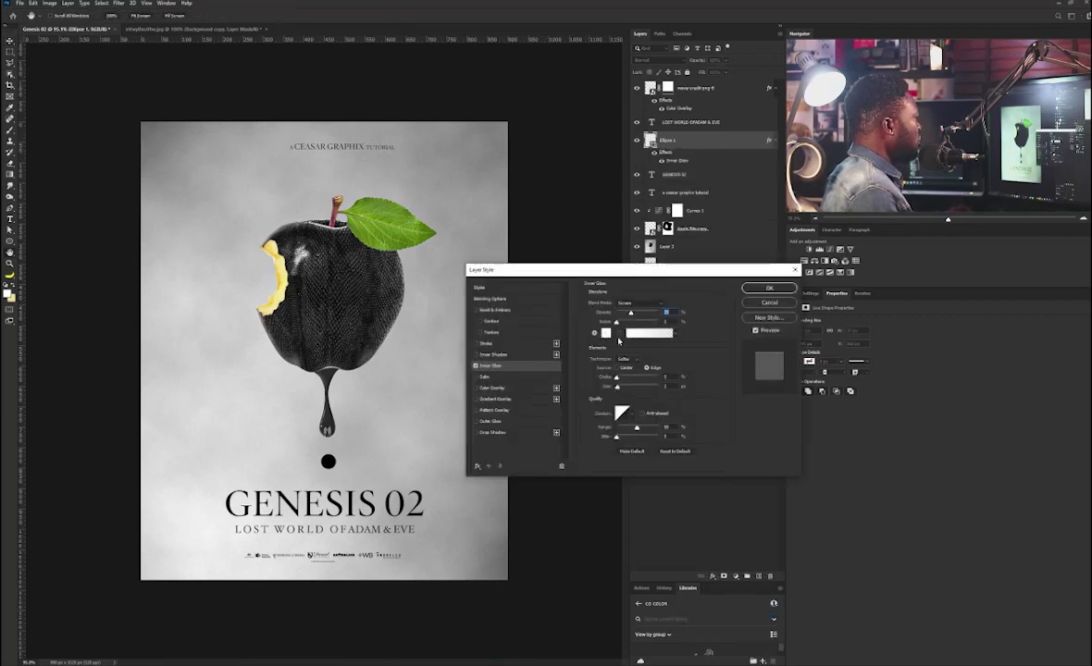
{"action": "left_click_drag", "start_coordinate": [631, 314], "coordinate": [669, 314]}
{"action": "left_click_drag", "start_coordinate": [622, 387], "coordinate": [620, 386]}
{"action": "left_click", "coordinate": [622, 387]}
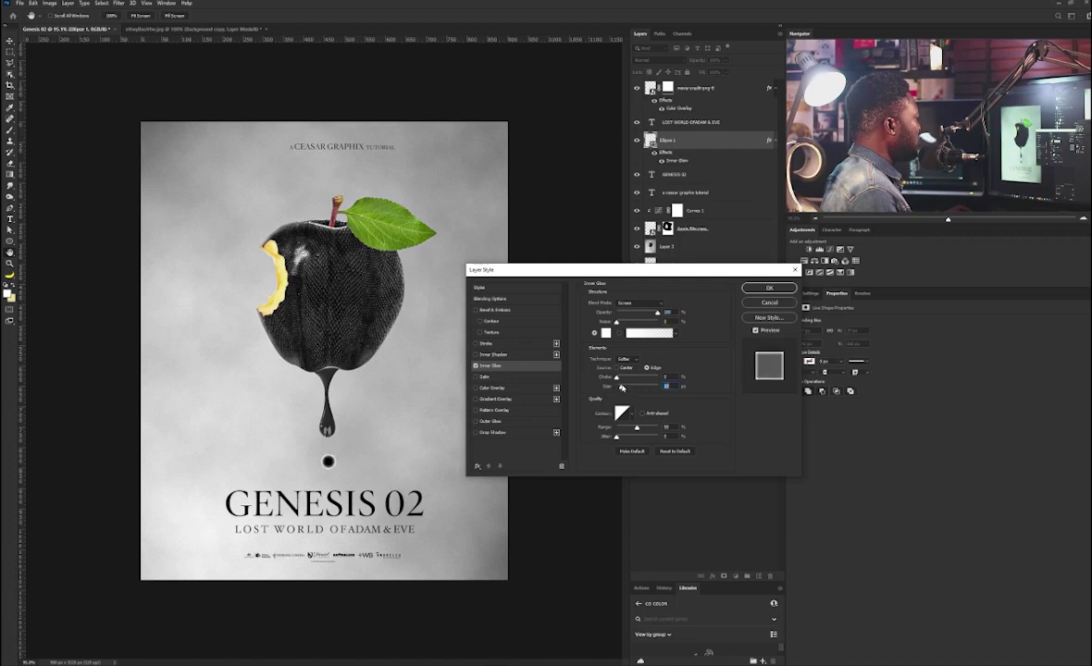
{"action": "left_click_drag", "start_coordinate": [658, 314], "coordinate": [634, 319]}
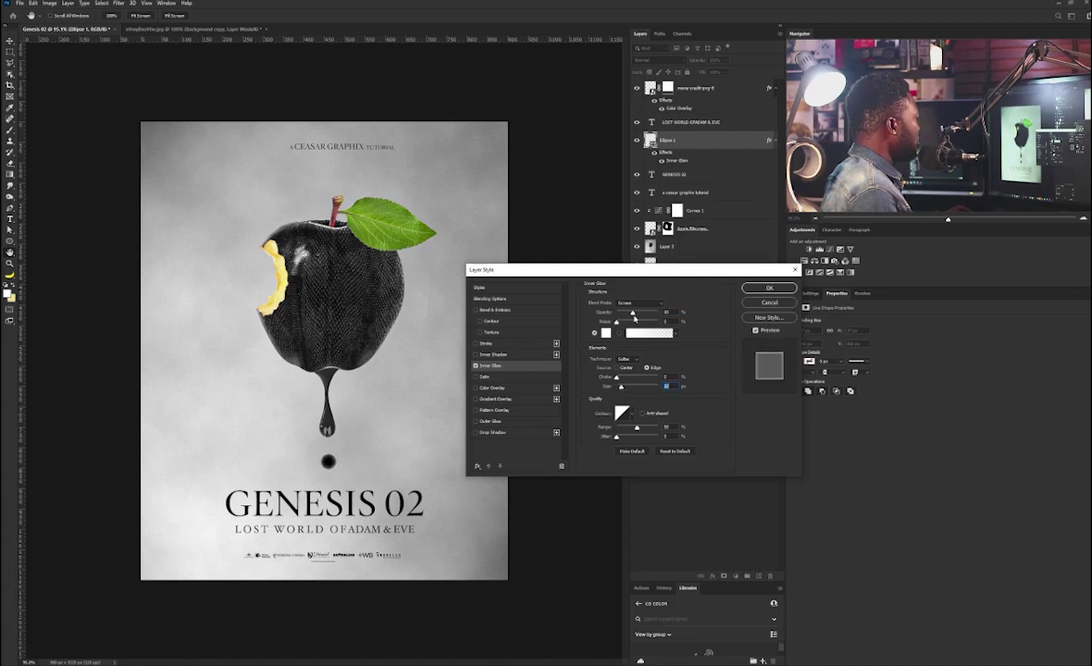
{"action": "left_click", "coordinate": [769, 288]}
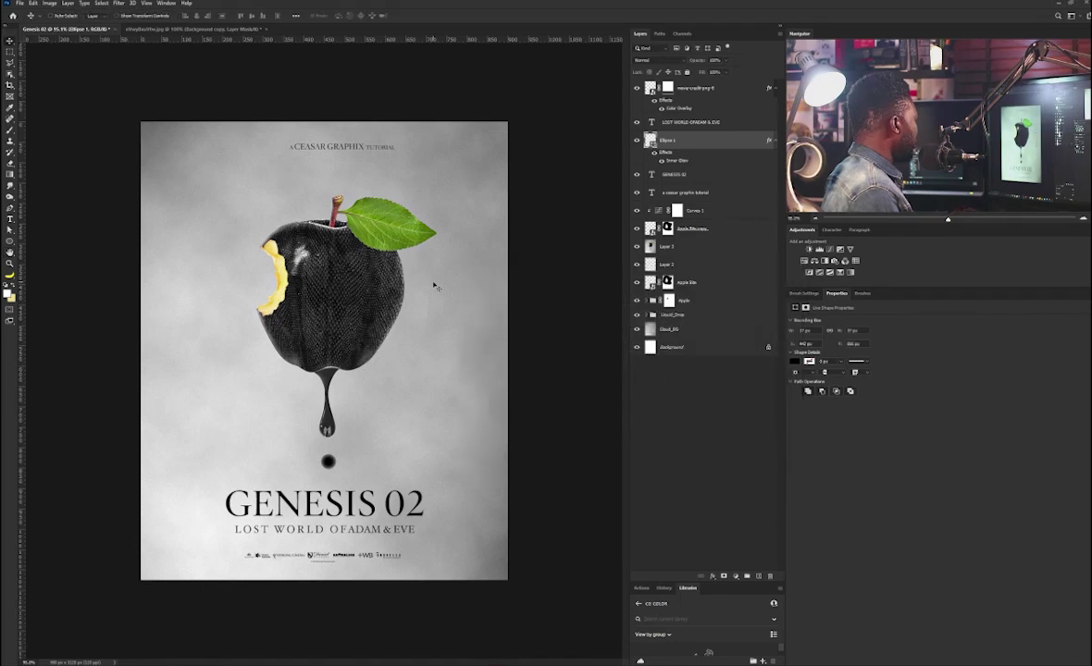
Create a layer named dOT above the circle and paint a small white highlight on the black drop
{"action": "left_click", "coordinate": [760, 577], "text": "alt"}
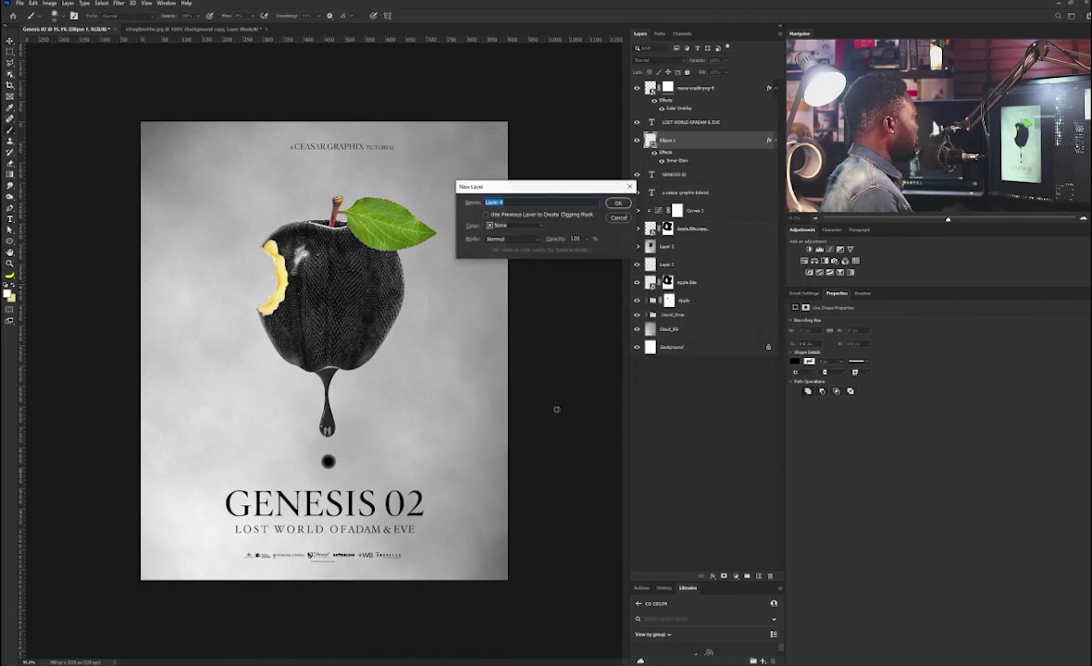
{"action": "type", "text": "dot"}
{"action": "key", "text": "Return"}
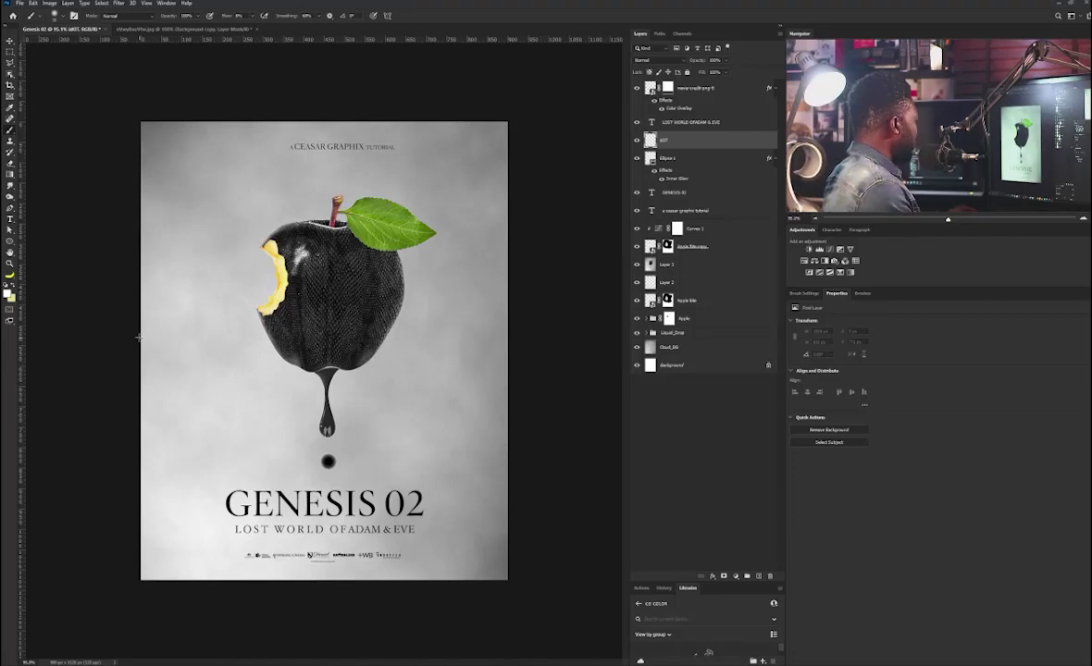
{"action": "scroll", "coordinate": [336, 463], "scroll_direction": "up", "scroll_amount": 2}
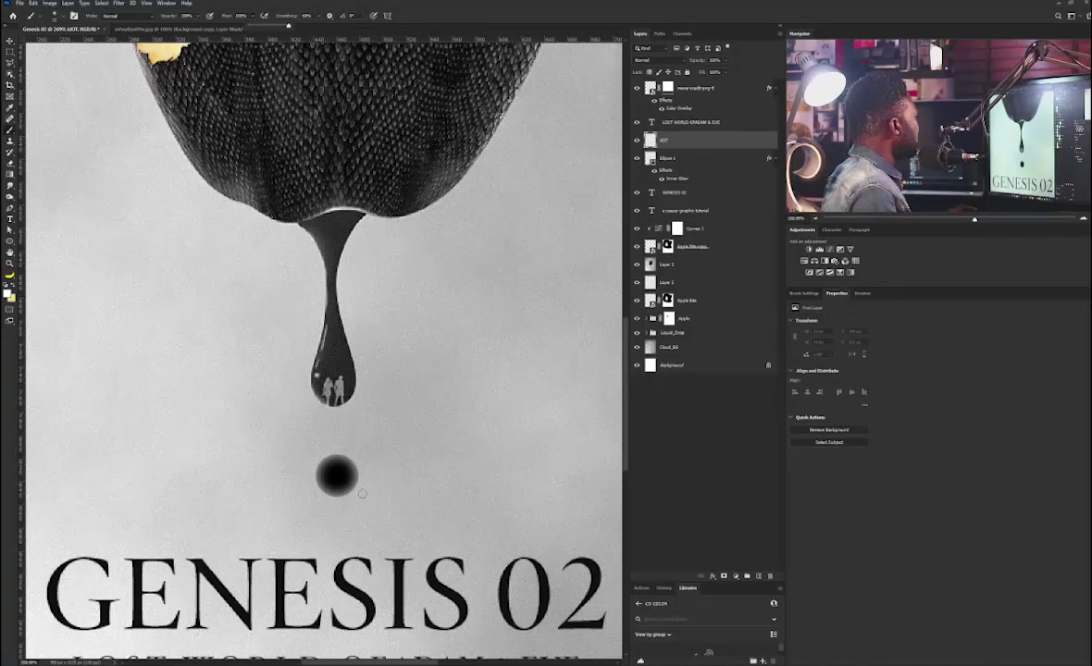
{"action": "left_click", "coordinate": [330, 470]}
{"action": "left_click_drag", "start_coordinate": [454, 431], "coordinate": [356, 405]}
Place the ice crystal image above the highlight layer, scale it to about half size and position it over the poster's upper-left corner
{"action": "key", "text": "v"}
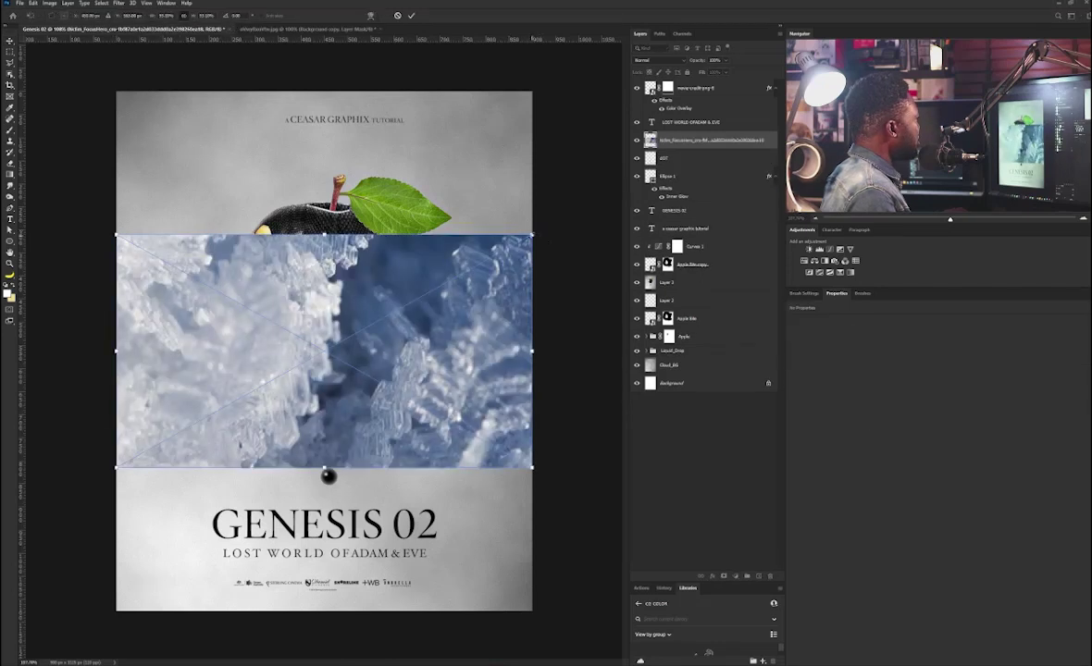
{"action": "left_click_drag", "start_coordinate": [532, 235], "coordinate": [432, 291]}
{"action": "left_click_drag", "start_coordinate": [396, 392], "coordinate": [281, 188]}
{"action": "key", "text": "Return"}
Rasterize the ice crystal layer and desaturate it to greyscale
{"action": "right_click", "coordinate": [683, 139]}
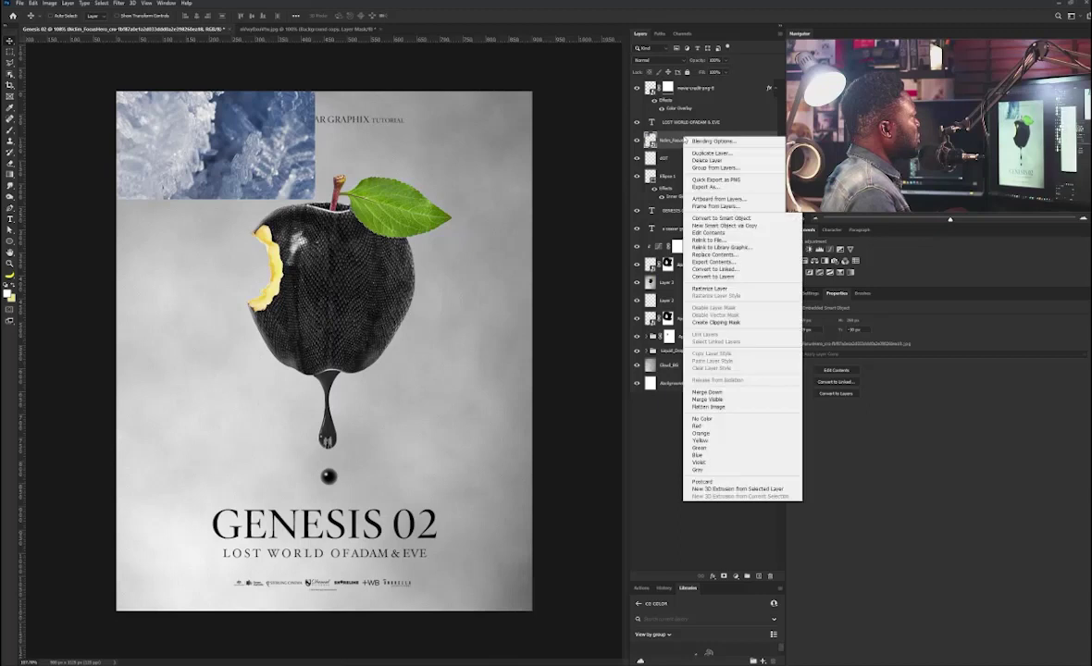
{"action": "left_click", "coordinate": [710, 288]}
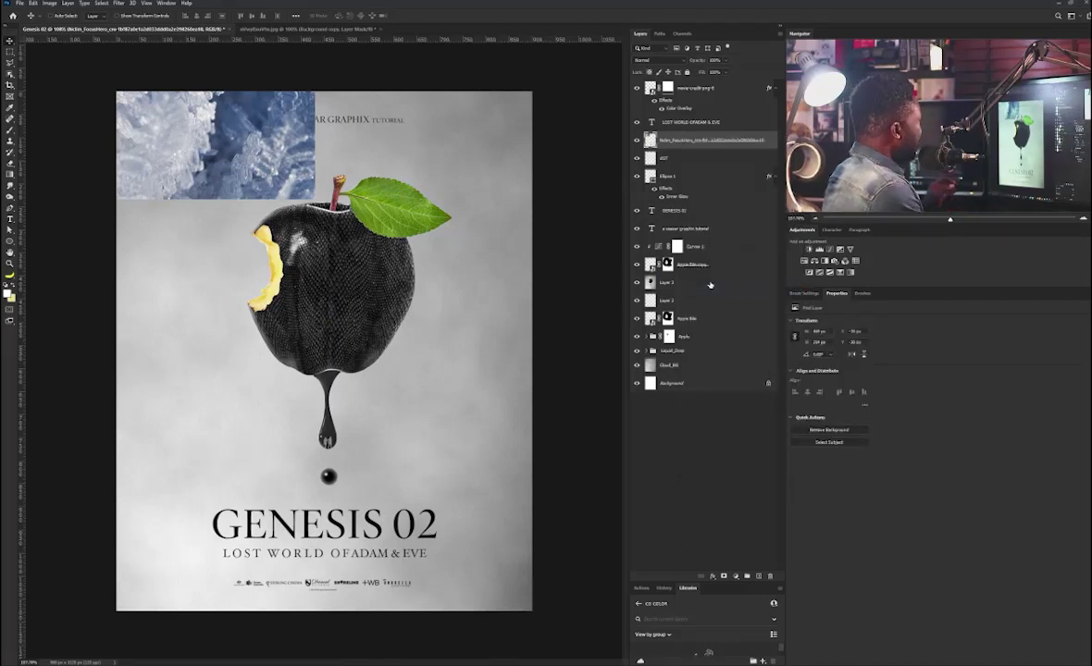
{"action": "key", "text": "ctrl+shift+u"}
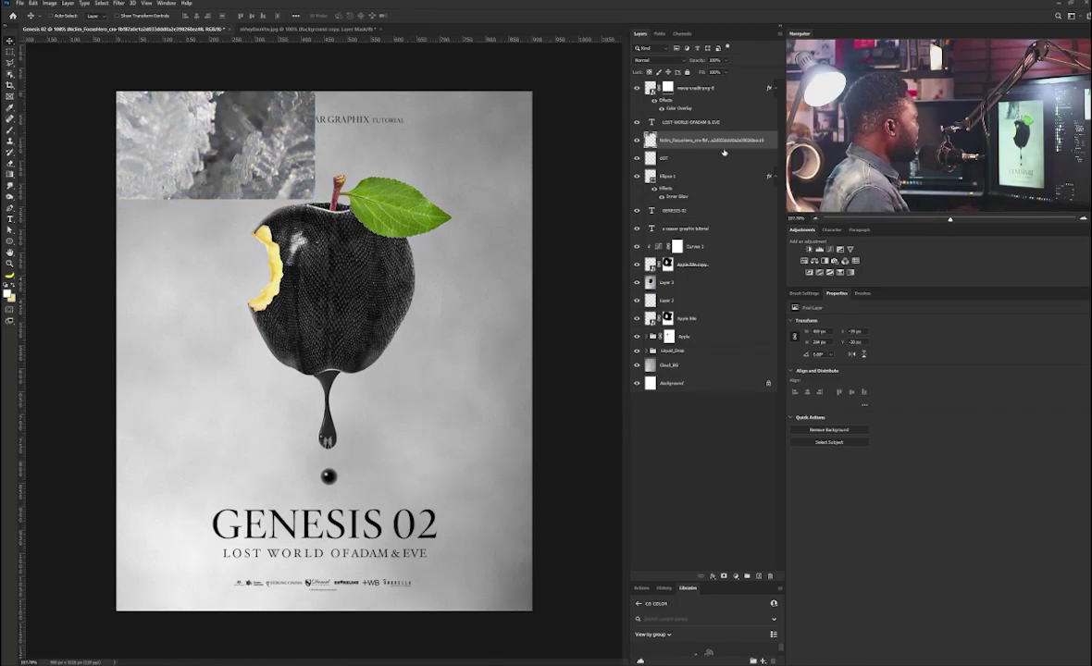
Add a layer mask to the ice layer and paint it black with a large soft brush, leaving only the poster's upper-left corner textured
{"action": "left_click", "coordinate": [724, 576]}
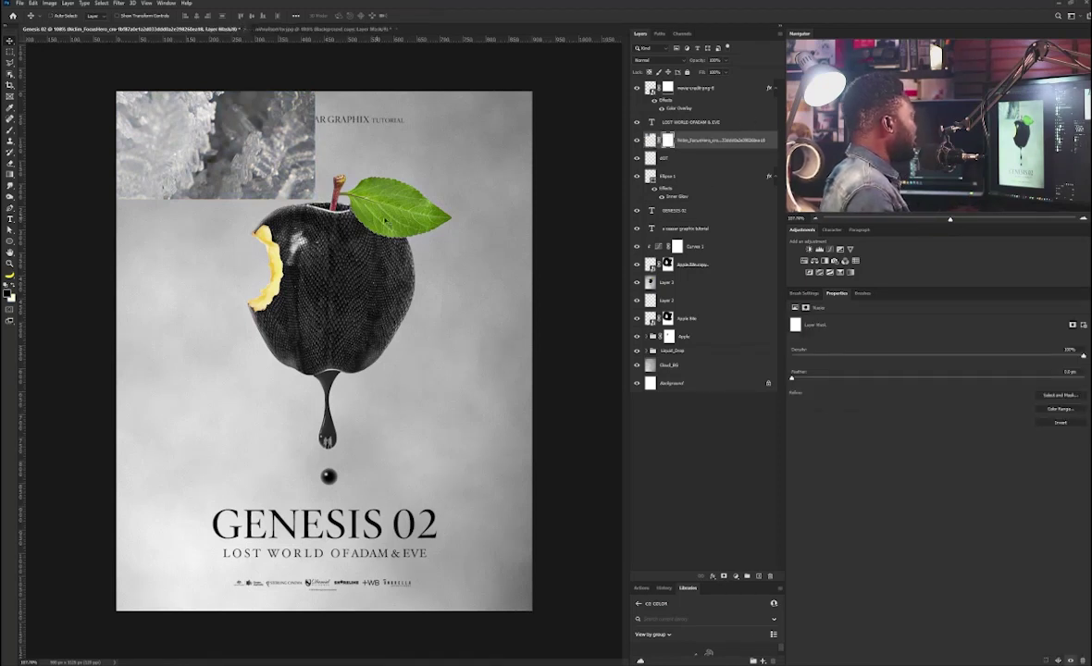
{"action": "key", "text": "b"}
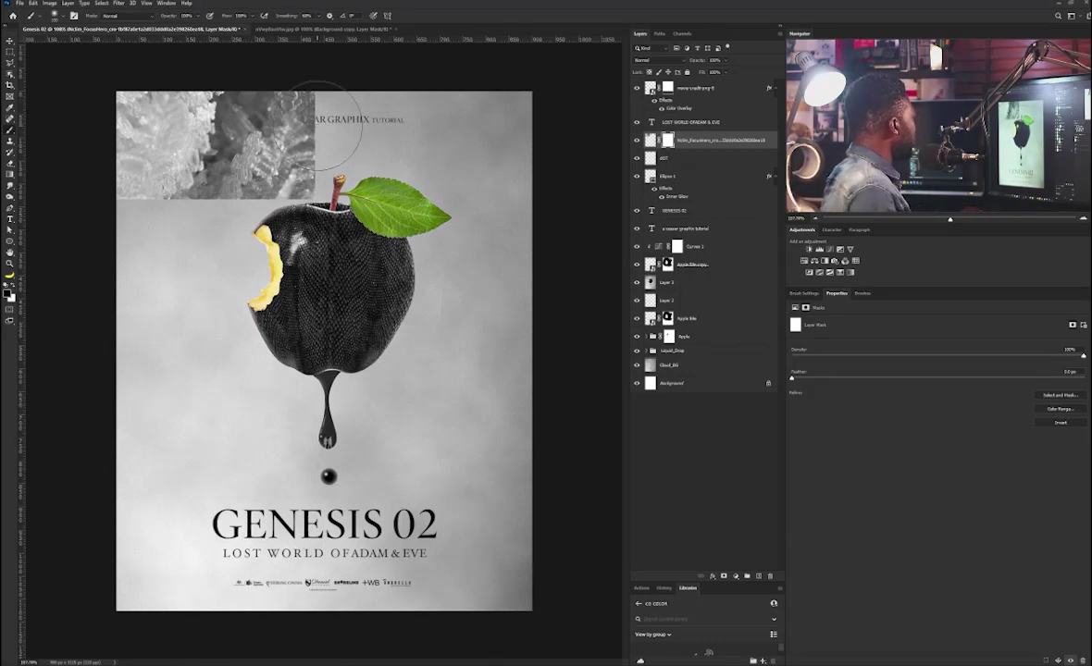
{"action": "mouse_move", "coordinate": [316, 42]}
{"action": "left_mouse_down"}
{"action": "mouse_move", "coordinate": [316, 85]}
{"action": "mouse_move", "coordinate": [279, 80]}
{"action": "mouse_move", "coordinate": [203, 131]}
{"action": "mouse_move", "coordinate": [352, 141]}
{"action": "mouse_move", "coordinate": [242, 214]}
{"action": "mouse_move", "coordinate": [118, 203]}
{"action": "mouse_move", "coordinate": [181, 239]}
{"action": "left_mouse_up"}
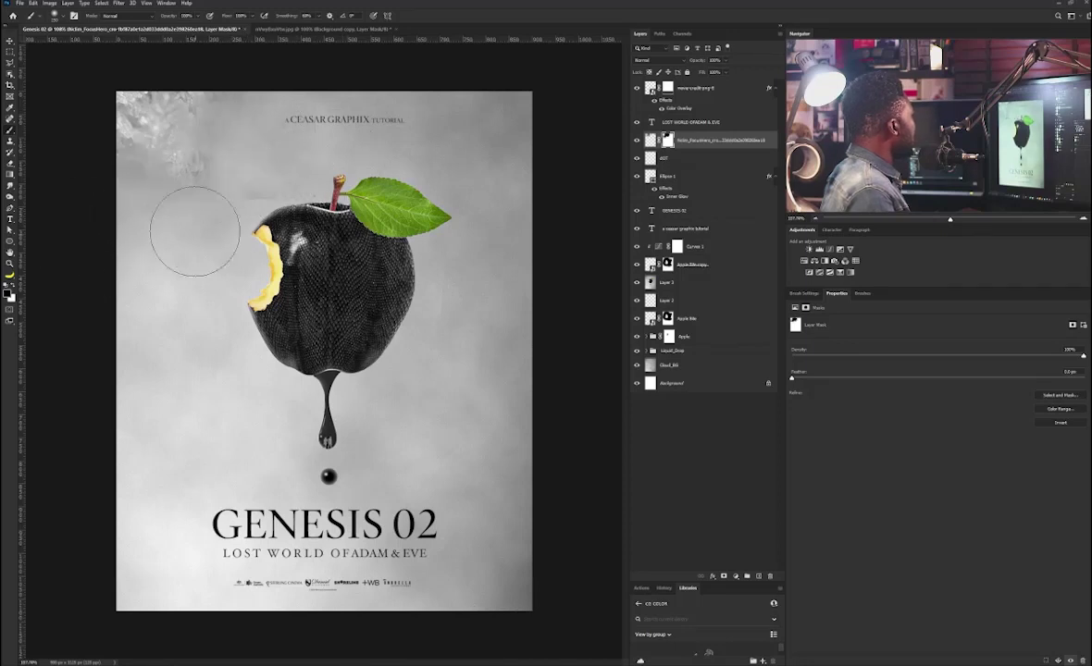
{"action": "mouse_move", "coordinate": [282, 271]}
{"action": "left_mouse_down"}
{"action": "mouse_move", "coordinate": [280, 109]}
{"action": "mouse_move", "coordinate": [219, 244]}
{"action": "mouse_move", "coordinate": [166, 212]}
{"action": "mouse_move", "coordinate": [218, 224]}
{"action": "left_mouse_up"}
Enlarge the masked ice texture and reposition it so it frames the poster's upper-left corner
{"action": "key", "text": "ctrl+t"}
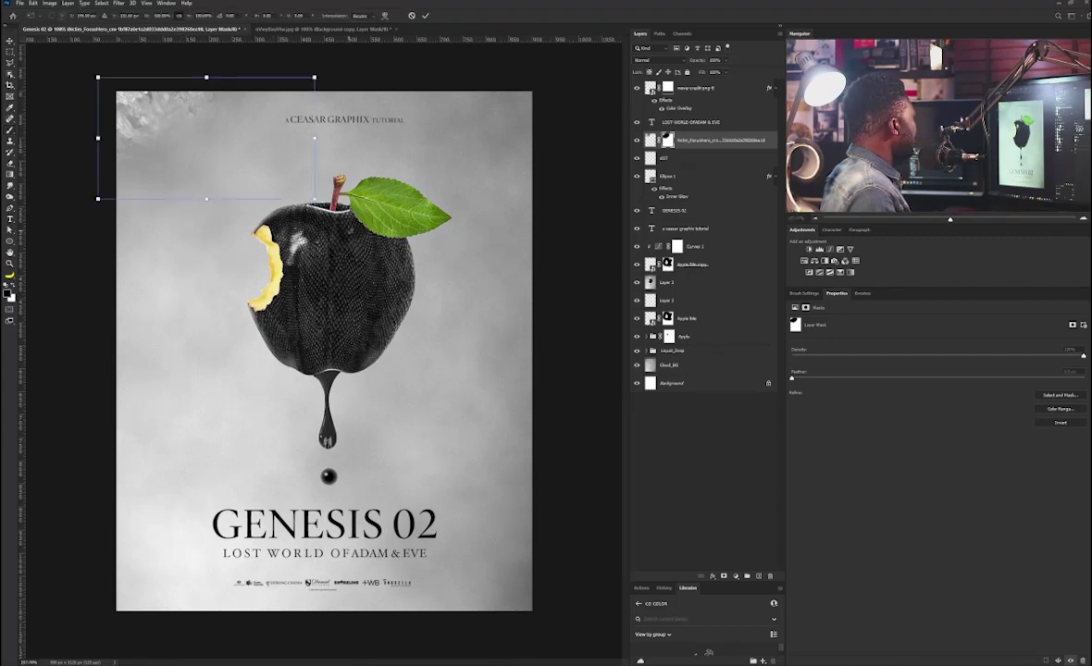
{"action": "left_click_drag", "start_coordinate": [315, 199], "coordinate": [370, 230]}
{"action": "left_click_drag", "start_coordinate": [176, 145], "coordinate": [206, 180]}
{"action": "key", "text": "Return"}
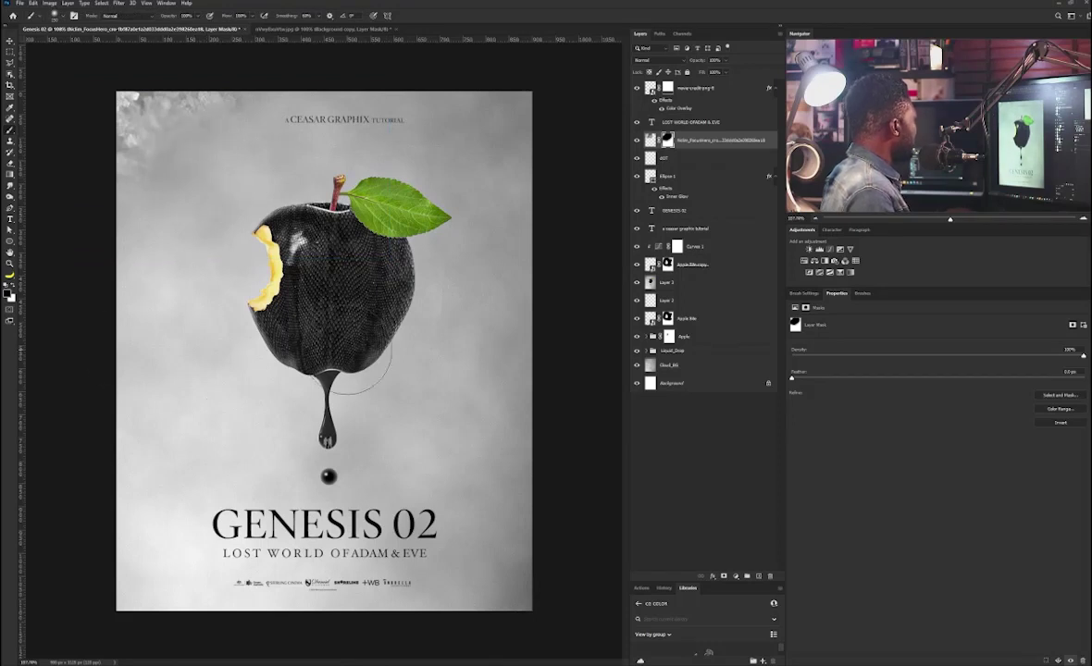
Duplicate the masked ice layer, flip the copy horizontally and move it to the poster's upper-right corner
{"action": "left_click_drag", "start_coordinate": [705, 145], "coordinate": [747, 576]}
{"action": "key", "text": "v"}
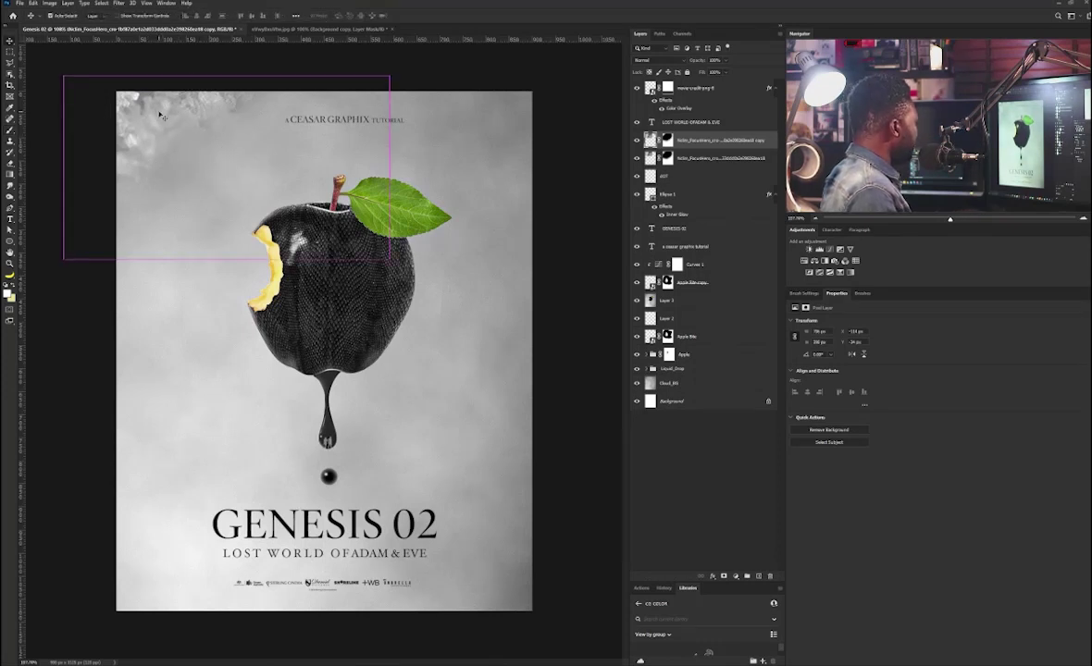
{"action": "key", "text": "ctrl+t"}
{"action": "right_click", "coordinate": [154, 110]}
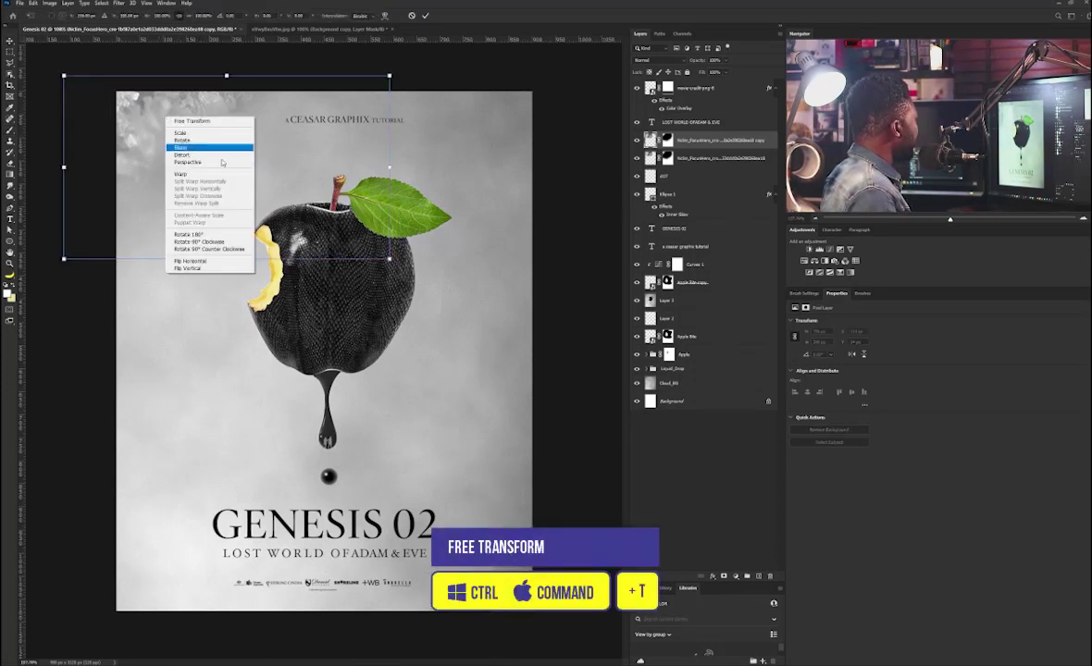
{"action": "left_click", "coordinate": [199, 240]}
{"action": "left_click_drag", "start_coordinate": [154, 123], "coordinate": [421, 121]}
{"action": "key", "text": "Return"}
Duplicate both ice corner layers together, flip the copies vertically and move them straight down to the poster's lower corners
{"action": "left_click", "coordinate": [675, 157], "text": "shift"}
{"action": "left_click_drag", "start_coordinate": [675, 158], "coordinate": [759, 576]}
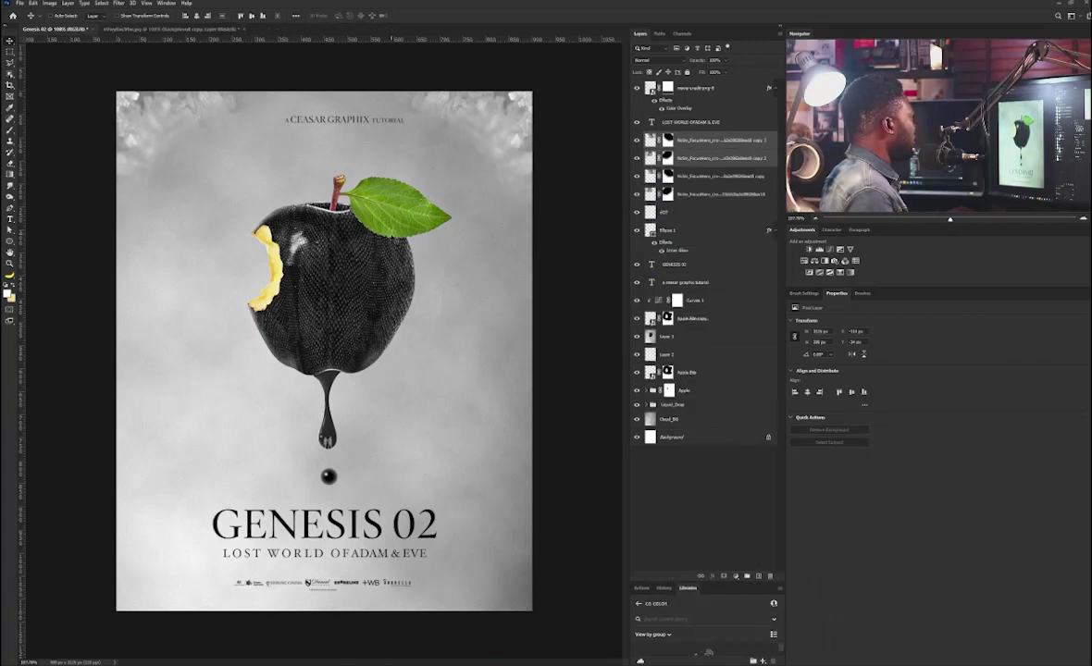
{"action": "key", "text": "ctrl"}
{"action": "key", "text": "ctrl+t"}
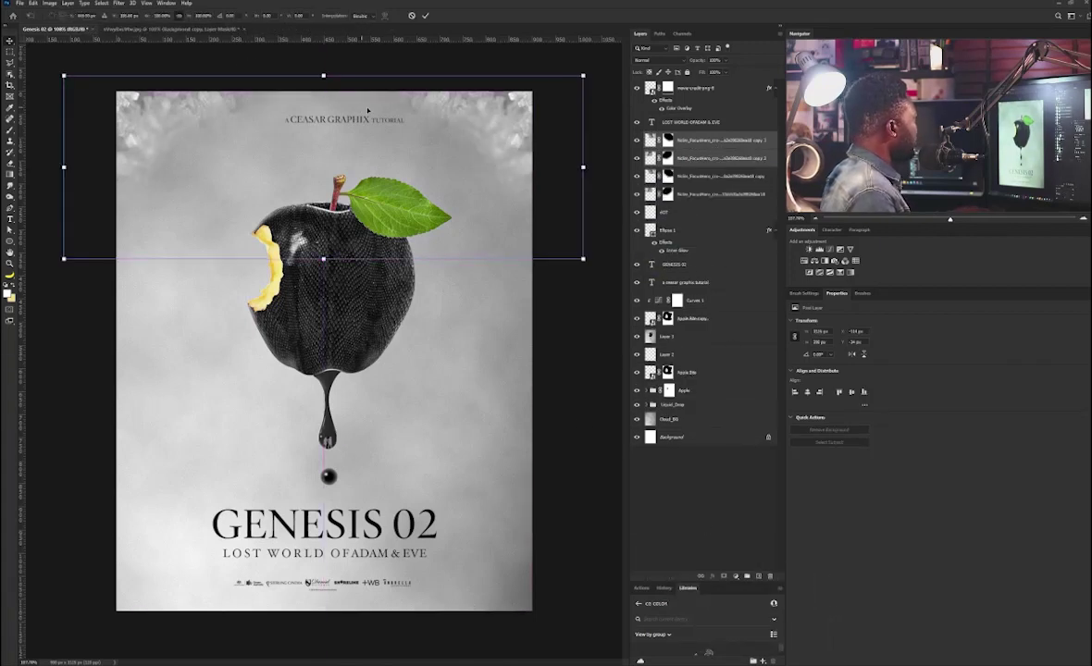
{"action": "right_click", "coordinate": [384, 118]}
{"action": "left_click", "coordinate": [422, 239]}
{"action": "left_click_drag", "start_coordinate": [445, 106], "coordinate": [444, 480]}
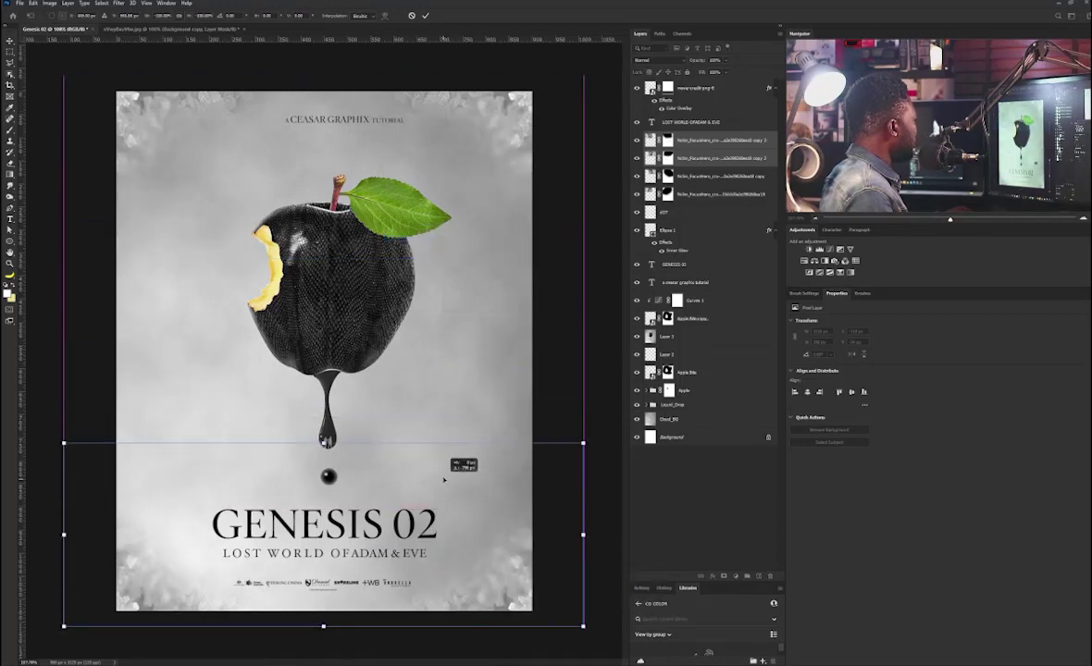
{"action": "key", "text": "Return"}
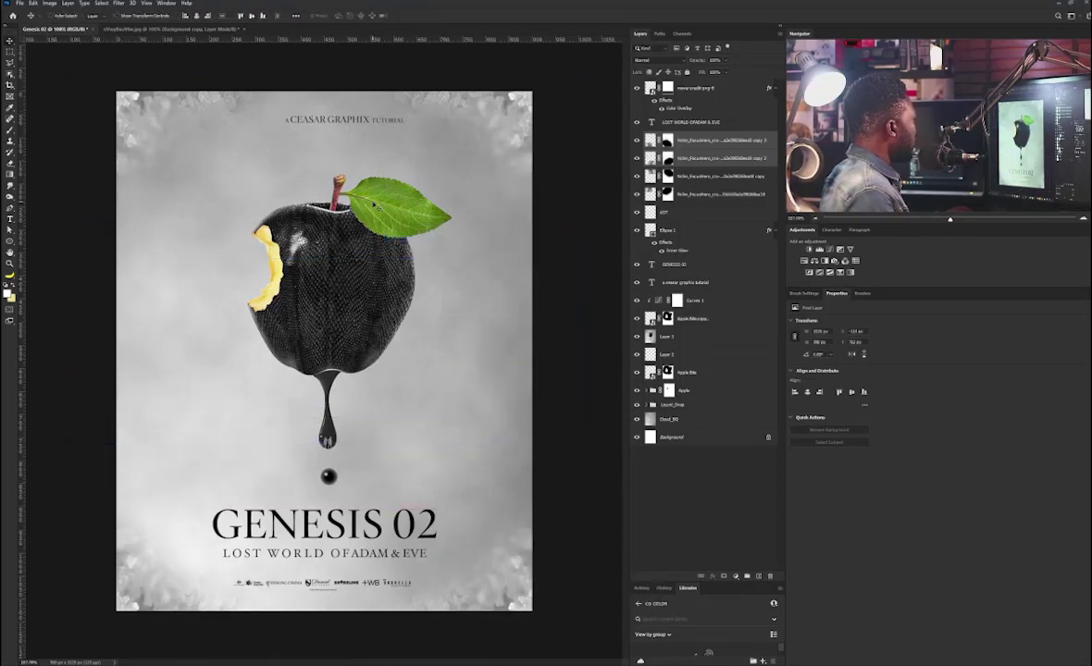